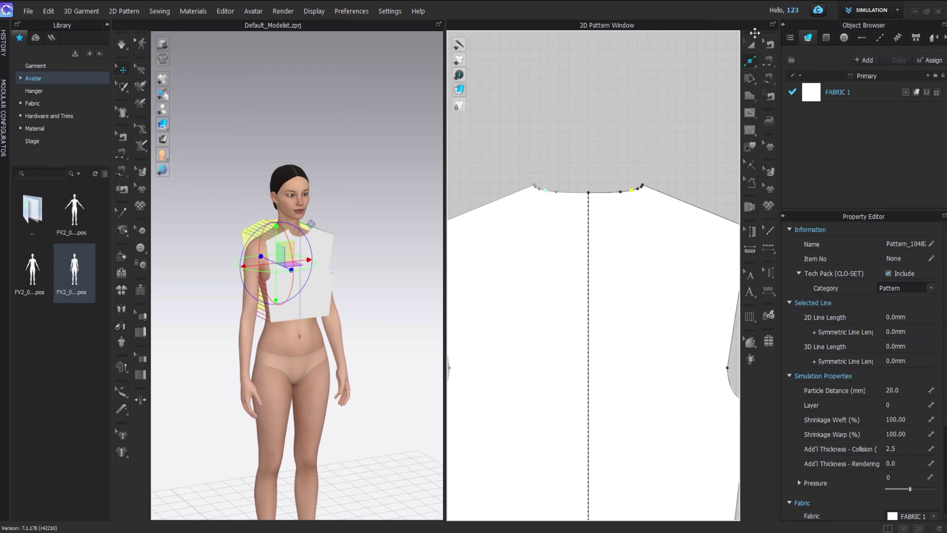
Simulate the sewn front and back bodice so it drapes on the avatar.
{"action": "left_click", "coordinate": [750, 44]}
{"action": "middle_click_drag", "start_coordinate": [364, 203], "coordinate": [311, 116]}
{"action": "scroll", "coordinate": [594, 248], "scroll_direction": "down", "scroll_amount": 5}
{"action": "middle_click_drag", "start_coordinate": [582, 277], "coordinate": [632, 232]}
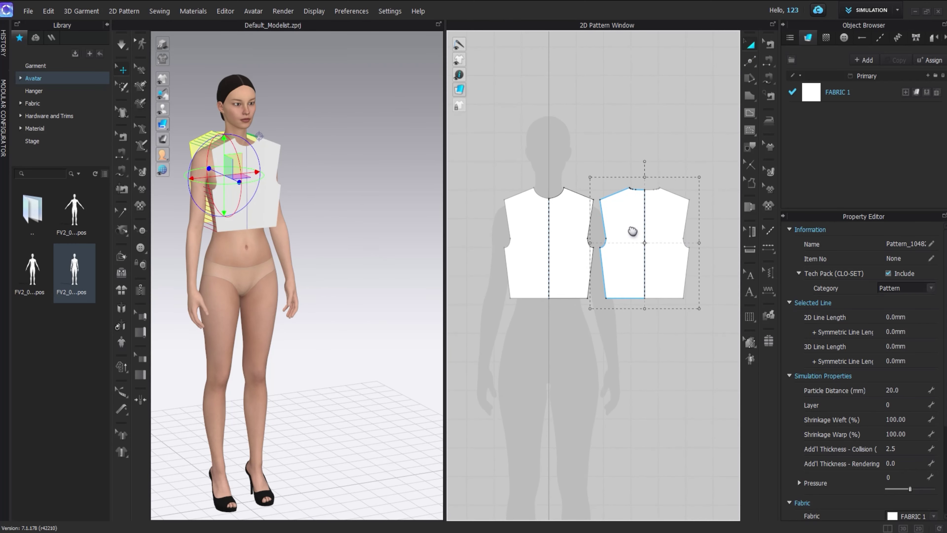
{"action": "scroll", "coordinate": [557, 206], "scroll_direction": "up", "scroll_amount": 3}
{"action": "middle_click_drag", "start_coordinate": [557, 206], "coordinate": [562, 213]}
{"action": "key", "text": "space"}
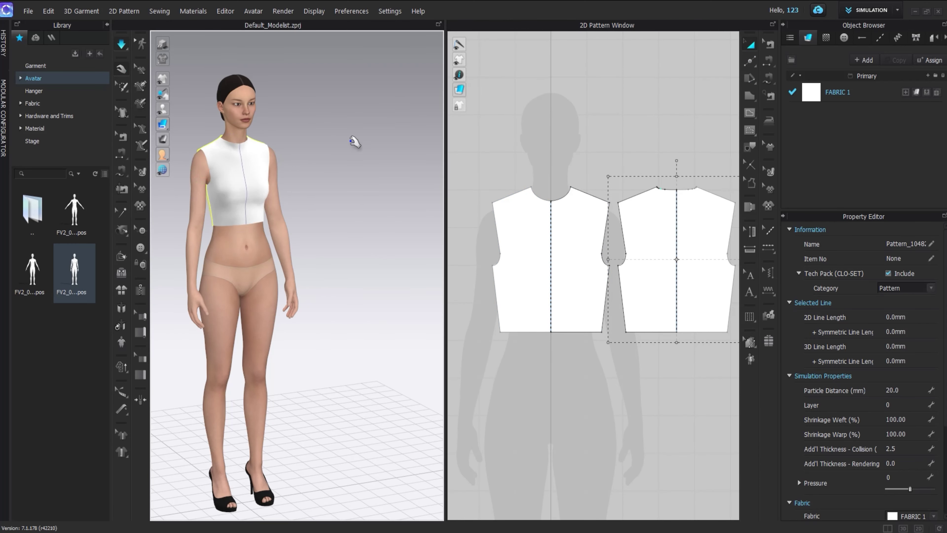
{"action": "right_click_drag", "start_coordinate": [350, 142], "coordinate": [241, 186]}
{"action": "middle_click_drag", "start_coordinate": [549, 191], "coordinate": [588, 174]}
Search the fabric library for leather and apply Trim_Full_Grain_Leather to the garment's FABRIC 1.
{"action": "left_click", "coordinate": [42, 103]}
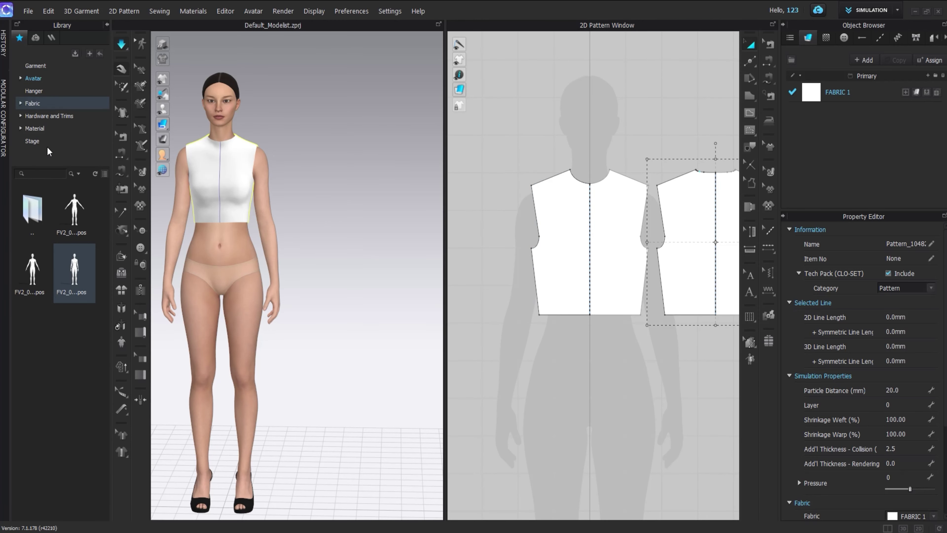
{"action": "type", "text": "leather"}
{"action": "left_click", "coordinate": [44, 104]}
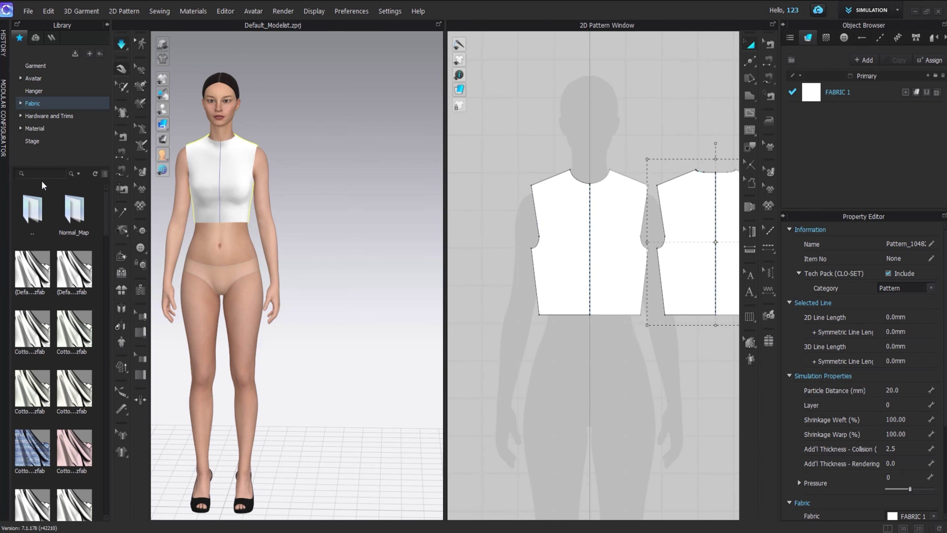
{"action": "left_click", "coordinate": [46, 174]}
{"action": "type", "text": "leather"}
{"action": "left_click_drag", "start_coordinate": [34, 295], "coordinate": [838, 92]}
Draw a half-sleeve pattern beside the front bodice, with a centre line about 487 mm long and a hem about 75 mm wide.
{"action": "scroll", "coordinate": [220, 186], "scroll_direction": "up", "scroll_amount": 4}
{"action": "left_click", "coordinate": [209, 208]}
{"action": "right_click_drag", "start_coordinate": [208, 186], "coordinate": [445, 70]}
{"action": "right_click_drag", "start_coordinate": [298, 284], "coordinate": [286, 220]}
{"action": "middle_click_drag", "start_coordinate": [286, 220], "coordinate": [347, 248]}
{"action": "middle_click_drag", "start_coordinate": [600, 202], "coordinate": [659, 191]}
{"action": "left_click", "coordinate": [750, 98]}
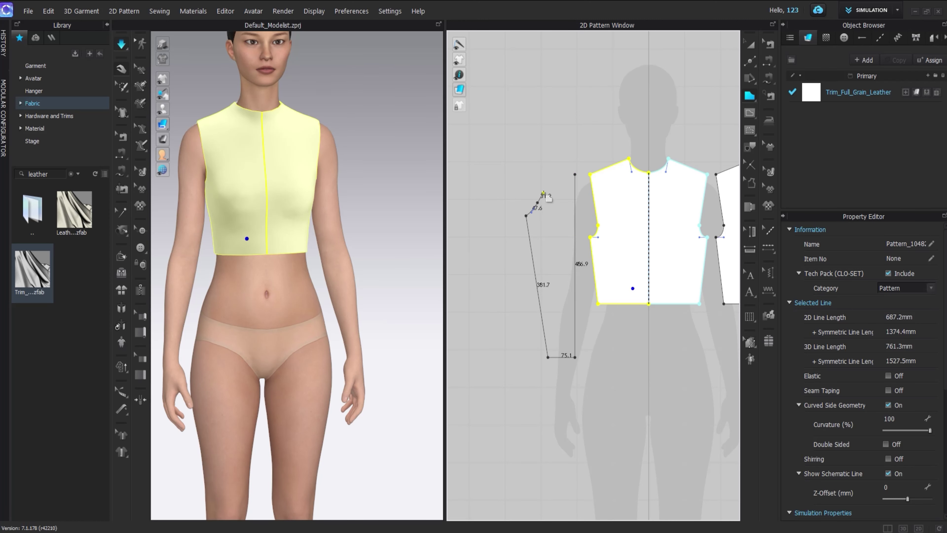
{"action": "left_click", "coordinate": [581, 170]}
Curve the half sleeve's cap line outward, about 145 mm long, and adjust the point where it meets the underarm curve.
{"action": "scroll", "coordinate": [558, 196], "scroll_direction": "up", "scroll_amount": 4}
{"action": "left_click_drag", "start_coordinate": [552, 191], "coordinate": [539, 172]}
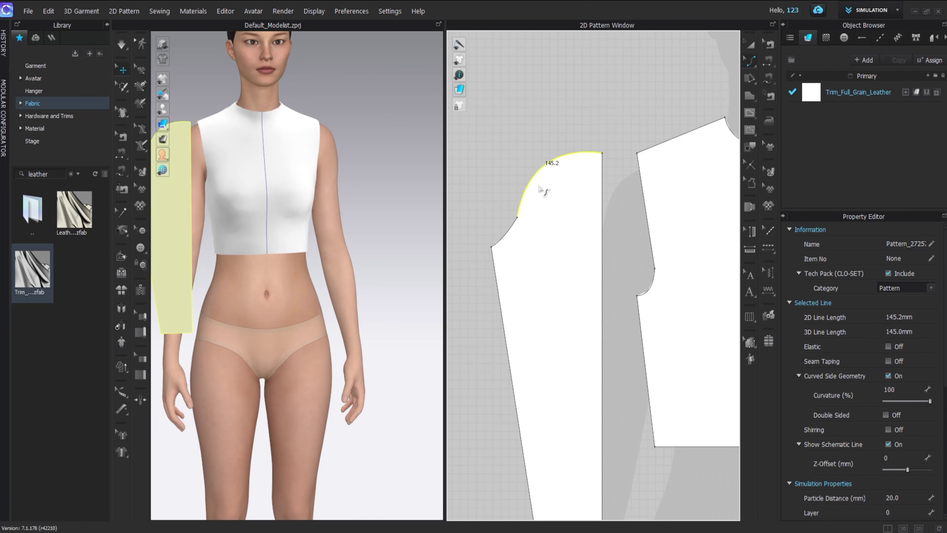
{"action": "key", "text": "z"}
{"action": "left_click_drag", "start_coordinate": [518, 217], "coordinate": [513, 224]}
Move the half sleeve away from the bodice and mirror-paste a copy against its centre line.
{"action": "left_click", "coordinate": [750, 44]}
{"action": "left_click", "coordinate": [548, 357]}
{"action": "scroll", "coordinate": [557, 196], "scroll_direction": "down", "scroll_amount": 4}
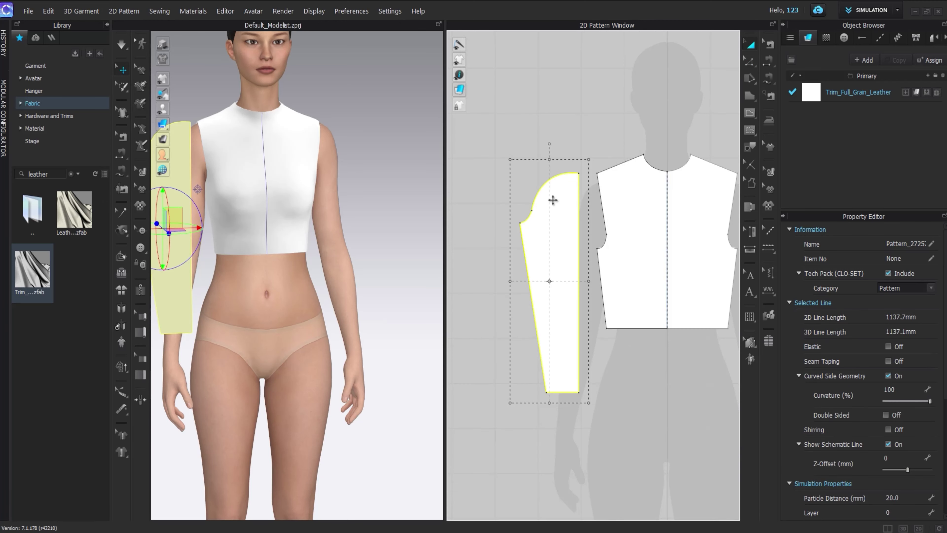
{"action": "middle_click_drag", "start_coordinate": [554, 201], "coordinate": [580, 206]}
{"action": "left_click_drag", "start_coordinate": [580, 205], "coordinate": [521, 212]}
{"action": "key", "text": "ctrl+c"}
{"action": "key", "text": "ctrl+r"}
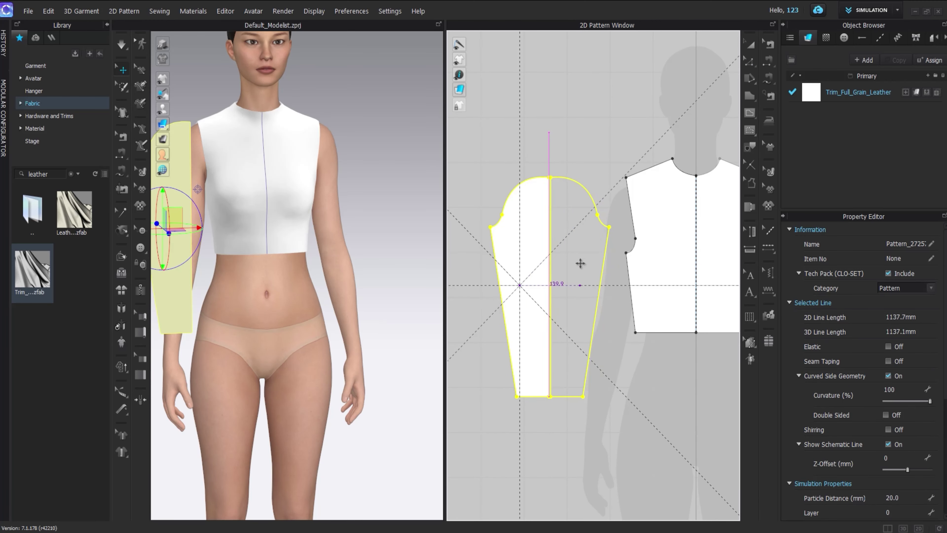
{"action": "left_click", "coordinate": [581, 263]}
{"action": "scroll", "coordinate": [358, 242], "scroll_direction": "down", "scroll_amount": 2}
{"action": "left_click_drag", "start_coordinate": [397, 237], "coordinate": [264, 237]}
{"action": "left_click", "coordinate": [575, 115]}
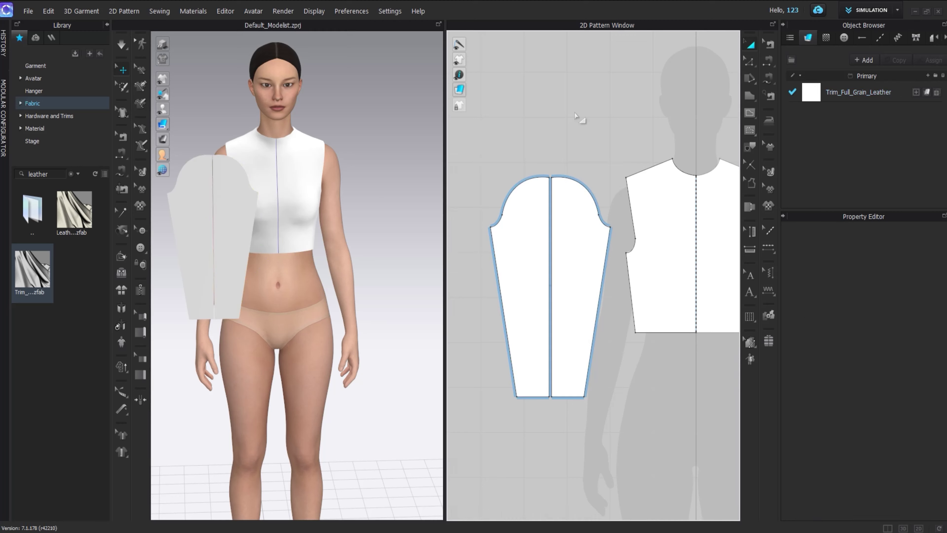
Merge the two sleeve halves along their shared centre line.
{"action": "key", "text": "z"}
{"action": "scroll", "coordinate": [540, 197], "scroll_direction": "up", "scroll_amount": 3}
{"action": "left_click", "coordinate": [564, 189]}
{"action": "left_click", "coordinate": [562, 188], "text": "shift"}
{"action": "right_click", "coordinate": [562, 187]}
{"action": "left_click", "coordinate": [579, 169]}
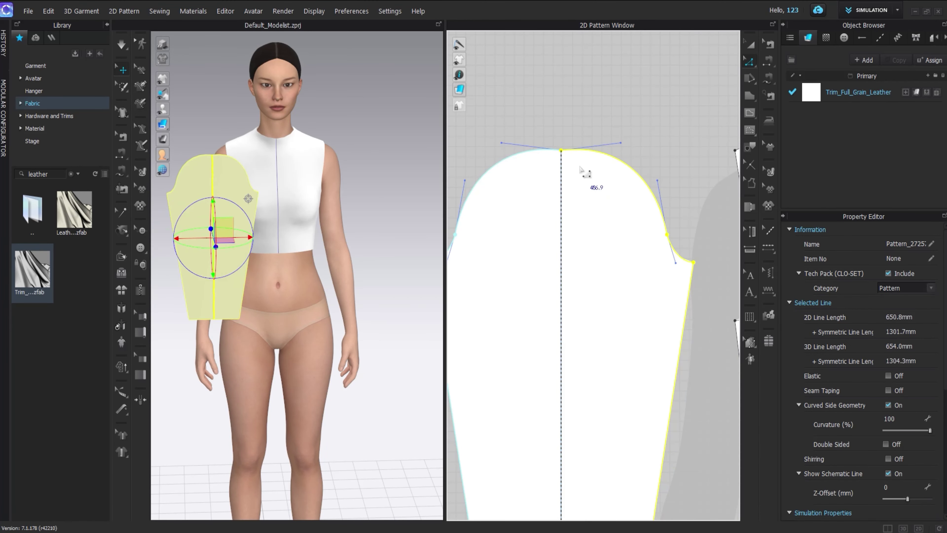
Reshape the sleeve cap and smooth the concave underarm curves at its lower ends.
{"action": "scroll", "coordinate": [564, 154], "scroll_direction": "down", "scroll_amount": 3}
{"action": "left_click", "coordinate": [522, 153]}
{"action": "left_click", "coordinate": [629, 175]}
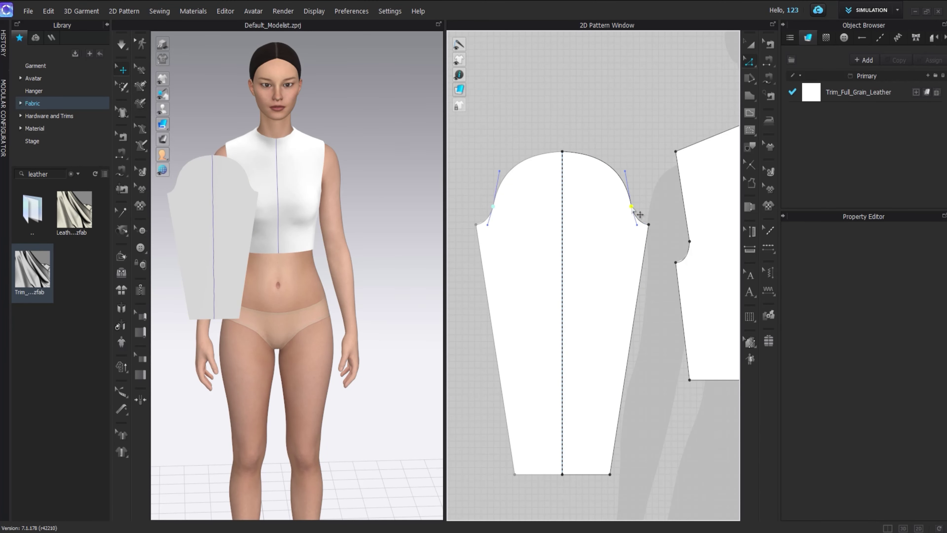
{"action": "left_click", "coordinate": [638, 215]}
{"action": "scroll", "coordinate": [637, 225], "scroll_direction": "up", "scroll_amount": 2}
{"action": "scroll", "coordinate": [638, 225], "scroll_direction": "up", "scroll_amount": 3}
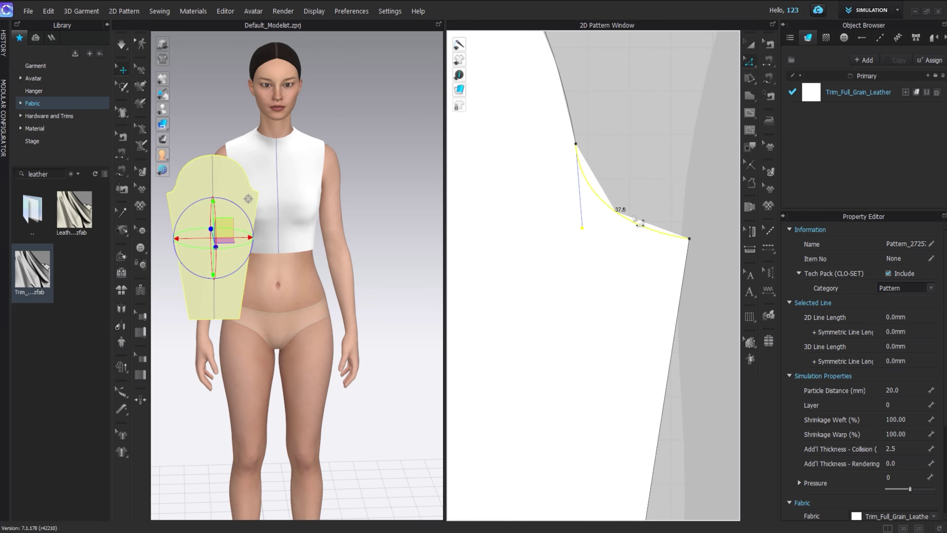
{"action": "scroll", "coordinate": [617, 212], "scroll_direction": "down", "scroll_amount": 5}
Free-sew the front half of the sleeve cap to the front bodice's armhole.
{"action": "middle_click_drag", "start_coordinate": [615, 173], "coordinate": [609, 203]}
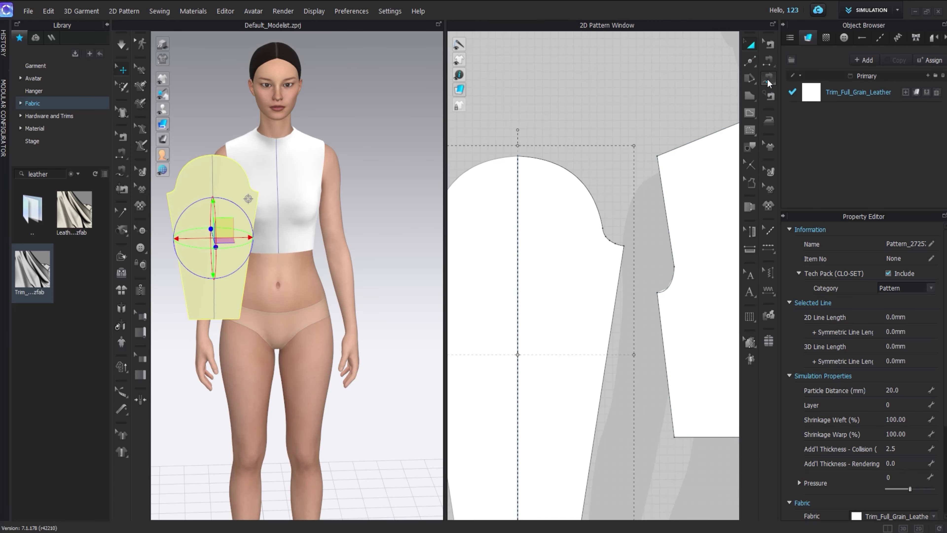
{"action": "left_click", "coordinate": [769, 79]}
{"action": "left_click", "coordinate": [657, 292]}
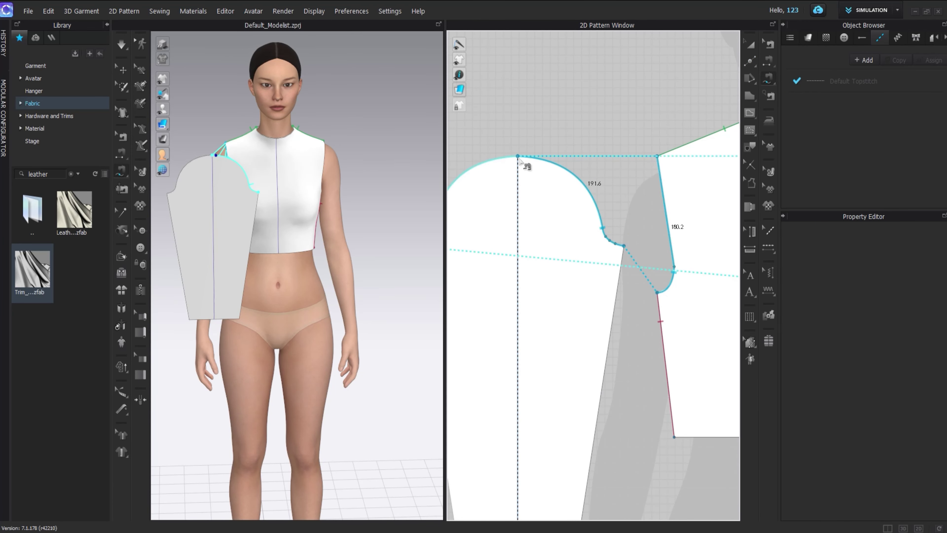
{"action": "left_click", "coordinate": [518, 156]}
Delete the seam joining the sleeve cap to the armhole.
{"action": "key", "text": "a"}
{"action": "left_click", "coordinate": [770, 44]}
{"action": "left_click", "coordinate": [489, 161]}
{"action": "key", "text": "Delete"}
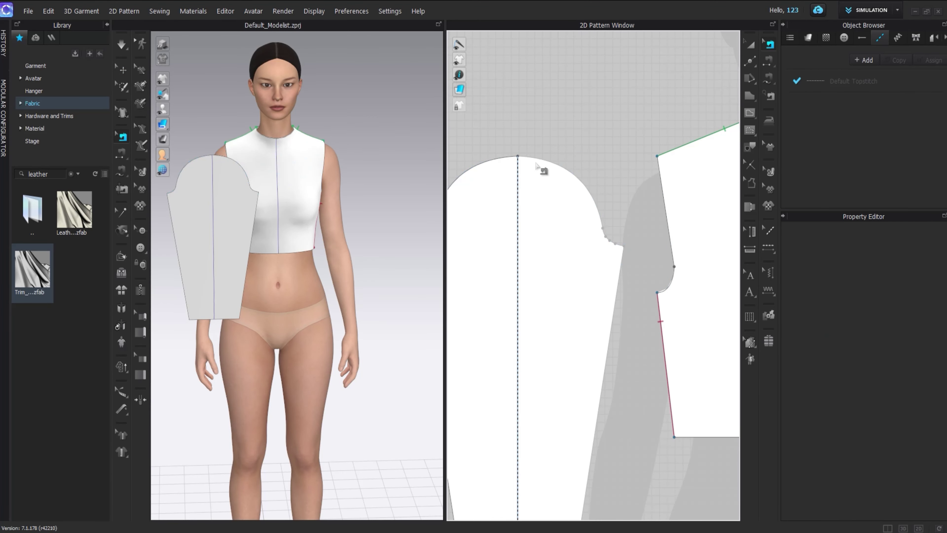
Position the sleeve pattern in 3D alongside the avatar's arm, facing its outer side.
{"action": "left_click", "coordinate": [750, 44]}
{"action": "scroll", "coordinate": [530, 140], "scroll_direction": "down", "scroll_amount": 3}
{"action": "right_click_drag", "start_coordinate": [242, 172], "coordinate": [359, 248]}
{"action": "left_click", "coordinate": [358, 246]}
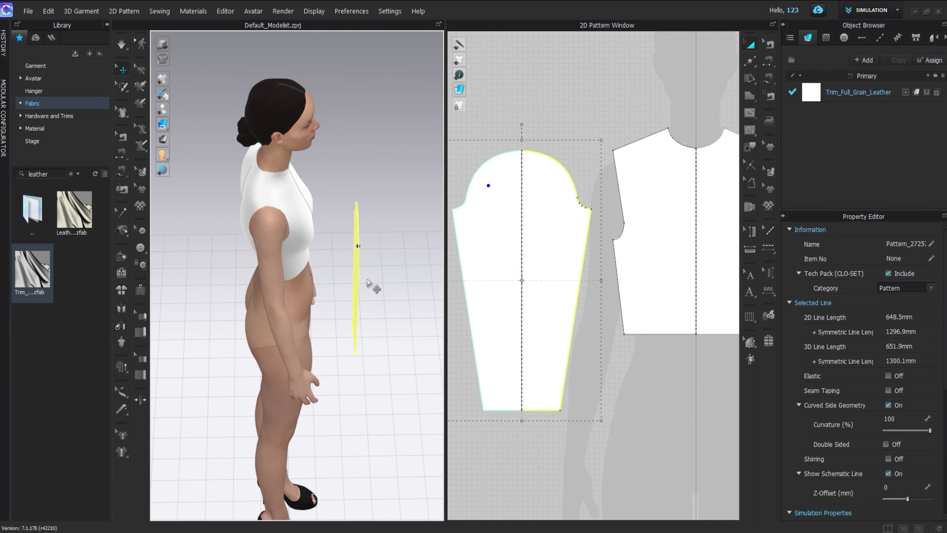
{"action": "right_click_drag", "start_coordinate": [367, 283], "coordinate": [384, 312]}
{"action": "middle_click_drag", "start_coordinate": [556, 359], "coordinate": [583, 363]}
Lower the sleeve cap's top point slightly and release the symmetric link between the sleeve halves.
{"action": "key", "text": "z"}
{"action": "left_click", "coordinate": [583, 186]}
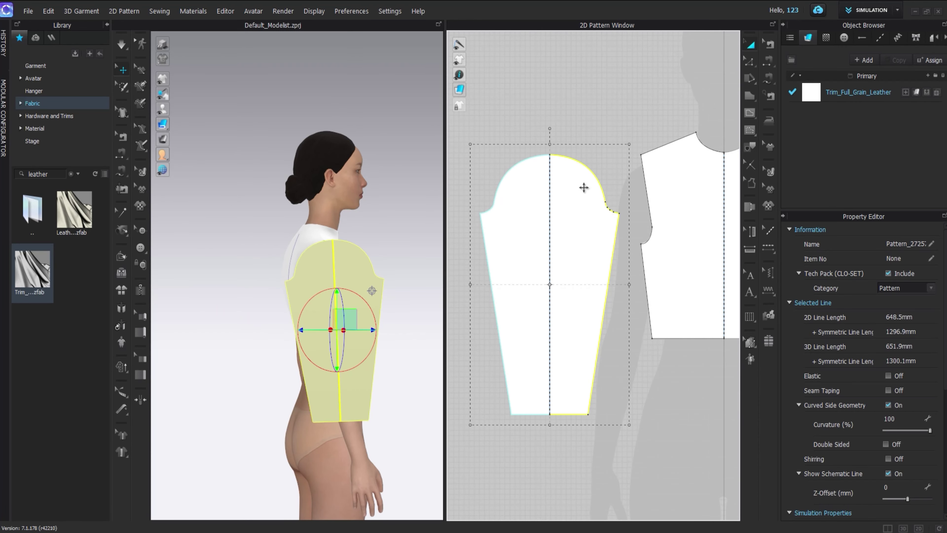
{"action": "left_click", "coordinate": [549, 156]}
{"action": "left_click_drag", "start_coordinate": [559, 168], "coordinate": [559, 171]}
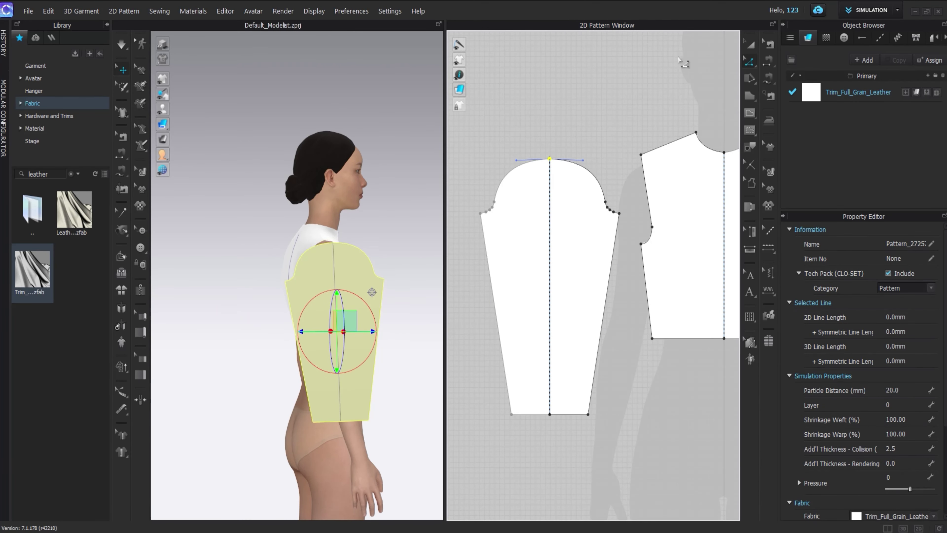
{"action": "right_click", "coordinate": [531, 216]}
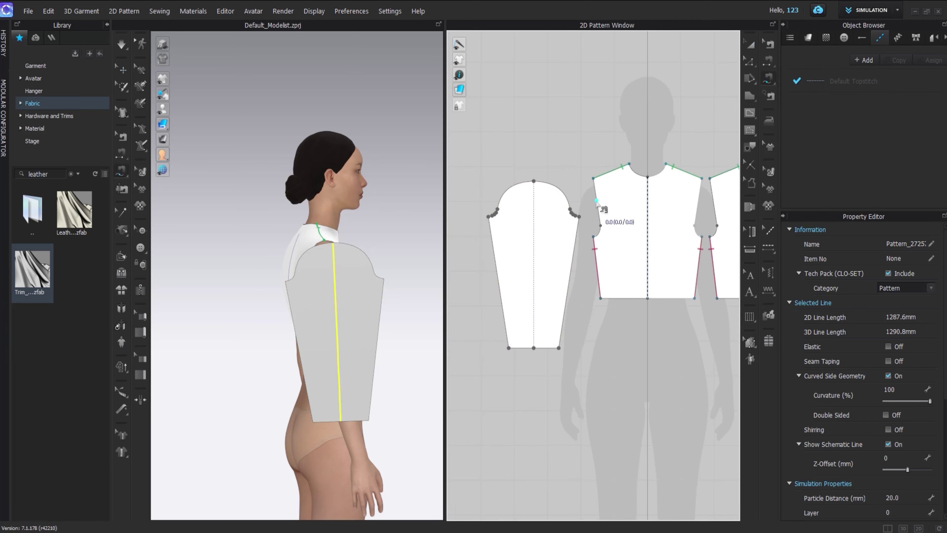
Free-sew the two halves of the sleeve cap to the front and back bodice armholes.
{"action": "scroll", "coordinate": [601, 189], "scroll_direction": "up", "scroll_amount": 3}
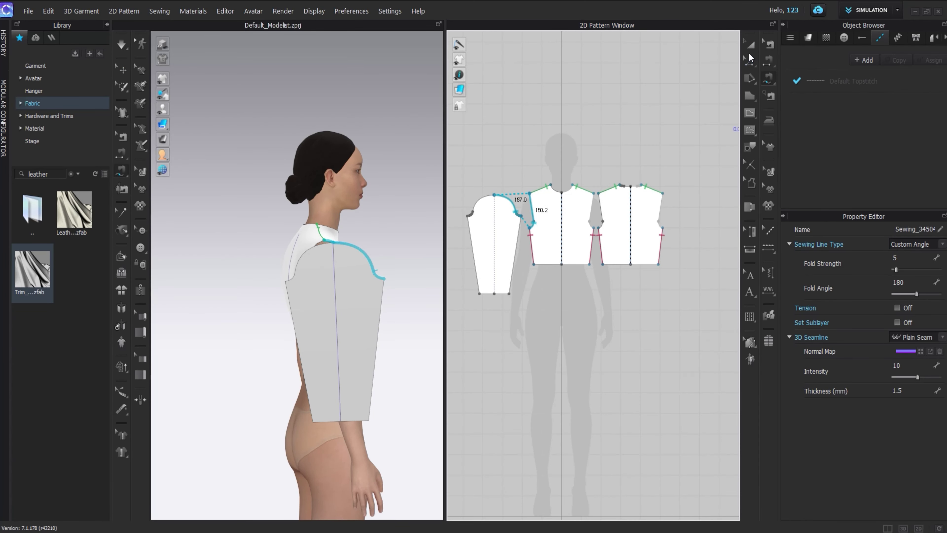
{"action": "left_click", "coordinate": [567, 199]}
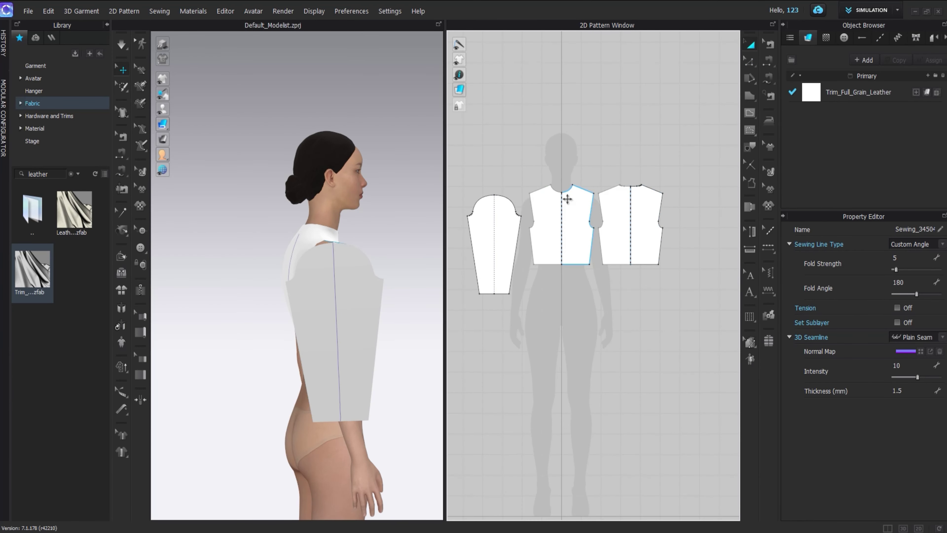
{"action": "left_click", "coordinate": [768, 78]}
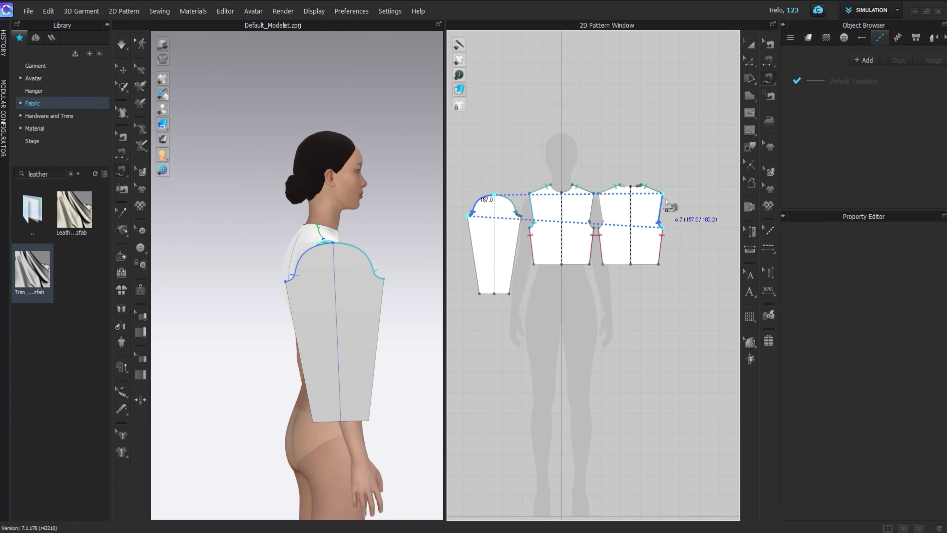
{"action": "left_click", "coordinate": [666, 202]}
Simulate the garment and pull the sleeve into place over the avatar's arm.
{"action": "left_click", "coordinate": [750, 43]}
{"action": "right_click_drag", "start_coordinate": [310, 257], "coordinate": [263, 234]}
{"action": "key", "text": "space"}
{"action": "left_click_drag", "start_coordinate": [331, 251], "coordinate": [358, 293]}
{"action": "key", "text": "2"}
{"action": "key", "text": "space"}
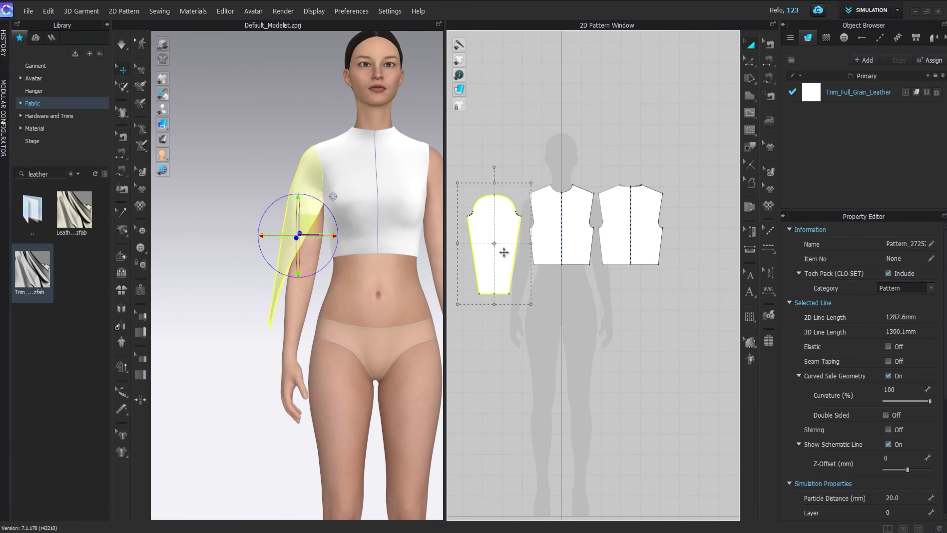
Create a symmetric copy of the sleeve with its sewing, place it beside the back bodice and simulate the garment.
{"action": "key", "text": "ctrl+d"}
{"action": "left_click", "coordinate": [698, 245]}
{"action": "mouse_move", "coordinate": [358, 261]}
{"action": "right_mouse_down"}
{"action": "mouse_move", "coordinate": [274, 263]}
{"action": "mouse_move", "coordinate": [377, 262]}
{"action": "right_mouse_up"}
{"action": "key", "text": "space"}
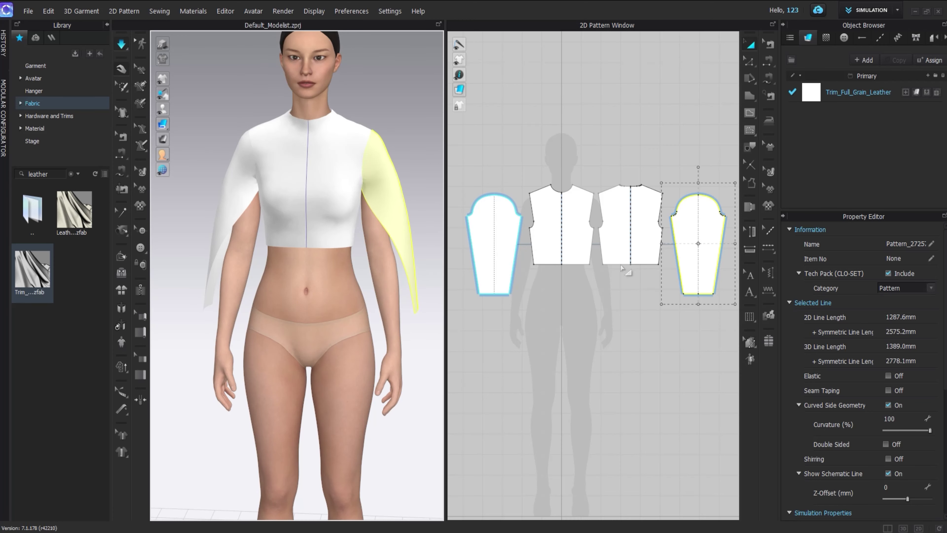
Sew the copied sleeve's two long side edges together with Segment Sewing.
{"action": "left_click", "coordinate": [768, 63]}
{"action": "left_click", "coordinate": [675, 242]}
{"action": "left_click", "coordinate": [722, 242]}
{"action": "left_click", "coordinate": [750, 43]}
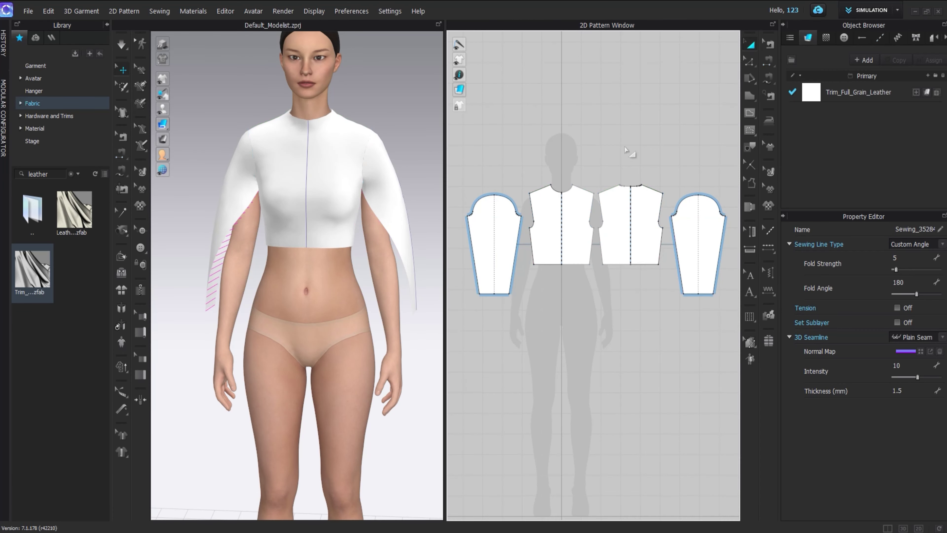
Adjust the sleeve around the avatar's arm and simulate the closed sleeves.
{"action": "left_click_drag", "start_coordinate": [412, 262], "coordinate": [390, 272]}
{"action": "key", "text": "space"}
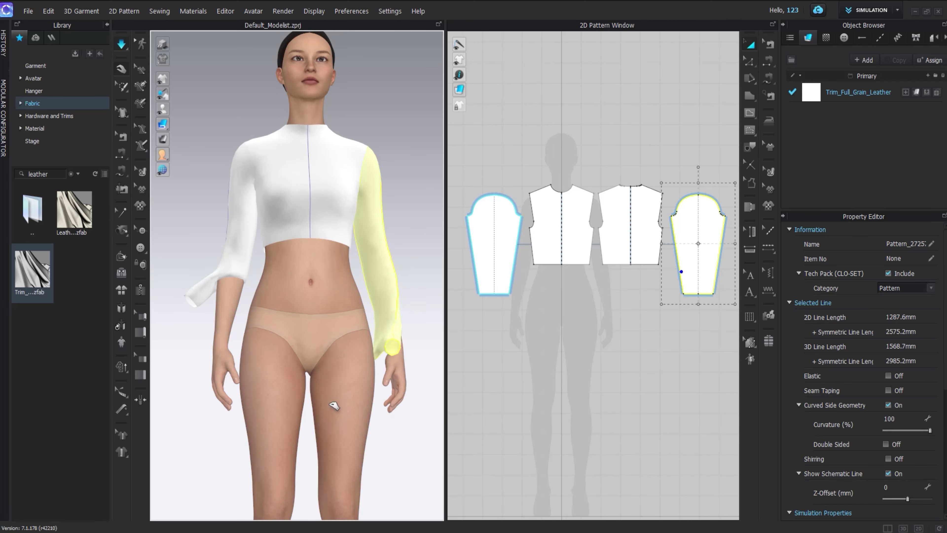
{"action": "right_click_drag", "start_coordinate": [334, 406], "coordinate": [386, 326]}
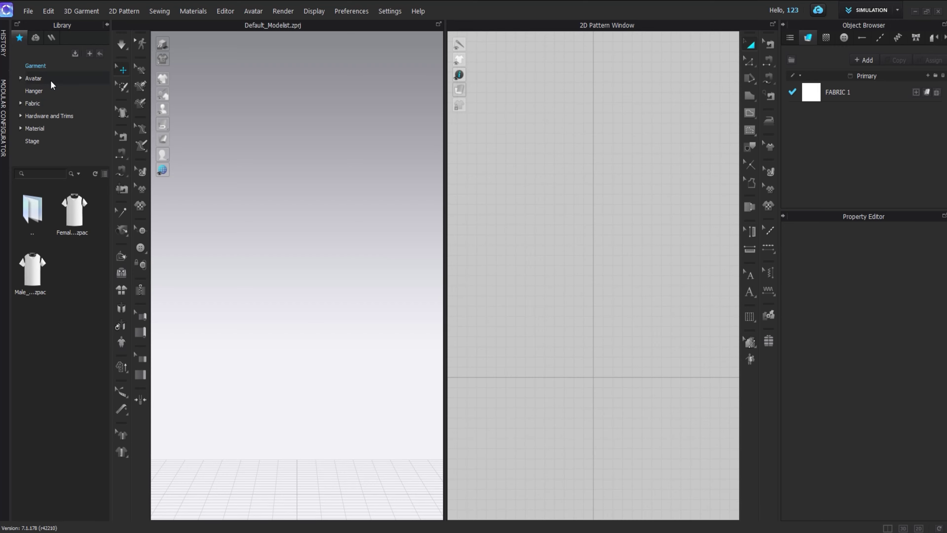
Load the Female_V2 avatar into the empty project and apply its arms-down pose.
{"action": "left_click", "coordinate": [51, 80]}
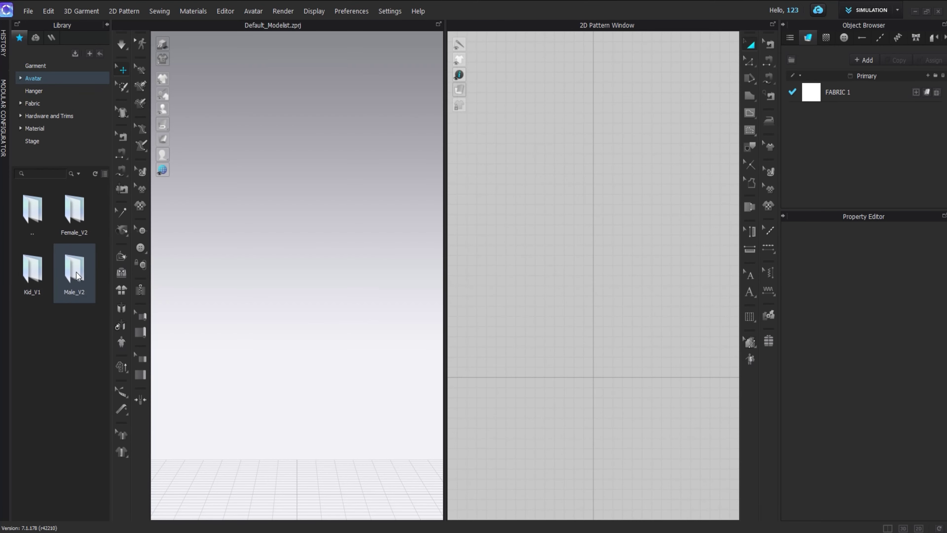
{"action": "double_click", "coordinate": [78, 223]}
{"action": "double_click", "coordinate": [76, 373]}
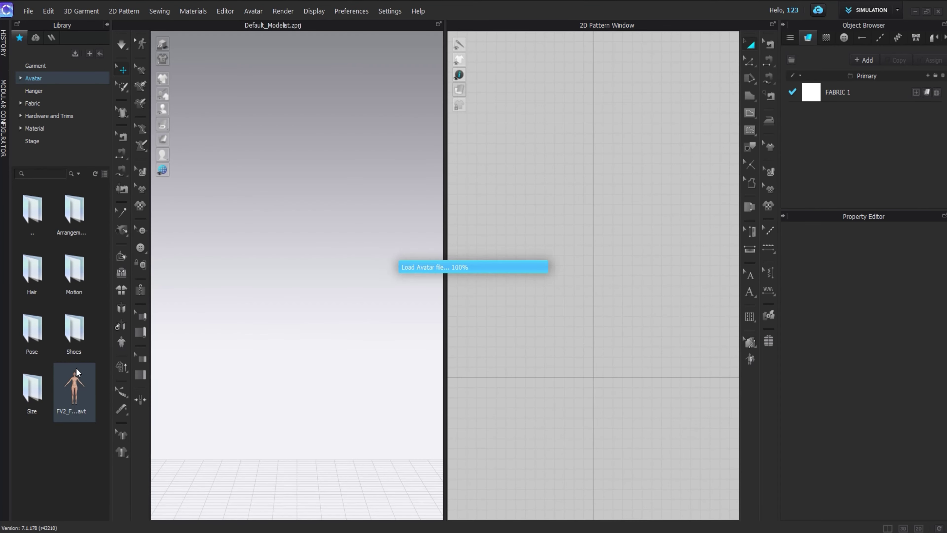
{"action": "double_click", "coordinate": [33, 327]}
{"action": "double_click", "coordinate": [75, 263]}
{"action": "left_click", "coordinate": [474, 315]}
Draw a half front bodice with the Polygon tool: shoulder about 108 mm, neckline 61 mm, side seam 179 mm, hem 141 mm.
{"action": "scroll", "coordinate": [607, 214], "scroll_direction": "up", "scroll_amount": 5}
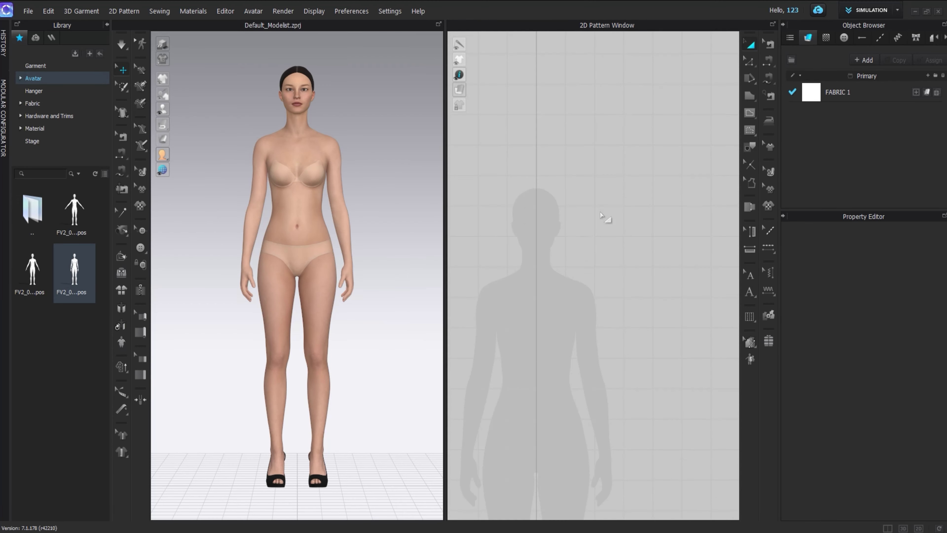
{"action": "left_click", "coordinate": [749, 96]}
{"action": "left_click", "coordinate": [779, 97]}
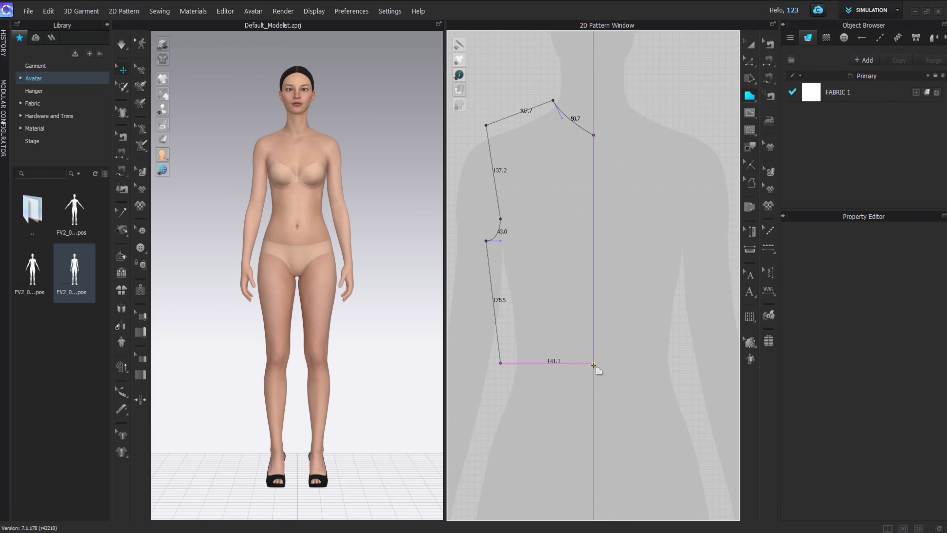
{"action": "left_click", "coordinate": [594, 136]}
Refine the curve of the half bodice's front neckline.
{"action": "scroll", "coordinate": [546, 184], "scroll_direction": "up", "scroll_amount": 3}
{"action": "key", "text": "v"}
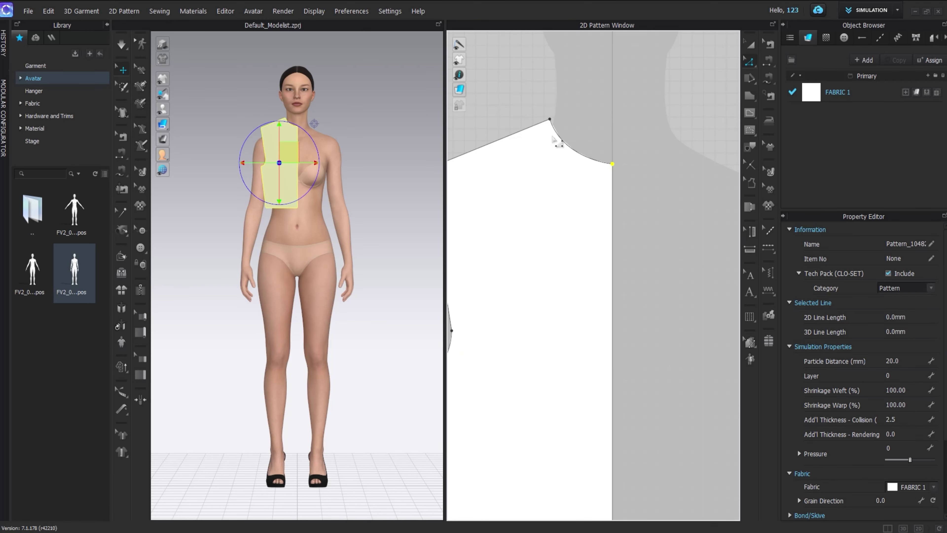
{"action": "left_click_drag", "start_coordinate": [563, 161], "coordinate": [564, 162]}
Place a symmetric copy of the half bodice on the other side of the centre front line.
{"action": "key", "text": "a"}
{"action": "scroll", "coordinate": [580, 149], "scroll_direction": "down", "scroll_amount": 3}
{"action": "left_click", "coordinate": [564, 171]}
{"action": "key", "text": "ctrl+d"}
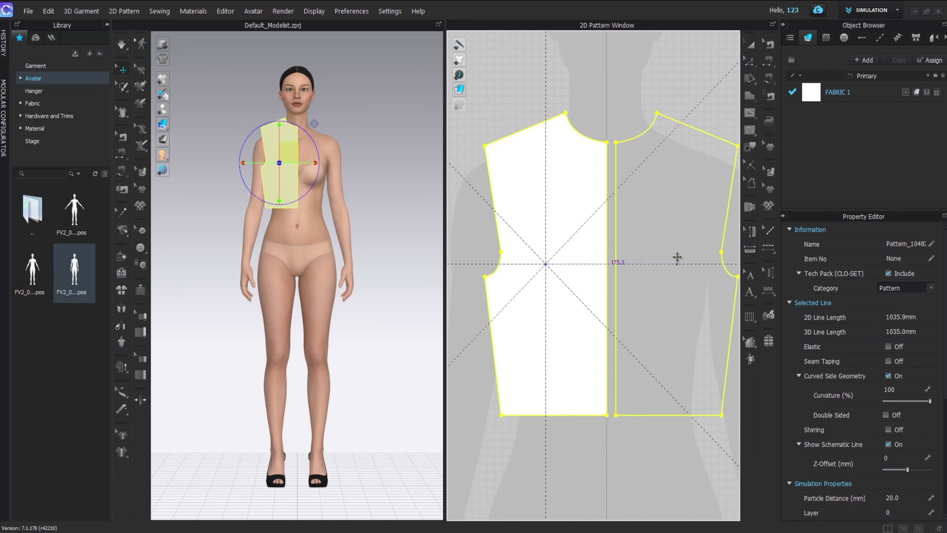
{"action": "left_click", "coordinate": [669, 260]}
Merge the two bodice halves along the centre front line.
{"action": "scroll", "coordinate": [605, 140], "scroll_direction": "up", "scroll_amount": 5}
{"action": "key", "text": "v"}
{"action": "right_click", "coordinate": [609, 170]}
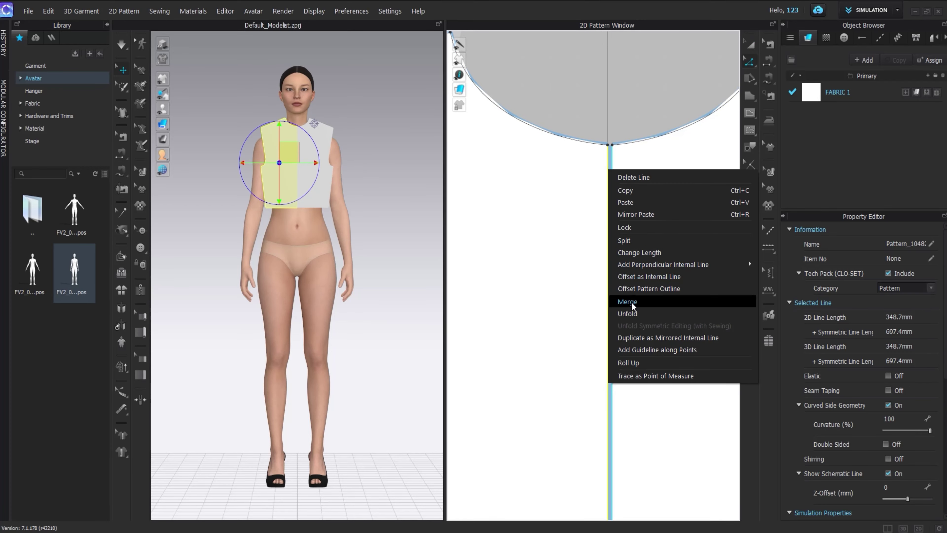
{"action": "left_click", "coordinate": [633, 302]}
Copy the merged front bodice and paste it beside the original as the back piece.
{"action": "scroll", "coordinate": [609, 195], "scroll_direction": "down", "scroll_amount": 4}
{"action": "key", "text": "a"}
{"action": "scroll", "coordinate": [526, 194], "scroll_direction": "down", "scroll_amount": 2}
{"action": "left_click", "coordinate": [564, 199]}
{"action": "key", "text": "ctrl+c"}
{"action": "key", "text": "ctrl+v"}
{"action": "left_click", "coordinate": [689, 243]}
Shift both bodice pieces together in depth relative to the avatar in 3D.
{"action": "right_click_drag", "start_coordinate": [336, 179], "coordinate": [228, 224]}
{"action": "left_click", "coordinate": [298, 159], "text": "shift"}
{"action": "right_click_drag", "start_coordinate": [330, 202], "coordinate": [321, 199]}
{"action": "left_click_drag", "start_coordinate": [324, 159], "coordinate": [350, 160]}
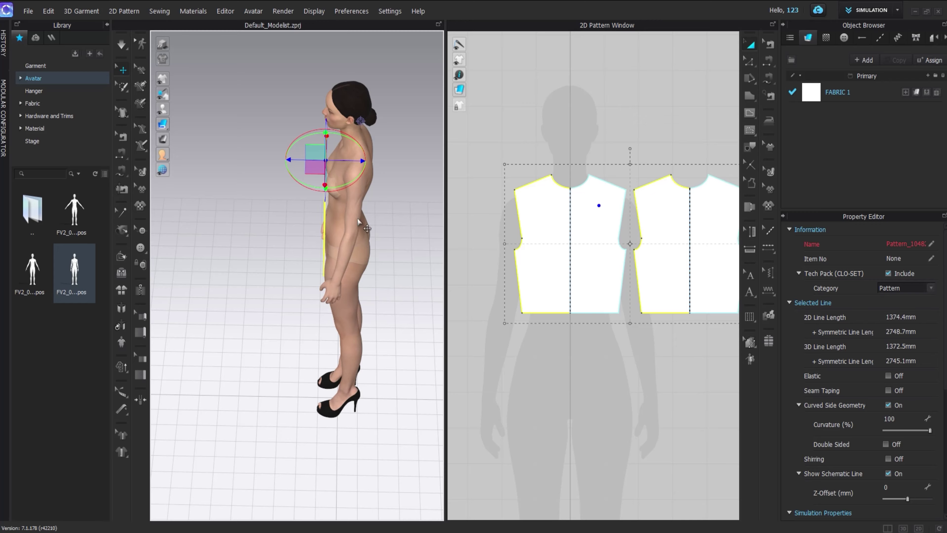
Move the copied bodice piece behind the avatar and centre it on her back.
{"action": "left_click", "coordinate": [325, 250]}
{"action": "left_click", "coordinate": [368, 209]}
{"action": "right_click_drag", "start_coordinate": [340, 247], "coordinate": [337, 209]}
{"action": "left_click_drag", "start_coordinate": [416, 207], "coordinate": [436, 205]}
{"action": "right_click_drag", "start_coordinate": [436, 206], "coordinate": [321, 248]}
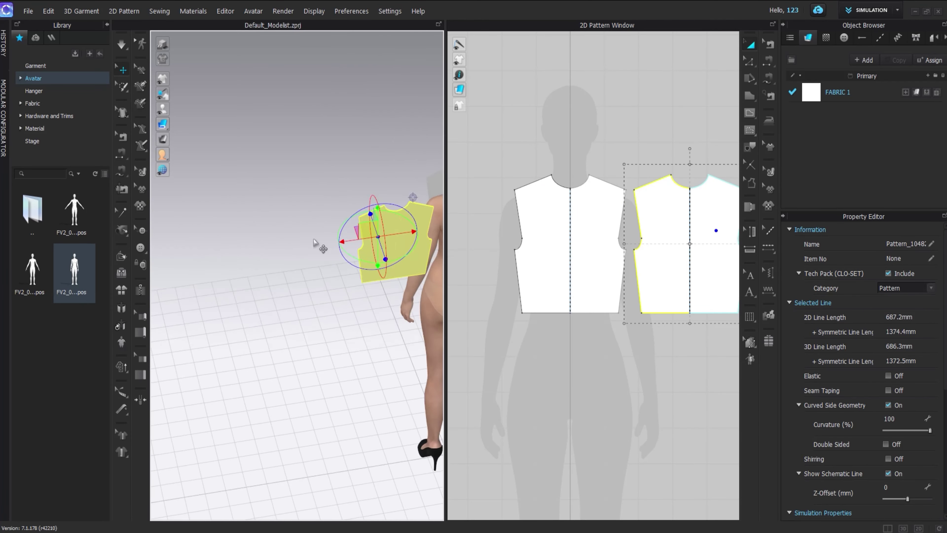
{"action": "middle_click_drag", "start_coordinate": [322, 248], "coordinate": [236, 152]}
{"action": "left_click_drag", "start_coordinate": [312, 147], "coordinate": [398, 138]}
{"action": "key", "text": "8"}
{"action": "right_click_drag", "start_coordinate": [405, 257], "coordinate": [281, 238]}
{"action": "left_click_drag", "start_coordinate": [251, 146], "coordinate": [262, 146]}
{"action": "right_click_drag", "start_coordinate": [164, 235], "coordinate": [233, 250]}
{"action": "middle_click_drag", "start_coordinate": [233, 249], "coordinate": [292, 280]}
Flip the back bodice piece so it matches its position behind the avatar.
{"action": "right_click", "coordinate": [684, 279]}
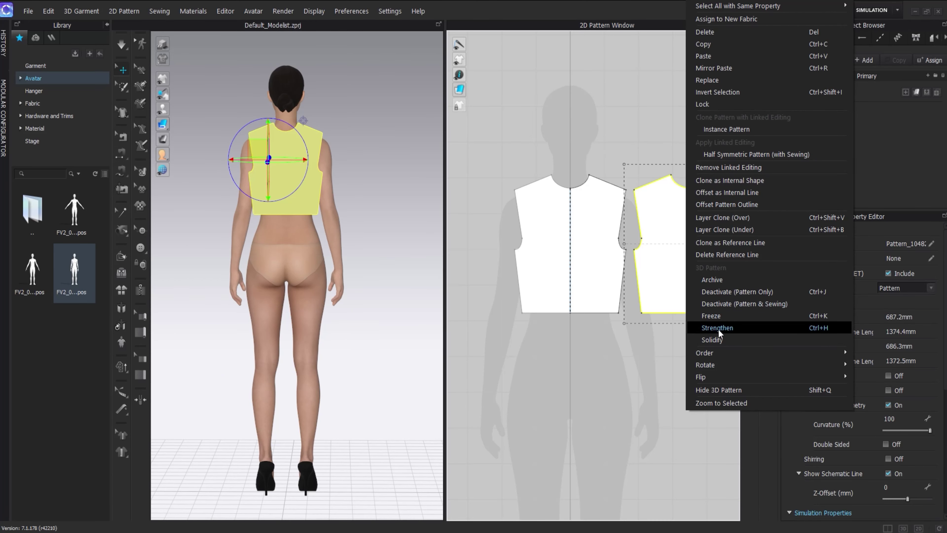
{"action": "mouse_move", "coordinate": [827, 376]}
{"action": "left_click", "coordinate": [883, 378]}
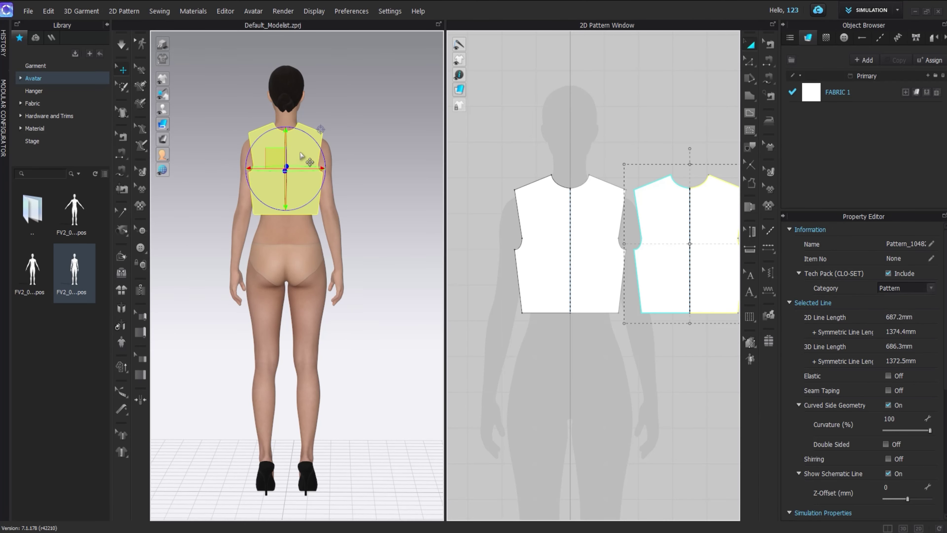
{"action": "right_click", "coordinate": [299, 152]}
{"action": "left_click", "coordinate": [350, 366]}
{"action": "left_click", "coordinate": [705, 150]}
{"action": "middle_click_drag", "start_coordinate": [706, 150], "coordinate": [699, 146]}
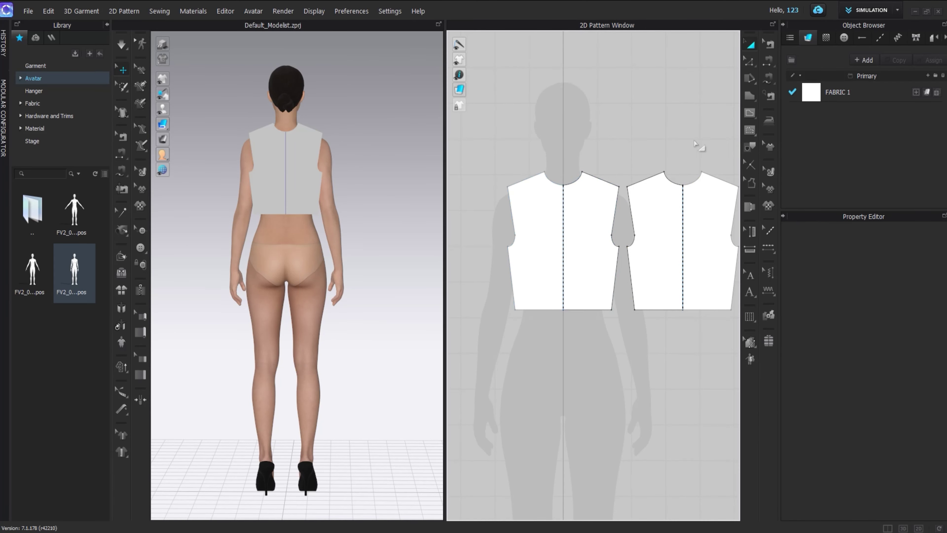
Sew the front and back bodices together along the side seams and shoulder seams with Free Sewing.
{"action": "left_click", "coordinate": [770, 80]}
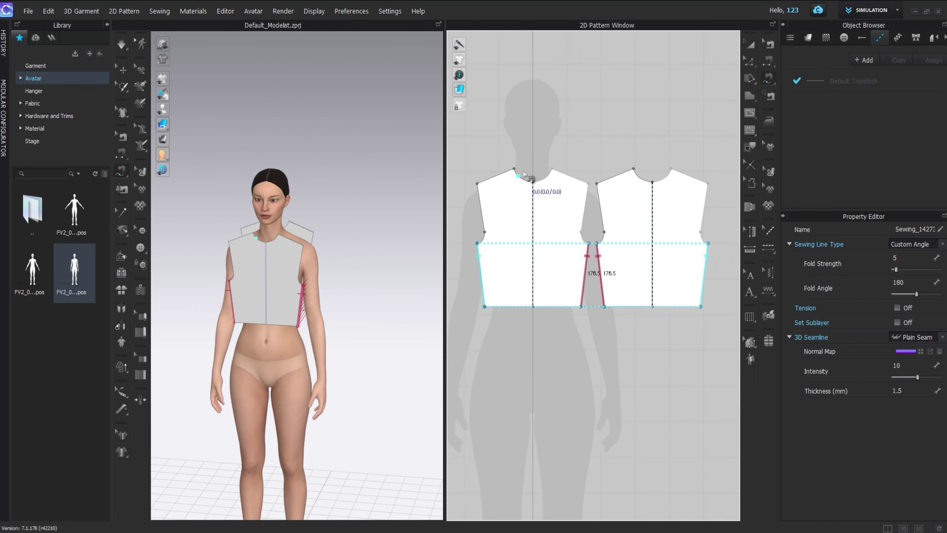
{"action": "left_click", "coordinate": [571, 176]}
{"action": "left_click", "coordinate": [596, 183]}
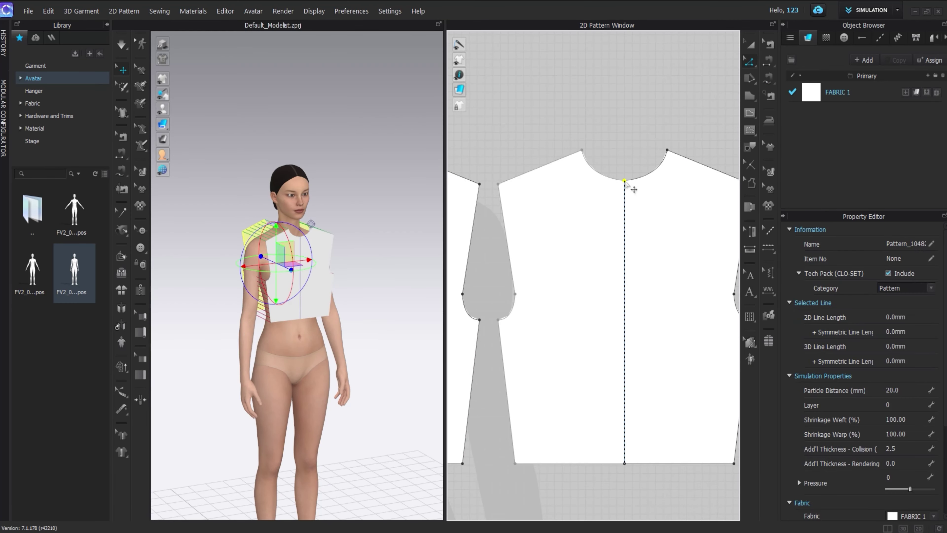
Raise the centre point of the back bodice's neckline and reshape it into a shallow curve.
{"action": "left_click_drag", "start_coordinate": [624, 141], "coordinate": [625, 141]}
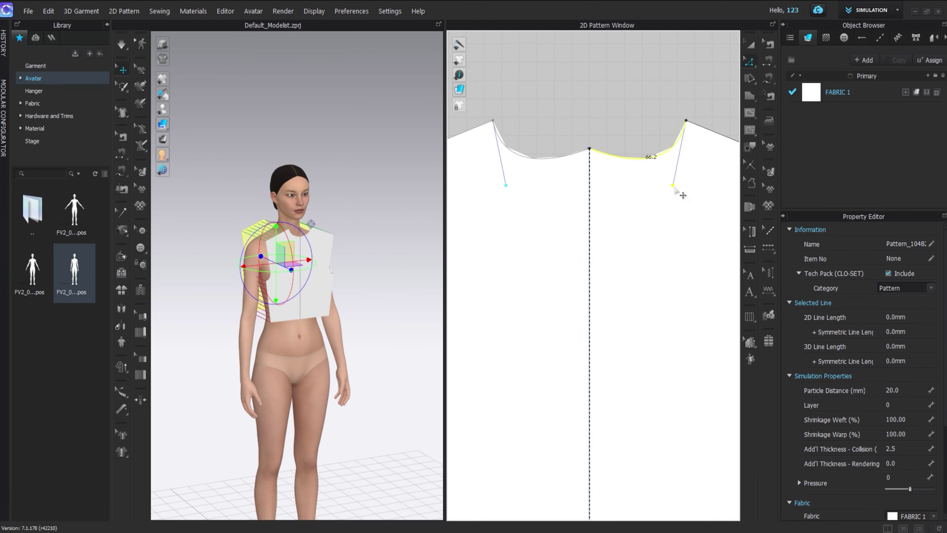
{"action": "left_click_drag", "start_coordinate": [684, 149], "coordinate": [683, 146]}
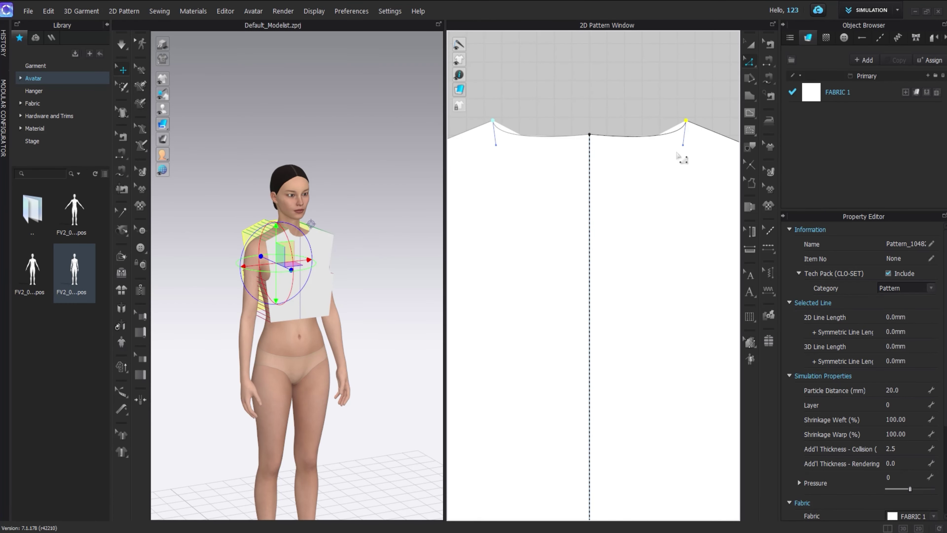
{"action": "scroll", "coordinate": [692, 148], "scroll_direction": "up", "scroll_amount": 2}
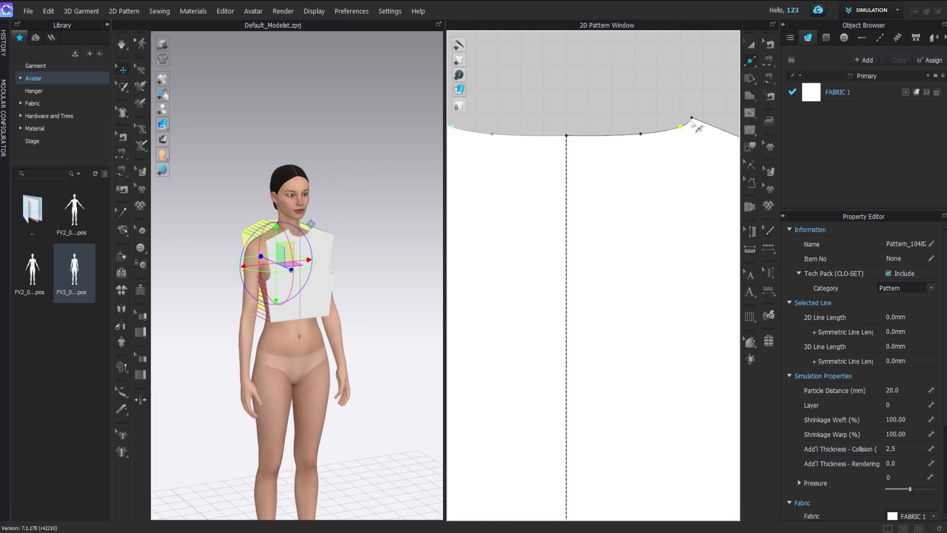
{"action": "scroll", "coordinate": [697, 127], "scroll_direction": "down", "scroll_amount": 3}
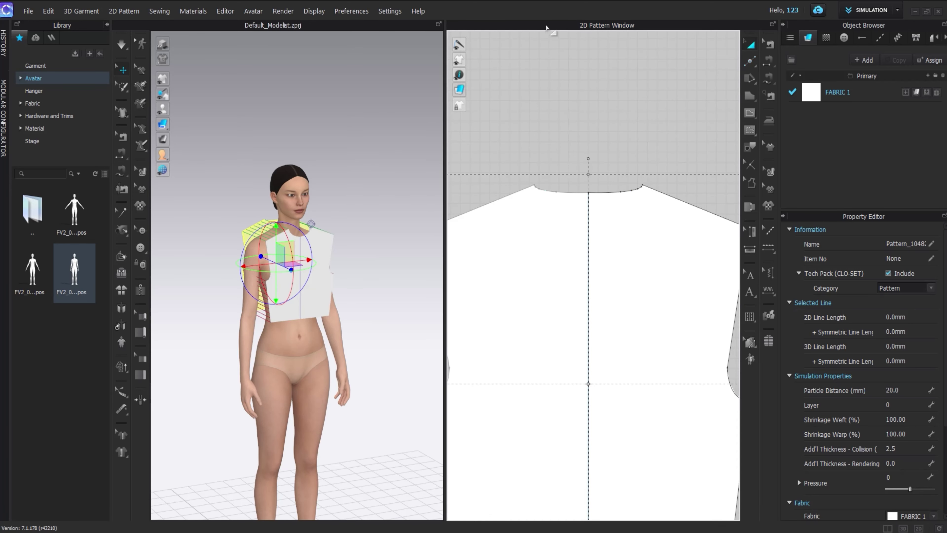
Simulate the sewn bodice so it drapes onto the avatar.
{"action": "middle_click_drag", "start_coordinate": [363, 203], "coordinate": [312, 115]}
{"action": "scroll", "coordinate": [550, 341], "scroll_direction": "down", "scroll_amount": 5}
{"action": "middle_click_drag", "start_coordinate": [550, 341], "coordinate": [633, 232]}
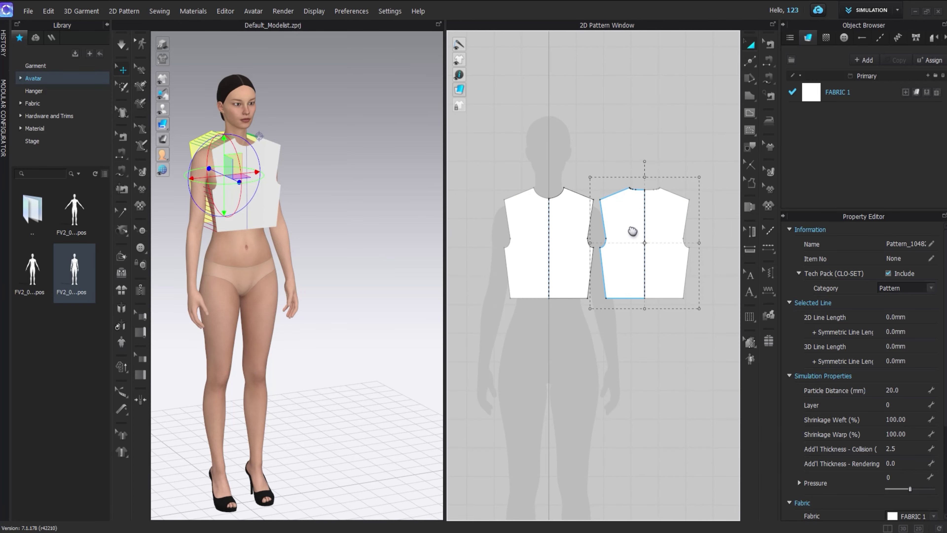
{"action": "scroll", "coordinate": [562, 213], "scroll_direction": "up", "scroll_amount": 1}
{"action": "key", "text": "space"}
{"action": "right_click_drag", "start_coordinate": [302, 193], "coordinate": [252, 191]}
{"action": "middle_click_drag", "start_coordinate": [623, 201], "coordinate": [662, 184]}
Search the library's Fabric folder for "leather".
{"action": "double_click", "coordinate": [41, 104]}
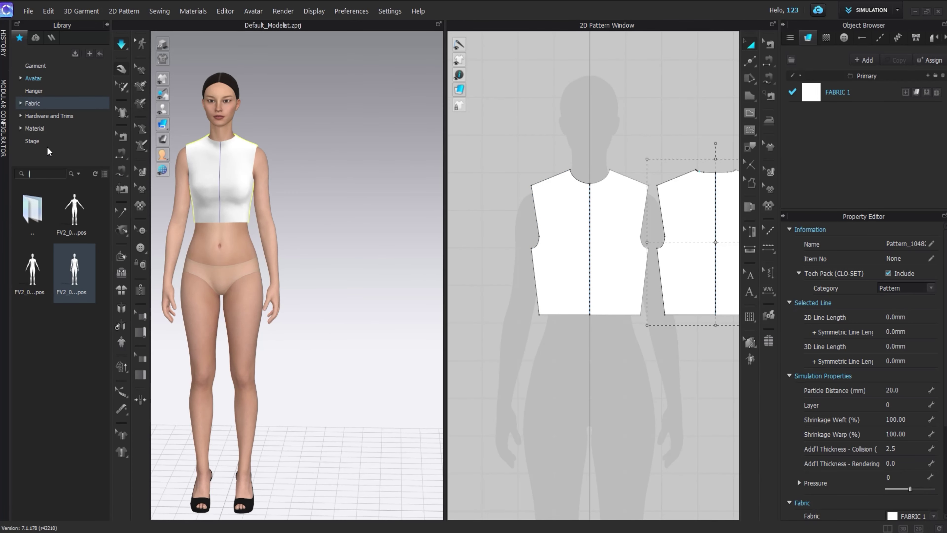
{"action": "type", "text": "leather"}
{"action": "left_click", "coordinate": [33, 103]}
{"action": "left_click", "coordinate": [45, 174]}
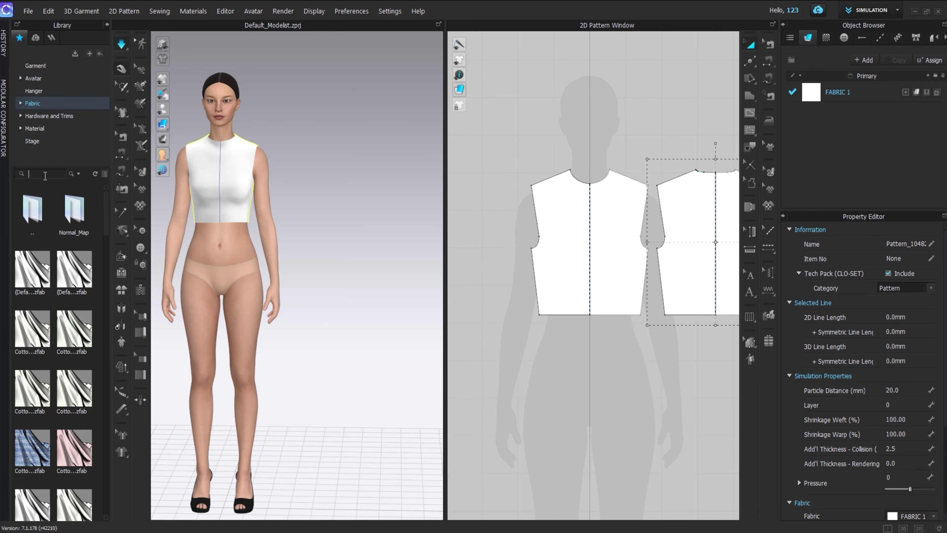
{"action": "type", "text": "leather"}
Replace FABRIC 1 with the Trim_Full_Grain_Leather fabric from the library.
{"action": "left_click_drag", "start_coordinate": [34, 292], "coordinate": [862, 93]}
{"action": "scroll", "coordinate": [319, 218], "scroll_direction": "up", "scroll_amount": 3}
{"action": "left_click_drag", "start_coordinate": [74, 214], "coordinate": [873, 93]}
{"action": "left_click", "coordinate": [391, 196]}
{"action": "right_click_drag", "start_coordinate": [392, 196], "coordinate": [369, 178]}
{"action": "left_click_drag", "start_coordinate": [33, 270], "coordinate": [854, 93]}
{"action": "right_click_drag", "start_coordinate": [278, 181], "coordinate": [455, 285]}
{"action": "left_click", "coordinate": [261, 190]}
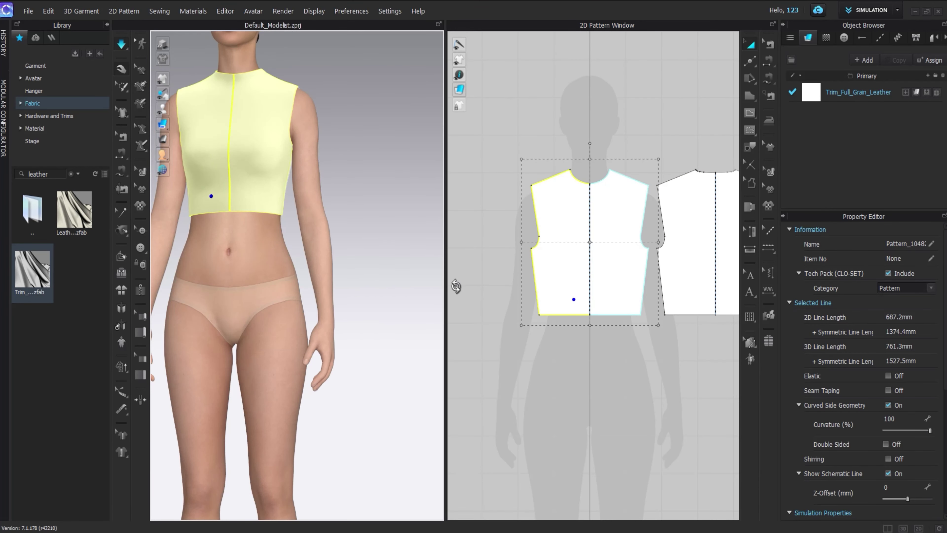
Draw a half sleeve pattern beside the front bodice, about 487 mm long with a 75 mm hem and 382 mm underarm edge.
{"action": "middle_click_drag", "start_coordinate": [342, 231], "coordinate": [378, 272]}
{"action": "middle_click_drag", "start_coordinate": [546, 247], "coordinate": [604, 236]}
{"action": "left_click", "coordinate": [751, 101]}
{"action": "left_click", "coordinate": [783, 98]}
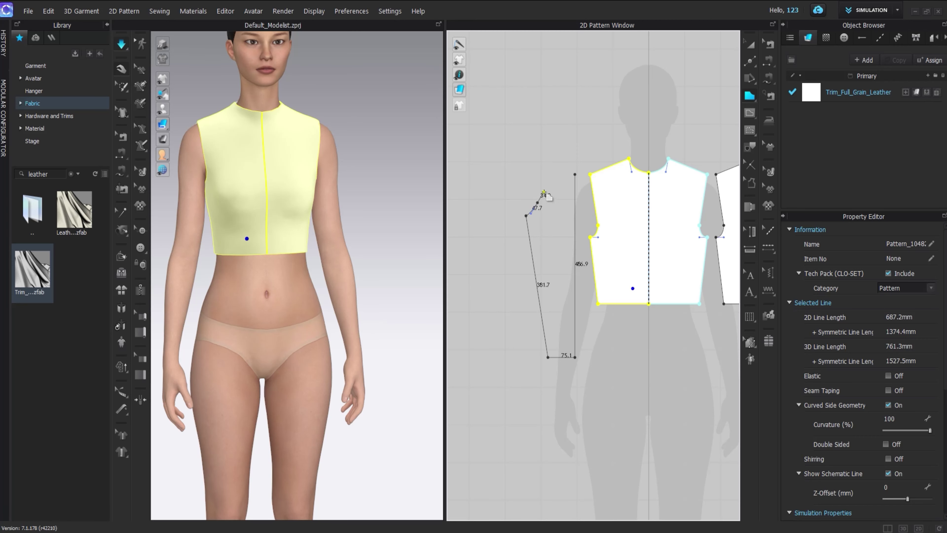
{"action": "left_click", "coordinate": [575, 173]}
Curve the half sleeve's upper edge into a rounded cap about 145 mm long and adjust its lower end point.
{"action": "scroll", "coordinate": [553, 191], "scroll_direction": "up", "scroll_amount": 5}
{"action": "key", "text": "c"}
{"action": "left_click_drag", "start_coordinate": [557, 188], "coordinate": [537, 169]}
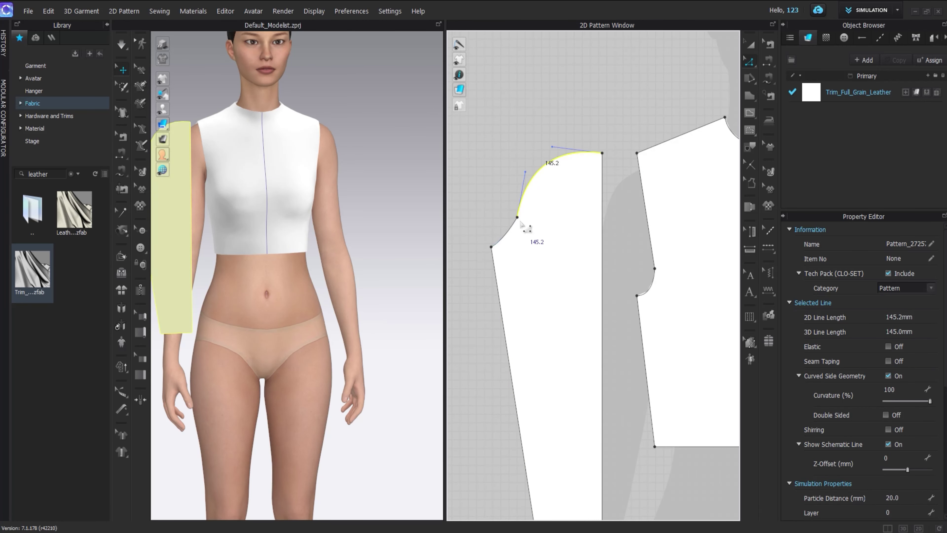
{"action": "key", "text": "z"}
{"action": "left_click_drag", "start_coordinate": [517, 218], "coordinate": [513, 224]}
Move the half sleeve farther from the bodice and mirror-paste a copy against its straight edge.
{"action": "left_click", "coordinate": [750, 45]}
{"action": "left_click", "coordinate": [556, 205]}
{"action": "scroll", "coordinate": [551, 205], "scroll_direction": "down", "scroll_amount": 3}
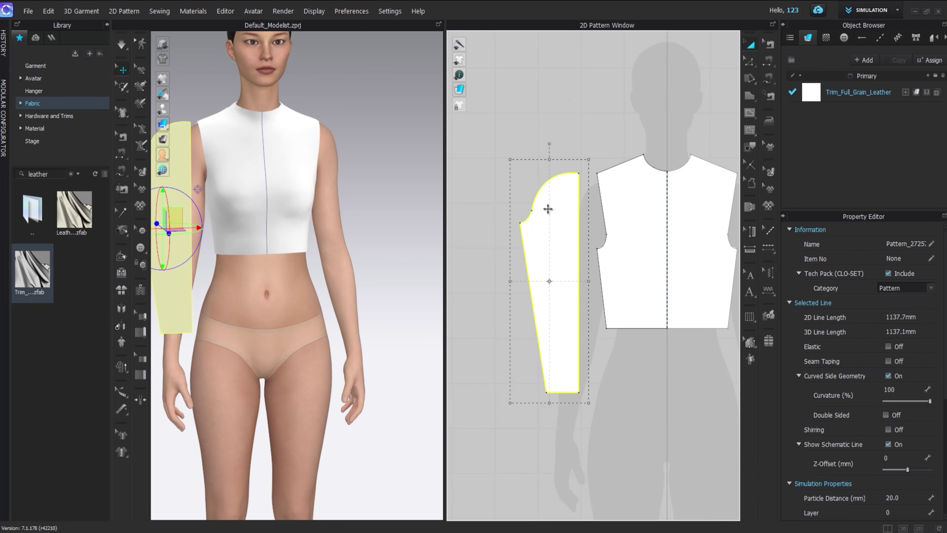
{"action": "middle_click_drag", "start_coordinate": [548, 210], "coordinate": [577, 214]}
{"action": "left_click_drag", "start_coordinate": [573, 219], "coordinate": [512, 220]}
{"action": "key", "text": "ctrl+c"}
{"action": "key", "text": "ctrl+r"}
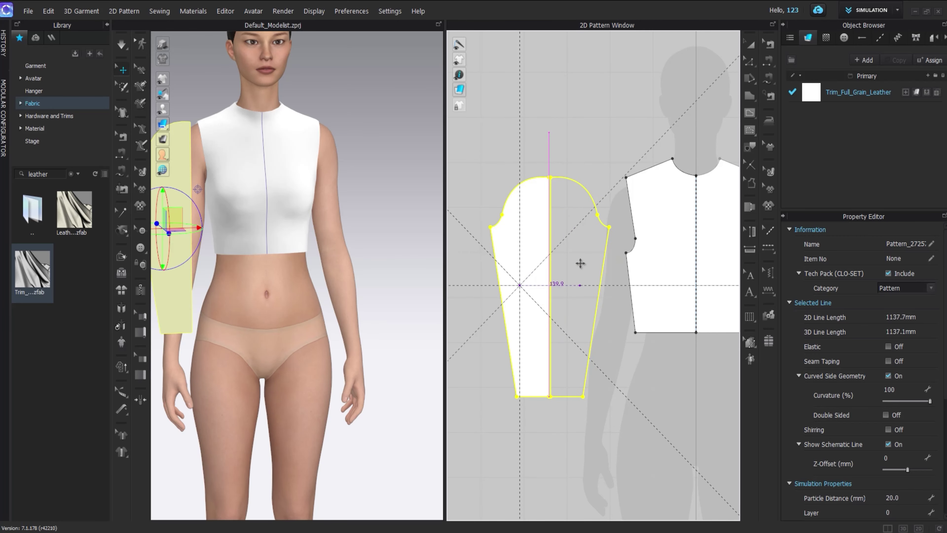
{"action": "left_click", "coordinate": [580, 263]}
Merge the two sleeve halves along their shared centre line.
{"action": "scroll", "coordinate": [548, 194], "scroll_direction": "up", "scroll_amount": 5}
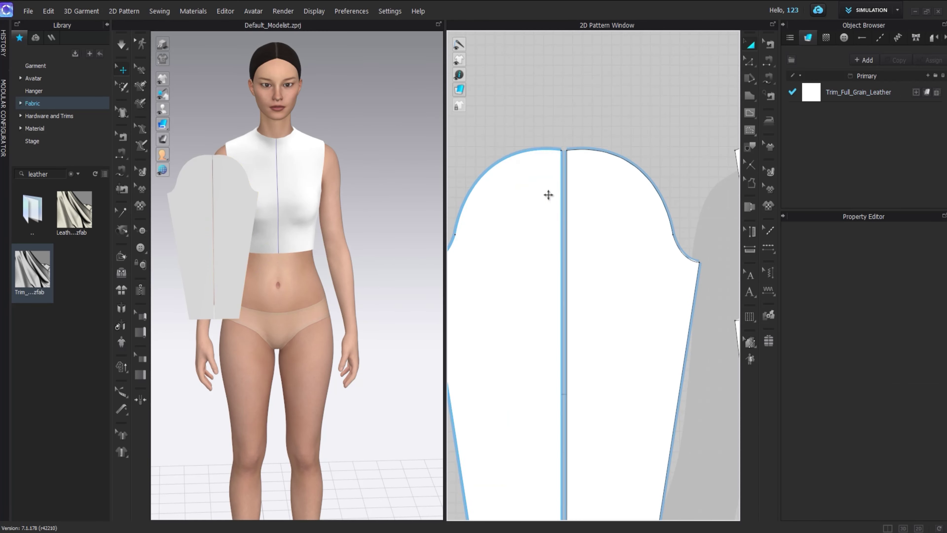
{"action": "key", "text": "z"}
{"action": "left_click", "coordinate": [562, 195]}
{"action": "right_click", "coordinate": [564, 189]}
{"action": "left_click", "coordinate": [597, 304]}
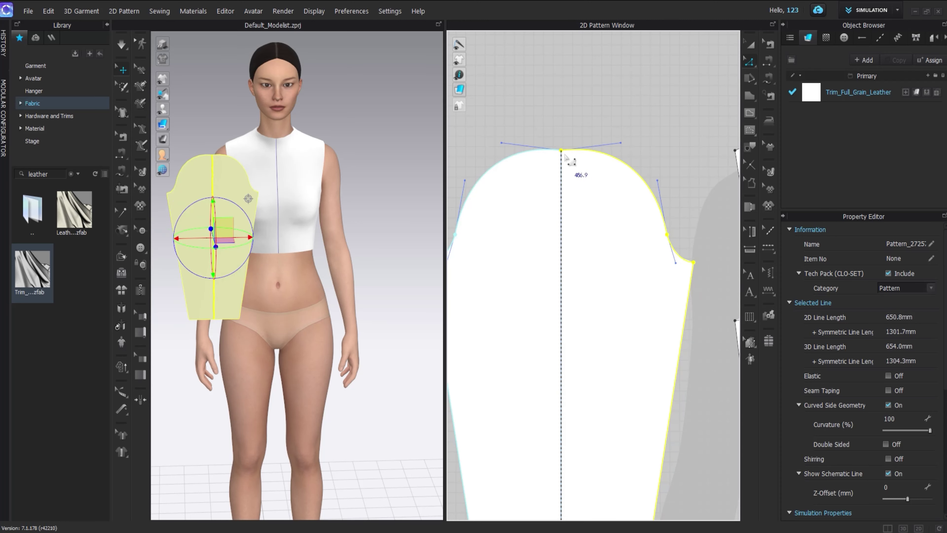
Refine the inward curve at the lower end of the sleeve cap by adding curve points.
{"action": "scroll", "coordinate": [559, 168], "scroll_direction": "down", "scroll_amount": 3}
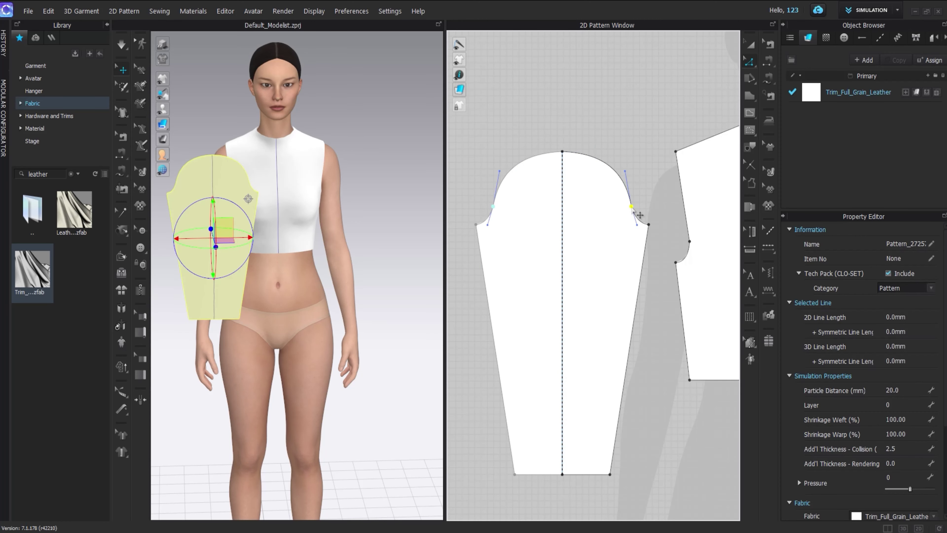
{"action": "scroll", "coordinate": [638, 236], "scroll_direction": "up", "scroll_amount": 3}
{"action": "scroll", "coordinate": [636, 224], "scroll_direction": "up", "scroll_amount": 3}
{"action": "key", "text": "v"}
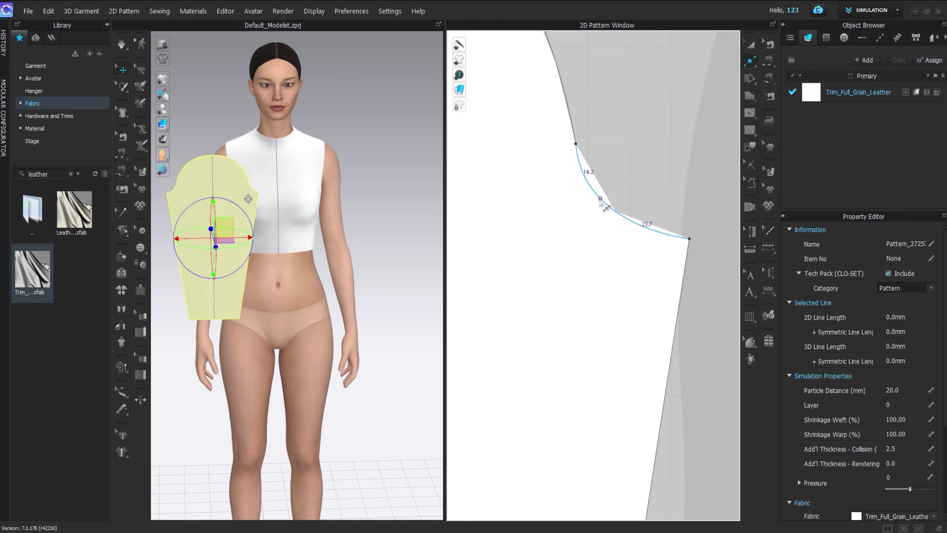
{"action": "left_click", "coordinate": [614, 210]}
{"action": "scroll", "coordinate": [620, 224], "scroll_direction": "down", "scroll_amount": 5}
{"action": "key", "text": "a"}
{"action": "middle_click_drag", "start_coordinate": [621, 195], "coordinate": [615, 212]}
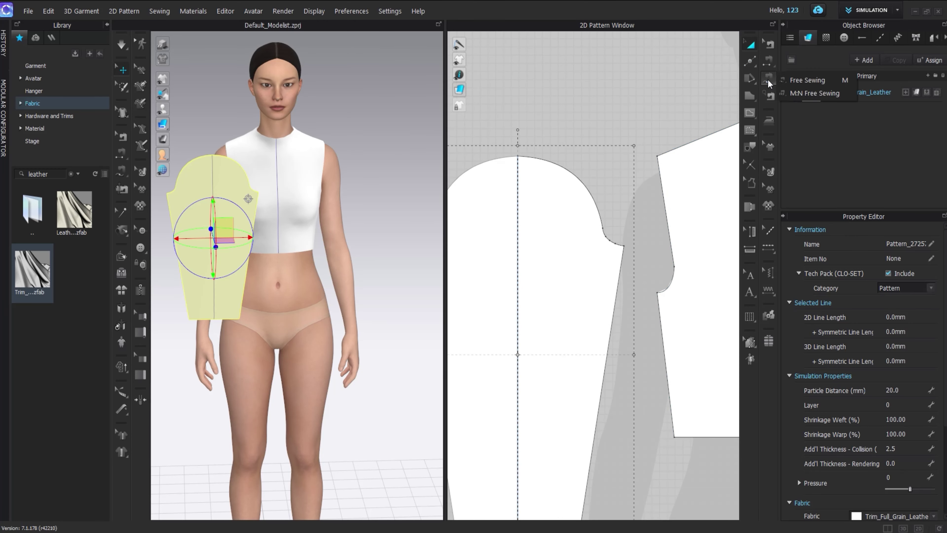
Try to sew half of the sleeve cap to the front bodice's armhole.
{"action": "left_click", "coordinate": [768, 80]}
{"action": "left_click", "coordinate": [657, 293]}
{"action": "left_click", "coordinate": [537, 160]}
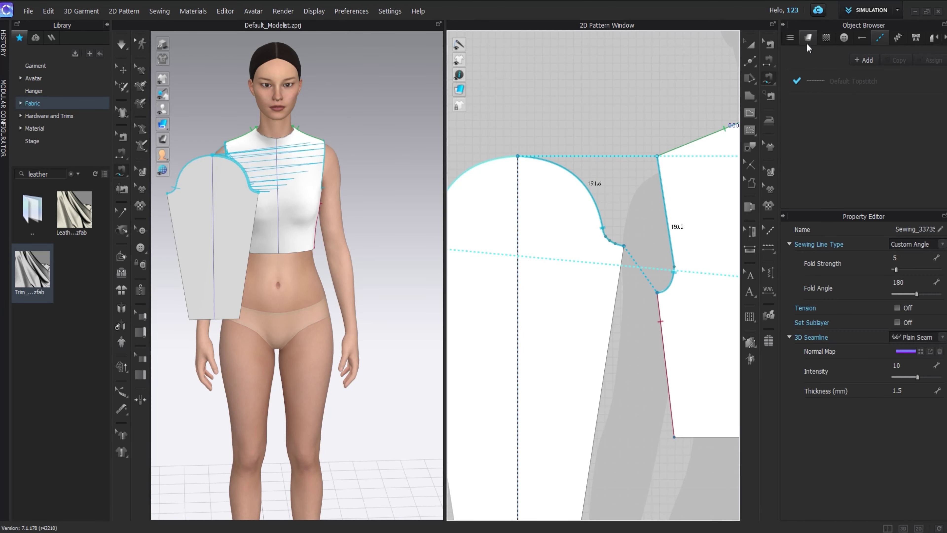
{"action": "key", "text": "n"}
{"action": "key", "text": "Delete"}
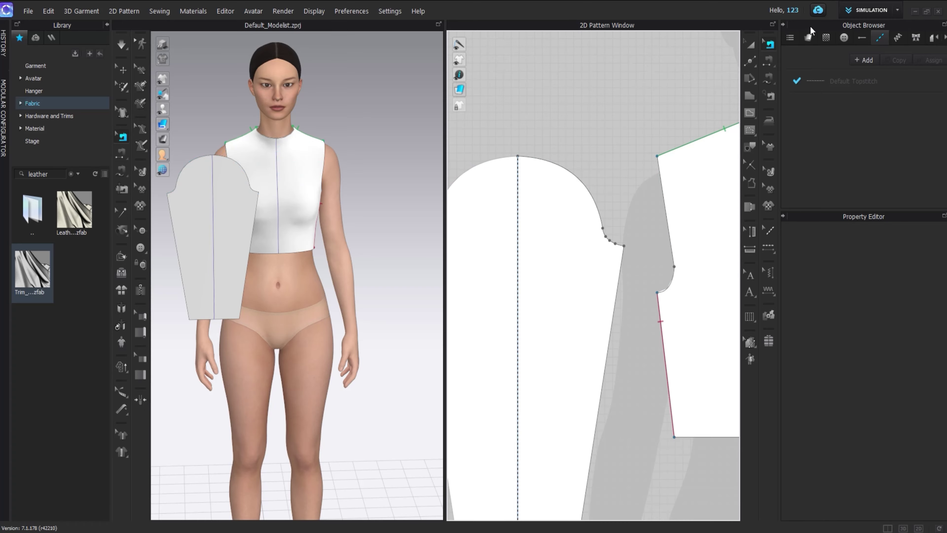
Rotate the sleeve in 3D about the vertical axis until it faces the avatar's side.
{"action": "left_click", "coordinate": [751, 45]}
{"action": "scroll", "coordinate": [530, 139], "scroll_direction": "down", "scroll_amount": 3}
{"action": "right_click_drag", "start_coordinate": [239, 186], "coordinate": [340, 209]}
{"action": "left_click", "coordinate": [346, 191]}
{"action": "middle_click_drag", "start_coordinate": [346, 191], "coordinate": [349, 224]}
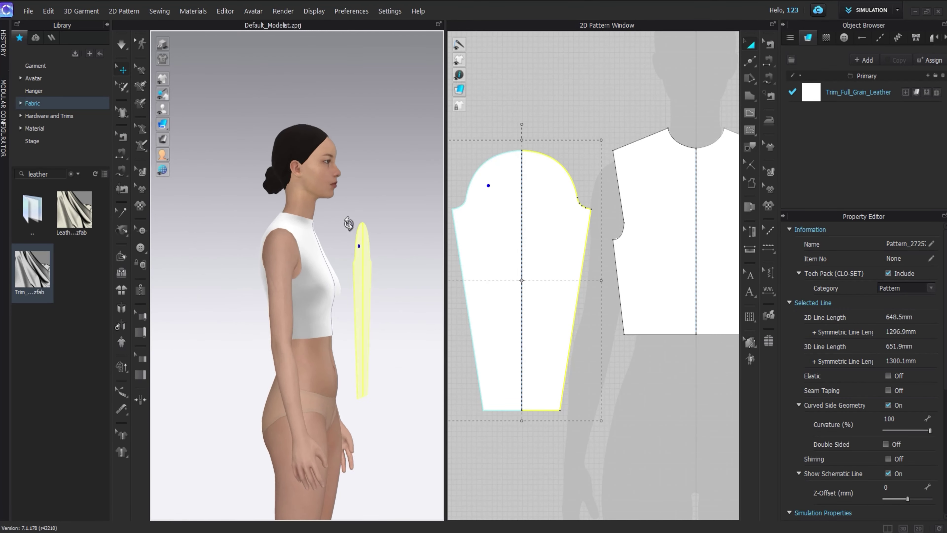
{"action": "left_click", "coordinate": [361, 279]}
{"action": "left_click_drag", "start_coordinate": [386, 290], "coordinate": [325, 285]}
{"action": "right_click_drag", "start_coordinate": [325, 285], "coordinate": [325, 331]}
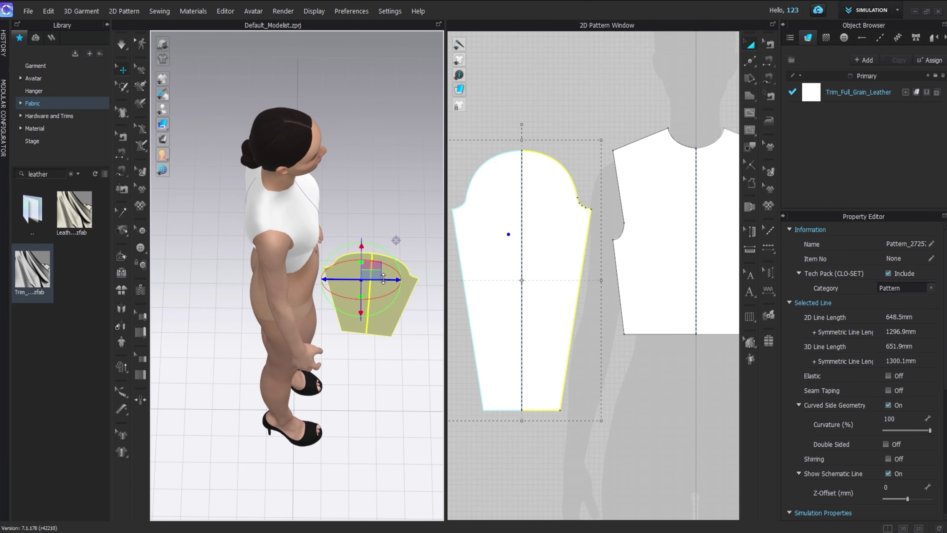
Move the sleeve in 3D alongside the avatar's right arm.
{"action": "left_click_drag", "start_coordinate": [324, 278], "coordinate": [236, 278]}
{"action": "right_click_drag", "start_coordinate": [238, 278], "coordinate": [341, 234]}
{"action": "left_click_drag", "start_coordinate": [366, 271], "coordinate": [335, 265]}
{"action": "right_click_drag", "start_coordinate": [367, 276], "coordinate": [308, 298]}
{"action": "right_click_drag", "start_coordinate": [370, 304], "coordinate": [353, 308]}
{"action": "left_click_drag", "start_coordinate": [355, 298], "coordinate": [348, 298]}
{"action": "right_click_drag", "start_coordinate": [332, 324], "coordinate": [355, 282]}
Lower the top centre point of the sleeve cap slightly.
{"action": "middle_click_drag", "start_coordinate": [555, 437], "coordinate": [583, 441]}
{"action": "key", "text": "z"}
{"action": "left_click", "coordinate": [608, 261]}
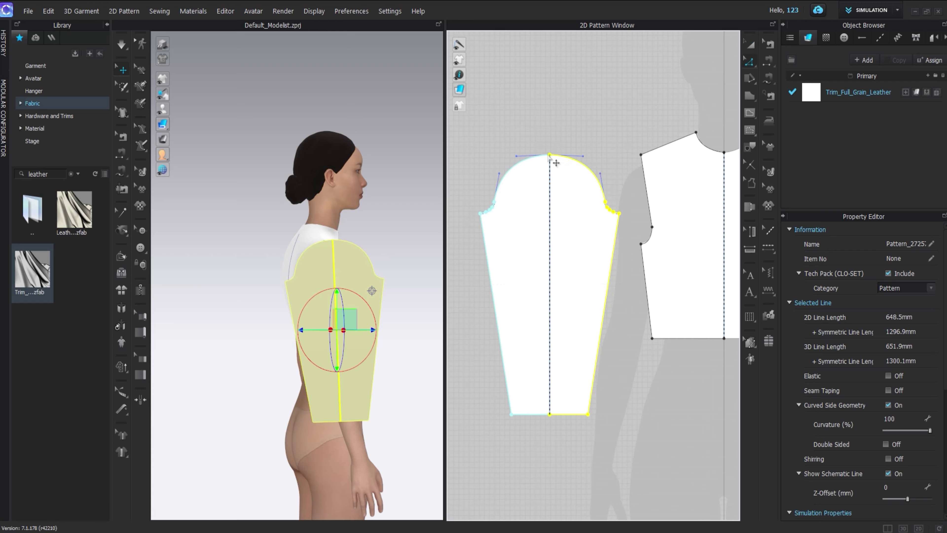
{"action": "left_click", "coordinate": [556, 163]}
{"action": "left_click_drag", "start_coordinate": [550, 159], "coordinate": [550, 161]}
Remove the linked editing between the two halves of the sleeve.
{"action": "left_click", "coordinate": [750, 46]}
{"action": "right_click", "coordinate": [531, 220]}
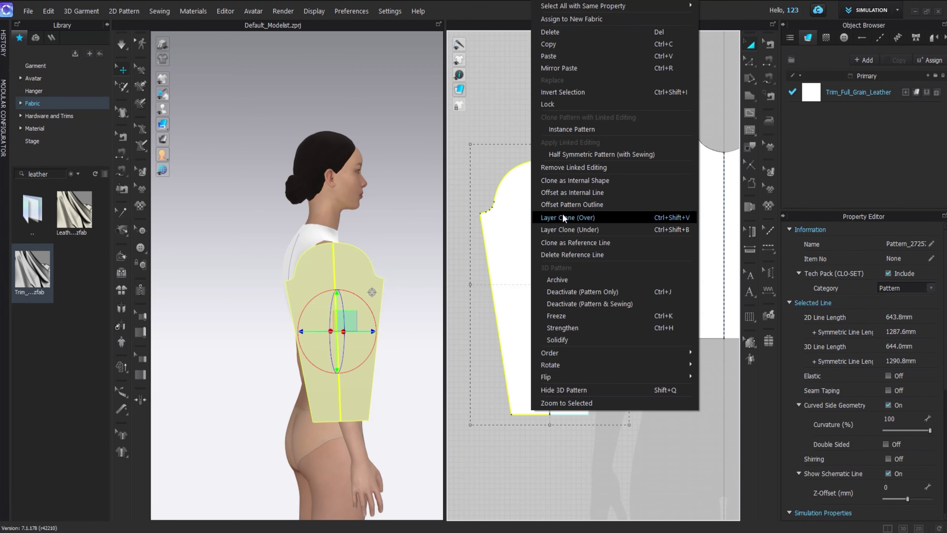
{"action": "left_click", "coordinate": [560, 167]}
Sew the sleeve cap's two halves to the front and back bodice armholes with Free Sewing.
{"action": "scroll", "coordinate": [541, 226], "scroll_direction": "down", "scroll_amount": 4}
{"action": "middle_click_drag", "start_coordinate": [546, 228], "coordinate": [532, 228]}
{"action": "left_click", "coordinate": [767, 83]}
{"action": "scroll", "coordinate": [611, 226], "scroll_direction": "up", "scroll_amount": 3}
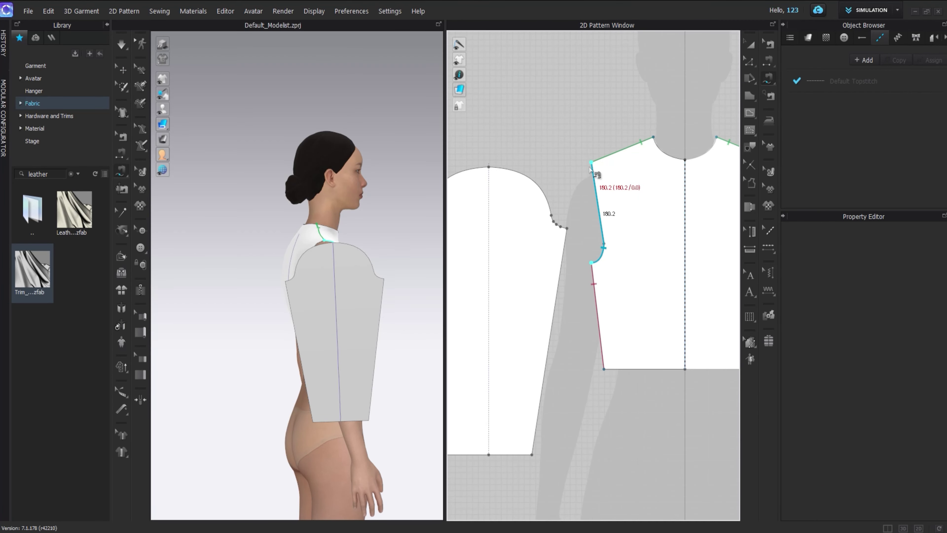
{"action": "left_click", "coordinate": [513, 186]}
{"action": "scroll", "coordinate": [499, 211], "scroll_direction": "down", "scroll_amount": 5}
{"action": "key", "text": "a"}
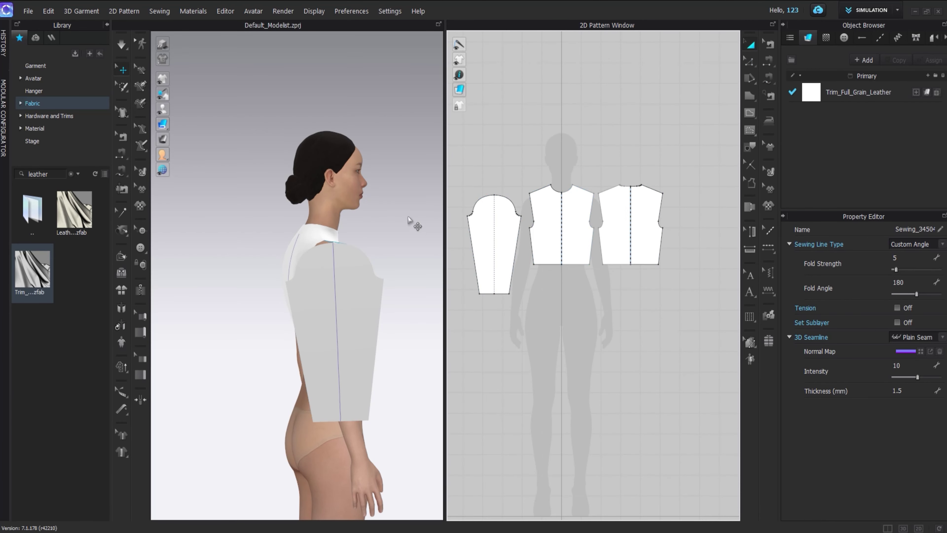
{"action": "left_click", "coordinate": [764, 83]}
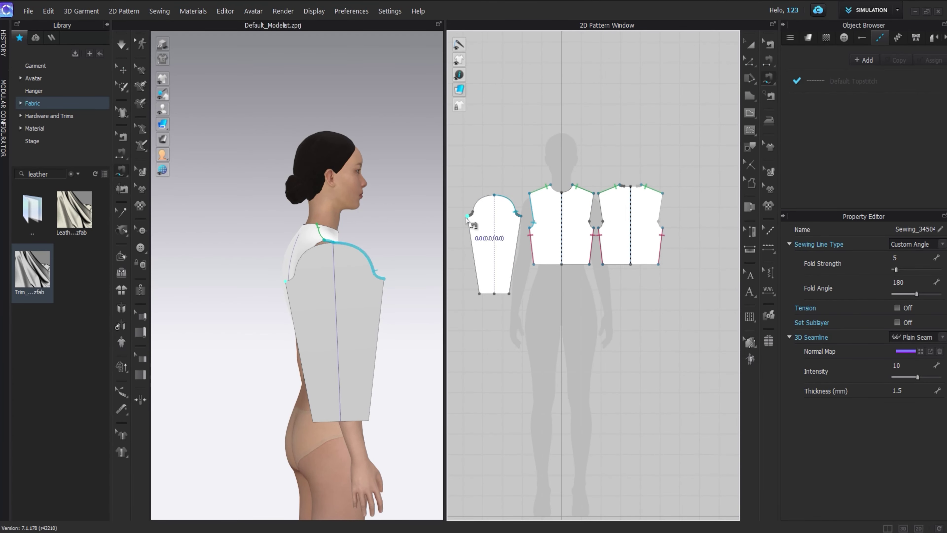
{"action": "left_click", "coordinate": [665, 196]}
Simulate the garment and pull the attached sleeve into place around the avatar's right arm.
{"action": "key", "text": "space"}
{"action": "mouse_move", "coordinate": [321, 256]}
{"action": "right_mouse_down"}
{"action": "mouse_move", "coordinate": [287, 250]}
{"action": "mouse_move", "coordinate": [333, 262]}
{"action": "right_mouse_up"}
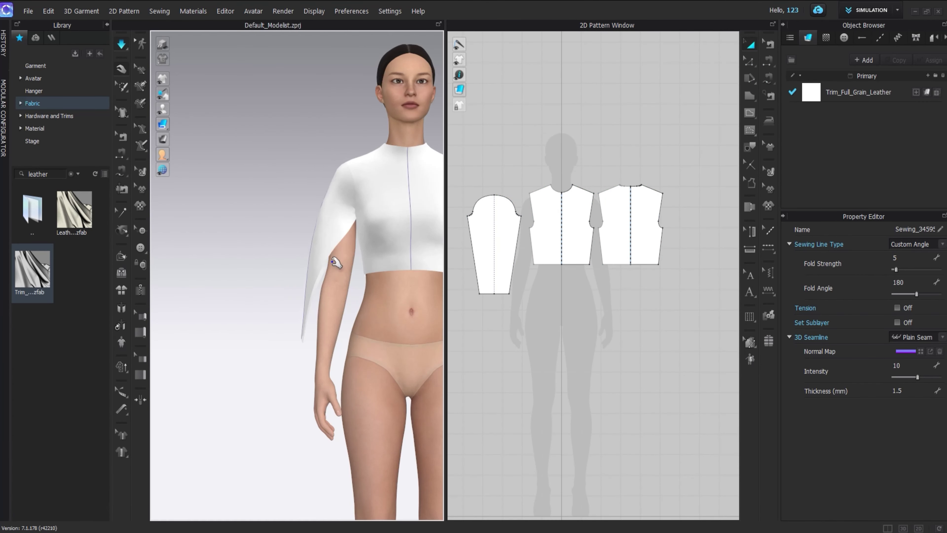
{"action": "left_click_drag", "start_coordinate": [332, 262], "coordinate": [352, 282]}
{"action": "middle_click_drag", "start_coordinate": [383, 262], "coordinate": [351, 247]}
Duplicate the sleeve as a linked symmetric pattern beside the back bodice and simulate it on the avatar's left arm.
{"action": "key", "text": "ctrl+d"}
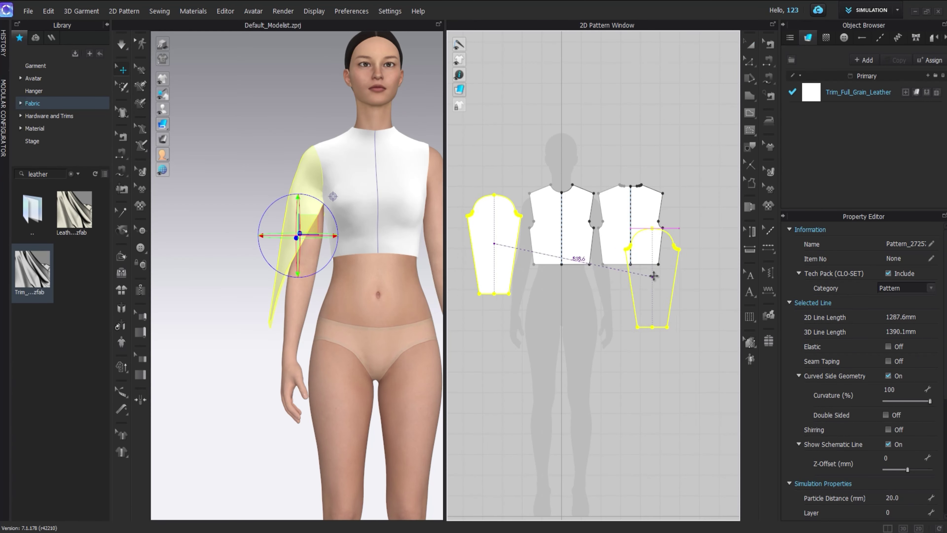
{"action": "left_click", "coordinate": [700, 243]}
{"action": "middle_click_drag", "start_coordinate": [410, 249], "coordinate": [343, 237]}
{"action": "right_click_drag", "start_coordinate": [342, 237], "coordinate": [349, 275]}
{"action": "key", "text": "space"}
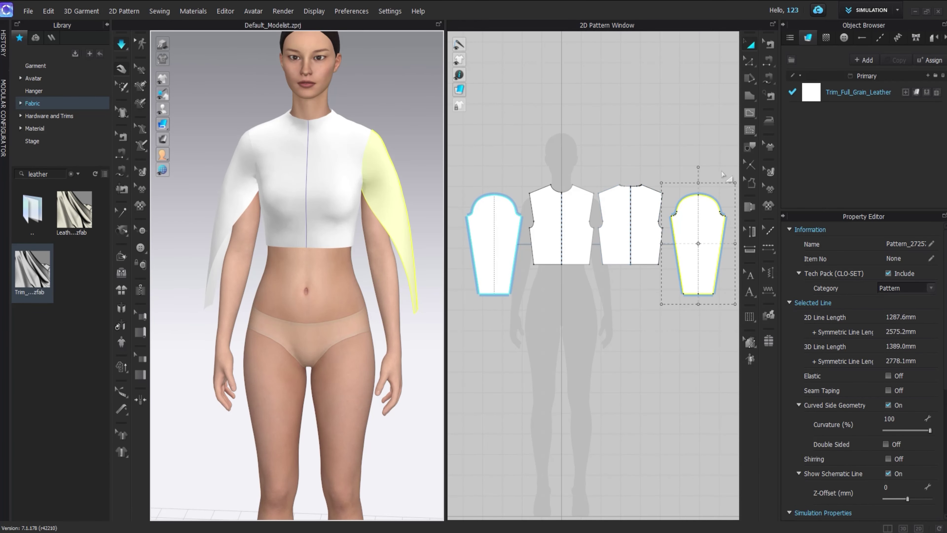
Sew the two long underarm edges of the mirrored sleeve together so that both linked sleeves close.
{"action": "key", "text": "n"}
{"action": "left_click", "coordinate": [676, 240]}
{"action": "left_click", "coordinate": [723, 224]}
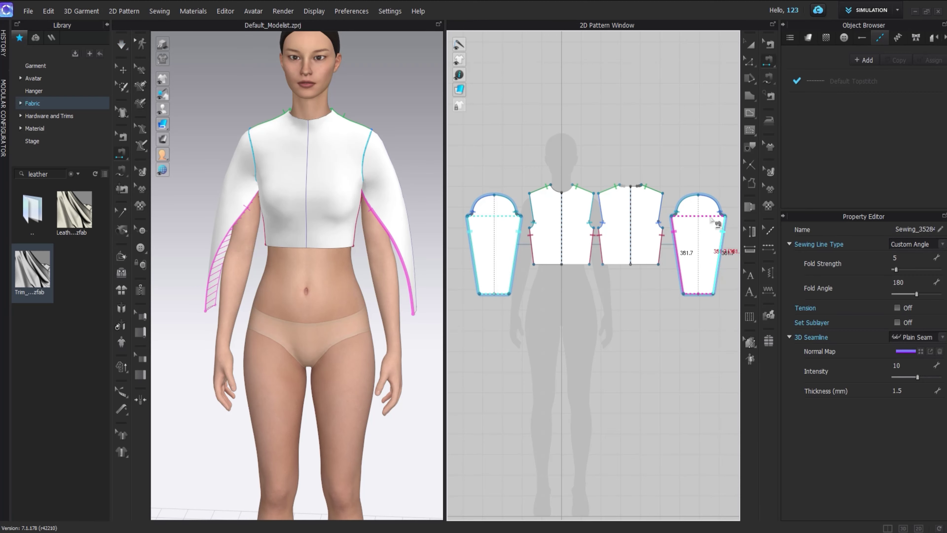
{"action": "left_click", "coordinate": [409, 274]}
Simulate the garment and pull the avatar's left sleeve down along the forearm to the wrist.
{"action": "key", "text": "space"}
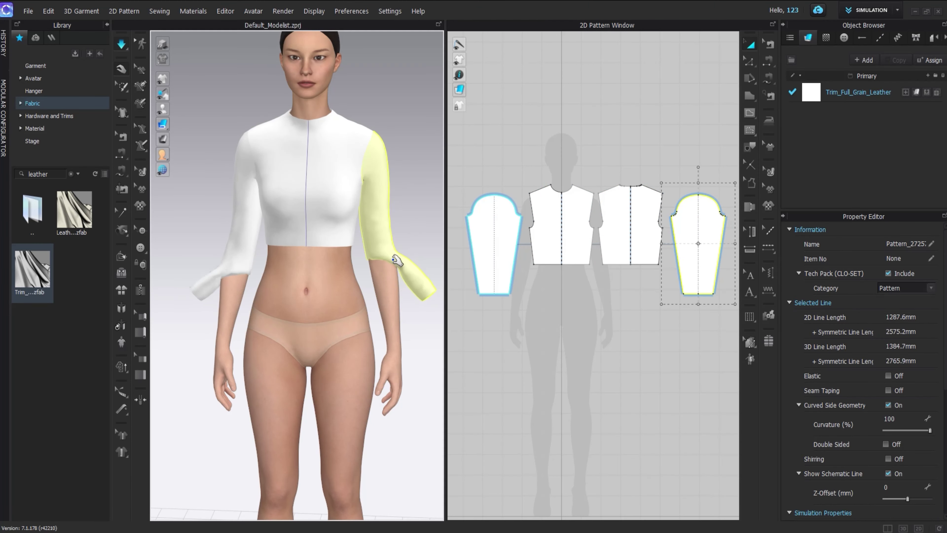
{"action": "left_click_drag", "start_coordinate": [384, 260], "coordinate": [339, 329]}
{"action": "left_click_drag", "start_coordinate": [384, 289], "coordinate": [366, 333]}
{"action": "right_click_drag", "start_coordinate": [367, 334], "coordinate": [379, 312]}
{"action": "left_click_drag", "start_coordinate": [381, 310], "coordinate": [376, 326]}
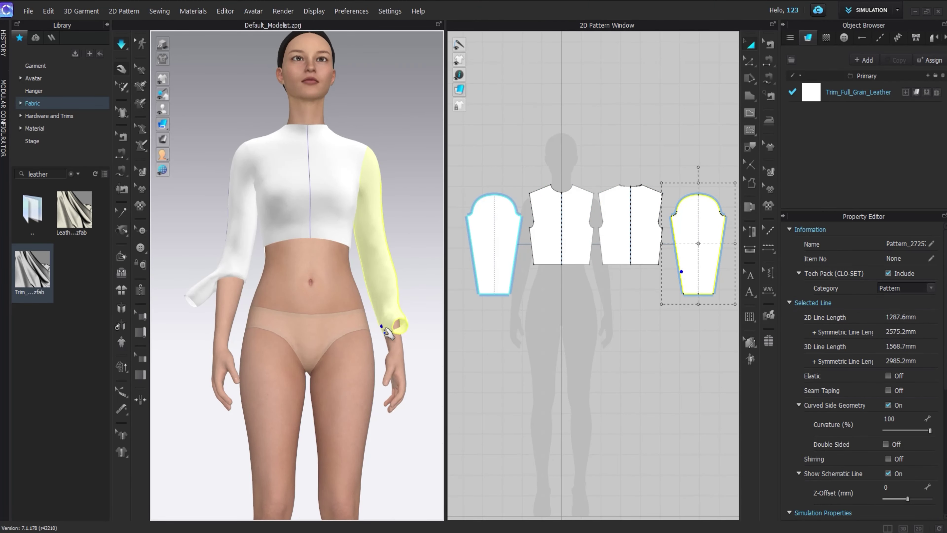
{"action": "right_click_drag", "start_coordinate": [384, 332], "coordinate": [392, 319]}
{"action": "left_click_drag", "start_coordinate": [381, 317], "coordinate": [391, 331]}
{"action": "right_click_drag", "start_coordinate": [391, 331], "coordinate": [443, 338]}
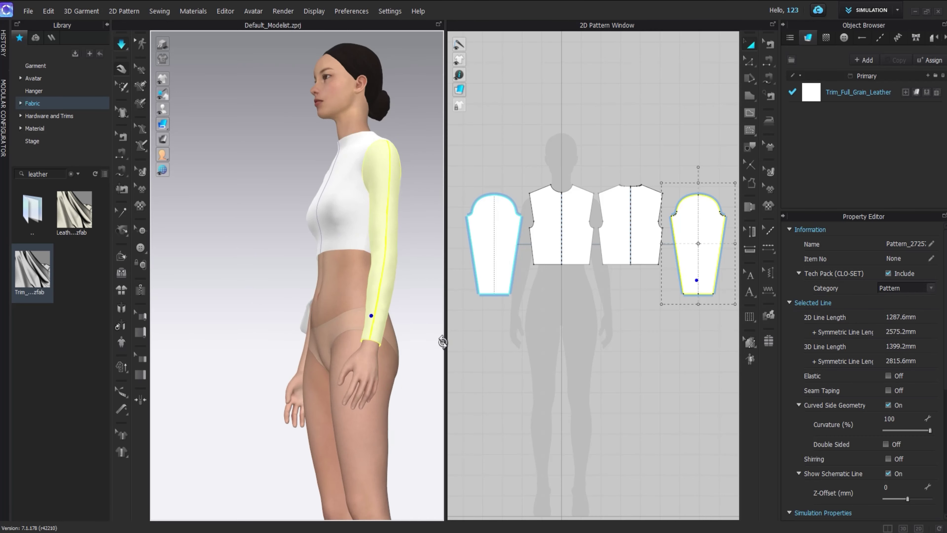
Pull the avatar's right sleeve down along the forearm to the wrist during simulation.
{"action": "key", "text": "2"}
{"action": "left_click_drag", "start_coordinate": [265, 291], "coordinate": [226, 332]}
{"action": "right_click_drag", "start_coordinate": [225, 332], "coordinate": [180, 292]}
{"action": "right_click_drag", "start_coordinate": [276, 328], "coordinate": [312, 262]}
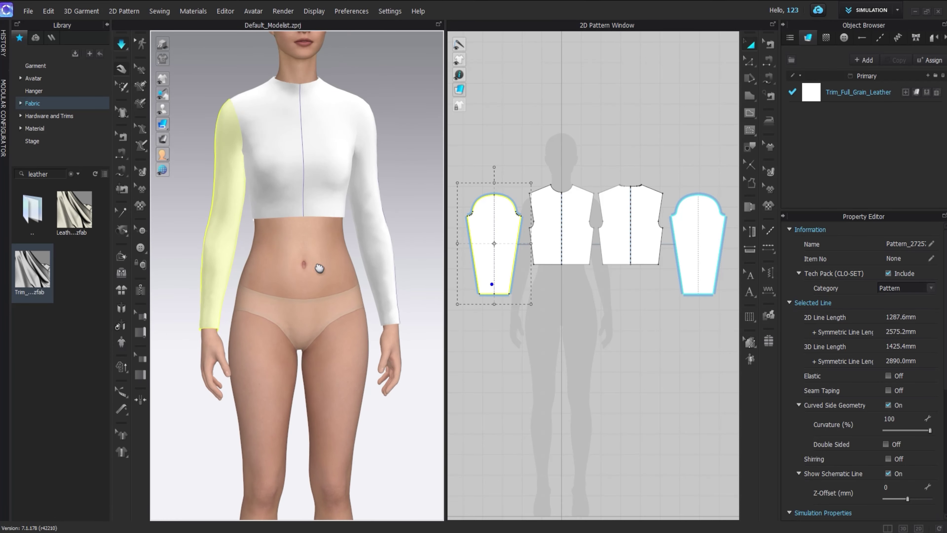
{"action": "left_click", "coordinate": [313, 262]}
Raise the entire hem edge of the back bodice slightly and simulate the garment again.
{"action": "left_click", "coordinate": [259, 165]}
{"action": "right_click_drag", "start_coordinate": [176, 168], "coordinate": [256, 205]}
{"action": "left_click", "coordinate": [205, 228]}
{"action": "mouse_move", "coordinate": [205, 228]}
{"action": "right_mouse_down"}
{"action": "mouse_move", "coordinate": [312, 238]}
{"action": "mouse_move", "coordinate": [209, 233]}
{"action": "mouse_move", "coordinate": [220, 234]}
{"action": "right_mouse_up"}
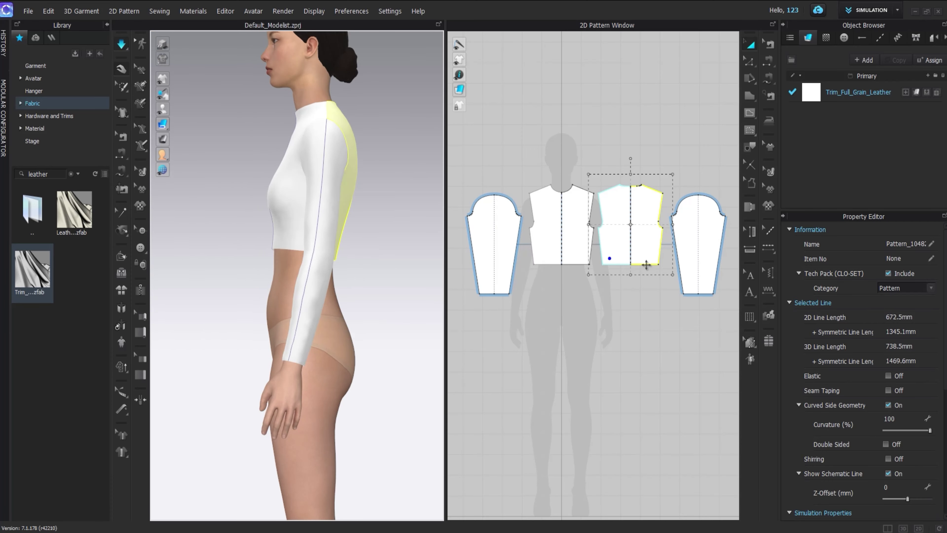
{"action": "scroll", "coordinate": [637, 254], "scroll_direction": "up", "scroll_amount": 3}
{"action": "key", "text": "z"}
{"action": "left_click", "coordinate": [625, 274]}
{"action": "left_click_drag", "start_coordinate": [569, 268], "coordinate": [684, 287]}
{"action": "key", "text": "Up"}
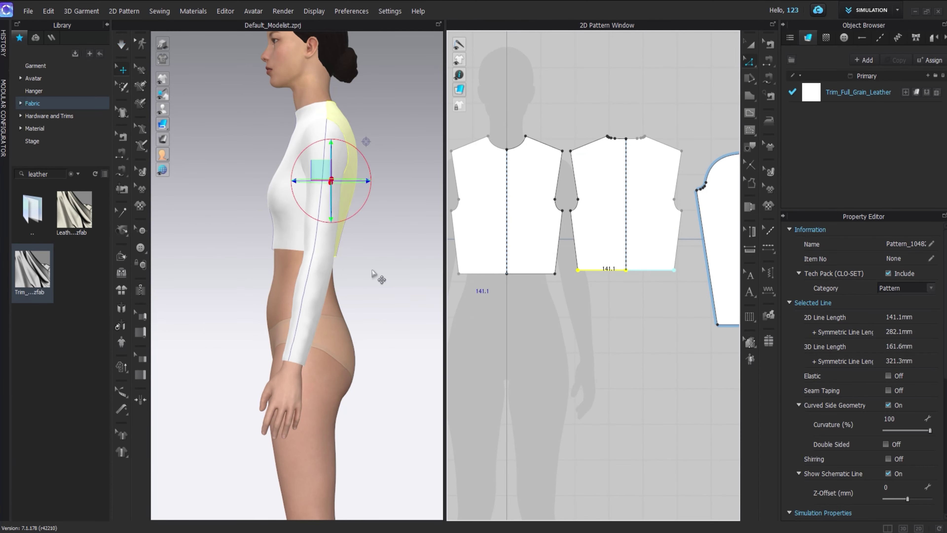
{"action": "right_click_drag", "start_coordinate": [349, 257], "coordinate": [425, 296]}
{"action": "key", "text": "space"}
{"action": "key", "text": "Up"}
Pull the bodice fabric at the back, centre front and side hem during simulation to even out the drape.
{"action": "right_click_drag", "start_coordinate": [299, 299], "coordinate": [344, 293]}
{"action": "left_click_drag", "start_coordinate": [327, 237], "coordinate": [365, 252]}
{"action": "right_click_drag", "start_coordinate": [365, 253], "coordinate": [293, 235]}
{"action": "left_click_drag", "start_coordinate": [281, 227], "coordinate": [288, 201]}
{"action": "right_click_drag", "start_coordinate": [287, 201], "coordinate": [429, 235]}
{"action": "left_click_drag", "start_coordinate": [290, 248], "coordinate": [290, 266]}
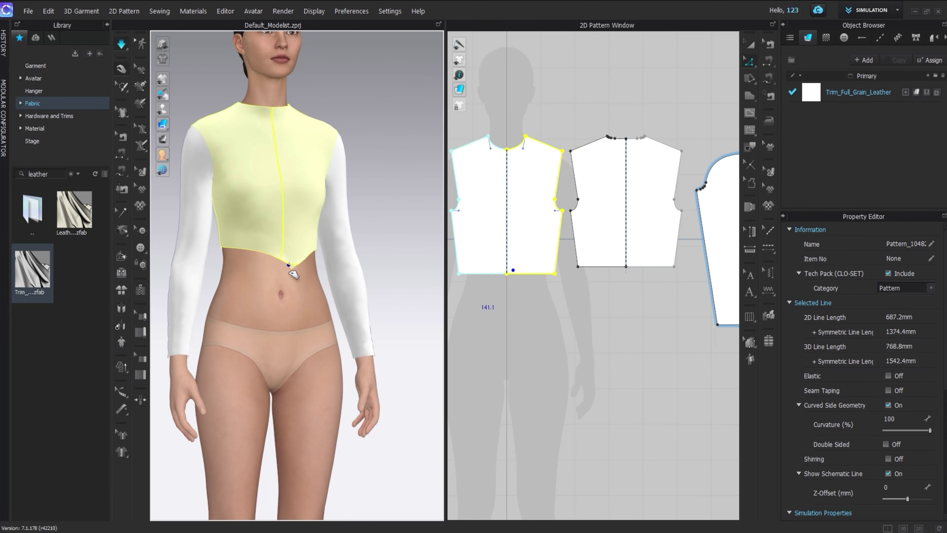
{"action": "left_click_drag", "start_coordinate": [227, 250], "coordinate": [223, 262]}
{"action": "left_click", "coordinate": [302, 286]}
{"action": "right_click_drag", "start_coordinate": [258, 274], "coordinate": [283, 291]}
{"action": "scroll", "coordinate": [302, 286], "scroll_direction": "down", "scroll_amount": 2}
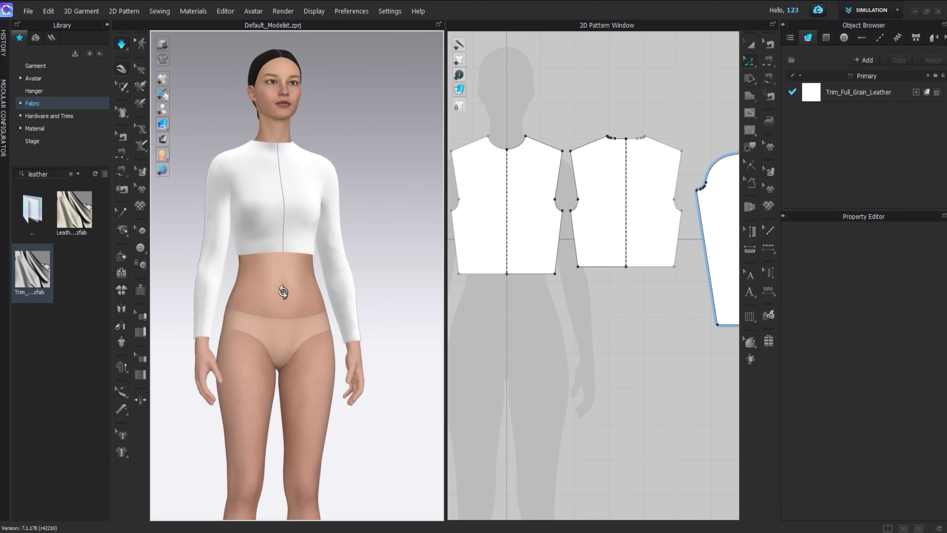
Draw a narrow rectangular collar pattern above the front neckline, starting at the centre line, and widen it.
{"action": "middle_click_drag", "start_coordinate": [306, 254], "coordinate": [327, 277]}
{"action": "scroll", "coordinate": [557, 126], "scroll_direction": "up", "scroll_amount": 3}
{"action": "middle_click_drag", "start_coordinate": [556, 126], "coordinate": [660, 170]}
{"action": "right_click", "coordinate": [749, 112]}
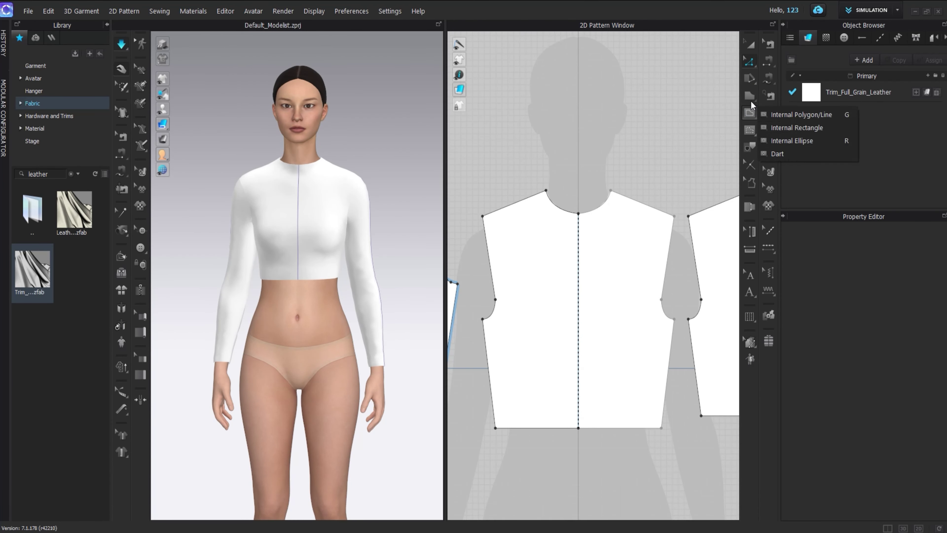
{"action": "right_click", "coordinate": [751, 97]}
{"action": "left_click", "coordinate": [771, 111]}
{"action": "scroll", "coordinate": [620, 147], "scroll_direction": "up", "scroll_amount": 3}
{"action": "left_click_drag", "start_coordinate": [544, 181], "coordinate": [648, 204]}
{"action": "scroll", "coordinate": [453, 99], "scroll_direction": "down", "scroll_amount": 2}
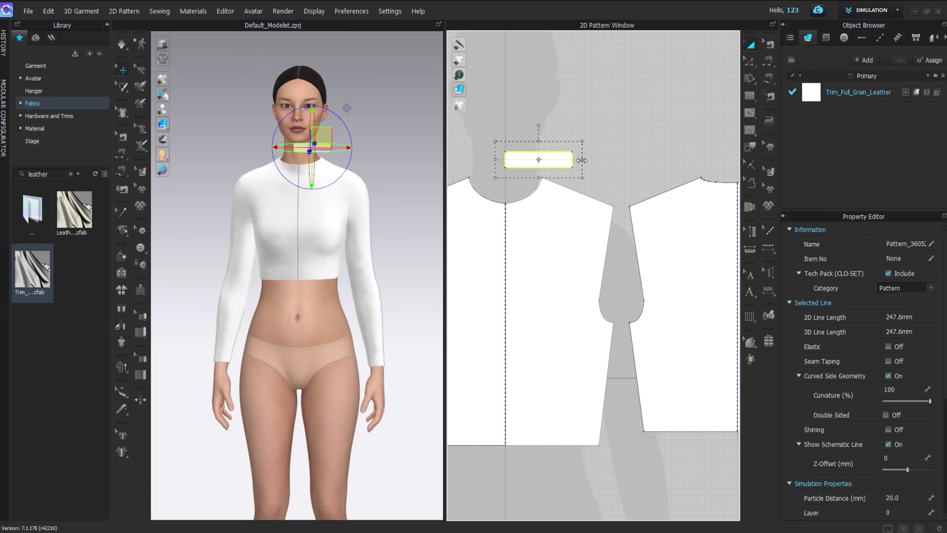
{"action": "left_click_drag", "start_coordinate": [582, 160], "coordinate": [596, 160]}
Sew half of the front neckline to the collar's lower edge with Free Sewing, starting at the centre front.
{"action": "key", "text": "n"}
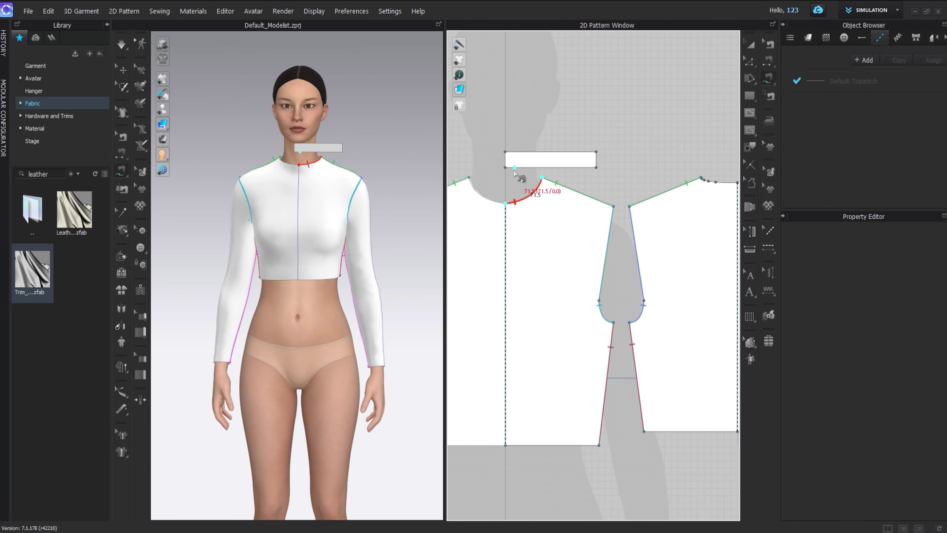
{"action": "left_click", "coordinate": [514, 170]}
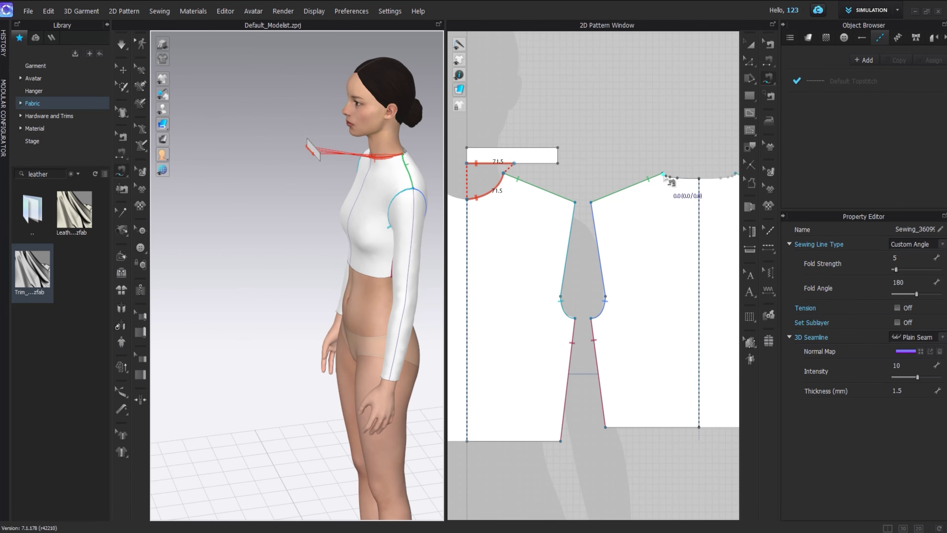
{"action": "left_click", "coordinate": [663, 175]}
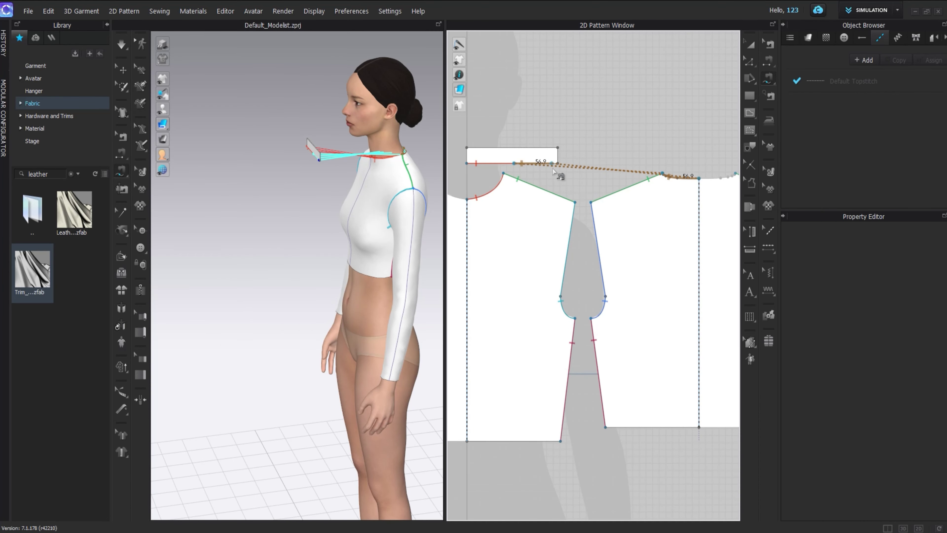
Shorten the collar rectangle slightly to suit the combined length of the front and back half necklines.
{"action": "key", "text": "a"}
{"action": "left_click", "coordinate": [513, 156]}
{"action": "key", "text": "b"}
{"action": "left_click", "coordinate": [749, 45]}
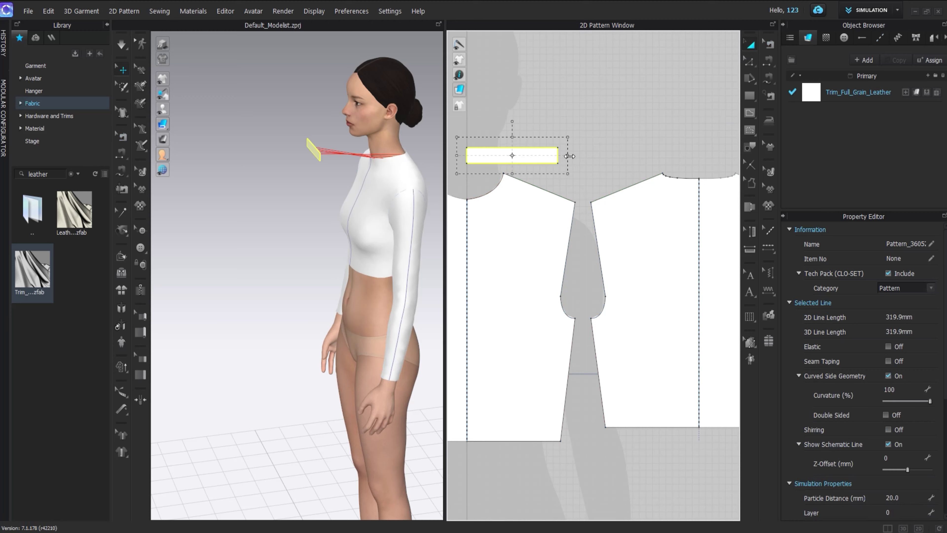
Sew the remaining part of the collar's lower edge to half of the back neckline.
{"action": "left_click", "coordinate": [770, 45]}
{"action": "left_click", "coordinate": [514, 163]}
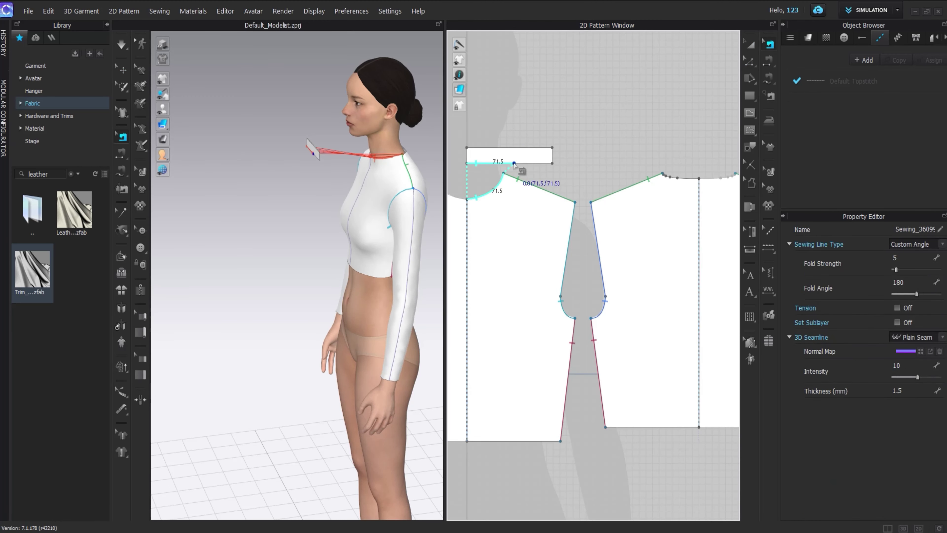
{"action": "left_click", "coordinate": [513, 164]}
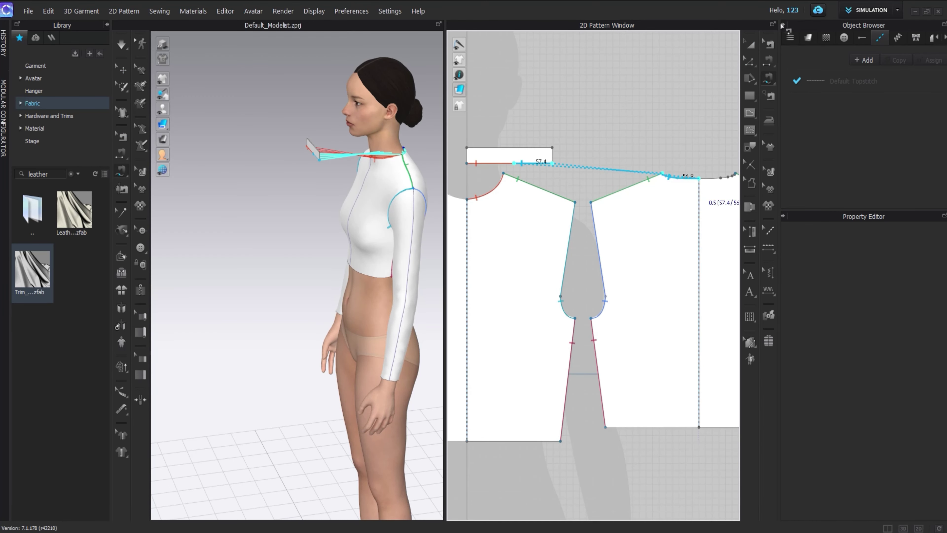
{"action": "left_click", "coordinate": [699, 178]}
Simulate the collar onto the neck and make the collar rectangle about 34 mm high.
{"action": "key", "text": "space"}
{"action": "right_click_drag", "start_coordinate": [324, 190], "coordinate": [369, 176]}
{"action": "left_click", "coordinate": [486, 158]}
{"action": "left_click_drag", "start_coordinate": [510, 137], "coordinate": [513, 130]}
{"action": "right_click_drag", "start_coordinate": [289, 220], "coordinate": [312, 215]}
Duplicate the collar half as a linked symmetric pattern on the other side of the centre line.
{"action": "middle_click_drag", "start_coordinate": [530, 144], "coordinate": [593, 212]}
{"action": "key", "text": "ctrl+d"}
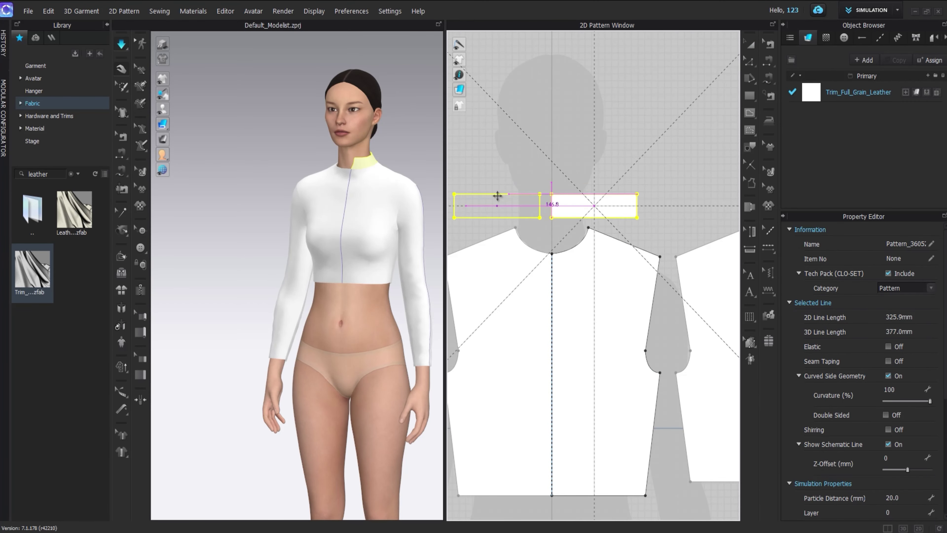
{"action": "left_click", "coordinate": [497, 195]}
{"action": "right_click_drag", "start_coordinate": [356, 182], "coordinate": [438, 185]}
{"action": "right_click_drag", "start_coordinate": [373, 164], "coordinate": [422, 161]}
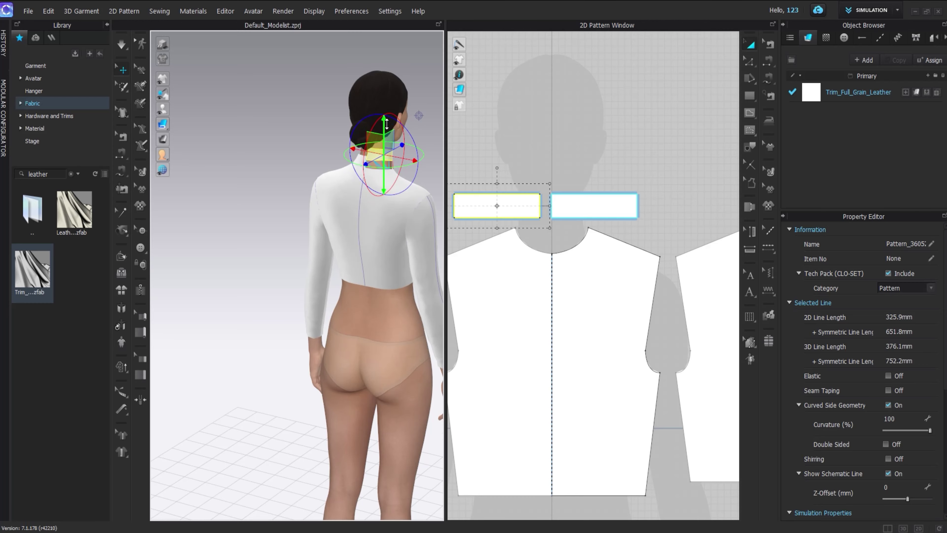
{"action": "right_click_drag", "start_coordinate": [387, 124], "coordinate": [421, 126]}
{"action": "middle_click_drag", "start_coordinate": [537, 202], "coordinate": [558, 201]}
{"action": "key", "text": "n"}
{"action": "left_click", "coordinate": [660, 197]}
{"action": "left_click", "coordinate": [750, 45]}
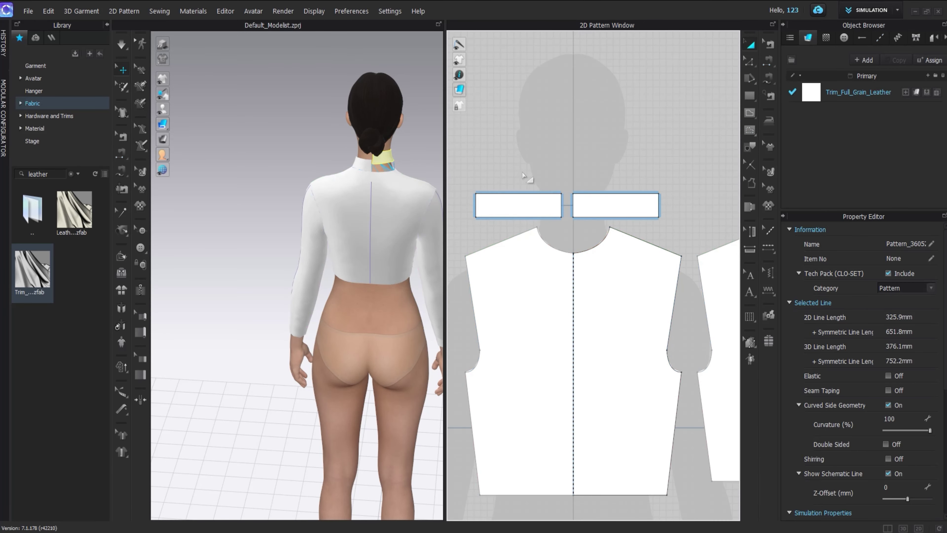
{"action": "left_click", "coordinate": [528, 177]}
Remove the linked editing between the collar halves, and raise the mirrored half and extend its front end past the centre line.
{"action": "right_click_drag", "start_coordinate": [336, 172], "coordinate": [198, 173]}
{"action": "scroll", "coordinate": [581, 203], "scroll_direction": "up", "scroll_amount": 2}
{"action": "key", "text": "z"}
{"action": "left_click", "coordinate": [557, 206]}
{"action": "scroll", "coordinate": [557, 205], "scroll_direction": "up", "scroll_amount": 3}
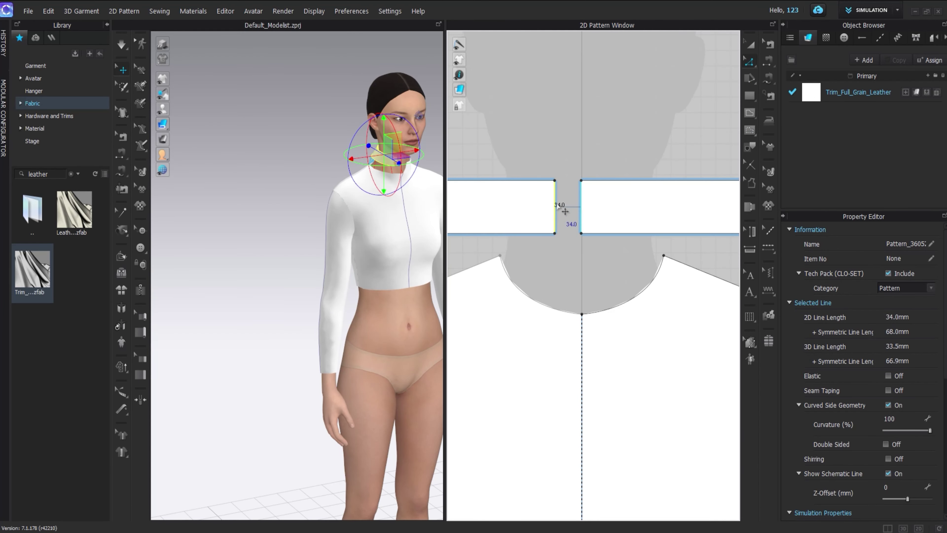
{"action": "key", "text": "a"}
{"action": "right_click", "coordinate": [516, 218]}
{"action": "left_click", "coordinate": [531, 167]}
{"action": "left_click_drag", "start_coordinate": [530, 194], "coordinate": [685, 114]}
{"action": "key", "text": "z"}
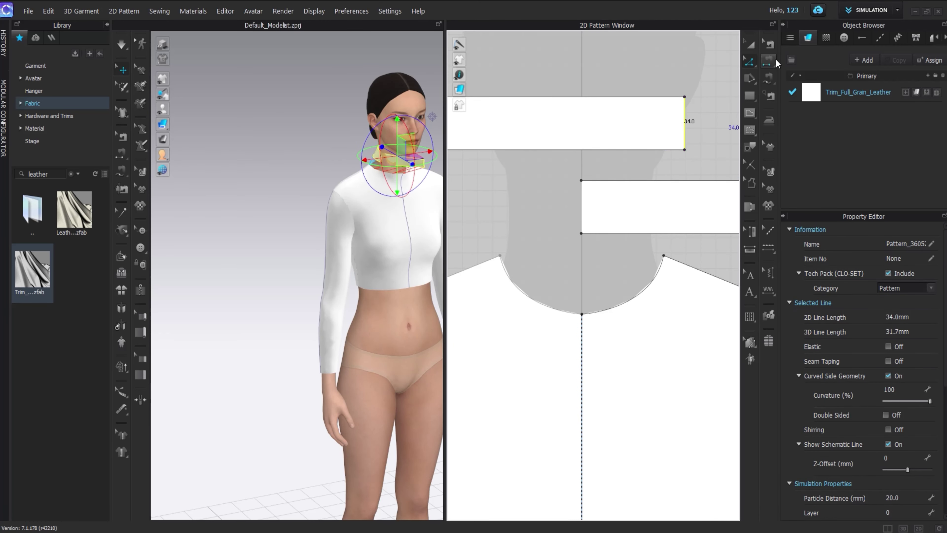
Shift the ends of the front neckline seam along the lower edge of the extended collar half.
{"action": "left_click", "coordinate": [770, 45]}
{"action": "left_click_drag", "start_coordinate": [685, 150], "coordinate": [615, 149]}
{"action": "middle_click_drag", "start_coordinate": [526, 158], "coordinate": [631, 179]}
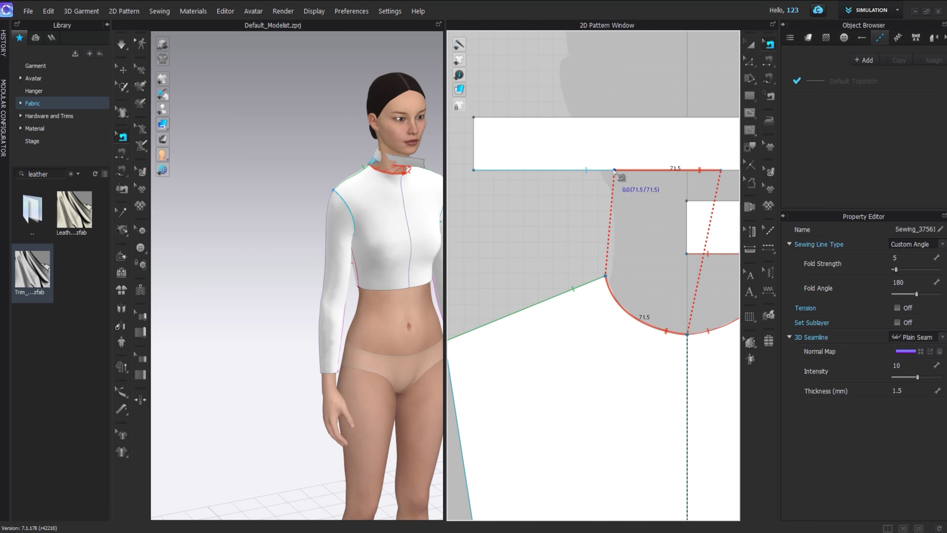
{"action": "left_click_drag", "start_coordinate": [615, 171], "coordinate": [558, 170]}
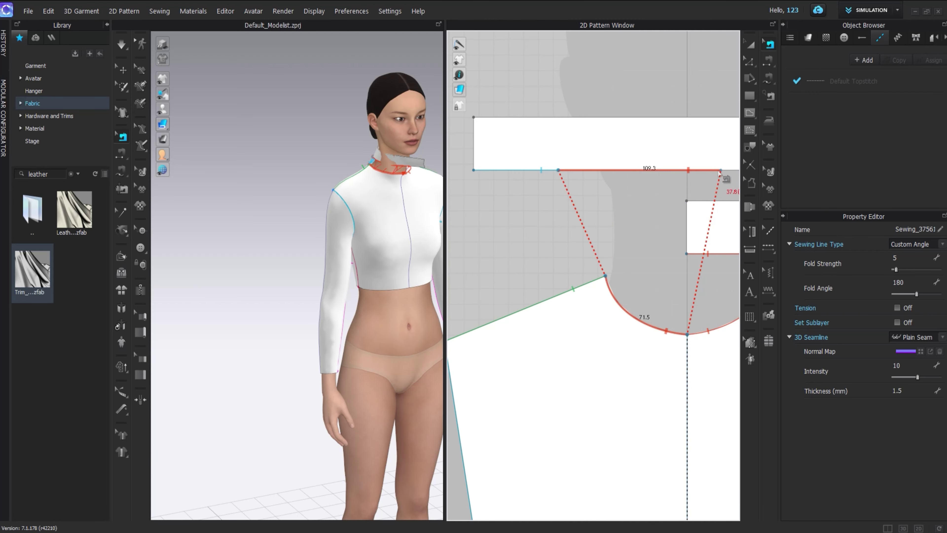
{"action": "middle_click_drag", "start_coordinate": [665, 172], "coordinate": [551, 171]}
Shorten the front extension of the raised collar half.
{"action": "left_click", "coordinate": [751, 45]}
{"action": "left_click", "coordinate": [674, 146]}
{"action": "key", "text": "z"}
{"action": "left_click_drag", "start_coordinate": [676, 147], "coordinate": [640, 149]}
{"action": "key", "text": "a"}
{"action": "right_click_drag", "start_coordinate": [591, 151], "coordinate": [661, 142]}
Adjust the seam ends on the shortened collar half so the sewn segment suits the front half neckline.
{"action": "key", "text": "b"}
{"action": "left_click", "coordinate": [615, 164]}
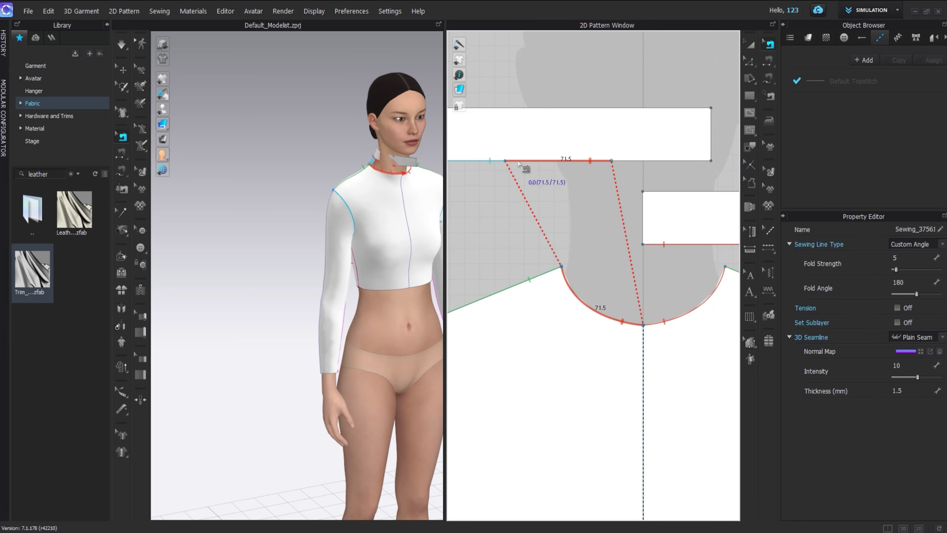
{"action": "left_click_drag", "start_coordinate": [506, 161], "coordinate": [518, 162]}
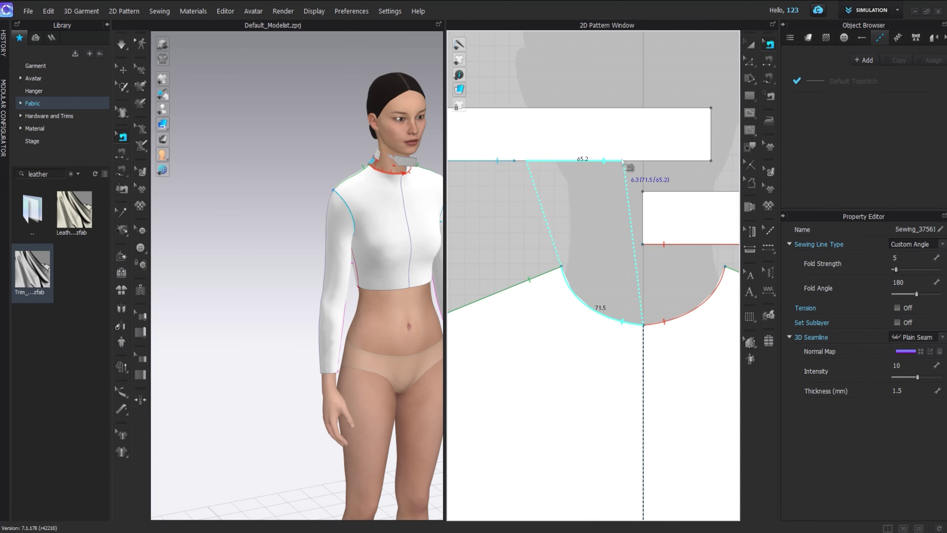
{"action": "left_click", "coordinate": [750, 44]}
Simulate the garment and sew the centre back edges of the two collar halves together.
{"action": "key", "text": "space"}
{"action": "right_click_drag", "start_coordinate": [347, 227], "coordinate": [559, 231]}
{"action": "scroll", "coordinate": [653, 141], "scroll_direction": "down", "scroll_amount": 3}
{"action": "middle_click_drag", "start_coordinate": [712, 110], "coordinate": [705, 111]}
{"action": "key", "text": "n"}
{"action": "left_click", "coordinate": [501, 132]}
{"action": "middle_click_drag", "start_coordinate": [531, 147], "coordinate": [496, 148]}
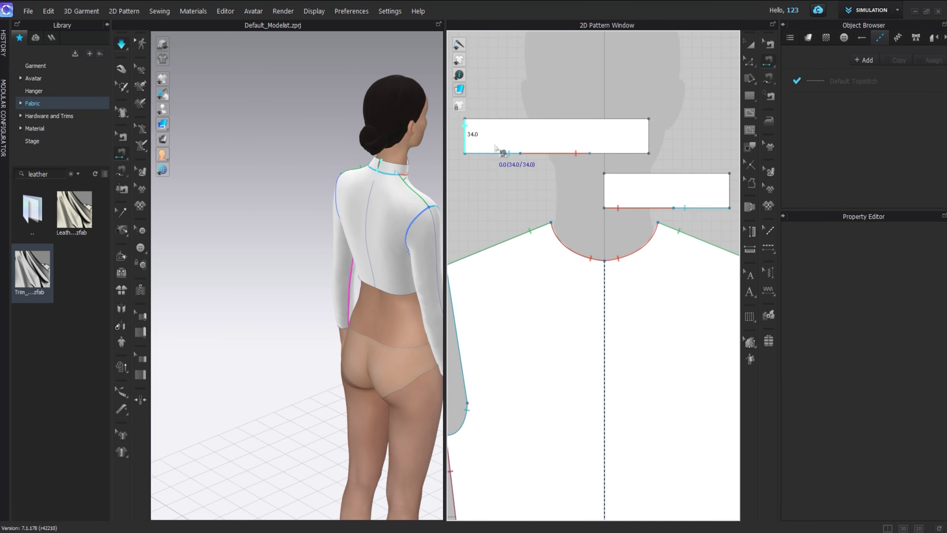
{"action": "left_click", "coordinate": [732, 190]}
{"action": "key", "text": "a"}
Draw a vertical internal line across the unextended collar half, level with the front end of the overlapping half.
{"action": "scroll", "coordinate": [496, 207], "scroll_direction": "down", "scroll_amount": 2}
{"action": "right_click_drag", "start_coordinate": [354, 205], "coordinate": [592, 194]}
{"action": "scroll", "coordinate": [591, 178], "scroll_direction": "up", "scroll_amount": 3}
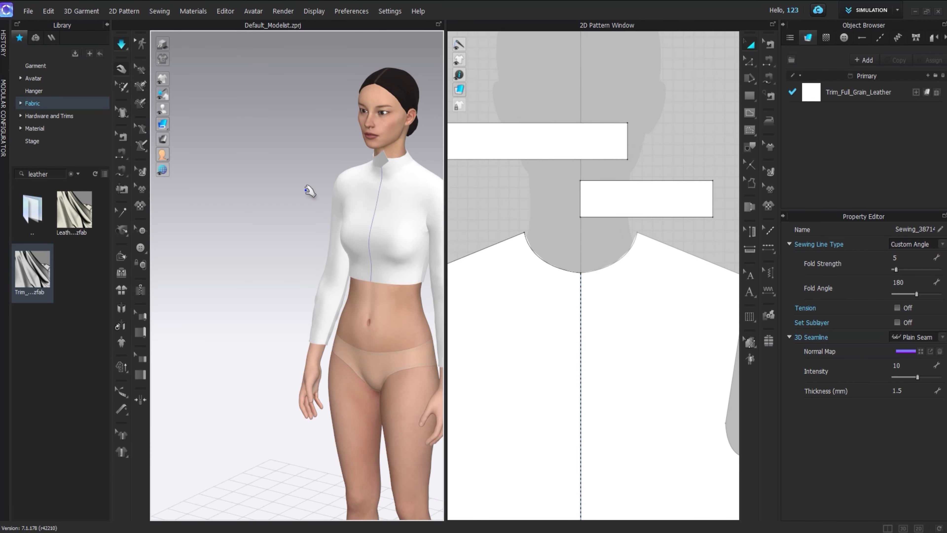
{"action": "right_click_drag", "start_coordinate": [308, 190], "coordinate": [353, 178]}
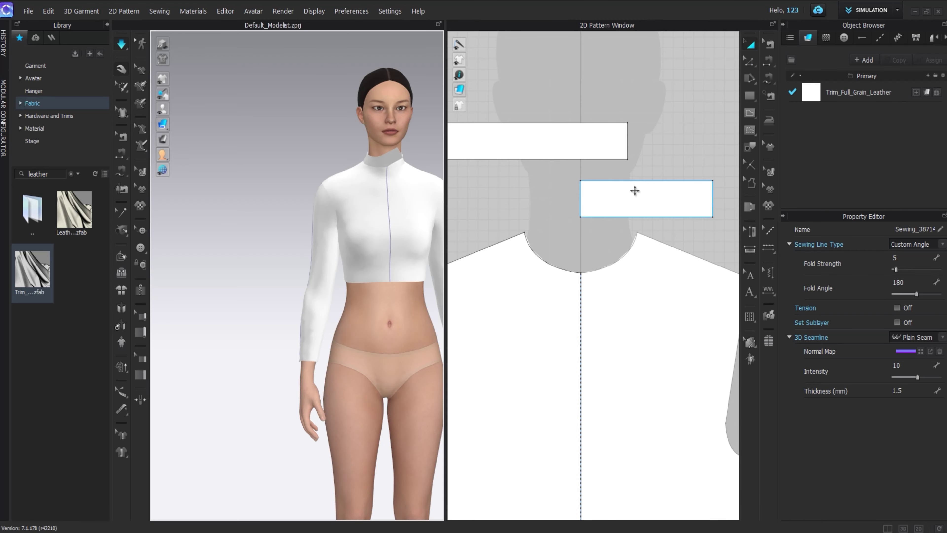
{"action": "scroll", "coordinate": [635, 191], "scroll_direction": "up", "scroll_amount": 2}
{"action": "middle_click_drag", "start_coordinate": [635, 191], "coordinate": [634, 152]}
{"action": "left_click", "coordinate": [751, 131]}
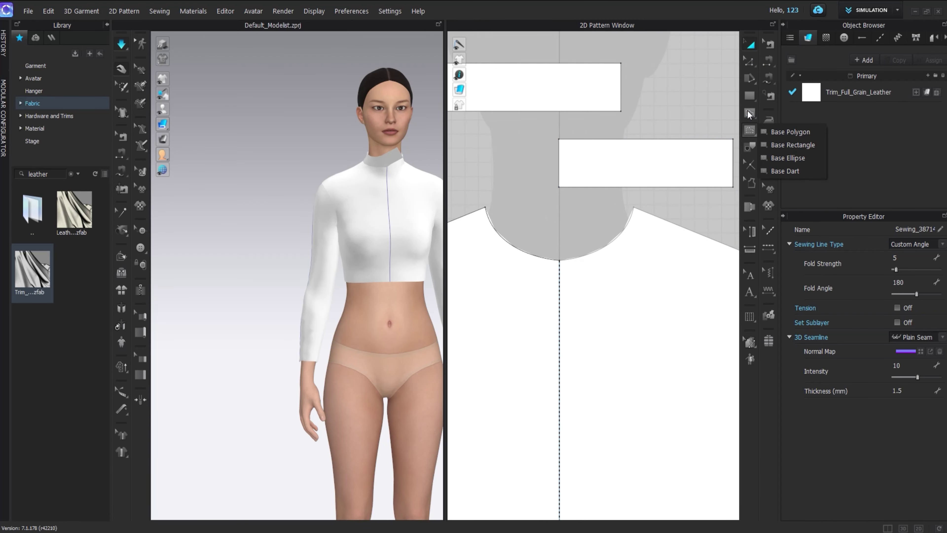
{"action": "left_click", "coordinate": [750, 114]}
{"action": "left_click", "coordinate": [794, 114]}
{"action": "double_click", "coordinate": [621, 186]}
Sew the overlapping collar half's front edge to the internal line and inspect the closed collar up close.
{"action": "key", "text": "a"}
{"action": "right_click_drag", "start_coordinate": [399, 153], "coordinate": [323, 156]}
{"action": "left_click", "coordinate": [768, 62]}
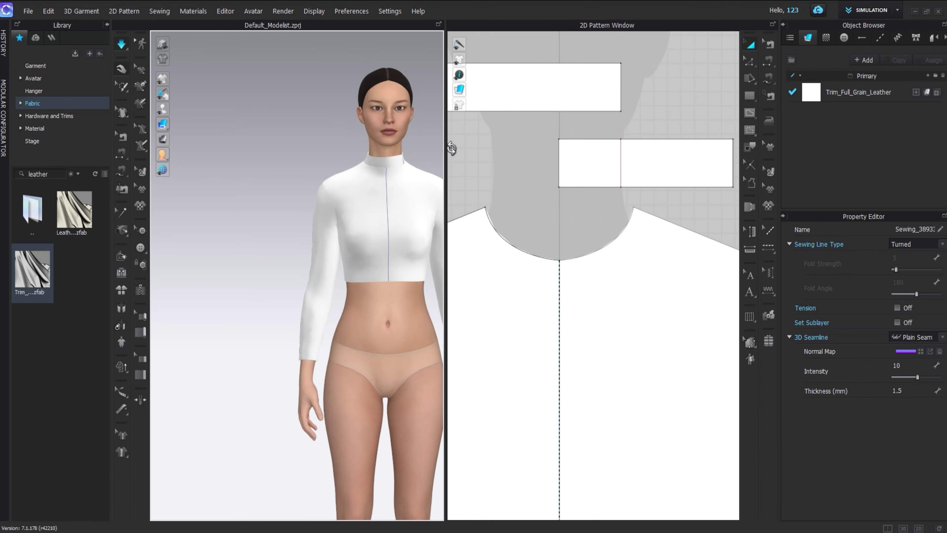
{"action": "scroll", "coordinate": [313, 110], "scroll_direction": "up", "scroll_amount": 5}
{"action": "right_click_drag", "start_coordinate": [309, 110], "coordinate": [353, 175]}
{"action": "left_click", "coordinate": [378, 124]}
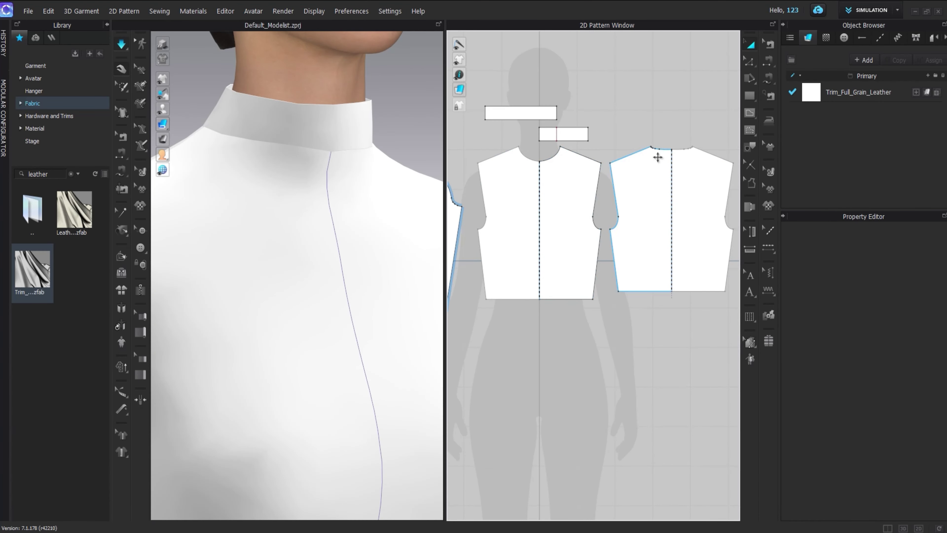
Cut the front bodice in two along its centre line and add a zipper down the two cut edges.
{"action": "left_click", "coordinate": [539, 278]}
{"action": "key", "text": "z"}
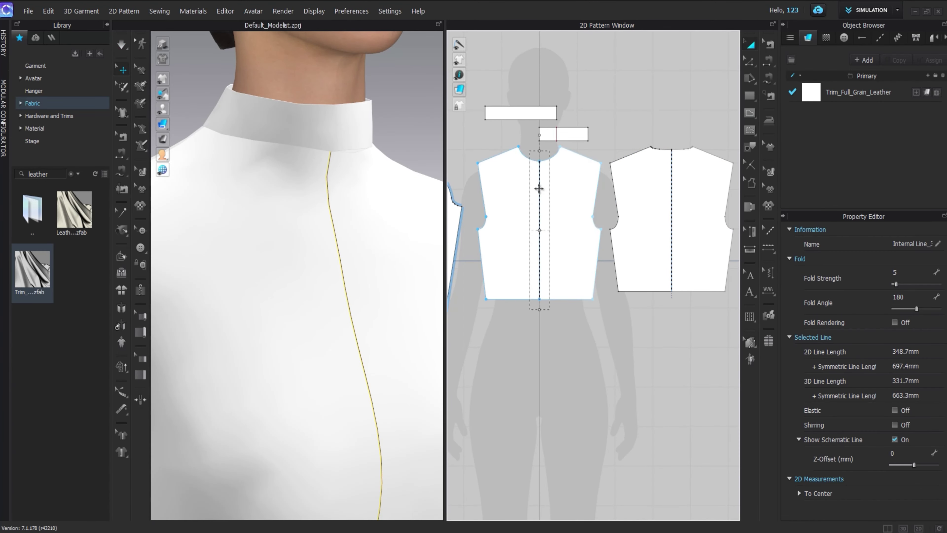
{"action": "right_click", "coordinate": [539, 188]}
{"action": "left_click", "coordinate": [562, 347]}
{"action": "scroll", "coordinate": [518, 166], "scroll_direction": "up", "scroll_amount": 2}
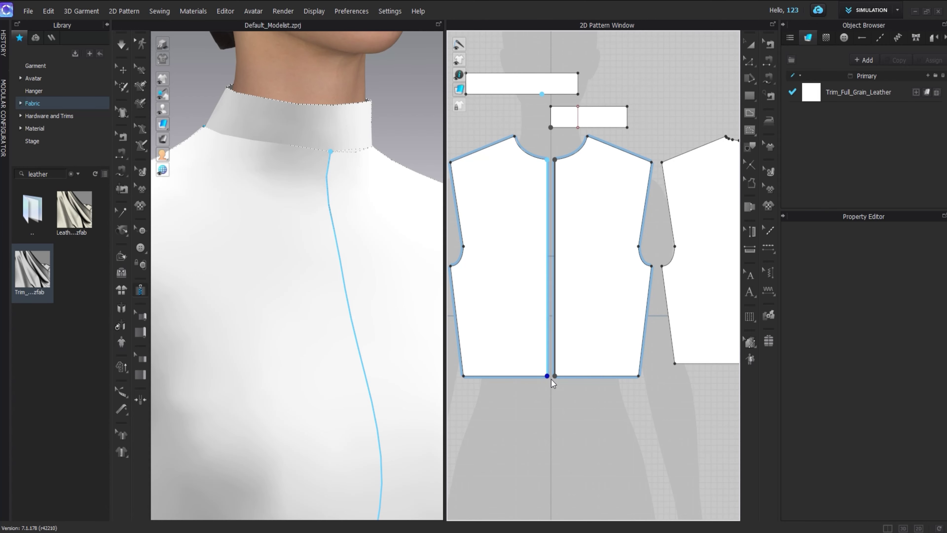
Adjust the end of the collar-to-neckline seam at the zipped centre front and simulate the garment.
{"action": "left_click", "coordinate": [770, 44]}
{"action": "scroll", "coordinate": [563, 157], "scroll_direction": "up", "scroll_amount": 5}
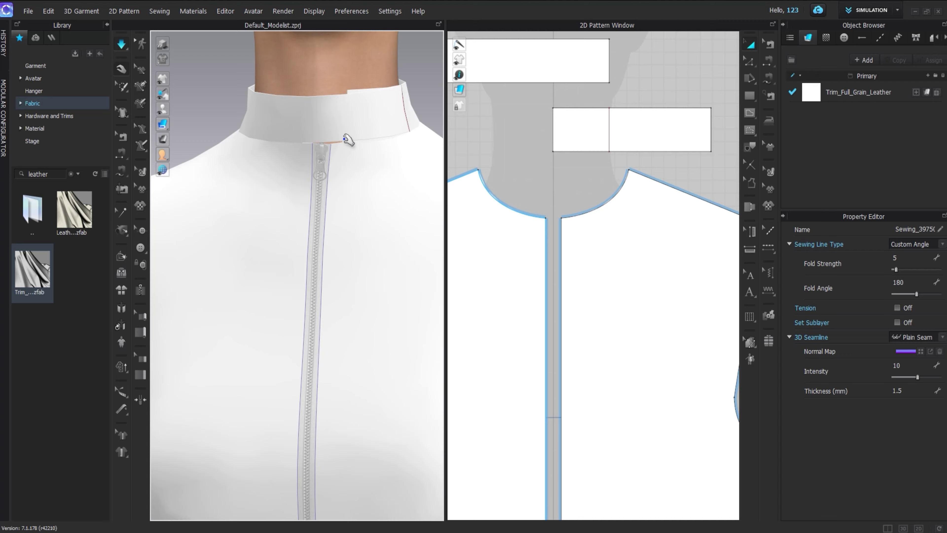
{"action": "key", "text": "space"}
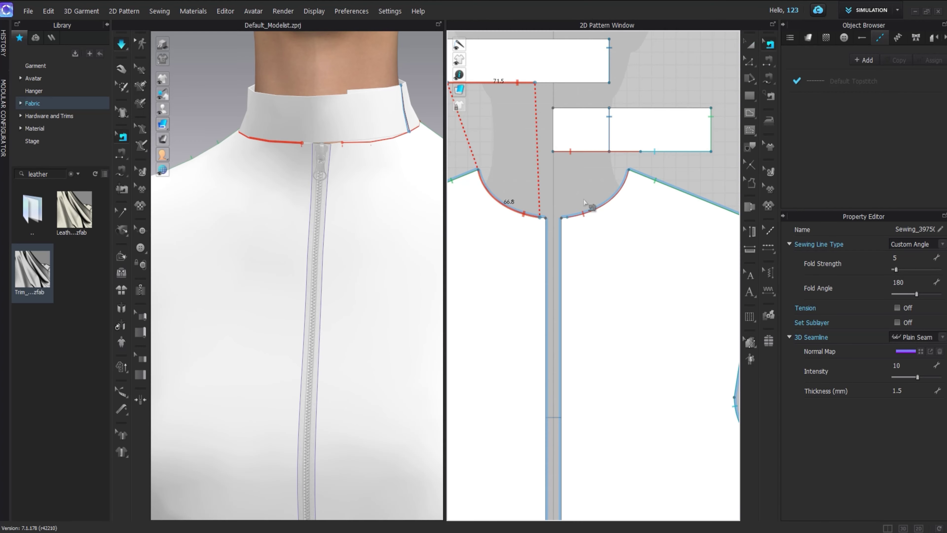
{"action": "left_click_drag", "start_coordinate": [590, 206], "coordinate": [546, 218]}
{"action": "key", "text": "space"}
{"action": "left_click", "coordinate": [769, 44]}
{"action": "key", "text": "space"}
{"action": "scroll", "coordinate": [312, 173], "scroll_direction": "down", "scroll_amount": 8}
{"action": "scroll", "coordinate": [329, 198], "scroll_direction": "up", "scroll_amount": 8}
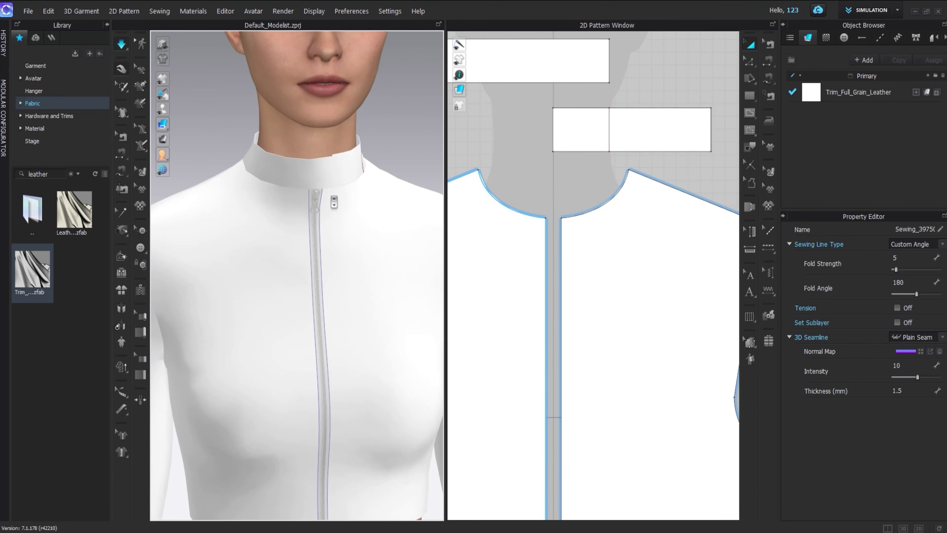
Slightly lower the top front corner of the collar half that carries the internal line and check the collar opening.
{"action": "middle_click_drag", "start_coordinate": [335, 152], "coordinate": [309, 229]}
{"action": "left_click", "coordinate": [565, 131]}
{"action": "key", "text": "z"}
{"action": "left_click_drag", "start_coordinate": [553, 109], "coordinate": [554, 112]}
{"action": "key", "text": "ctrl+z"}
{"action": "scroll", "coordinate": [602, 101], "scroll_direction": "up", "scroll_amount": 4}
{"action": "left_click", "coordinate": [495, 116]}
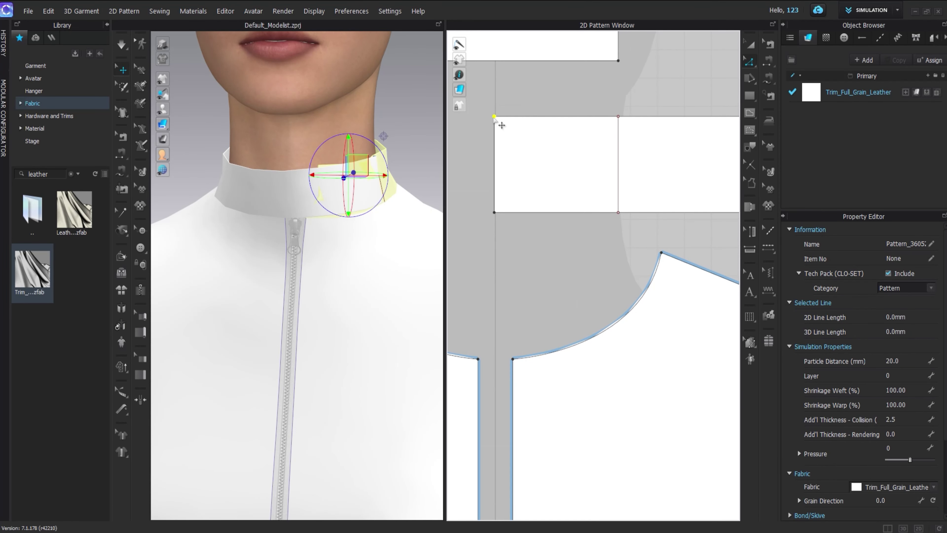
{"action": "left_click", "coordinate": [358, 211]}
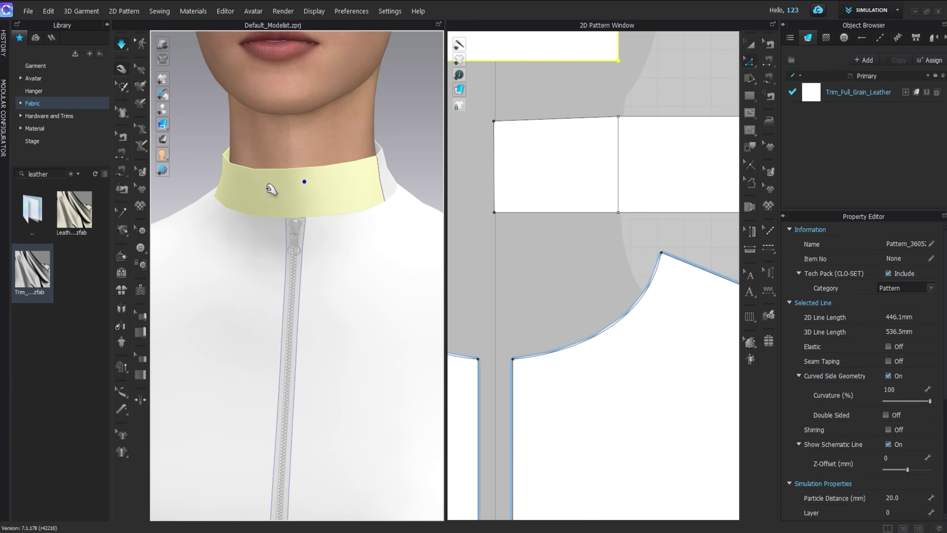
{"action": "right_click_drag", "start_coordinate": [272, 190], "coordinate": [297, 190]}
Move the bottom front corner of the underlying collar half outward so its front edge slants.
{"action": "left_click", "coordinate": [495, 121]}
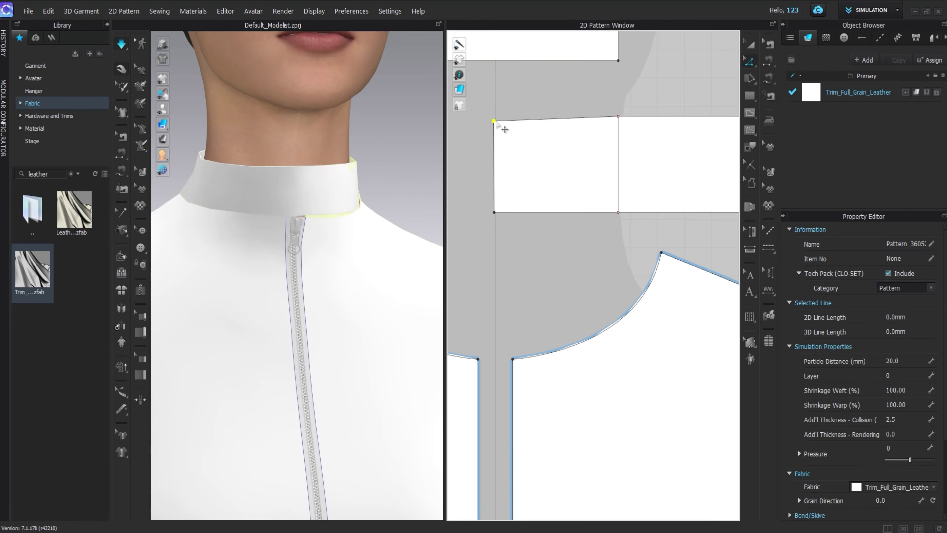
{"action": "left_click_drag", "start_coordinate": [494, 166], "coordinate": [488, 166]}
{"action": "left_click_drag", "start_coordinate": [494, 212], "coordinate": [482, 212]}
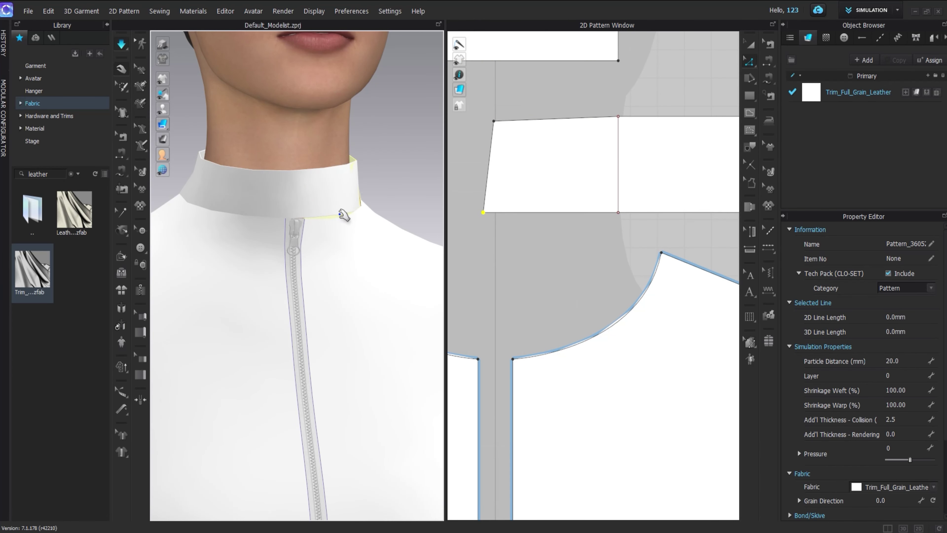
Sew the overlapping collar half's free bottom edge to the underlying half's bottom front edge and inspect the collar on the avatar.
{"action": "scroll", "coordinate": [546, 233], "scroll_direction": "down", "scroll_amount": 2}
{"action": "left_click", "coordinate": [768, 79]}
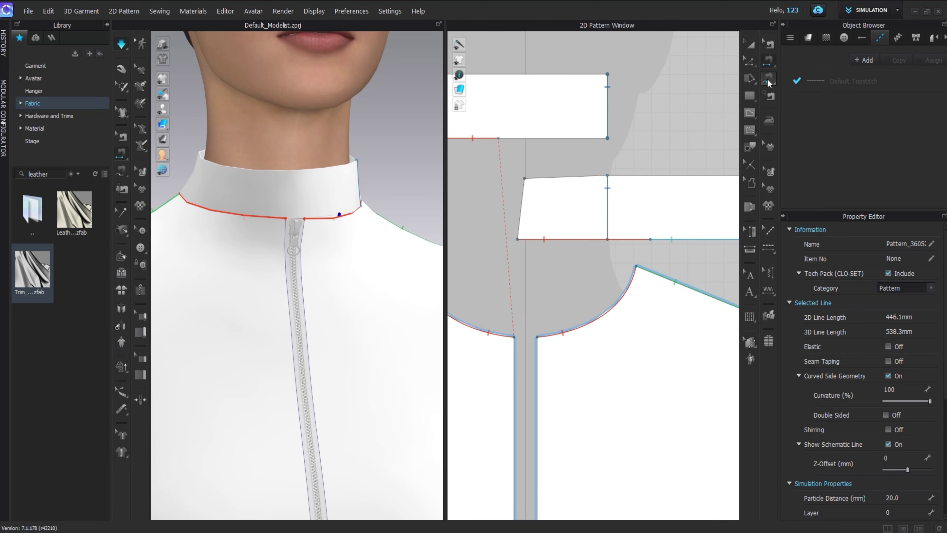
{"action": "left_click", "coordinate": [602, 138]}
{"action": "left_click", "coordinate": [518, 239]}
{"action": "key", "text": "q"}
{"action": "right_click_drag", "start_coordinate": [307, 182], "coordinate": [649, 313]}
{"action": "left_click", "coordinate": [237, 169]}
{"action": "left_click", "coordinate": [402, 150]}
Draw a rectangular tab pattern about 63 by 19 mm at the zipper's lower end and place it just below the front hem.
{"action": "scroll", "coordinate": [323, 173], "scroll_direction": "down", "scroll_amount": 5}
{"action": "scroll", "coordinate": [649, 312], "scroll_direction": "down", "scroll_amount": 5}
{"action": "middle_click_drag", "start_coordinate": [612, 500], "coordinate": [589, 353]}
{"action": "scroll", "coordinate": [582, 329], "scroll_direction": "up", "scroll_amount": 5}
{"action": "left_click", "coordinate": [749, 96]}
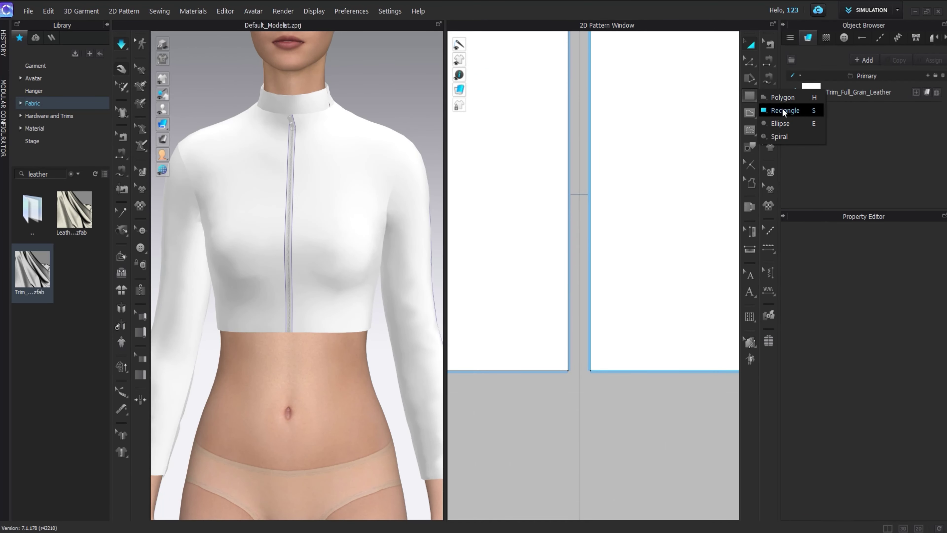
{"action": "left_click", "coordinate": [783, 110]}
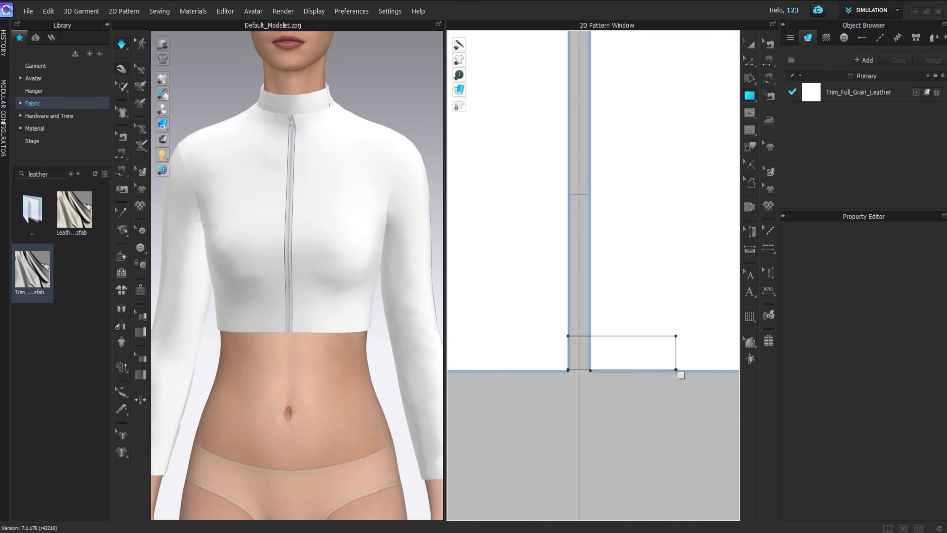
{"action": "left_click_drag", "start_coordinate": [678, 371], "coordinate": [678, 371]}
{"action": "left_click_drag", "start_coordinate": [630, 349], "coordinate": [630, 411]}
{"action": "middle_click_drag", "start_coordinate": [629, 411], "coordinate": [614, 343]}
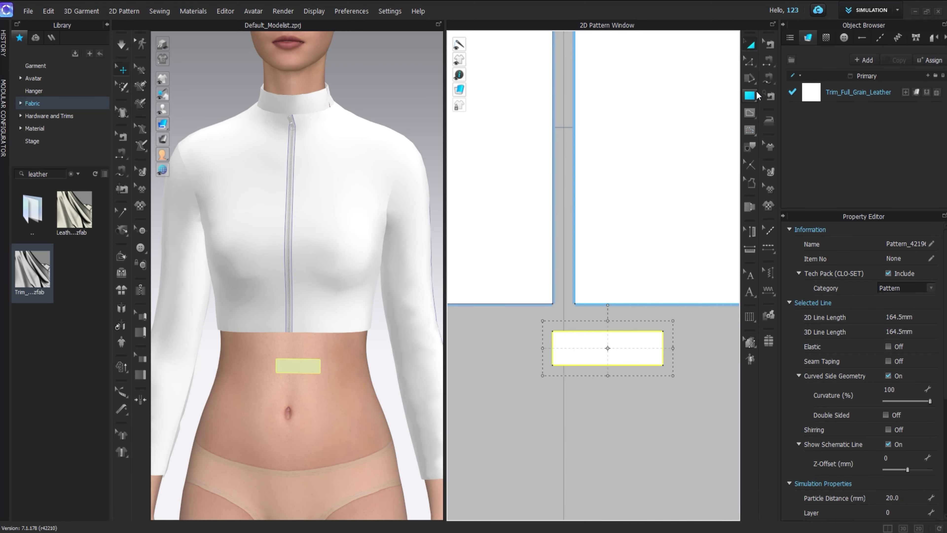
Sew the tab's short end beside the zipper to the lowest 18.7 mm of the adjacent front half's centre edge.
{"action": "left_click", "coordinate": [771, 95]}
{"action": "left_click", "coordinate": [552, 347]}
{"action": "left_click", "coordinate": [553, 295]}
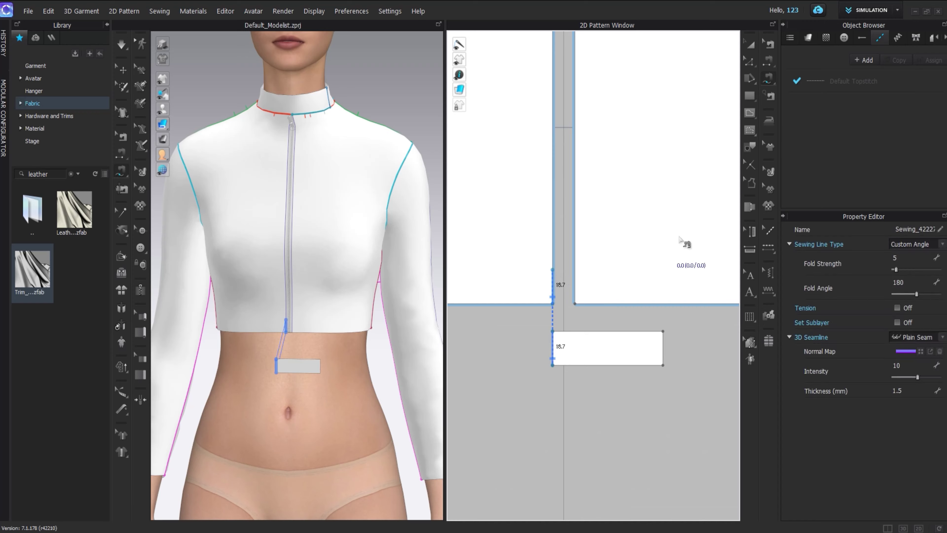
Move the tab up against the hem and draw a vertical internal line across it near the opposite front half's centre edge.
{"action": "scroll", "coordinate": [614, 337], "scroll_direction": "up", "scroll_amount": 2}
{"action": "left_click_drag", "start_coordinate": [590, 353], "coordinate": [590, 322]}
{"action": "left_click", "coordinate": [556, 160]}
{"action": "left_click", "coordinate": [556, 160]}
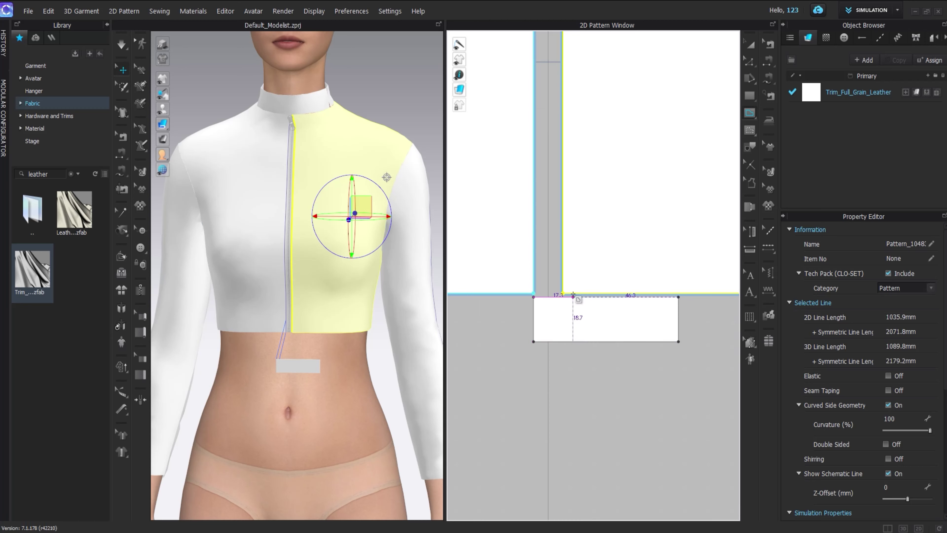
{"action": "double_click", "coordinate": [576, 300]}
Sew the tab's internal line to the bottom 18.7 mm of the opposite front half's centre edge.
{"action": "left_click", "coordinate": [768, 80]}
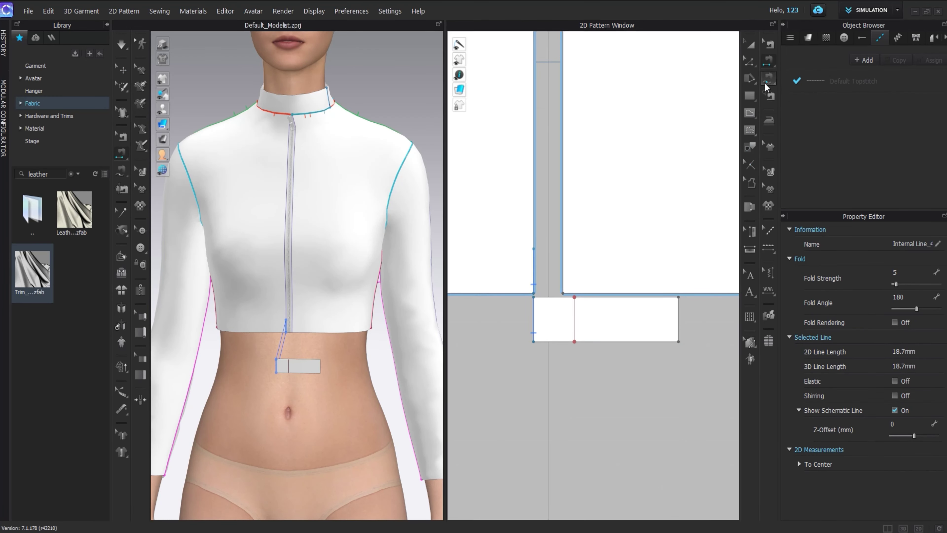
{"action": "left_click", "coordinate": [567, 248]}
{"action": "scroll", "coordinate": [611, 288], "scroll_direction": "up", "scroll_amount": 2}
{"action": "middle_click_drag", "start_coordinate": [621, 292], "coordinate": [591, 291]}
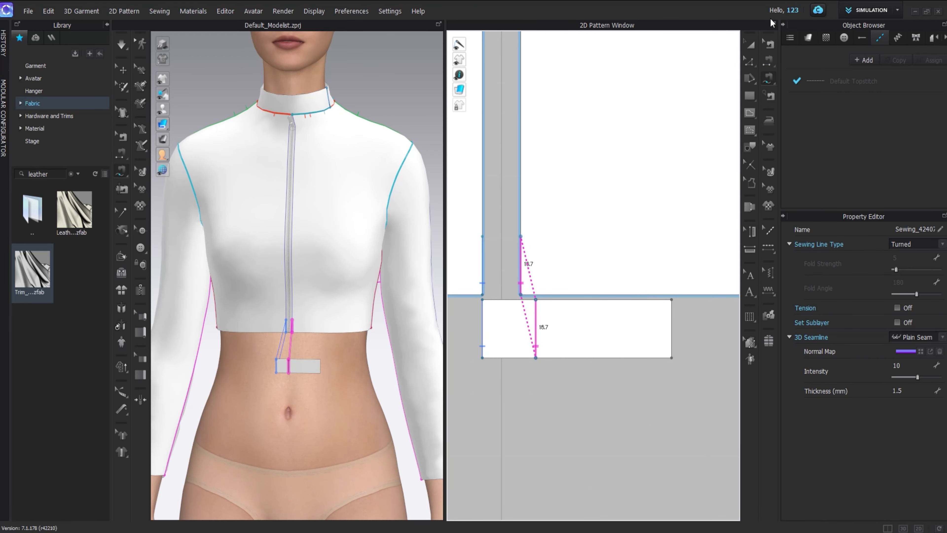
Overlay the tab on the front hem and draw an 18.7 mm vertical internal line on the bodice beside the tab's free end.
{"action": "left_click", "coordinate": [750, 44]}
{"action": "left_click_drag", "start_coordinate": [543, 301], "coordinate": [530, 301]}
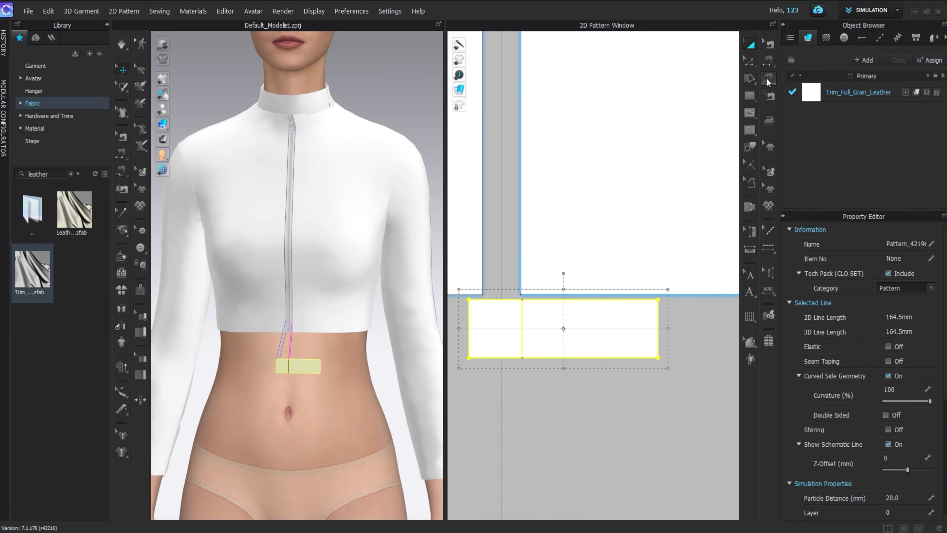
{"action": "left_click", "coordinate": [766, 80]}
{"action": "left_click", "coordinate": [750, 112]}
{"action": "left_click", "coordinate": [751, 40]}
{"action": "left_click_drag", "start_coordinate": [591, 346], "coordinate": [591, 284]}
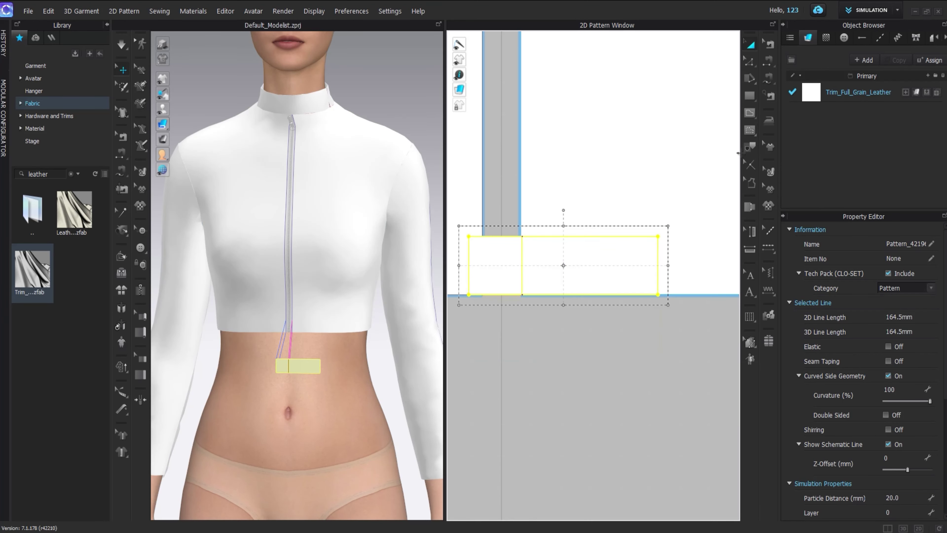
{"action": "left_click", "coordinate": [751, 112]}
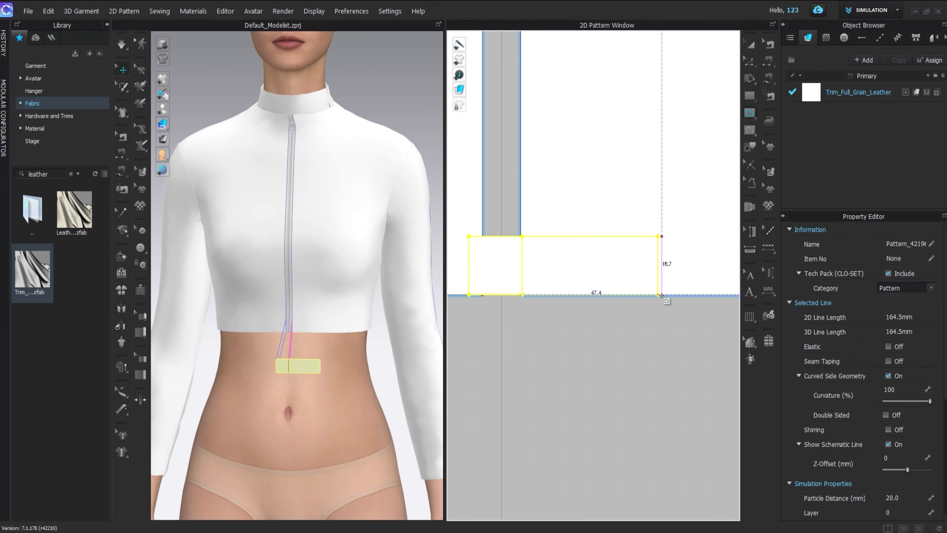
{"action": "double_click", "coordinate": [661, 294]}
Move the tab back below the hem and shift the bodice's short internal line slightly toward the zipper.
{"action": "left_click", "coordinate": [750, 44]}
{"action": "left_click_drag", "start_coordinate": [564, 278], "coordinate": [563, 357]}
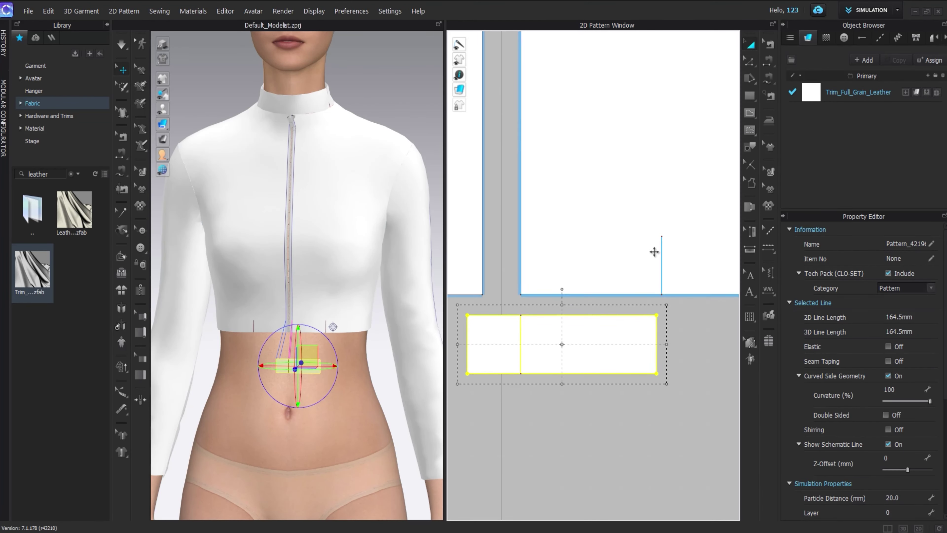
{"action": "left_click_drag", "start_coordinate": [663, 252], "coordinate": [650, 250]}
Sew the tab's free short end to the short internal line on the bodice and simulate the garment.
{"action": "left_click", "coordinate": [769, 79]}
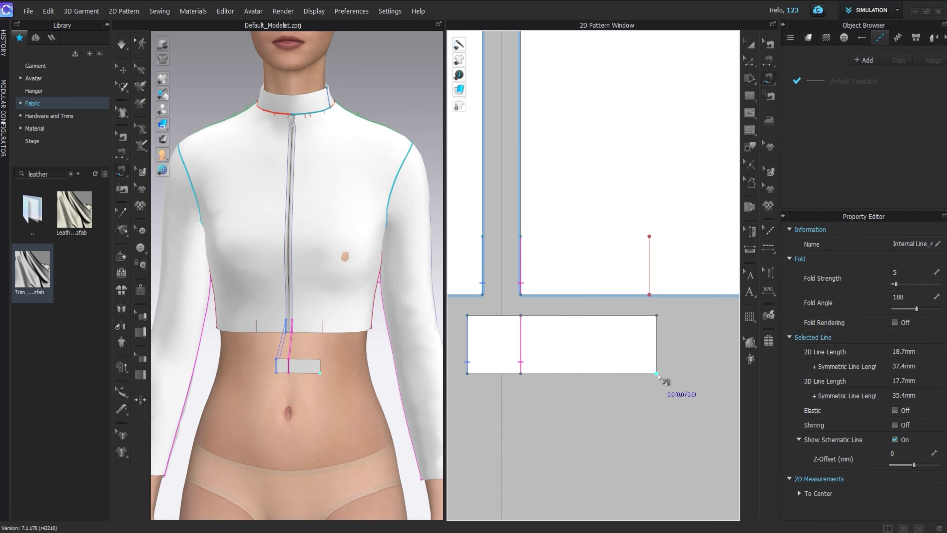
{"action": "left_click", "coordinate": [656, 373]}
{"action": "left_click", "coordinate": [656, 316]}
{"action": "left_click", "coordinate": [649, 295]}
{"action": "left_click", "coordinate": [650, 236]}
{"action": "left_click", "coordinate": [750, 44]}
{"action": "key", "text": "space"}
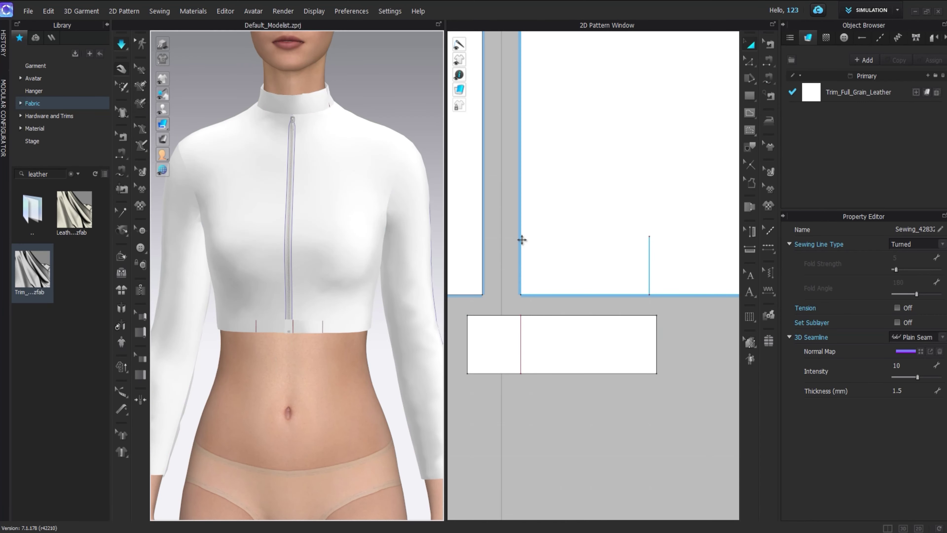
Inspect the tab over the zipper's lower end and shift its internal line slightly toward the end attached to the bodice.
{"action": "right_click_drag", "start_coordinate": [332, 285], "coordinate": [368, 287]}
{"action": "left_click", "coordinate": [368, 288]}
{"action": "scroll", "coordinate": [315, 348], "scroll_direction": "up", "scroll_amount": 5}
{"action": "scroll", "coordinate": [315, 349], "scroll_direction": "up", "scroll_amount": 3}
{"action": "middle_click_drag", "start_coordinate": [315, 349], "coordinate": [317, 211]}
{"action": "left_click", "coordinate": [326, 291]}
{"action": "left_click", "coordinate": [521, 331]}
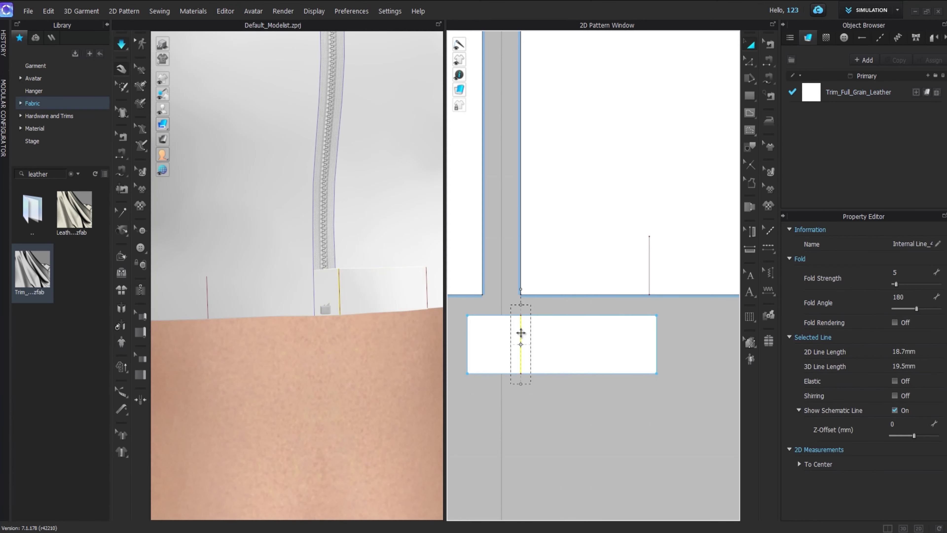
{"action": "left_click_drag", "start_coordinate": [521, 332], "coordinate": [529, 332]}
{"action": "scroll", "coordinate": [358, 295], "scroll_direction": "down", "scroll_amount": 3}
{"action": "right_click_drag", "start_coordinate": [361, 305], "coordinate": [364, 285]}
{"action": "scroll", "coordinate": [363, 285], "scroll_direction": "up", "scroll_amount": 2}
Move the short internal line on the bodice hem closer to the zipper and check the tab's fit.
{"action": "left_click", "coordinate": [649, 254]}
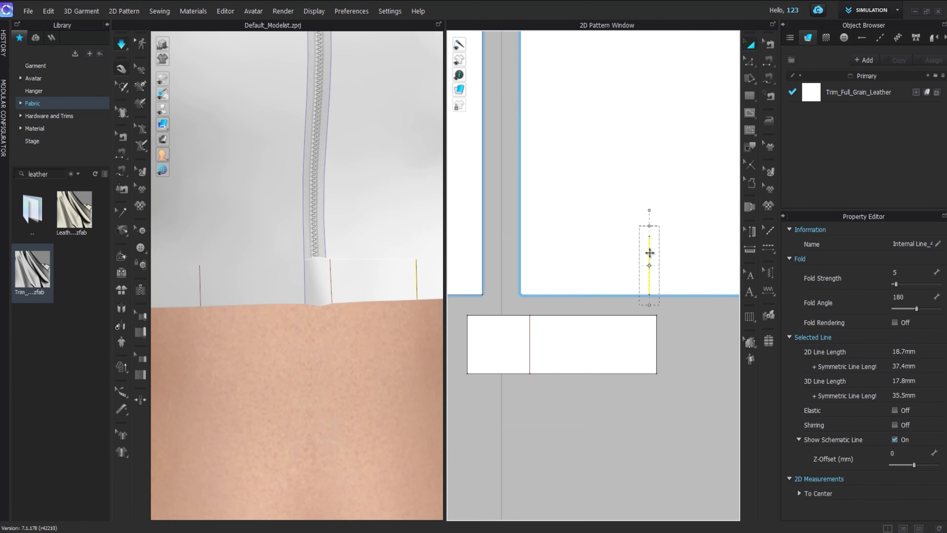
{"action": "left_click_drag", "start_coordinate": [649, 254], "coordinate": [633, 256]}
{"action": "scroll", "coordinate": [366, 288], "scroll_direction": "up", "scroll_amount": 3}
{"action": "right_click_drag", "start_coordinate": [366, 288], "coordinate": [366, 333]}
{"action": "scroll", "coordinate": [366, 332], "scroll_direction": "down", "scroll_amount": 5}
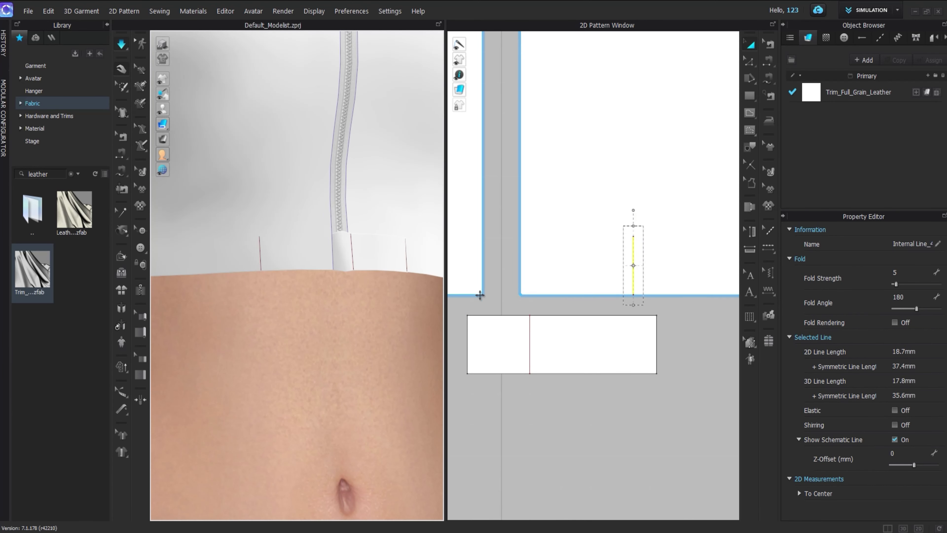
Place a button on the tab, vertically centred just beyond its internal line.
{"action": "left_click", "coordinate": [339, 258]}
{"action": "left_click", "coordinate": [140, 248]}
{"action": "left_click", "coordinate": [168, 249]}
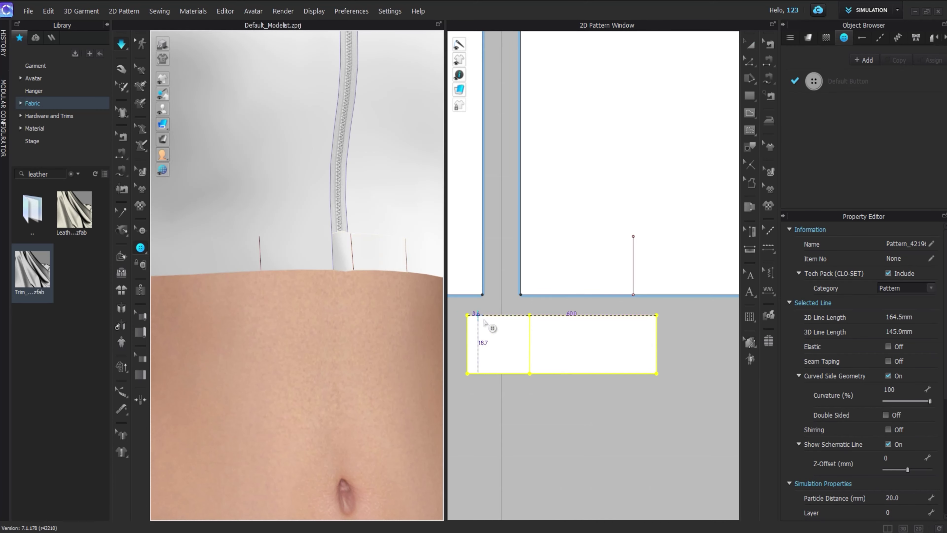
{"action": "left_click", "coordinate": [557, 345]}
Change the button to a smooth domed shape 10 mm wide and place a second one 12.8 mm from the tab's end.
{"action": "left_click", "coordinate": [809, 83]}
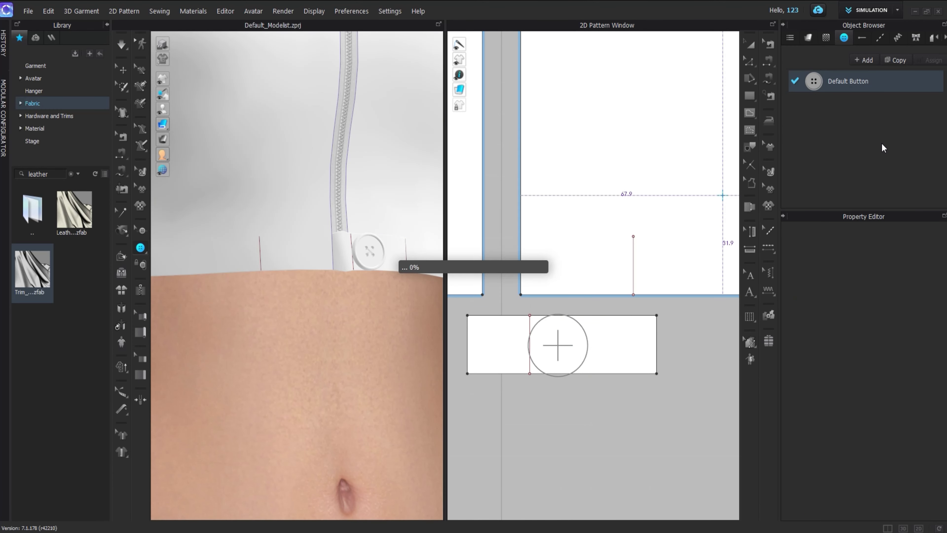
{"action": "left_click", "coordinate": [916, 318]}
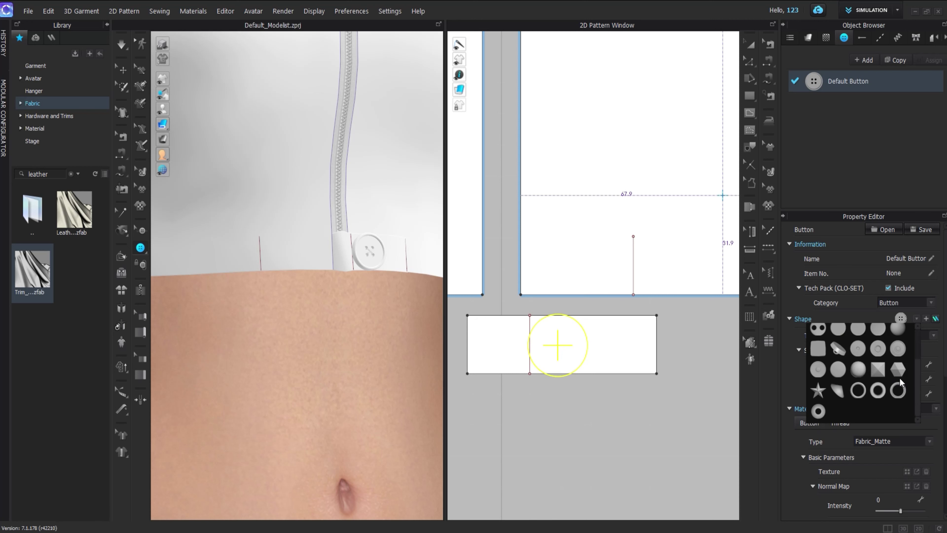
{"action": "scroll", "coordinate": [899, 377], "scroll_direction": "up", "scroll_amount": 3}
{"action": "left_click", "coordinate": [900, 378]}
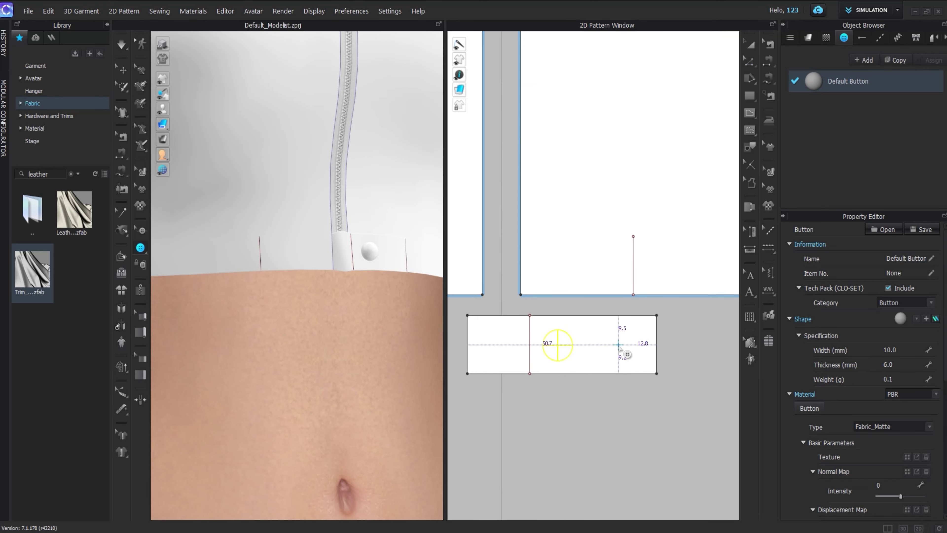
{"action": "left_click", "coordinate": [618, 344]}
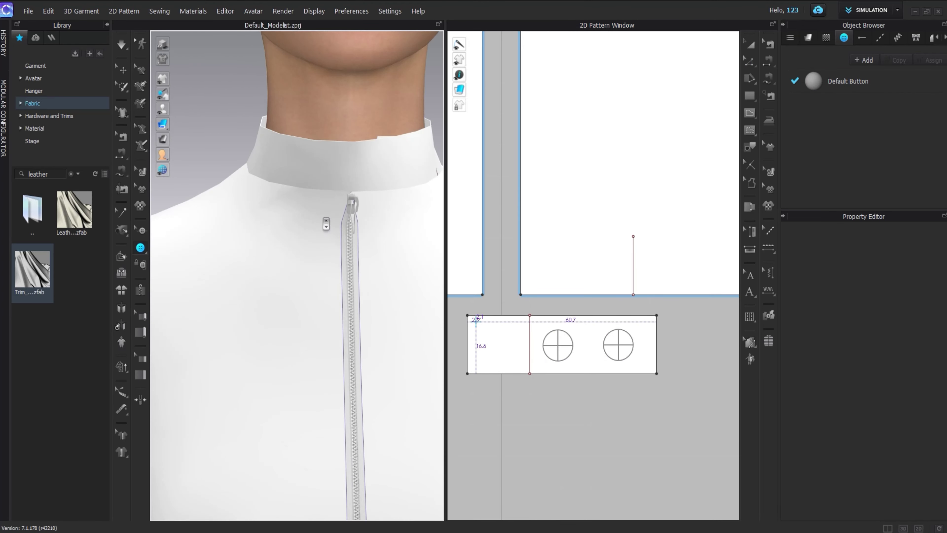
Try to move the end of the collar-to-neckline seam near the centre front, simulate it and undo the change.
{"action": "scroll", "coordinate": [326, 224], "scroll_direction": "down", "scroll_amount": 3}
{"action": "key", "text": "space"}
{"action": "scroll", "coordinate": [330, 282], "scroll_direction": "up", "scroll_amount": 4}
{"action": "left_click", "coordinate": [317, 263]}
{"action": "scroll", "coordinate": [583, 281], "scroll_direction": "down", "scroll_amount": 10}
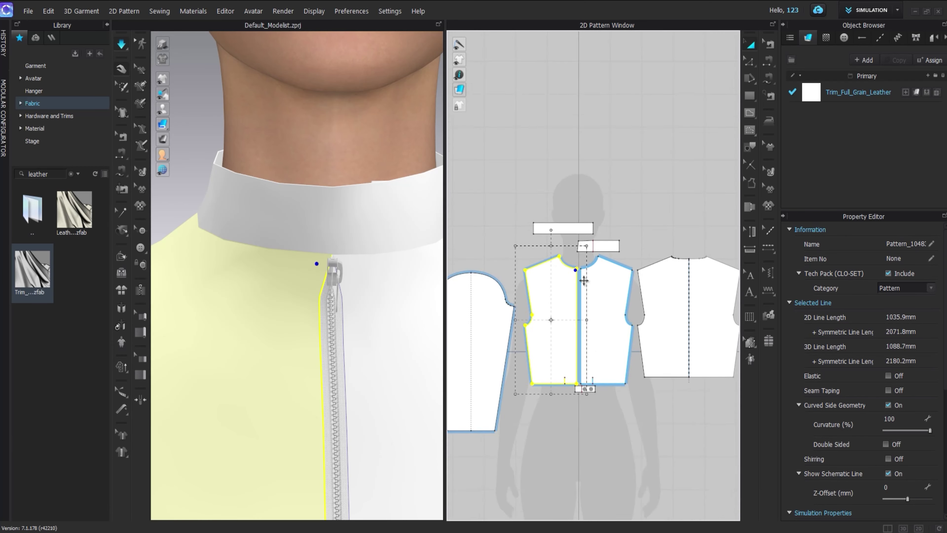
{"action": "scroll", "coordinate": [584, 280], "scroll_direction": "up", "scroll_amount": 8}
{"action": "left_click", "coordinate": [769, 44]}
{"action": "scroll", "coordinate": [571, 235], "scroll_direction": "up", "scroll_amount": 4}
{"action": "left_click_drag", "start_coordinate": [555, 243], "coordinate": [601, 241]}
{"action": "key", "text": "space"}
{"action": "scroll", "coordinate": [551, 228], "scroll_direction": "down", "scroll_amount": 4}
{"action": "middle_click_drag", "start_coordinate": [587, 216], "coordinate": [585, 258]}
{"action": "key", "text": "ctrl+z"}
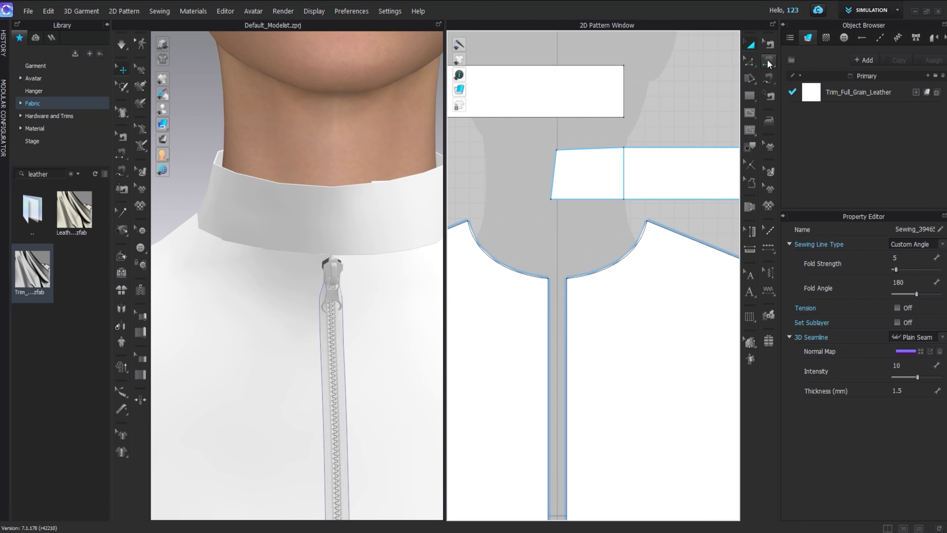
Simulate the garment and inspect the collar and zipper top from the side.
{"action": "key", "text": "space"}
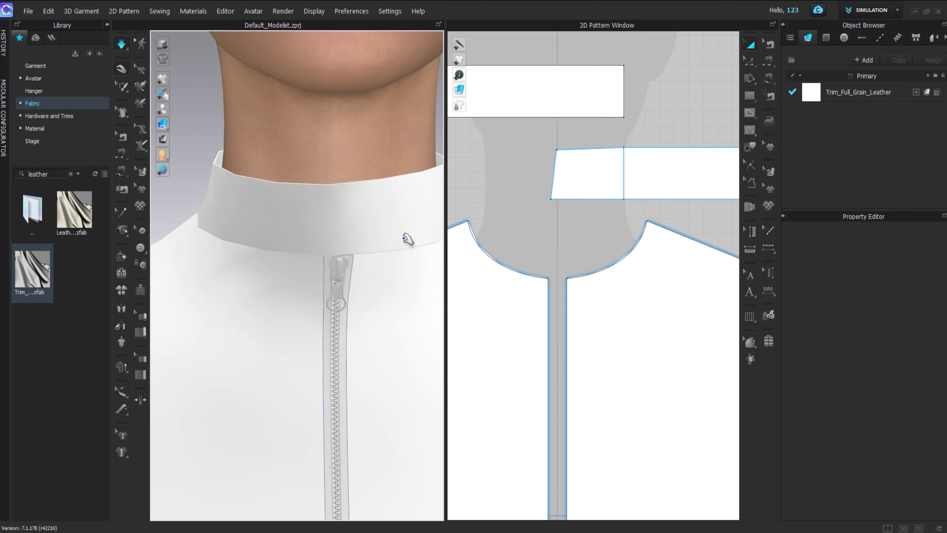
{"action": "right_click_drag", "start_coordinate": [407, 239], "coordinate": [336, 242]}
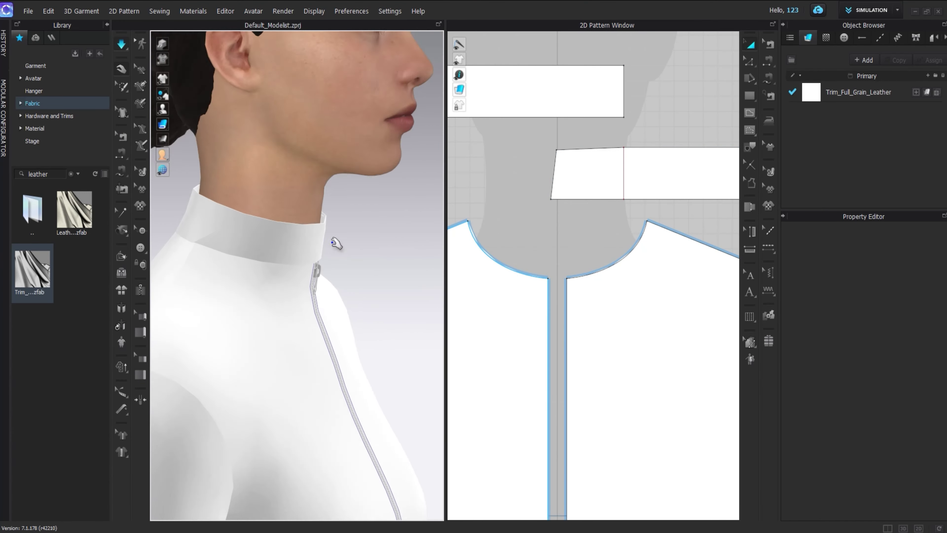
Try to place two default buttons near the end of the front collar piece and undo them.
{"action": "key", "text": "2"}
{"action": "scroll", "coordinate": [331, 247], "scroll_direction": "down", "scroll_amount": 4}
{"action": "middle_click_drag", "start_coordinate": [330, 249], "coordinate": [322, 228]}
{"action": "scroll", "coordinate": [581, 204], "scroll_direction": "down", "scroll_amount": 4}
{"action": "left_click", "coordinate": [578, 155]}
{"action": "scroll", "coordinate": [578, 155], "scroll_direction": "up", "scroll_amount": 7}
{"action": "middle_click_drag", "start_coordinate": [579, 156], "coordinate": [611, 218]}
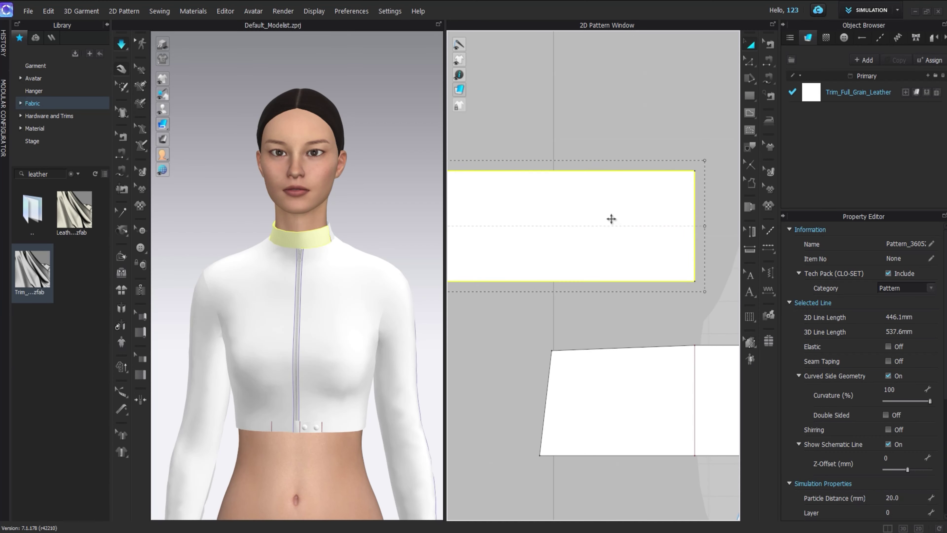
{"action": "left_click", "coordinate": [157, 296]}
{"action": "left_click", "coordinate": [140, 247]}
{"action": "left_click", "coordinate": [567, 225]}
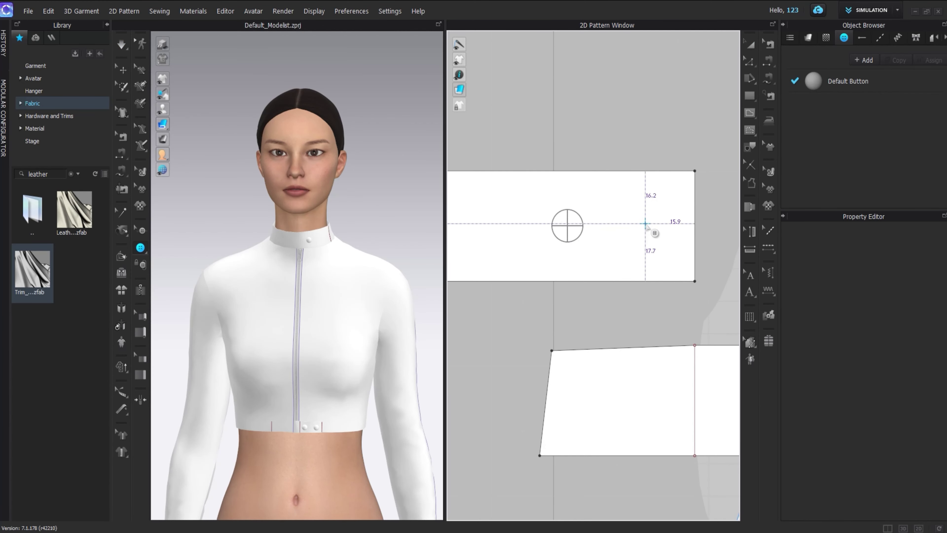
{"action": "left_click", "coordinate": [643, 224]}
{"action": "key", "text": "ctrl+z"}
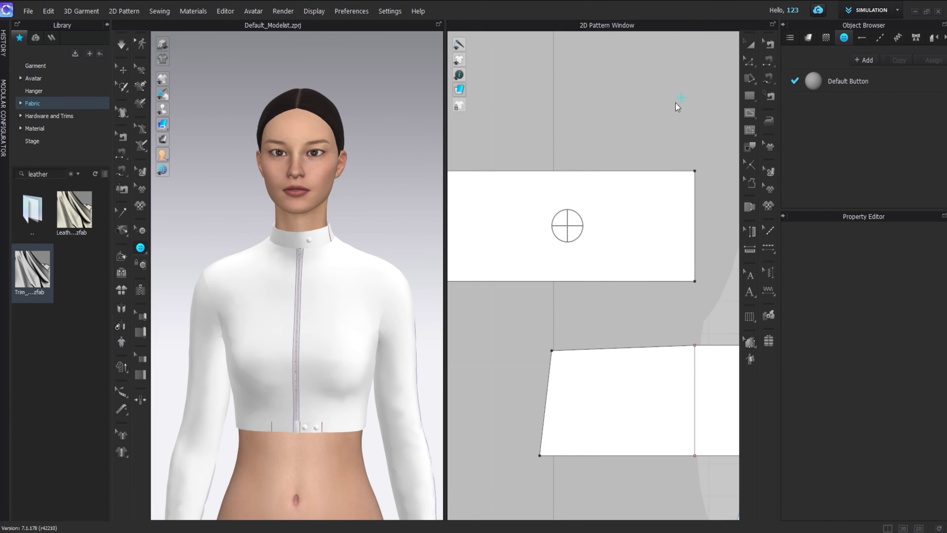
{"action": "key", "text": "ctrl+z"}
Add a new button style and place one of its buttons near the end of the front collar piece.
{"action": "left_click", "coordinate": [863, 60]}
{"action": "left_click", "coordinate": [585, 228]}
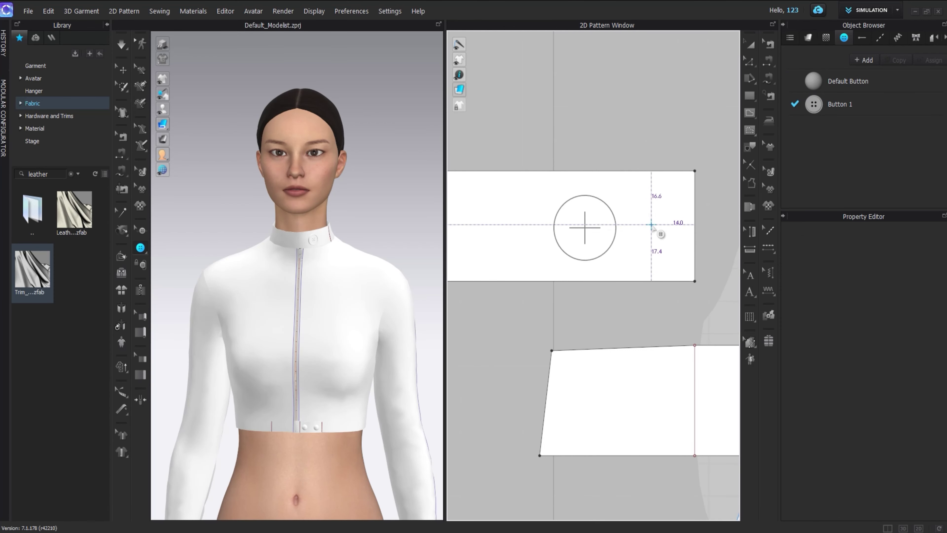
{"action": "left_click", "coordinate": [653, 225]}
Change the new button style to a plain disc shape, 15 mm wide, and colour it black.
{"action": "left_click", "coordinate": [839, 104]}
{"action": "left_click", "coordinate": [917, 318]}
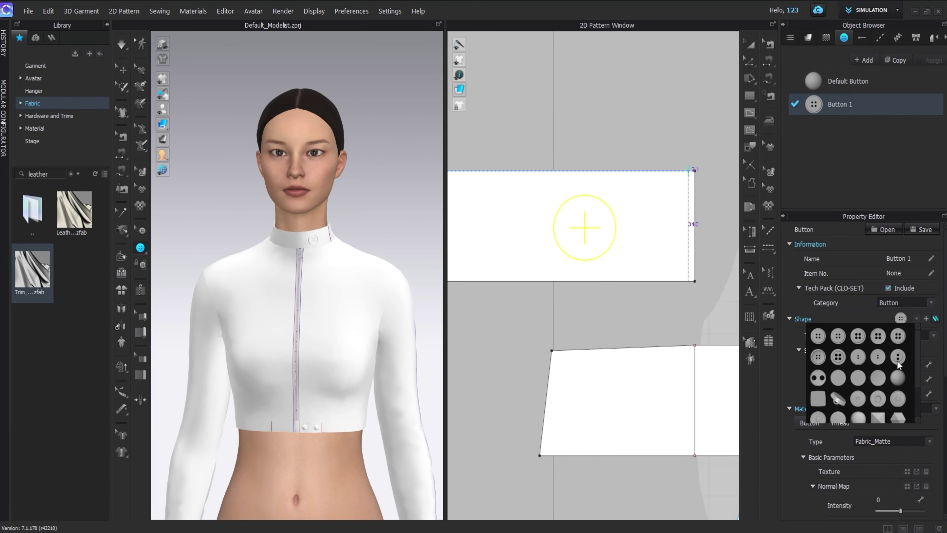
{"action": "left_click", "coordinate": [882, 371]}
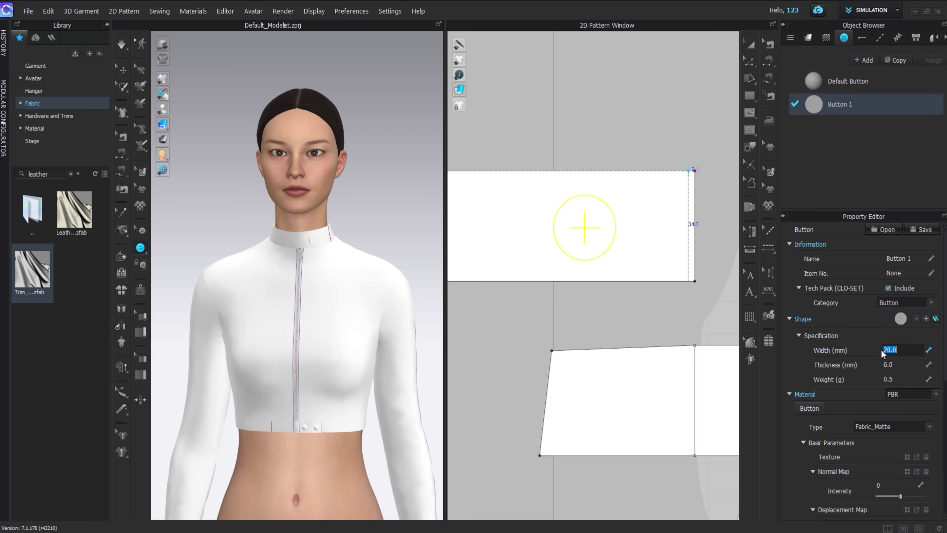
{"action": "type", "text": "15"}
{"action": "key", "text": "Tab"}
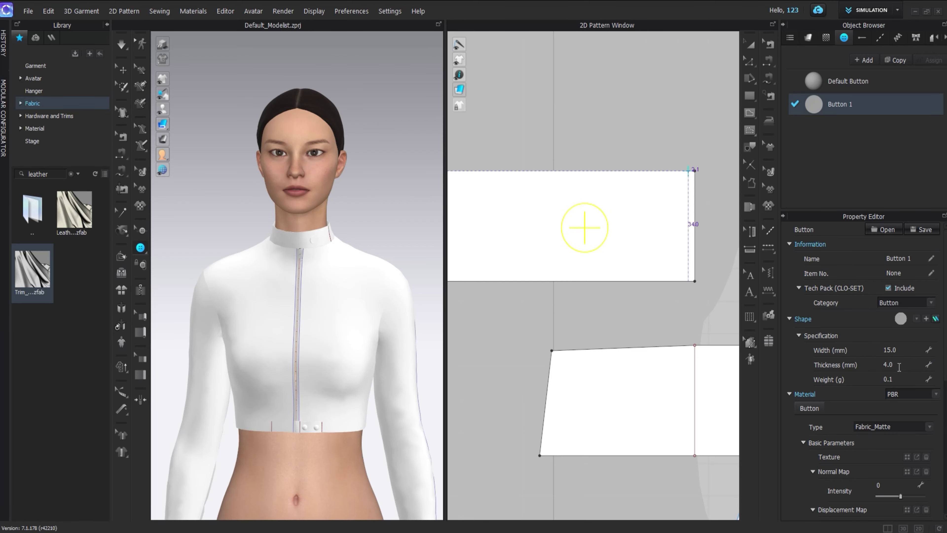
{"action": "scroll", "coordinate": [931, 426], "scroll_direction": "down", "scroll_amount": 5}
{"action": "left_click", "coordinate": [926, 409]}
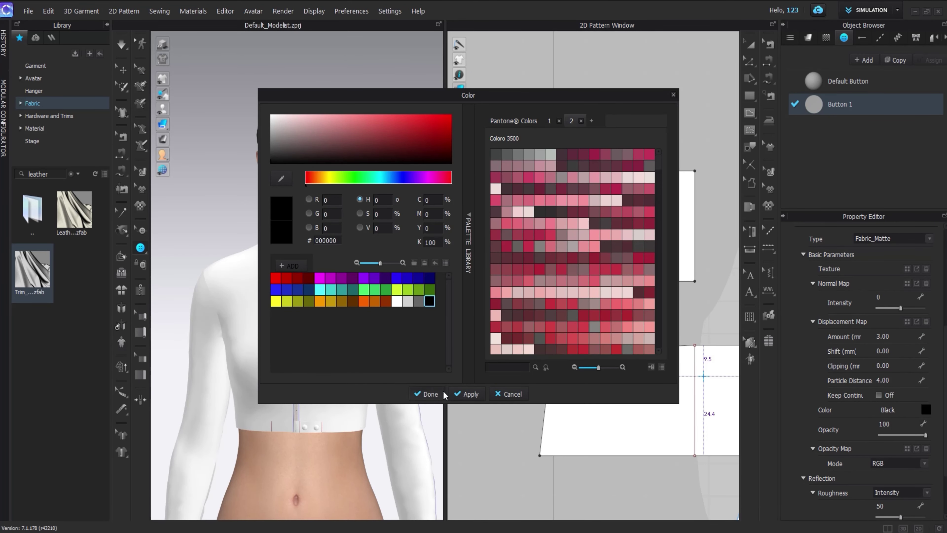
{"action": "left_click", "coordinate": [429, 394]}
Place a second black button beside the first on the collar piece and move it slightly closer to the first.
{"action": "scroll", "coordinate": [498, 259], "scroll_direction": "up", "scroll_amount": 4}
{"action": "left_click", "coordinate": [610, 234]}
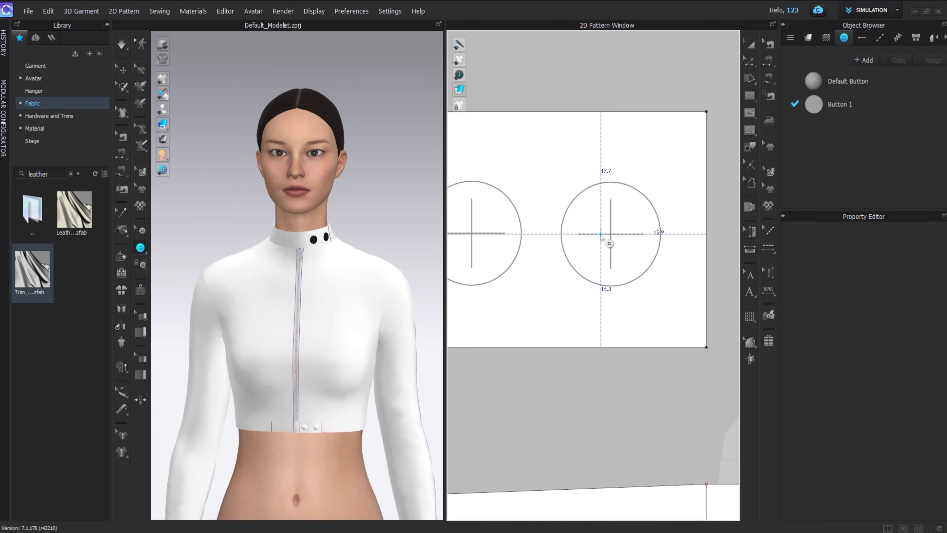
{"action": "left_click", "coordinate": [142, 231]}
{"action": "left_click_drag", "start_coordinate": [611, 244], "coordinate": [595, 235]}
{"action": "left_click", "coordinate": [712, 69]}
Simulate the garment and check the placement of the collar buttons from the front.
{"action": "left_click", "coordinate": [749, 43]}
{"action": "key", "text": "space"}
{"action": "scroll", "coordinate": [332, 162], "scroll_direction": "down", "scroll_amount": 3}
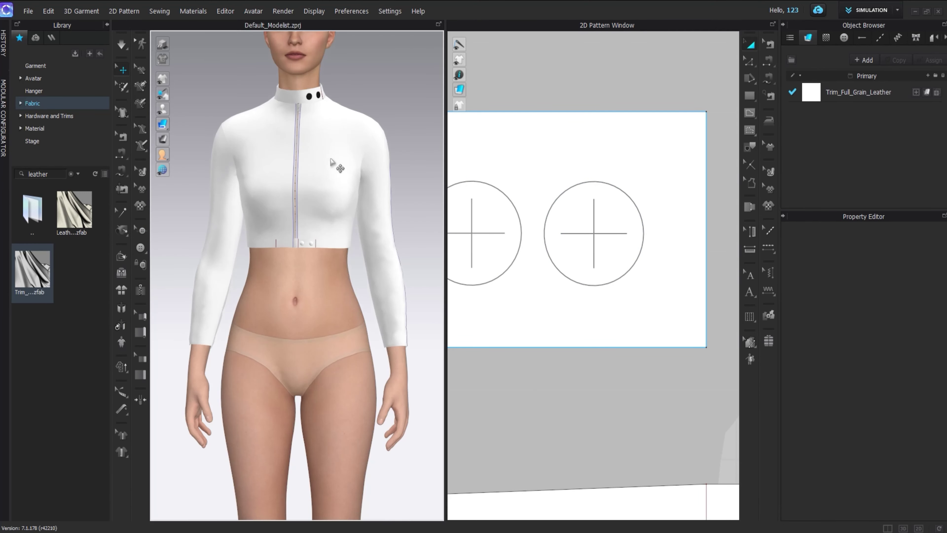
{"action": "scroll", "coordinate": [328, 213], "scroll_direction": "down", "scroll_amount": 2}
{"action": "right_click_drag", "start_coordinate": [328, 213], "coordinate": [298, 239]}
{"action": "scroll", "coordinate": [298, 239], "scroll_direction": "up", "scroll_amount": 2}
{"action": "scroll", "coordinate": [573, 245], "scroll_direction": "down", "scroll_amount": 6}
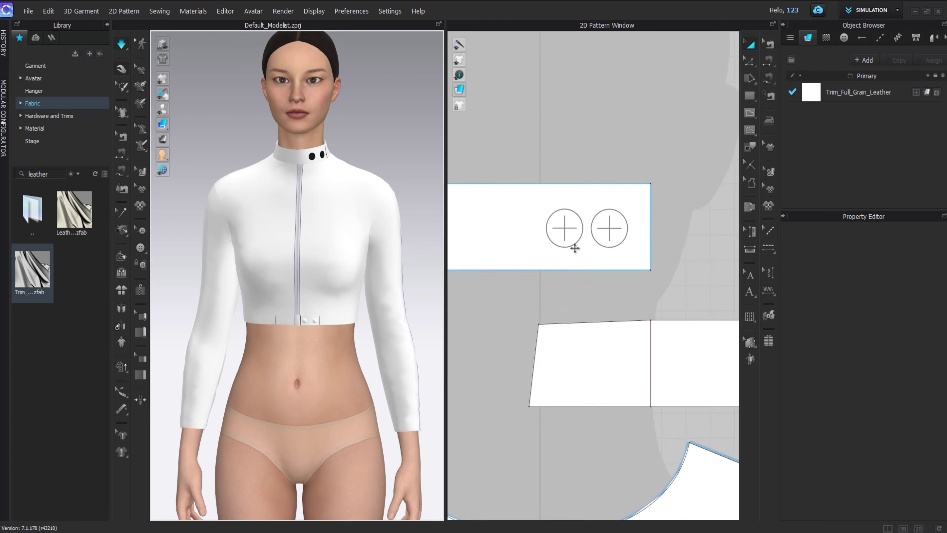
Move both collar buttons towards the centre front, the outer one about 40 mm from the collar piece's end, and fine-tune their spacing.
{"action": "scroll", "coordinate": [528, 89], "scroll_direction": "up", "scroll_amount": 3}
{"action": "left_click", "coordinate": [636, 123]}
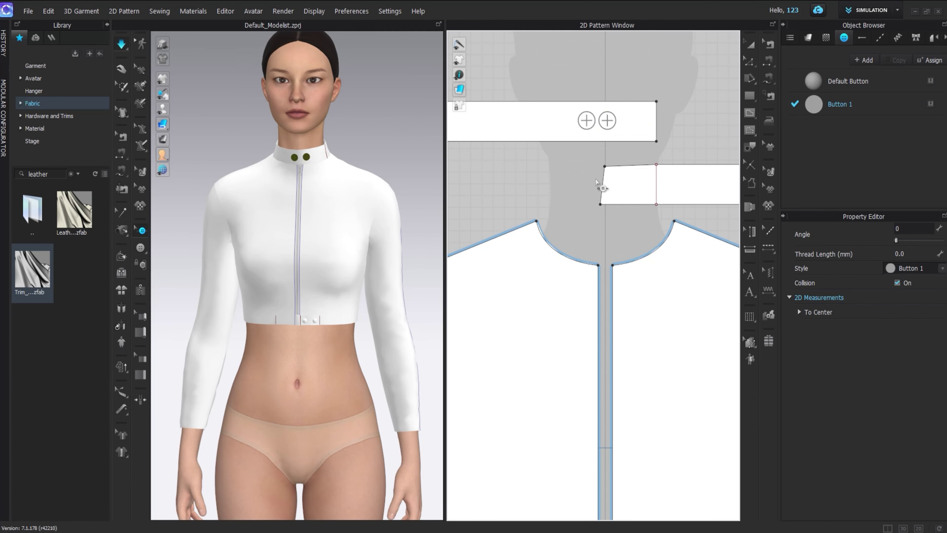
{"action": "scroll", "coordinate": [609, 123], "scroll_direction": "up", "scroll_amount": 3}
{"action": "scroll", "coordinate": [613, 134], "scroll_direction": "up", "scroll_amount": 3}
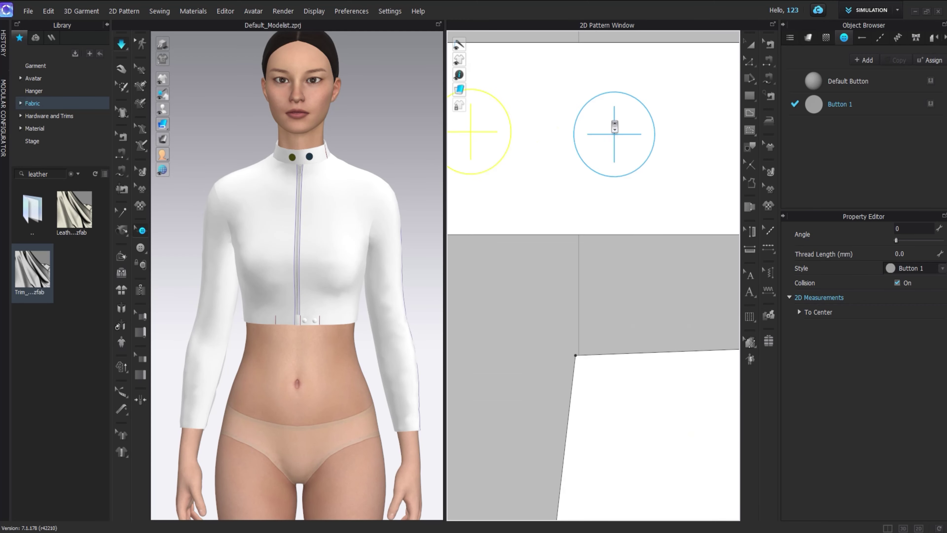
{"action": "left_click", "coordinate": [619, 138]}
{"action": "left_click", "coordinate": [522, 252]}
{"action": "left_click_drag", "start_coordinate": [615, 130], "coordinate": [612, 135]}
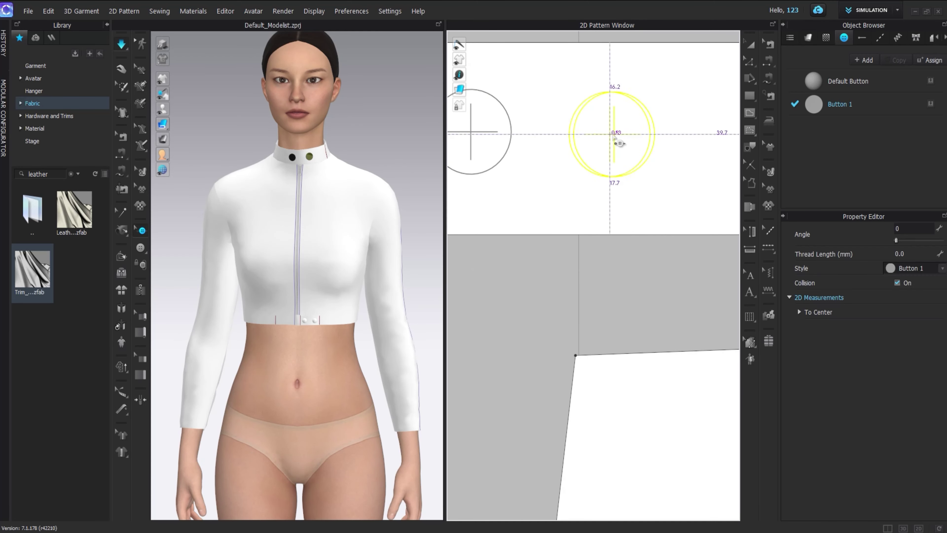
{"action": "left_click", "coordinate": [544, 266]}
{"action": "left_click", "coordinate": [750, 45]}
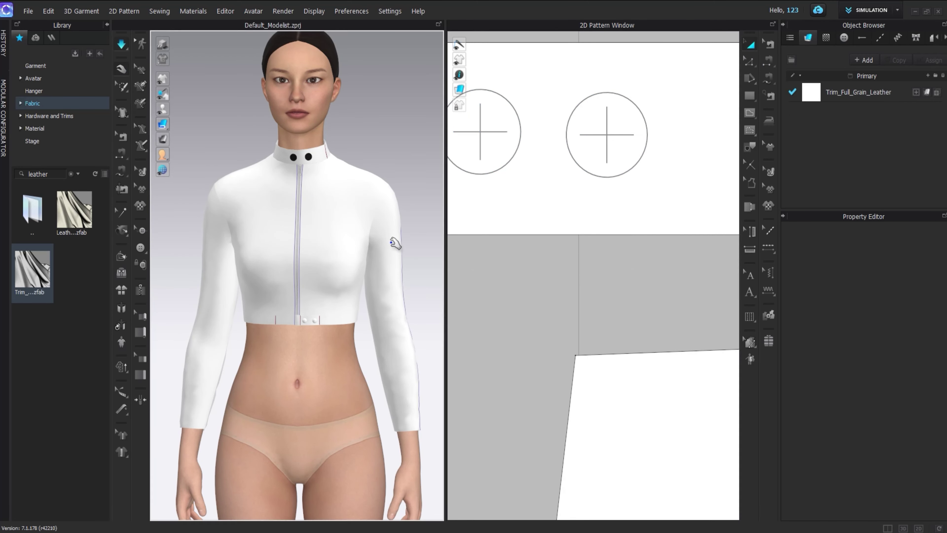
Draw a horizontal internal line about 144 mm long across the front bodice from armhole to centre front and shift it further up.
{"action": "scroll", "coordinate": [580, 253], "scroll_direction": "down", "scroll_amount": 3}
{"action": "scroll", "coordinate": [578, 252], "scroll_direction": "down", "scroll_amount": 8}
{"action": "middle_click_drag", "start_coordinate": [570, 309], "coordinate": [570, 205]}
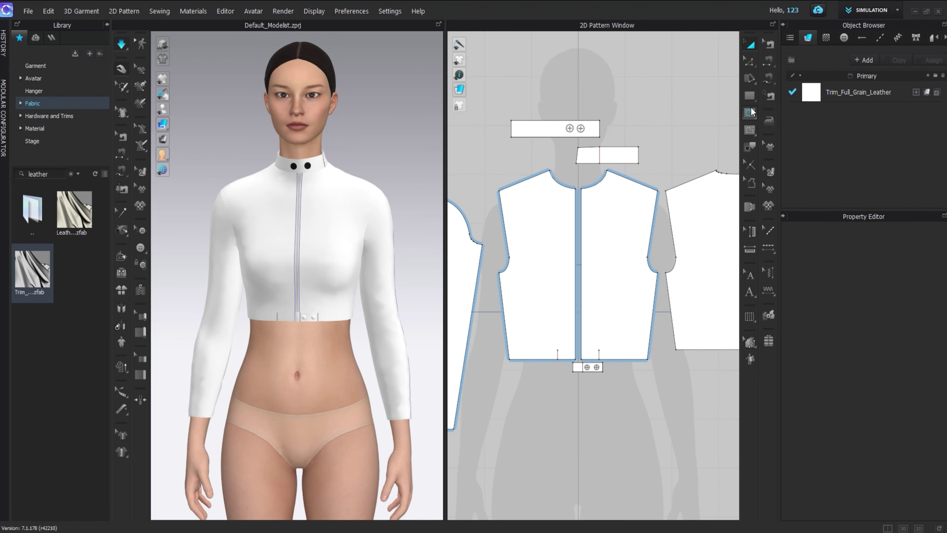
{"action": "left_click", "coordinate": [750, 113]}
{"action": "scroll", "coordinate": [506, 239], "scroll_direction": "up", "scroll_amount": 5}
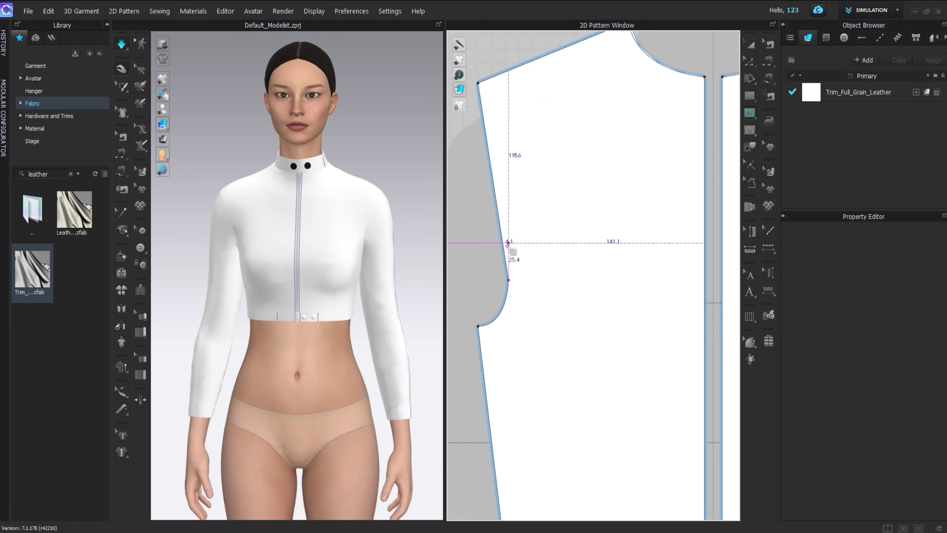
{"action": "left_click", "coordinate": [703, 252]}
{"action": "scroll", "coordinate": [704, 252], "scroll_direction": "down", "scroll_amount": 5}
{"action": "key", "text": "a"}
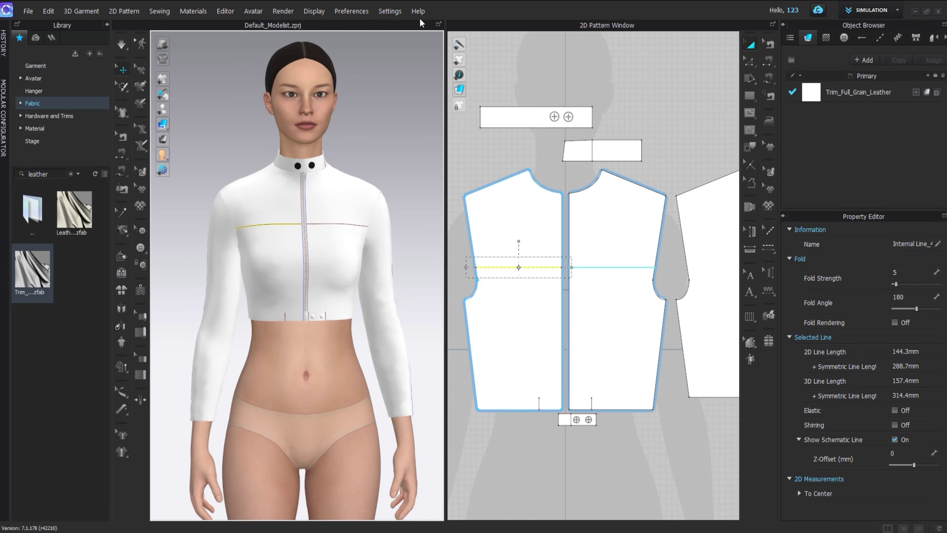
{"action": "left_click", "coordinate": [533, 252]}
Add two evenly spaced copies of the chest line below it on the front bodice and simulate.
{"action": "scroll", "coordinate": [532, 252], "scroll_direction": "up", "scroll_amount": 8}
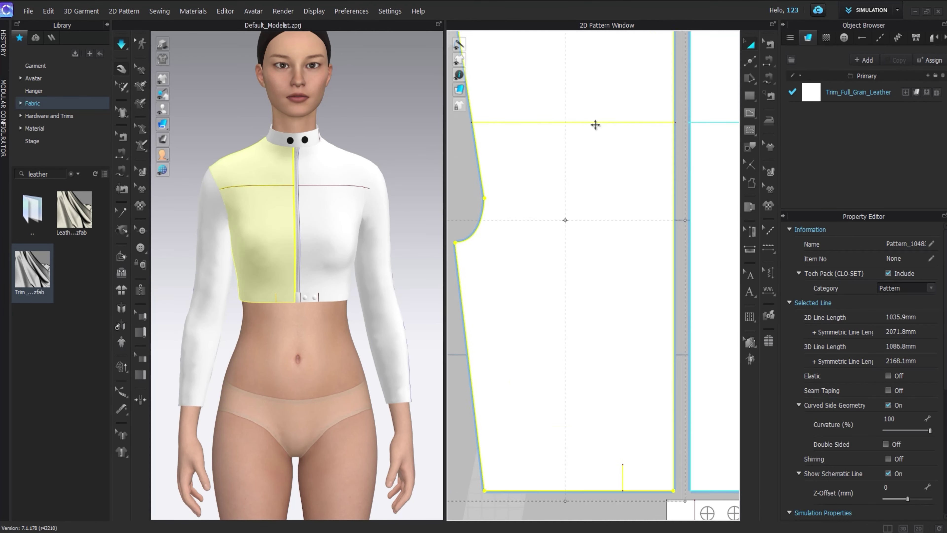
{"action": "left_click_drag", "start_coordinate": [595, 123], "coordinate": [574, 138]}
{"action": "left_click", "coordinate": [463, 161]}
{"action": "left_click", "coordinate": [514, 118]}
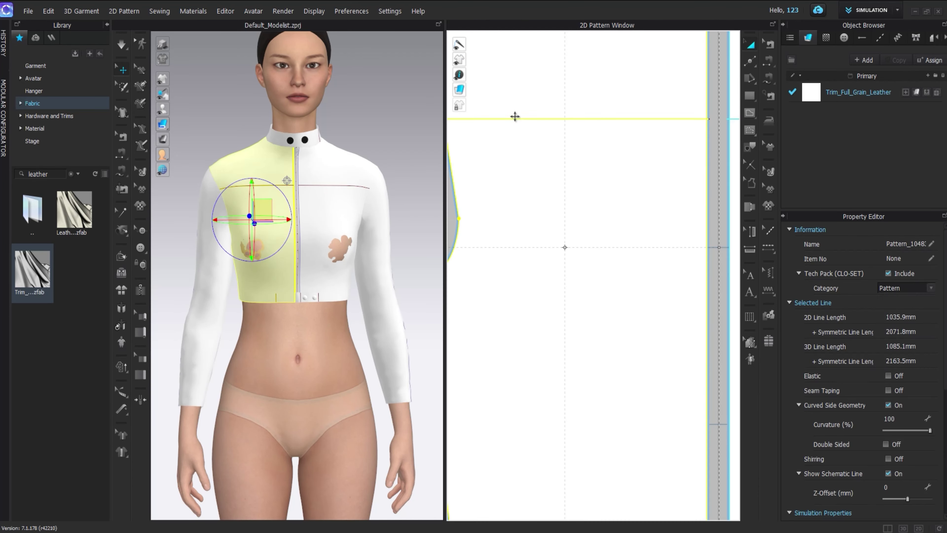
{"action": "left_click_drag", "start_coordinate": [515, 119], "coordinate": [585, 154]}
{"action": "left_click", "coordinate": [585, 179]}
{"action": "left_click", "coordinate": [660, 250]}
{"action": "scroll", "coordinate": [704, 220], "scroll_direction": "down", "scroll_amount": 7}
{"action": "middle_click_drag", "start_coordinate": [706, 235], "coordinate": [616, 209]}
{"action": "key", "text": "space"}
Draw an internal line about 436 mm long on the sleeve, curving from the front of the cap down to the hem.
{"action": "middle_click_drag", "start_coordinate": [574, 242], "coordinate": [653, 236]}
{"action": "left_click", "coordinate": [749, 112]}
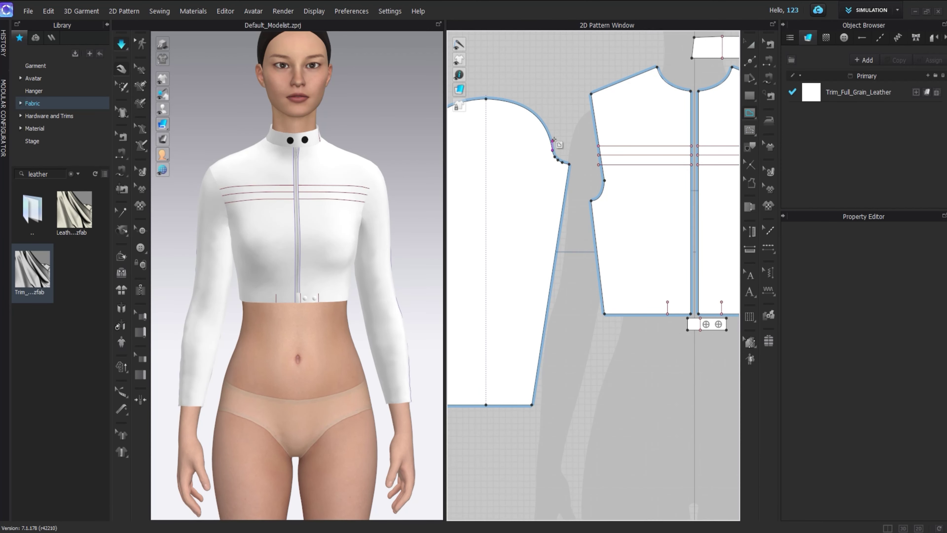
{"action": "left_click", "coordinate": [547, 131]}
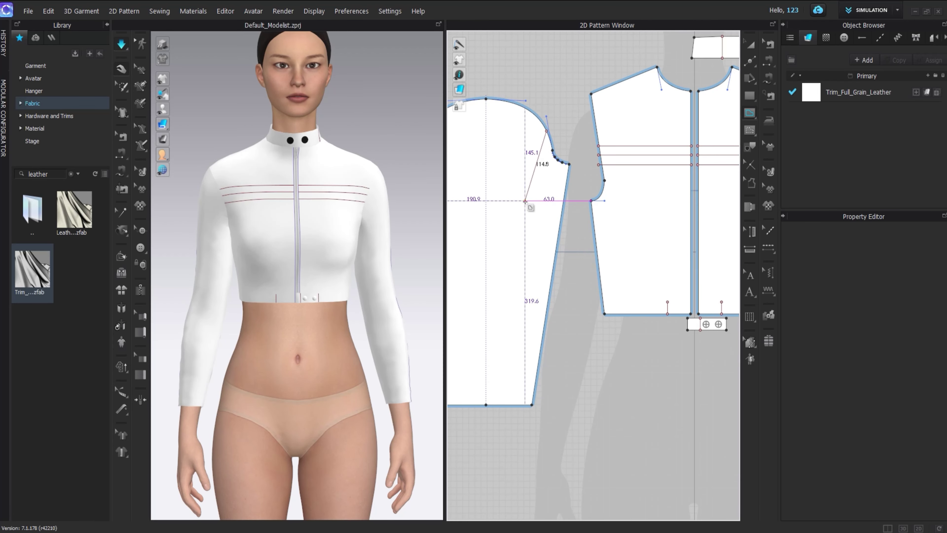
{"action": "left_click", "coordinate": [525, 201]}
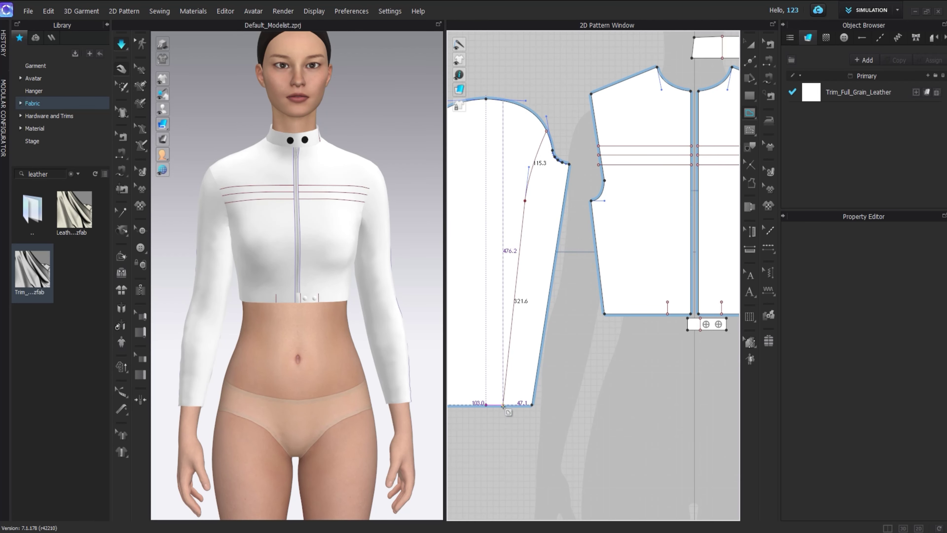
{"action": "double_click", "coordinate": [506, 405]}
{"action": "left_click", "coordinate": [751, 46]}
Add several points along the sleeve's internal line, above and below its bend.
{"action": "scroll", "coordinate": [544, 151], "scroll_direction": "up", "scroll_amount": 3}
{"action": "middle_click_drag", "start_coordinate": [545, 151], "coordinate": [596, 137]}
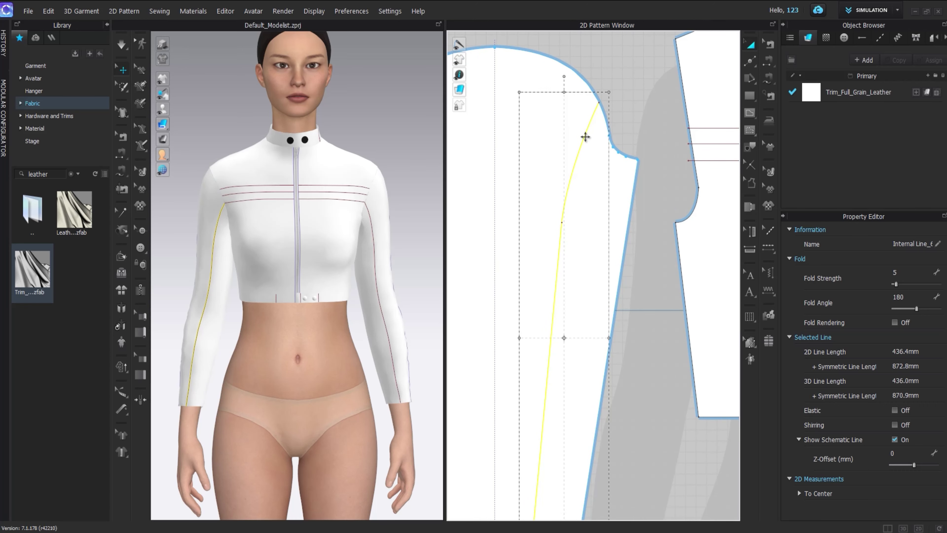
{"action": "key", "text": "z"}
{"action": "middle_click_drag", "start_coordinate": [561, 220], "coordinate": [569, 158]}
{"action": "left_click", "coordinate": [577, 116]}
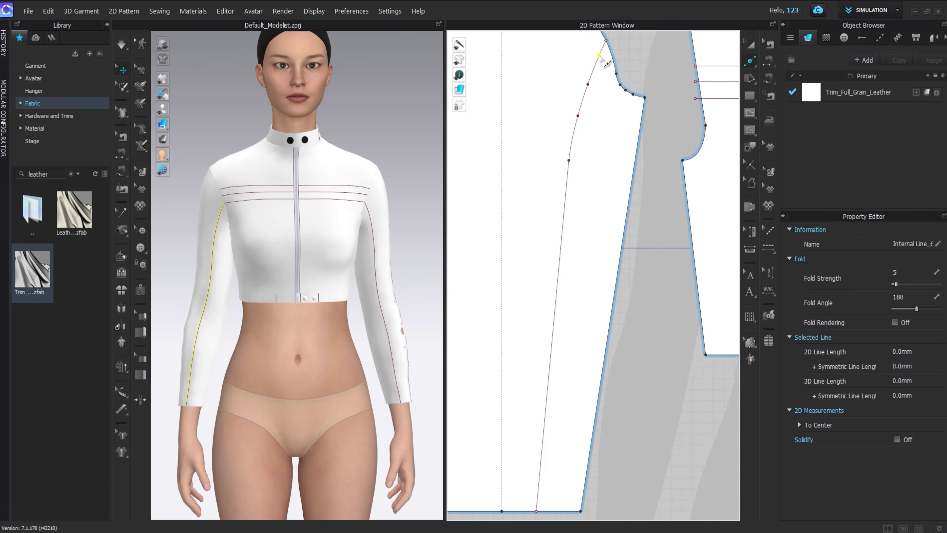
{"action": "left_click", "coordinate": [750, 46]}
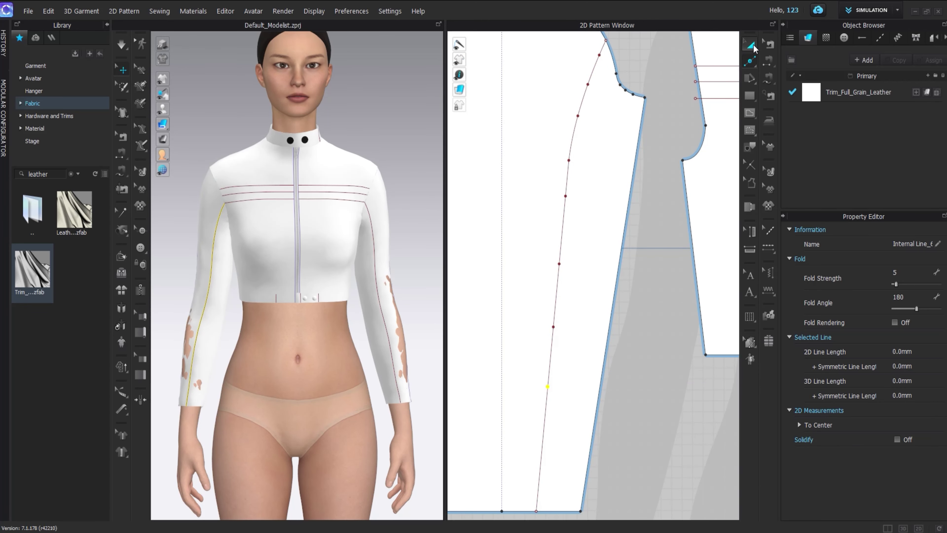
Move the sleeve's internal line up along the cap so its upper end lines up with the top chest line.
{"action": "scroll", "coordinate": [596, 76], "scroll_direction": "down", "scroll_amount": 1}
{"action": "middle_click_drag", "start_coordinate": [596, 77], "coordinate": [607, 148]}
{"action": "left_click_drag", "start_coordinate": [606, 149], "coordinate": [589, 124]}
{"action": "middle_click_drag", "start_coordinate": [557, 475], "coordinate": [558, 404]}
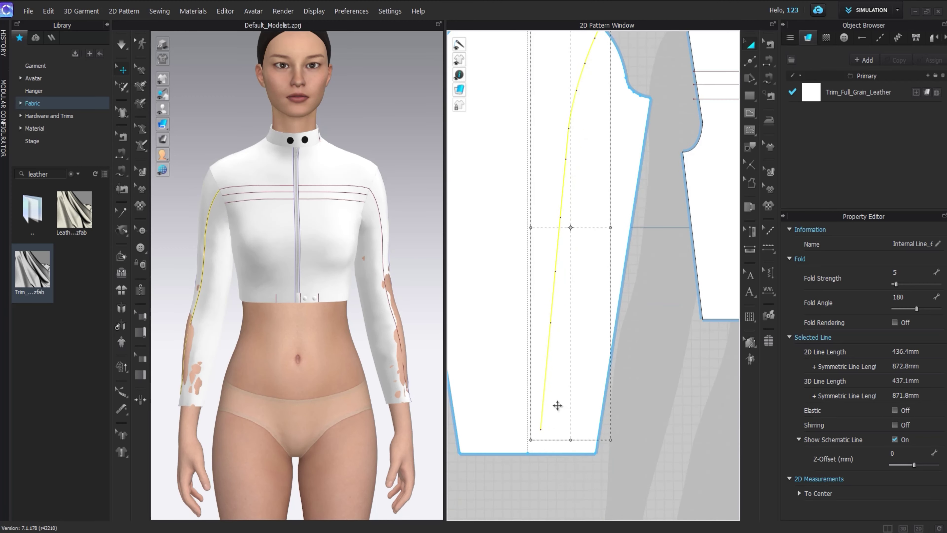
Delete the extra points on the lower part of the sleeve's internal line, then simulate and pull the sleeve into place.
{"action": "key", "text": "z"}
{"action": "left_click", "coordinate": [550, 322]}
{"action": "key", "text": "Delete"}
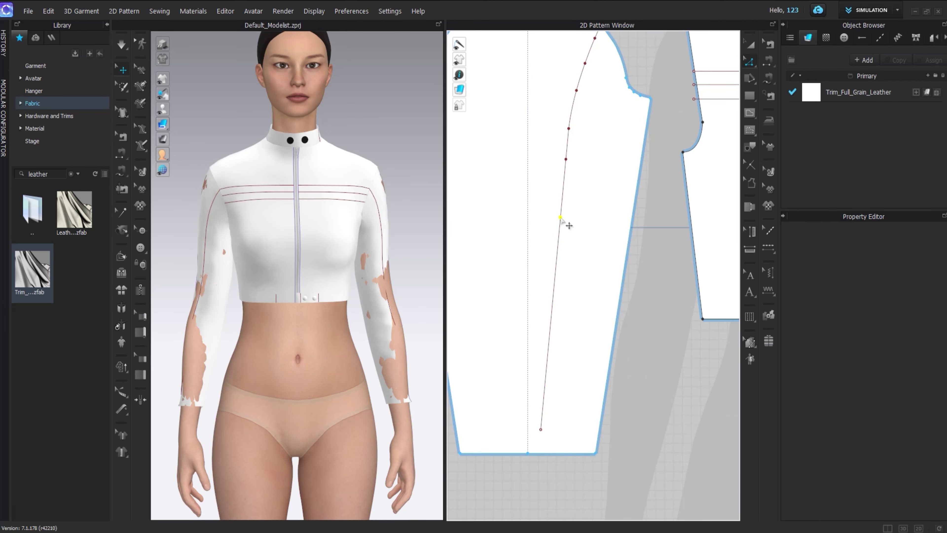
{"action": "key", "text": "space"}
{"action": "left_click_drag", "start_coordinate": [209, 356], "coordinate": [195, 353]}
{"action": "right_click_drag", "start_coordinate": [194, 353], "coordinate": [227, 364]}
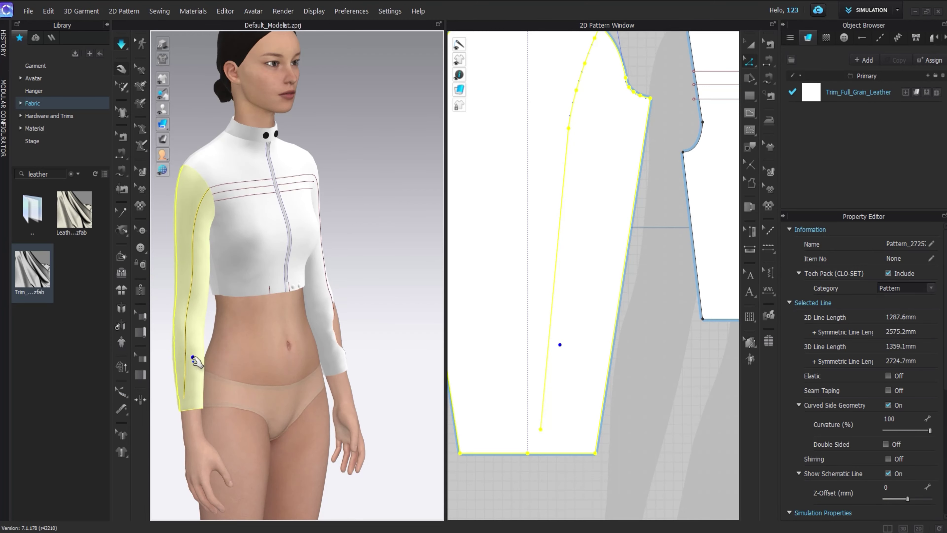
Extend the lower end of the sleeve's internal line to the hem, then simulate and pull the opposite sleeve over the arm.
{"action": "left_click_drag", "start_coordinate": [540, 429], "coordinate": [552, 453]}
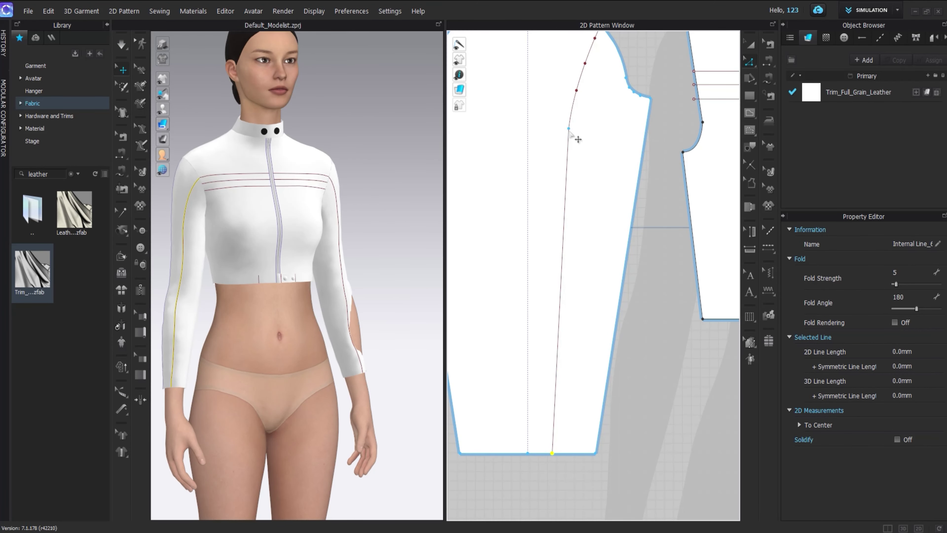
{"action": "right_click_drag", "start_coordinate": [327, 238], "coordinate": [311, 242]}
{"action": "key", "text": "space"}
{"action": "left_click_drag", "start_coordinate": [365, 307], "coordinate": [410, 356]}
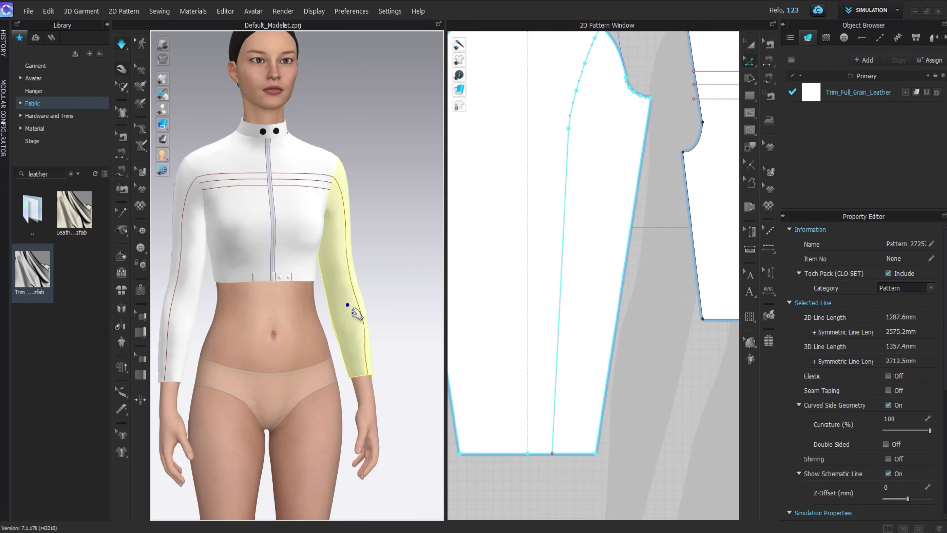
{"action": "right_click_drag", "start_coordinate": [351, 330], "coordinate": [246, 254]}
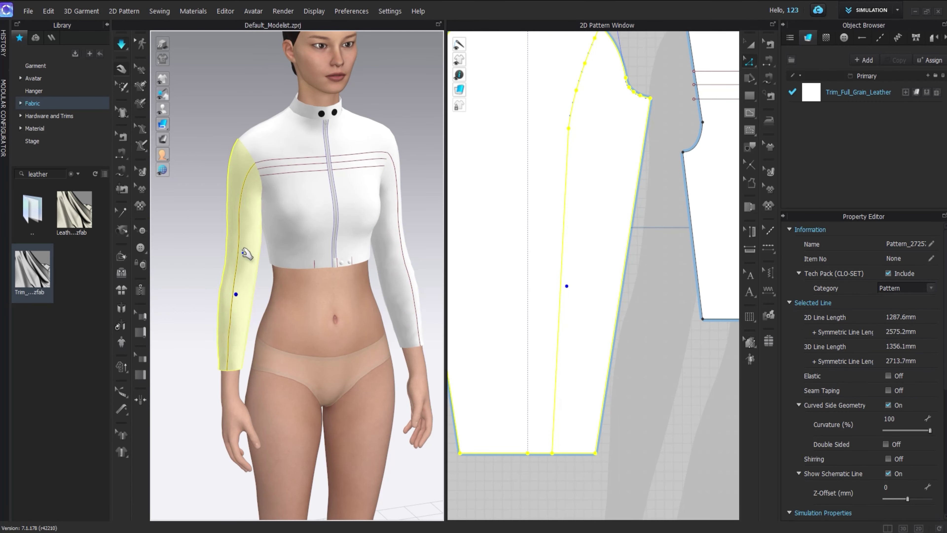
Adjust the upper end point of the sleeve's internal line on the cap edge, where it meets the top chest line.
{"action": "scroll", "coordinate": [279, 142], "scroll_direction": "up", "scroll_amount": 5}
{"action": "middle_click_drag", "start_coordinate": [248, 148], "coordinate": [351, 444]}
{"action": "middle_click_drag", "start_coordinate": [599, 184], "coordinate": [571, 309]}
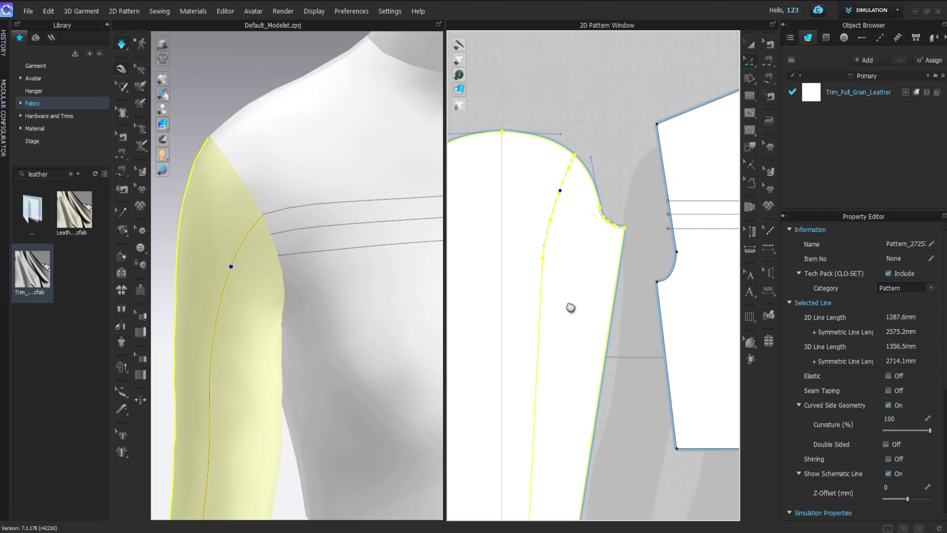
{"action": "scroll", "coordinate": [572, 147], "scroll_direction": "up", "scroll_amount": 8}
{"action": "left_click", "coordinate": [563, 194]}
{"action": "scroll", "coordinate": [567, 202], "scroll_direction": "down", "scroll_amount": 5}
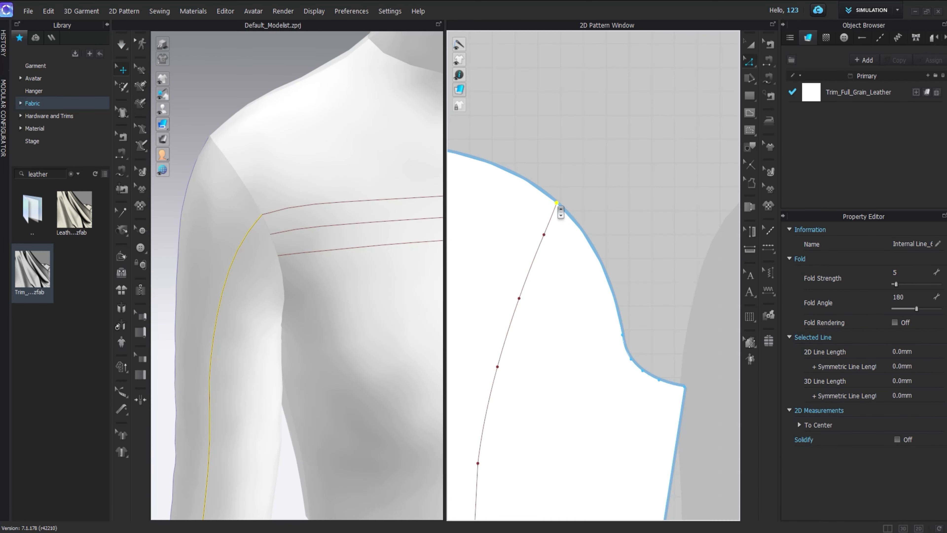
Duplicate the sleeve's internal line and place the copy beside it so its upper end meets the middle chest line.
{"action": "left_click", "coordinate": [505, 232]}
{"action": "scroll", "coordinate": [509, 232], "scroll_direction": "down", "scroll_amount": 5}
{"action": "middle_click_drag", "start_coordinate": [509, 232], "coordinate": [545, 103]}
{"action": "key", "text": "ctrl+c"}
{"action": "key", "text": "ctrl+v"}
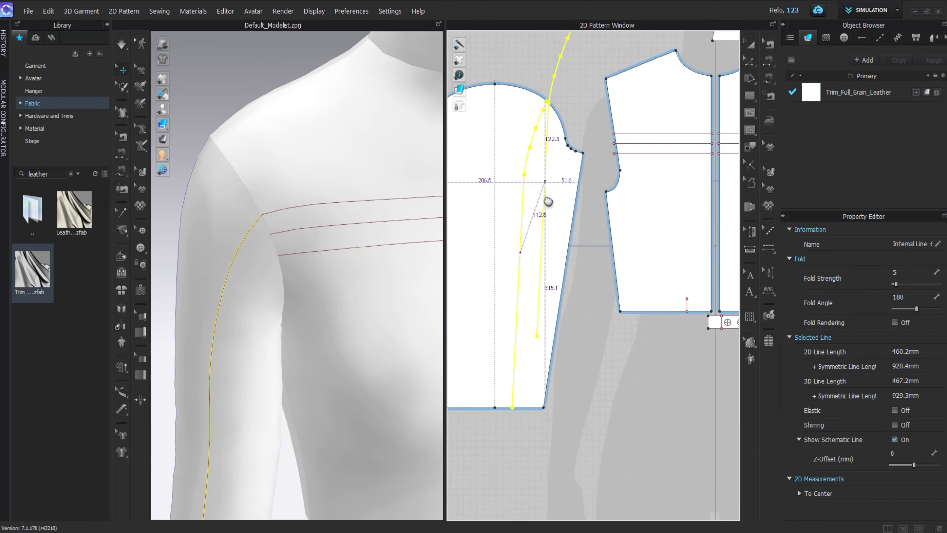
{"action": "left_click_drag", "start_coordinate": [536, 254], "coordinate": [536, 254]}
{"action": "scroll", "coordinate": [537, 156], "scroll_direction": "up", "scroll_amount": 6}
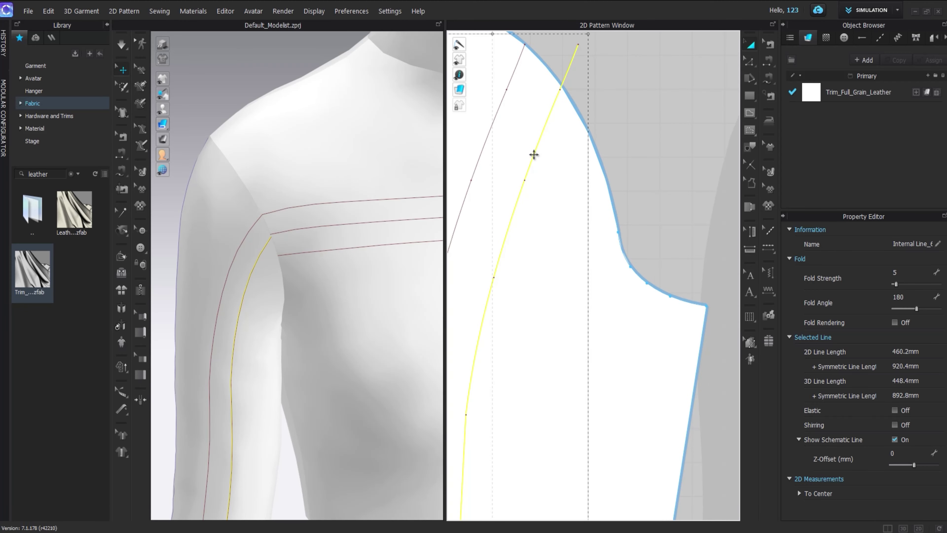
{"action": "scroll", "coordinate": [283, 238], "scroll_direction": "up", "scroll_amount": 3}
{"action": "scroll", "coordinate": [539, 123], "scroll_direction": "down", "scroll_amount": 6}
{"action": "scroll", "coordinate": [503, 384], "scroll_direction": "up", "scroll_amount": 5}
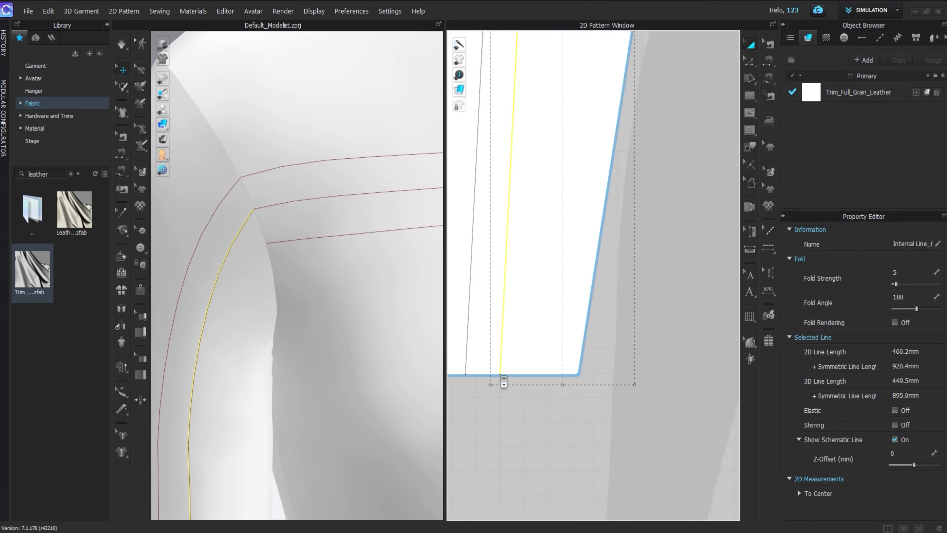
{"action": "scroll", "coordinate": [503, 383], "scroll_direction": "down", "scroll_amount": 5}
{"action": "scroll", "coordinate": [526, 219], "scroll_direction": "up", "scroll_amount": 7}
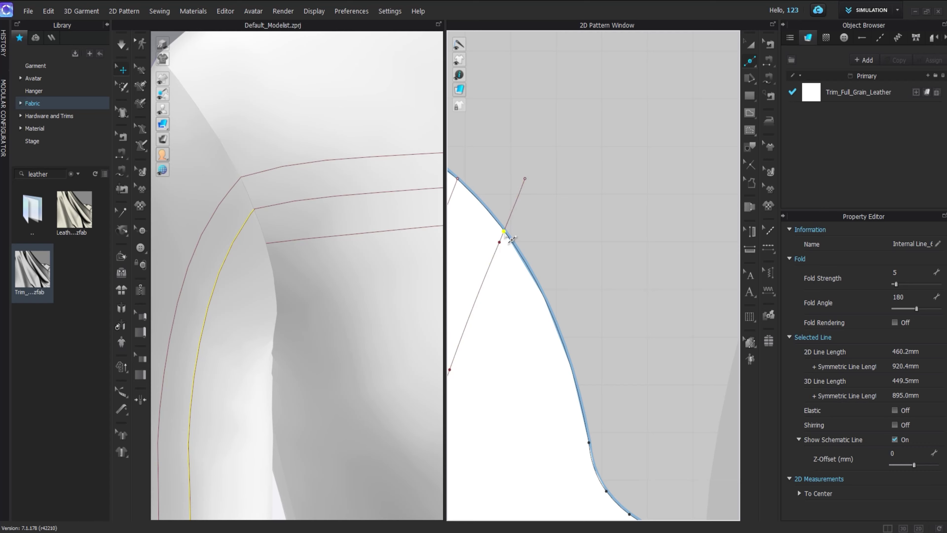
Add a point where the copied sleeve line crosses the cap edge and delete the end point lying outside the sleeve.
{"action": "left_click", "coordinate": [504, 231]}
{"action": "key", "text": "z"}
{"action": "left_click", "coordinate": [525, 179]}
{"action": "key", "text": "Delete"}
Duplicate the second sleeve line and place the copy so it meets the lowest chest line at the armhole.
{"action": "scroll", "coordinate": [533, 183], "scroll_direction": "down", "scroll_amount": 6}
{"action": "middle_click_drag", "start_coordinate": [539, 253], "coordinate": [599, 127]}
{"action": "key", "text": "a"}
{"action": "left_click", "coordinate": [578, 182]}
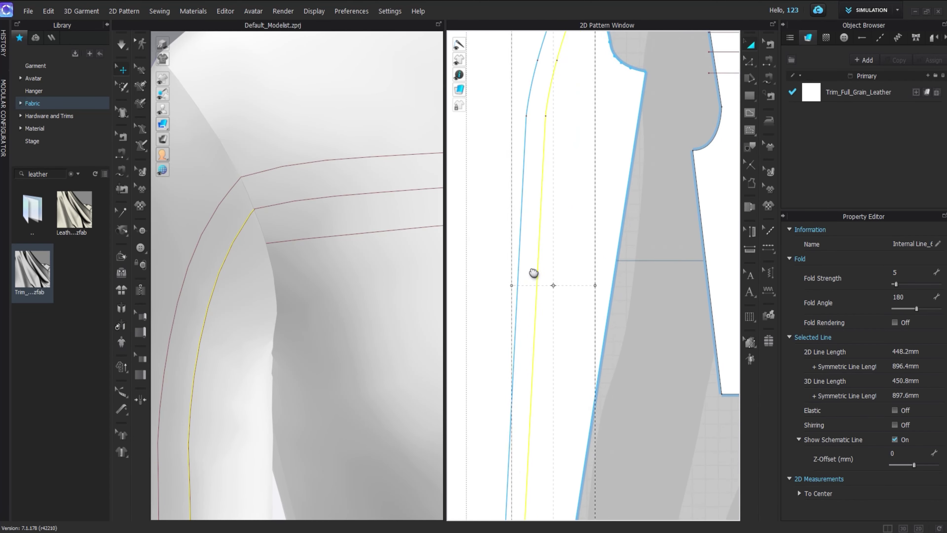
{"action": "middle_click_drag", "start_coordinate": [534, 273], "coordinate": [526, 287]}
{"action": "key", "text": "ctrl+c"}
{"action": "key", "text": "ctrl+v"}
{"action": "mouse_move", "coordinate": [551, 297]}
{"action": "left_mouse_down"}
{"action": "mouse_move", "coordinate": [493, 285]}
{"action": "mouse_move", "coordinate": [550, 294]}
{"action": "left_mouse_up"}
{"action": "scroll", "coordinate": [550, 298], "scroll_direction": "up", "scroll_amount": 3}
{"action": "scroll", "coordinate": [552, 295], "scroll_direction": "down", "scroll_amount": 6}
{"action": "middle_click_drag", "start_coordinate": [581, 220], "coordinate": [568, 264]}
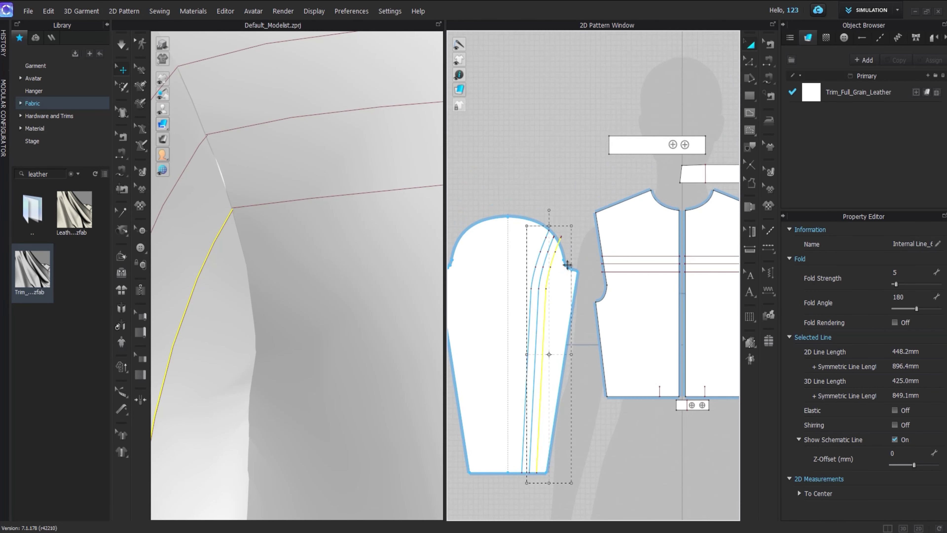
Add a point where the third sleeve line crosses the cap edge, fit it to the edge and remove the excess beyond it.
{"action": "scroll", "coordinate": [555, 239], "scroll_direction": "up", "scroll_amount": 8}
{"action": "key", "text": "z"}
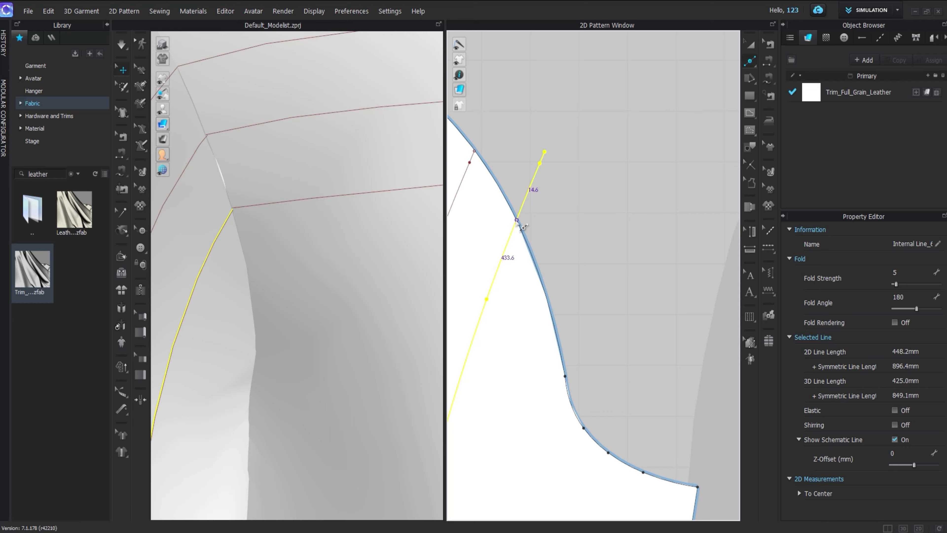
{"action": "left_click", "coordinate": [517, 220]}
{"action": "key", "text": "z"}
{"action": "scroll", "coordinate": [516, 220], "scroll_direction": "up", "scroll_amount": 5}
{"action": "left_click_drag", "start_coordinate": [517, 224], "coordinate": [513, 220]}
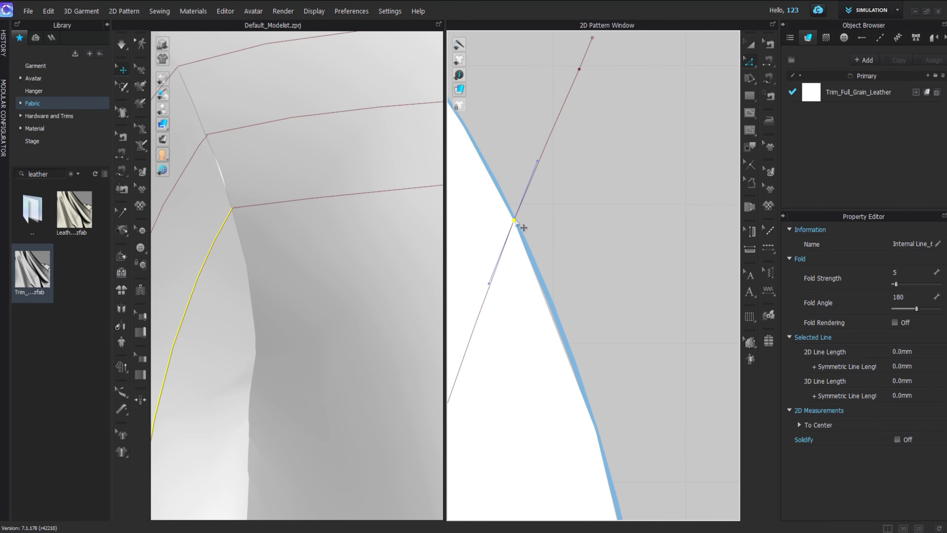
{"action": "scroll", "coordinate": [549, 152], "scroll_direction": "down", "scroll_amount": 8}
{"action": "key", "text": "a"}
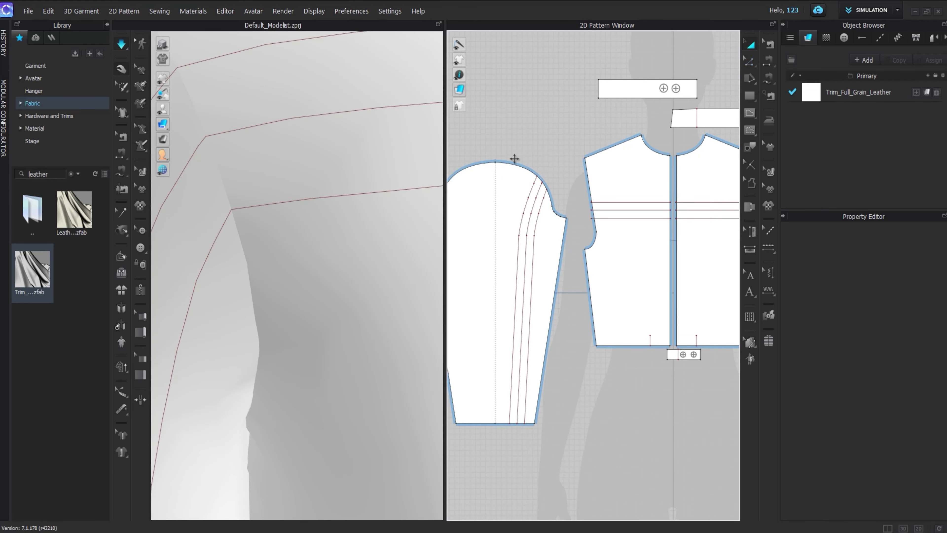
Shift the lower ends of the second and third sleeve lines along the hem toward the first line, then simulate the garment.
{"action": "scroll", "coordinate": [220, 200], "scroll_direction": "down", "scroll_amount": 6}
{"action": "scroll", "coordinate": [526, 428], "scroll_direction": "up", "scroll_amount": 6}
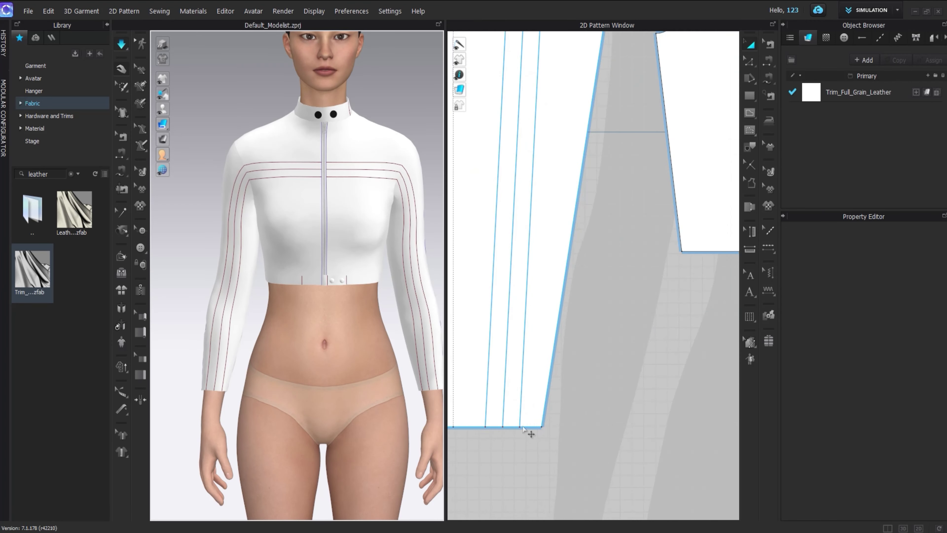
{"action": "key", "text": "z"}
{"action": "left_click", "coordinate": [522, 428]}
{"action": "scroll", "coordinate": [518, 430], "scroll_direction": "up", "scroll_amount": 4}
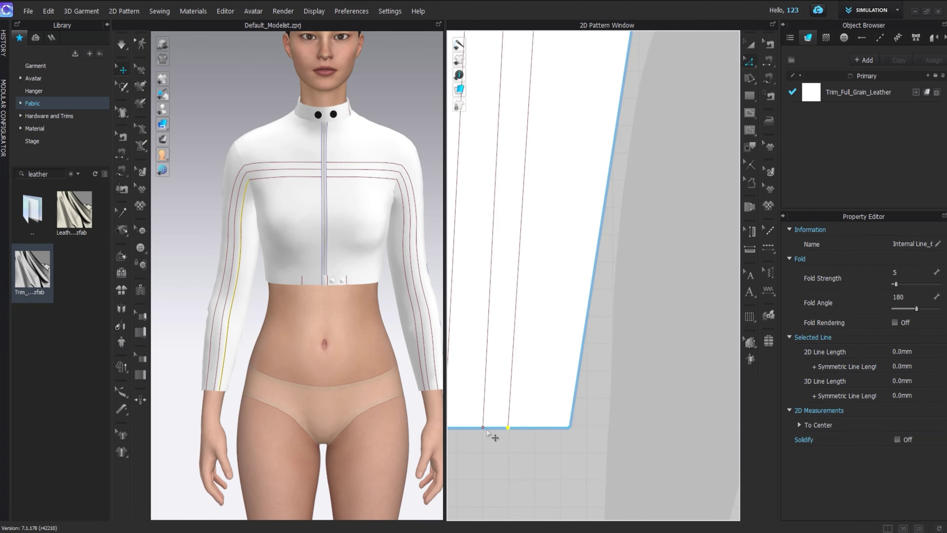
{"action": "middle_click_drag", "start_coordinate": [483, 431], "coordinate": [503, 414]}
{"action": "left_click", "coordinate": [528, 413], "text": "shift"}
{"action": "left_click_drag", "start_coordinate": [503, 412], "coordinate": [483, 411]}
{"action": "key", "text": "space"}
{"action": "mouse_move", "coordinate": [209, 291]}
{"action": "right_mouse_down"}
{"action": "mouse_move", "coordinate": [275, 334]}
{"action": "mouse_move", "coordinate": [209, 282]}
{"action": "right_mouse_up"}
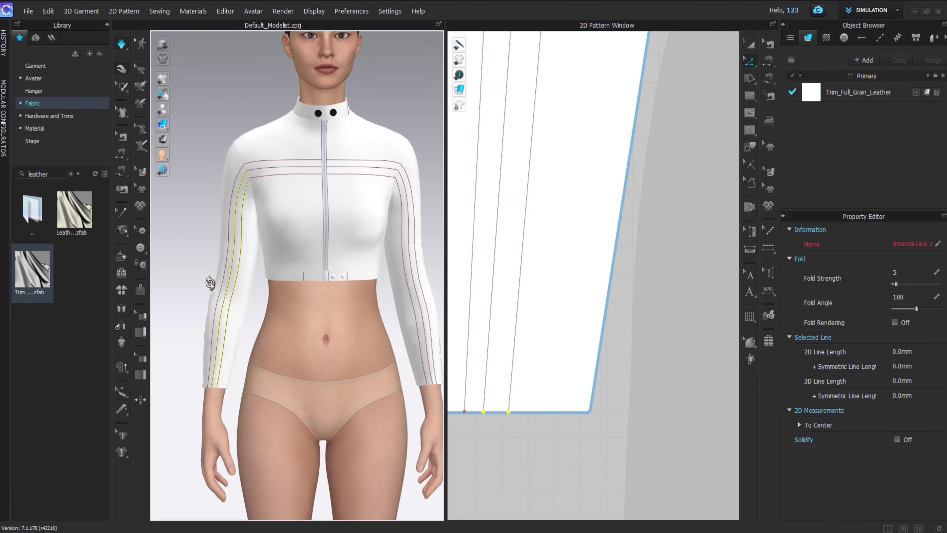
{"action": "middle_click_drag", "start_coordinate": [434, 214], "coordinate": [369, 212]}
{"action": "right_click_drag", "start_coordinate": [370, 212], "coordinate": [336, 216]}
{"action": "scroll", "coordinate": [563, 246], "scroll_direction": "down", "scroll_amount": 8}
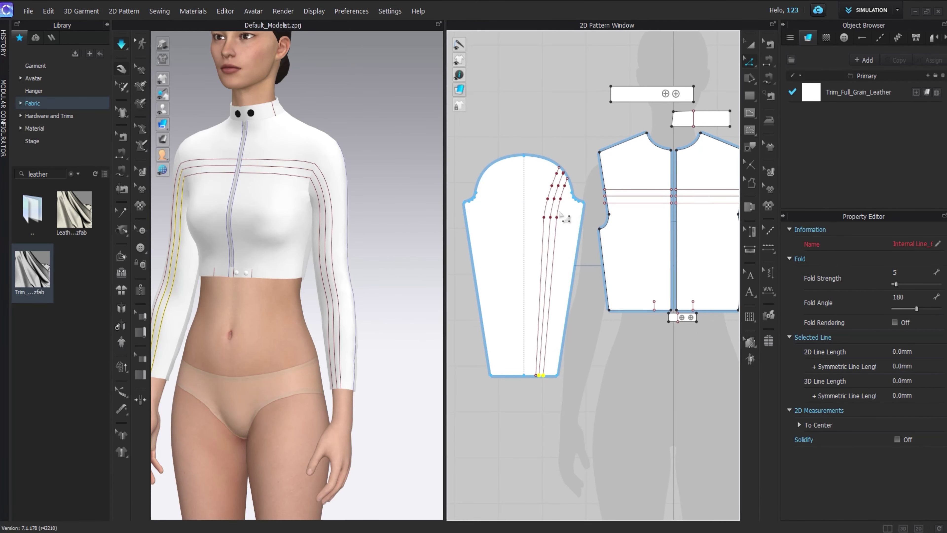
Cut and sew the front bodice along its three chest lines.
{"action": "key", "text": "a"}
{"action": "right_click_drag", "start_coordinate": [185, 226], "coordinate": [293, 212]}
{"action": "middle_click_drag", "start_coordinate": [293, 211], "coordinate": [337, 214]}
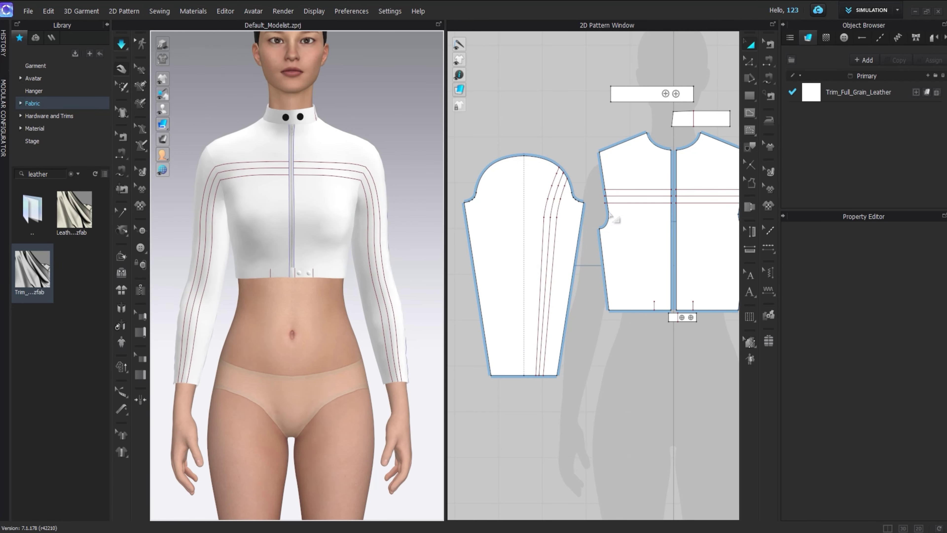
{"action": "scroll", "coordinate": [668, 196], "scroll_direction": "up", "scroll_amount": 3}
{"action": "left_click", "coordinate": [644, 209]}
{"action": "left_click", "coordinate": [642, 197], "text": "shift"}
{"action": "left_click", "coordinate": [641, 186], "text": "shift"}
{"action": "right_click", "coordinate": [641, 187]}
{"action": "left_click", "coordinate": [676, 368]}
Cut and sew the sleeve along its three internal lines, then simulate the garment.
{"action": "middle_click_drag", "start_coordinate": [657, 269], "coordinate": [727, 261]}
{"action": "left_click", "coordinate": [547, 202]}
{"action": "left_click", "coordinate": [539, 200], "text": "shift"}
{"action": "left_click", "coordinate": [528, 199], "text": "shift"}
{"action": "right_click", "coordinate": [528, 199]}
{"action": "left_click", "coordinate": [565, 355]}
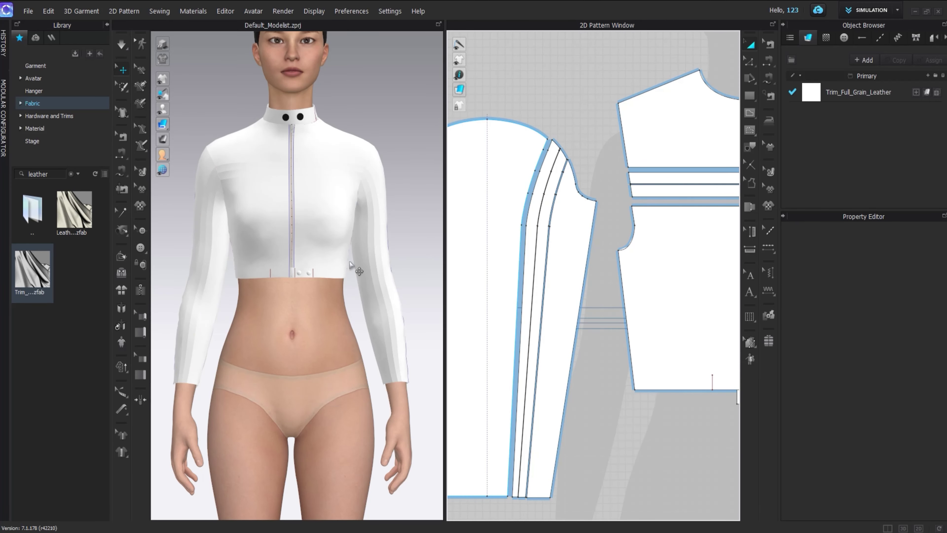
{"action": "key", "text": "space"}
{"action": "scroll", "coordinate": [282, 197], "scroll_direction": "up", "scroll_amount": 5}
Add a new button style and place one button on the lower chest strip of the front, near the zipper.
{"action": "left_click", "coordinate": [242, 105]}
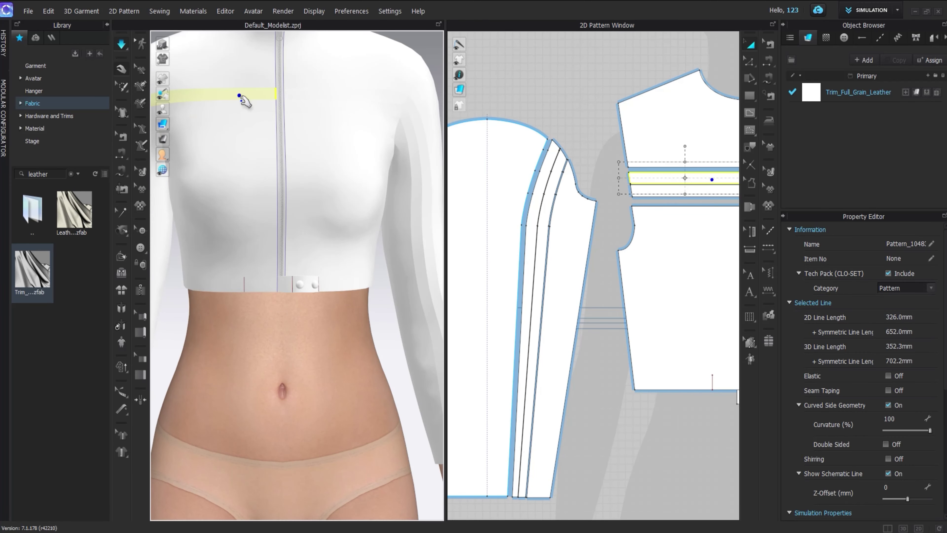
{"action": "scroll", "coordinate": [603, 209], "scroll_direction": "up", "scroll_amount": 5}
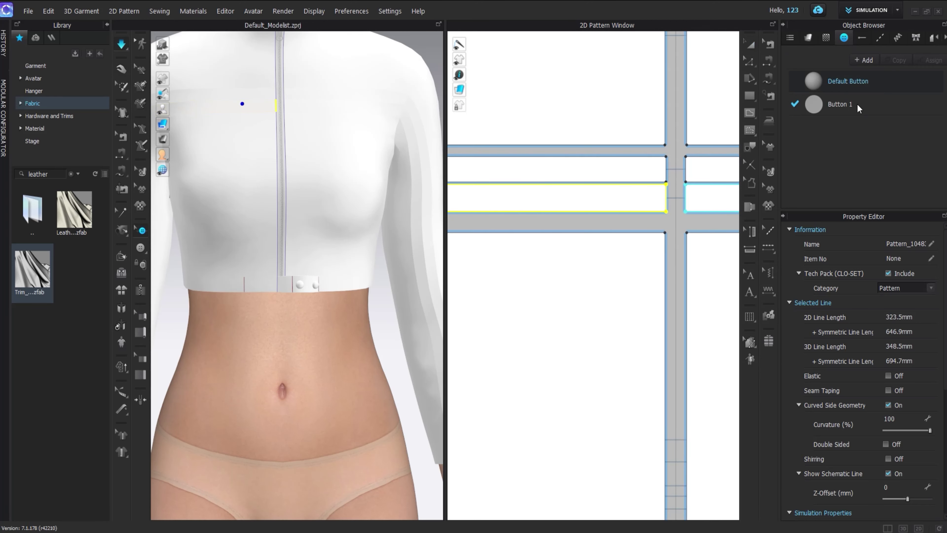
{"action": "left_click", "coordinate": [861, 60]}
{"action": "left_click", "coordinate": [140, 247]}
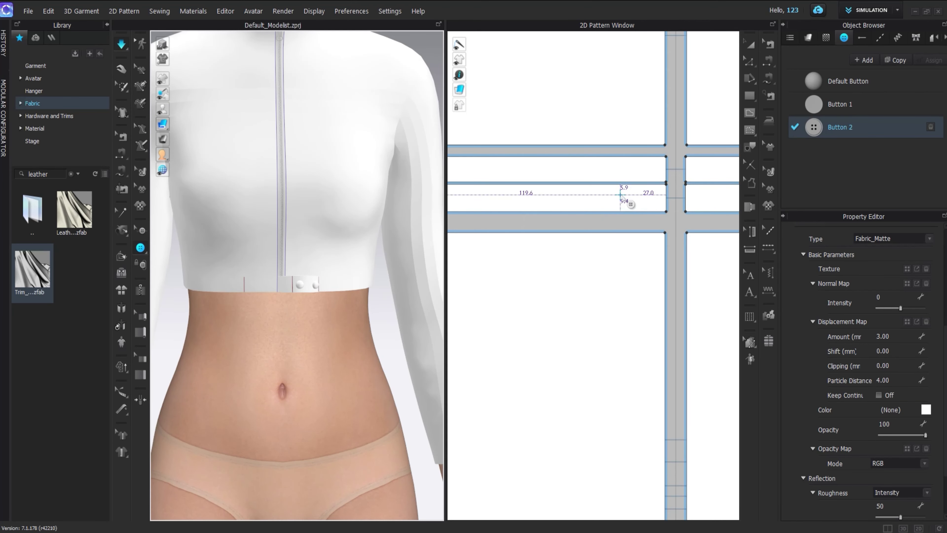
{"action": "left_click", "coordinate": [632, 197]}
{"action": "scroll", "coordinate": [917, 362], "scroll_direction": "down", "scroll_amount": 3}
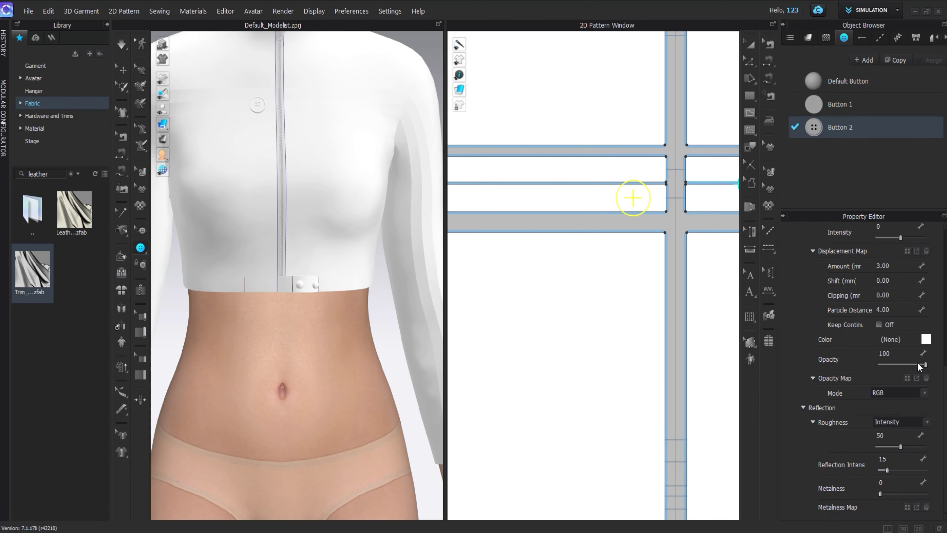
Change the new button's shape to a star and set its width to 15 mm.
{"action": "scroll", "coordinate": [916, 233], "scroll_direction": "up", "scroll_amount": 5}
{"action": "left_click", "coordinate": [916, 233]}
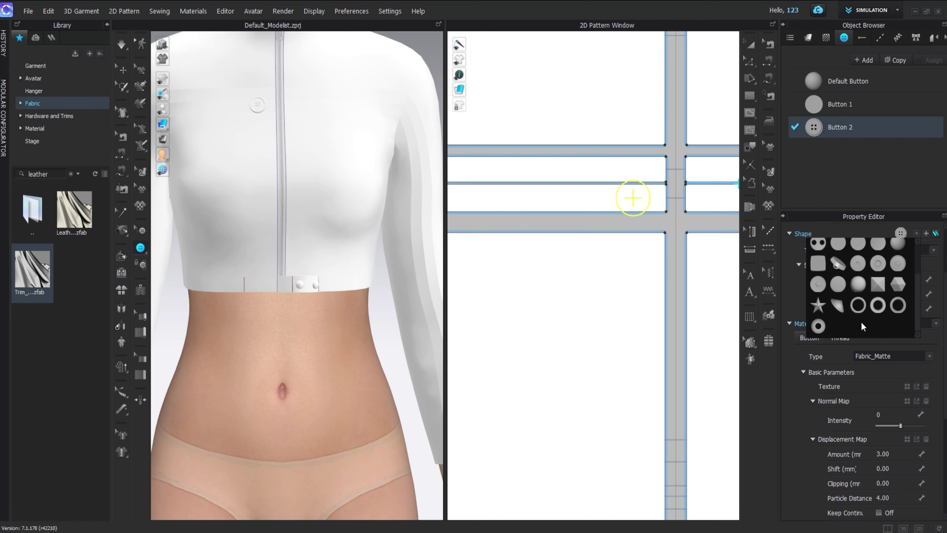
{"action": "left_click", "coordinate": [816, 304]}
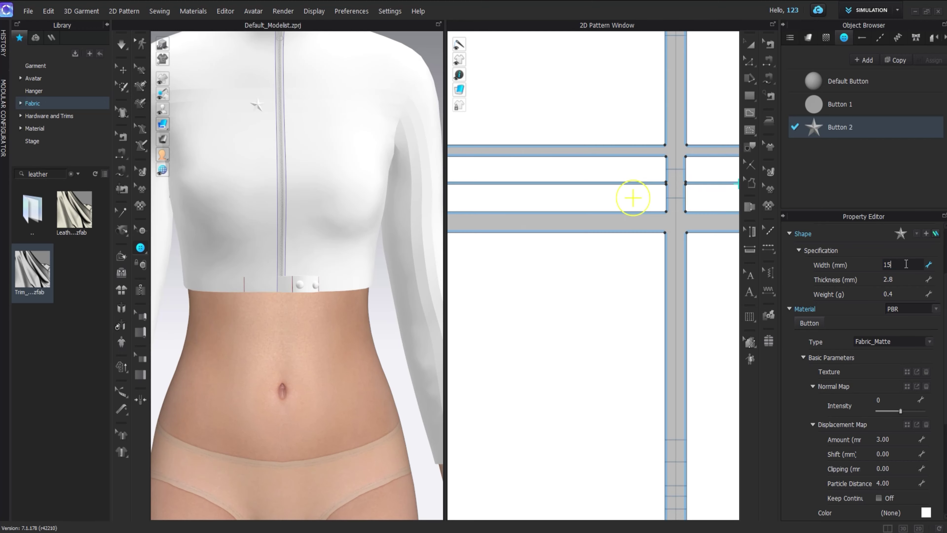
{"action": "mouse_move", "coordinate": [258, 142]}
{"action": "right_mouse_down"}
{"action": "mouse_move", "coordinate": [374, 138]}
{"action": "mouse_move", "coordinate": [263, 133]}
{"action": "right_mouse_up"}
{"action": "scroll", "coordinate": [262, 133], "scroll_direction": "up", "scroll_amount": 5}
{"action": "middle_click_drag", "start_coordinate": [261, 154], "coordinate": [291, 212]}
{"action": "scroll", "coordinate": [628, 193], "scroll_direction": "up", "scroll_amount": 3}
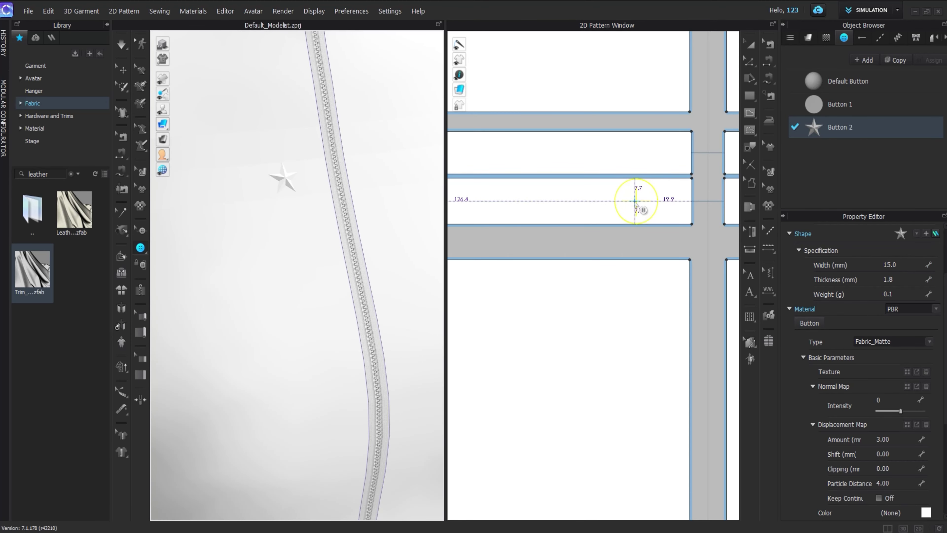
Copy the star button and place the duplicate beside it on the chest strip, toward the armhole.
{"action": "scroll", "coordinate": [636, 203], "scroll_direction": "down", "scroll_amount": 3}
{"action": "key", "text": "a"}
{"action": "left_click", "coordinate": [140, 230]}
{"action": "left_click", "coordinate": [634, 202]}
{"action": "scroll", "coordinate": [635, 202], "scroll_direction": "up", "scroll_amount": 3}
{"action": "middle_click_drag", "start_coordinate": [636, 202], "coordinate": [656, 219]}
{"action": "key", "text": "ctrl+c"}
{"action": "key", "text": "ctrl+v"}
{"action": "left_click", "coordinate": [569, 216]}
{"action": "middle_click_drag", "start_coordinate": [554, 229], "coordinate": [630, 229]}
Duplicate the star buttons until five are spaced along the chest strip to the armhole.
{"action": "left_click", "coordinate": [645, 215]}
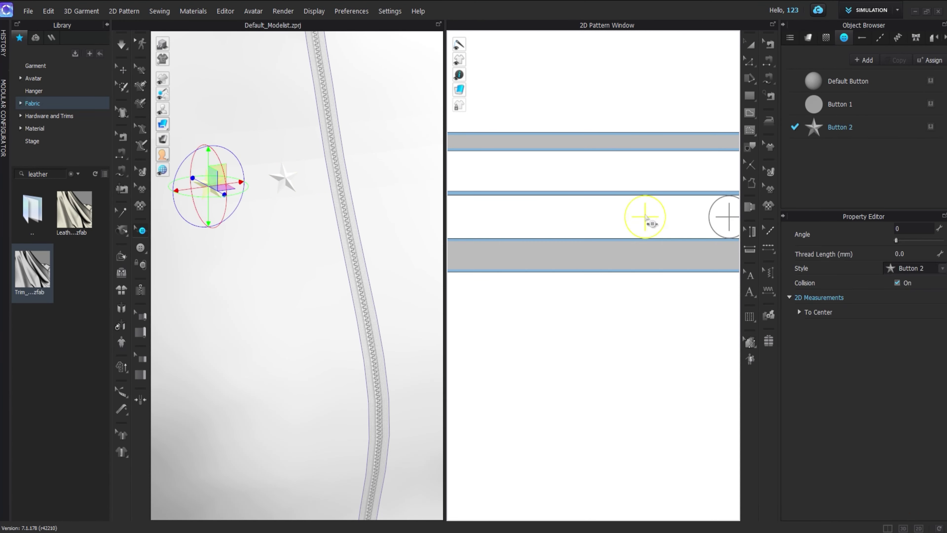
{"action": "left_click", "coordinate": [560, 219]}
{"action": "scroll", "coordinate": [564, 224], "scroll_direction": "down", "scroll_amount": 3}
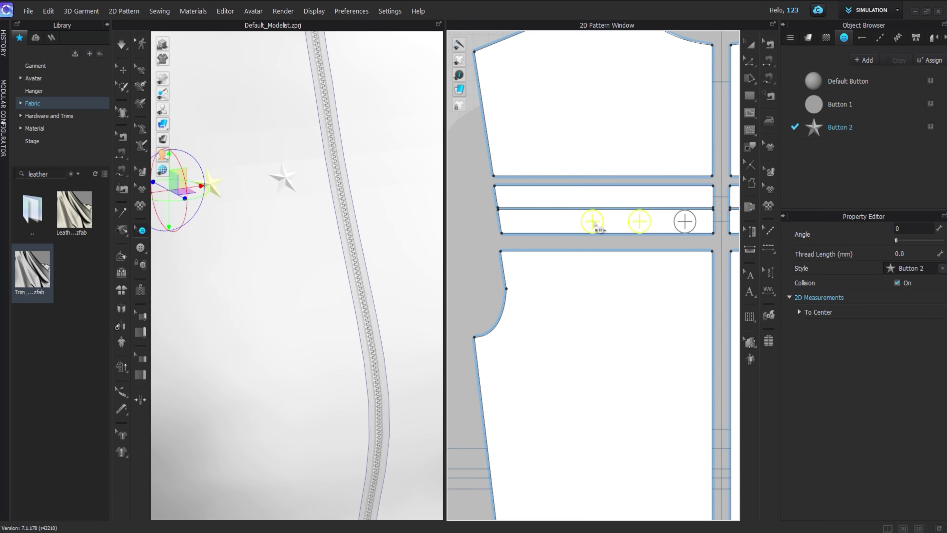
{"action": "key", "text": "ctrl+c"}
{"action": "key", "text": "ctrl+v"}
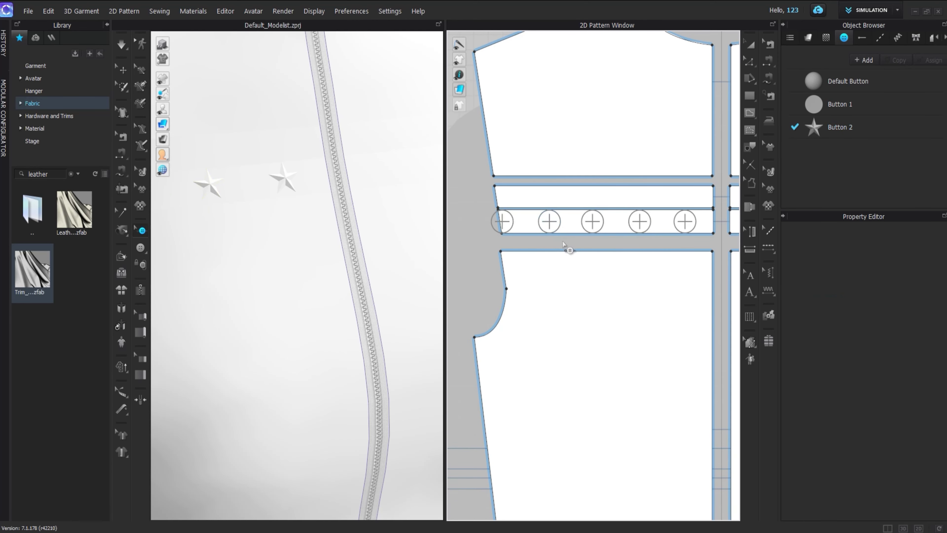
{"action": "scroll", "coordinate": [501, 224], "scroll_direction": "up", "scroll_amount": 2}
{"action": "left_click", "coordinate": [520, 224]}
{"action": "middle_click_drag", "start_coordinate": [730, 230], "coordinate": [528, 214]}
Copy all five star buttons and place the set on the matching chest strip of the opposite front.
{"action": "scroll", "coordinate": [583, 223], "scroll_direction": "down", "scroll_amount": 2}
{"action": "left_click", "coordinate": [638, 221]}
{"action": "scroll", "coordinate": [583, 219], "scroll_direction": "down", "scroll_amount": 2}
{"action": "left_click", "coordinate": [584, 219], "text": "shift"}
{"action": "left_click", "coordinate": [551, 218], "text": "shift"}
{"action": "left_click", "coordinate": [520, 218], "text": "shift"}
{"action": "left_click", "coordinate": [500, 216], "text": "shift"}
{"action": "key", "text": "ctrl+c"}
{"action": "key", "text": "ctrl+v"}
{"action": "middle_click_drag", "start_coordinate": [622, 207], "coordinate": [583, 213]}
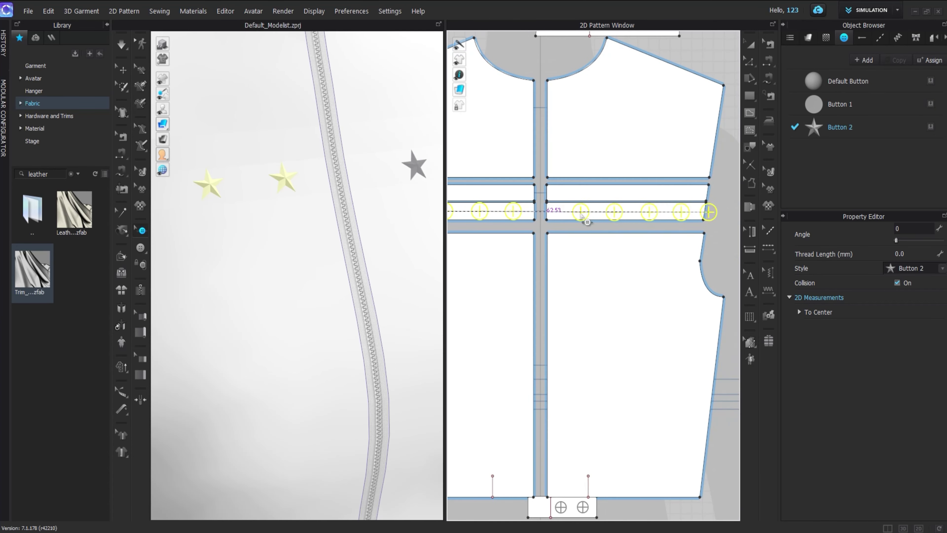
{"action": "scroll", "coordinate": [563, 213], "scroll_direction": "up", "scroll_amount": 2}
{"action": "left_click", "coordinate": [569, 213]}
Simulate the garment and review the row of star buttons across the chest.
{"action": "scroll", "coordinate": [321, 229], "scroll_direction": "down", "scroll_amount": 5}
{"action": "right_click_drag", "start_coordinate": [321, 229], "coordinate": [353, 233]}
{"action": "scroll", "coordinate": [351, 202], "scroll_direction": "down", "scroll_amount": 2}
{"action": "key", "text": "space"}
{"action": "scroll", "coordinate": [351, 195], "scroll_direction": "down", "scroll_amount": 1}
{"action": "right_click_drag", "start_coordinate": [351, 194], "coordinate": [318, 201]}
{"action": "scroll", "coordinate": [319, 202], "scroll_direction": "down", "scroll_amount": 5}
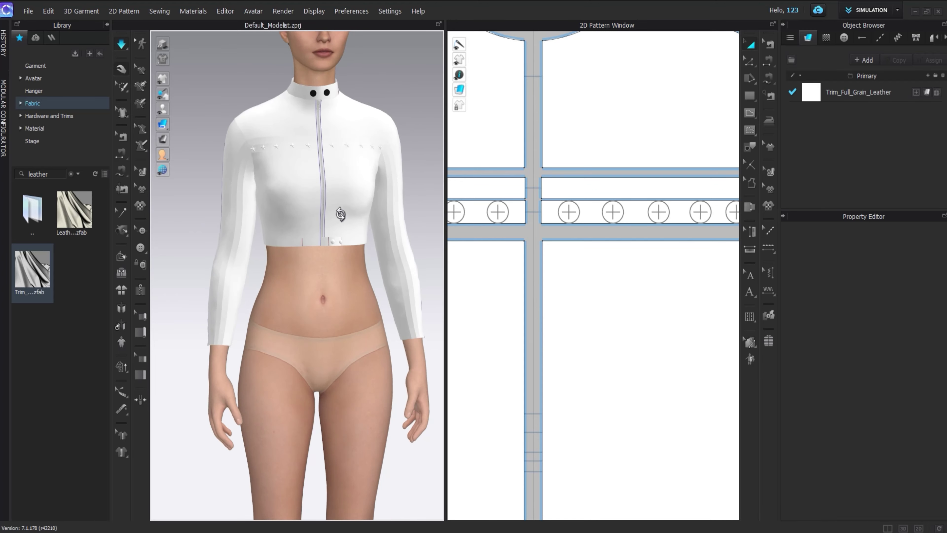
{"action": "scroll", "coordinate": [650, 244], "scroll_direction": "down", "scroll_amount": 6}
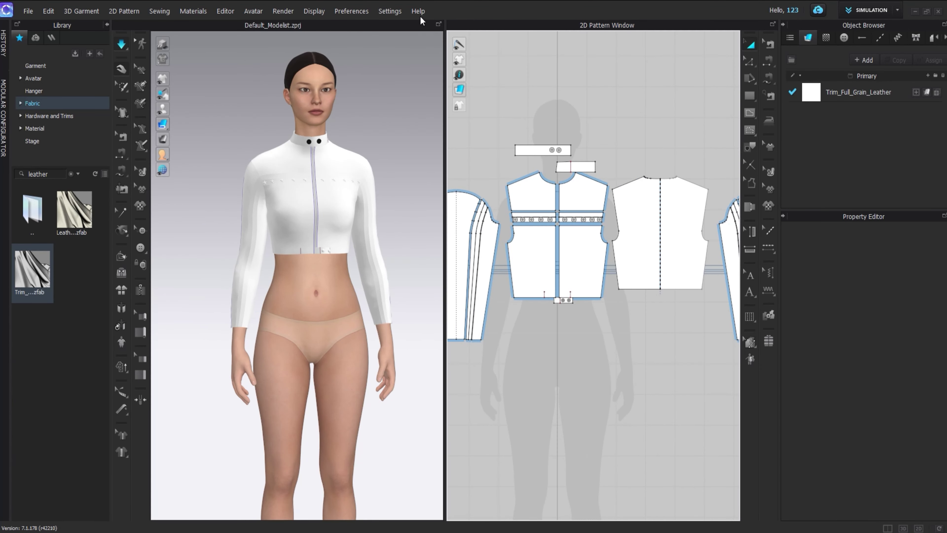
Remove the outermost star button from each front strip and start respacing the four remaining ones on the first front.
{"action": "scroll", "coordinate": [594, 264], "scroll_direction": "up", "scroll_amount": 3}
{"action": "left_click", "coordinate": [142, 231]}
{"action": "scroll", "coordinate": [561, 285], "scroll_direction": "up", "scroll_amount": 4}
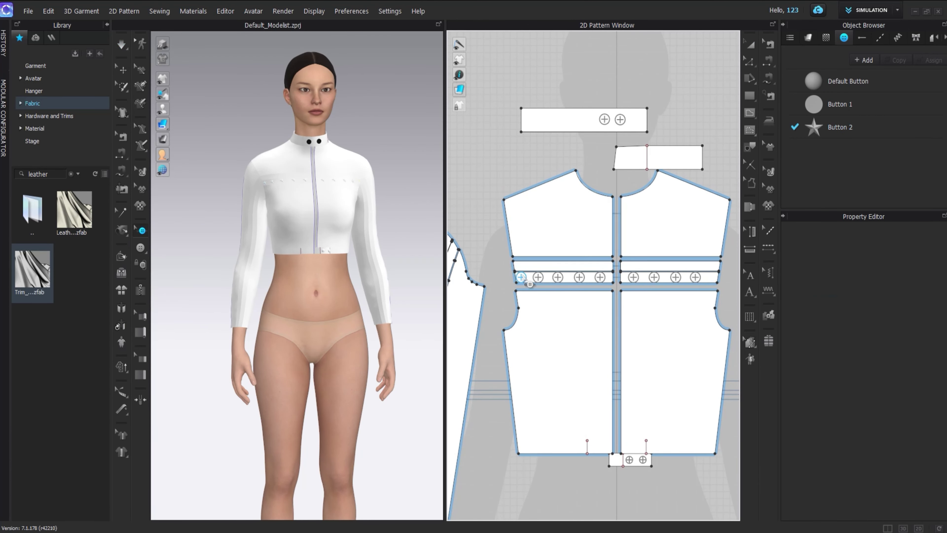
{"action": "left_click_drag", "start_coordinate": [611, 288], "coordinate": [608, 288]}
{"action": "left_click_drag", "start_coordinate": [659, 286], "coordinate": [662, 287]}
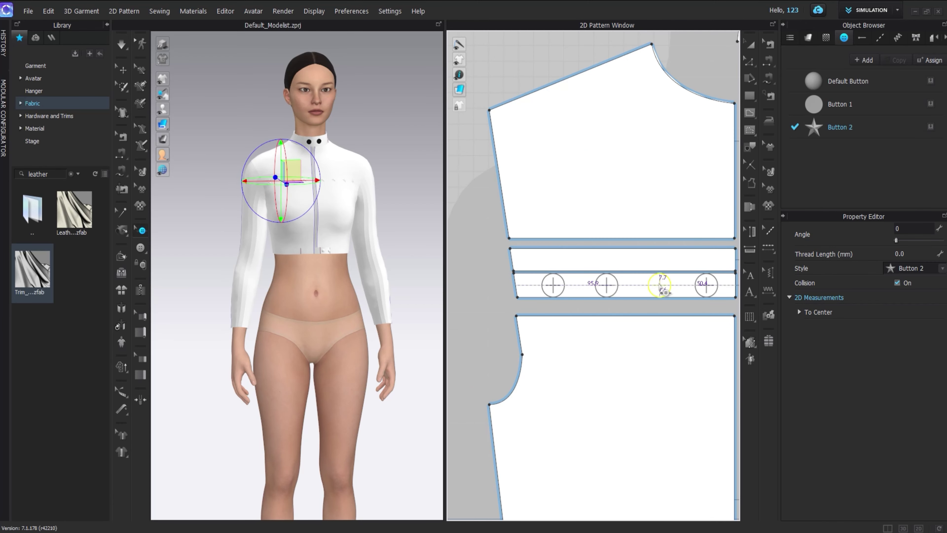
Respace the star buttons on the opposite front's chest strip into an even row of four.
{"action": "scroll", "coordinate": [667, 289], "scroll_direction": "down", "scroll_amount": 2}
{"action": "middle_click_drag", "start_coordinate": [727, 295], "coordinate": [507, 235]}
{"action": "left_click_drag", "start_coordinate": [621, 224], "coordinate": [629, 224]}
{"action": "left_click_drag", "start_coordinate": [584, 225], "coordinate": [590, 224]}
{"action": "left_click", "coordinate": [544, 223]}
{"action": "scroll", "coordinate": [550, 237], "scroll_direction": "down", "scroll_amount": 4}
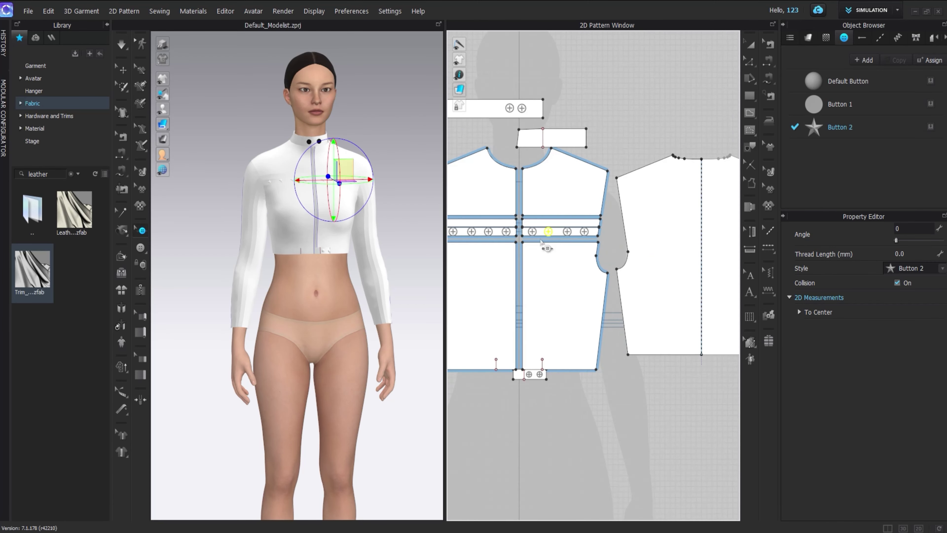
{"action": "key", "text": "a"}
Draw a horizontal internal line across the upper back pattern from armhole to armhole.
{"action": "middle_click_drag", "start_coordinate": [545, 248], "coordinate": [604, 193]}
{"action": "scroll", "coordinate": [593, 232], "scroll_direction": "down", "scroll_amount": 3}
{"action": "scroll", "coordinate": [593, 227], "scroll_direction": "up", "scroll_amount": 3}
{"action": "middle_click_drag", "start_coordinate": [593, 227], "coordinate": [556, 229]}
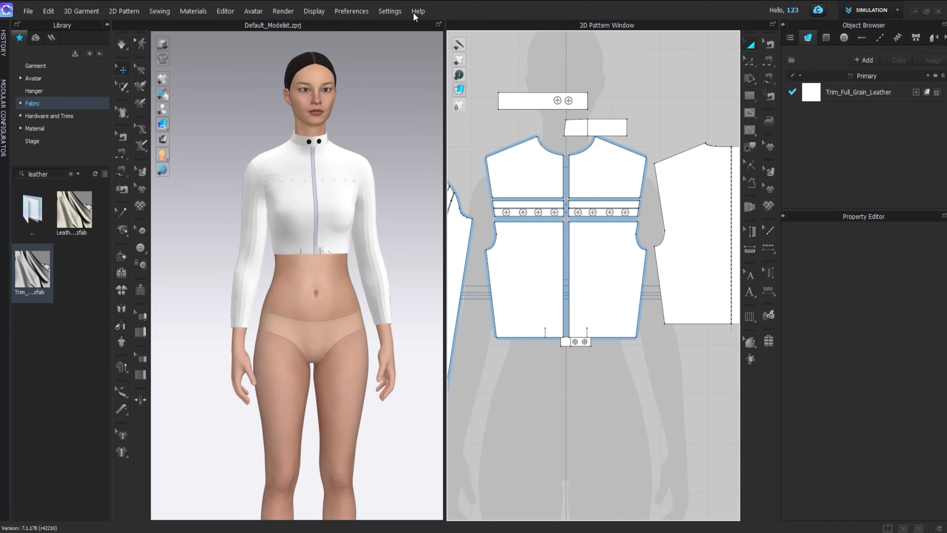
{"action": "right_click_drag", "start_coordinate": [360, 168], "coordinate": [522, 167]}
{"action": "middle_click_drag", "start_coordinate": [545, 168], "coordinate": [459, 156]}
{"action": "scroll", "coordinate": [566, 153], "scroll_direction": "up", "scroll_amount": 5}
{"action": "left_click_drag", "start_coordinate": [565, 153], "coordinate": [551, 139]}
{"action": "middle_click_drag", "start_coordinate": [551, 139], "coordinate": [536, 139]}
{"action": "left_click", "coordinate": [750, 113]}
{"action": "scroll", "coordinate": [563, 228], "scroll_direction": "down", "scroll_amount": 3}
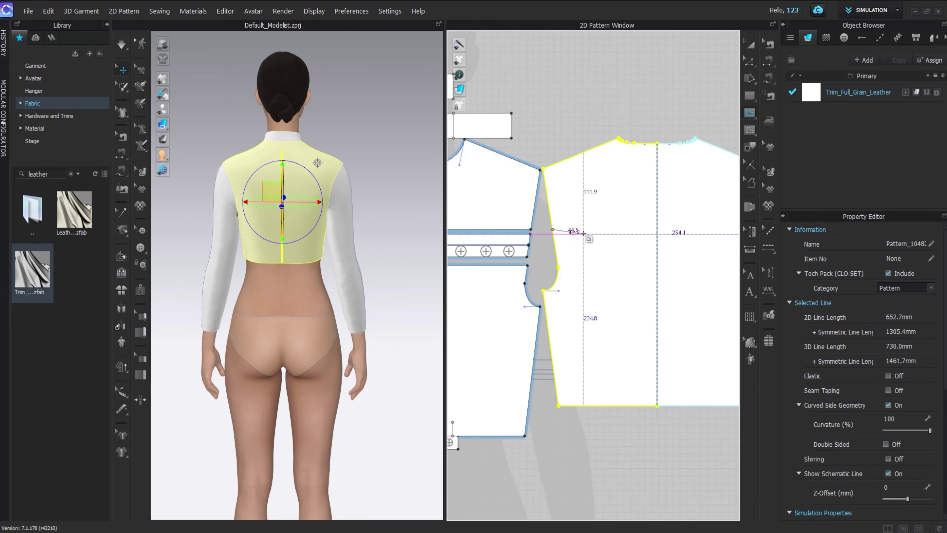
{"action": "middle_click_drag", "start_coordinate": [588, 237], "coordinate": [533, 232]}
{"action": "left_click", "coordinate": [498, 223]}
{"action": "double_click", "coordinate": [707, 223]}
Trim the back's internal line at the center back so it covers only one half of the symmetric pattern.
{"action": "left_click", "coordinate": [750, 45]}
{"action": "right_click_drag", "start_coordinate": [351, 209], "coordinate": [347, 199]}
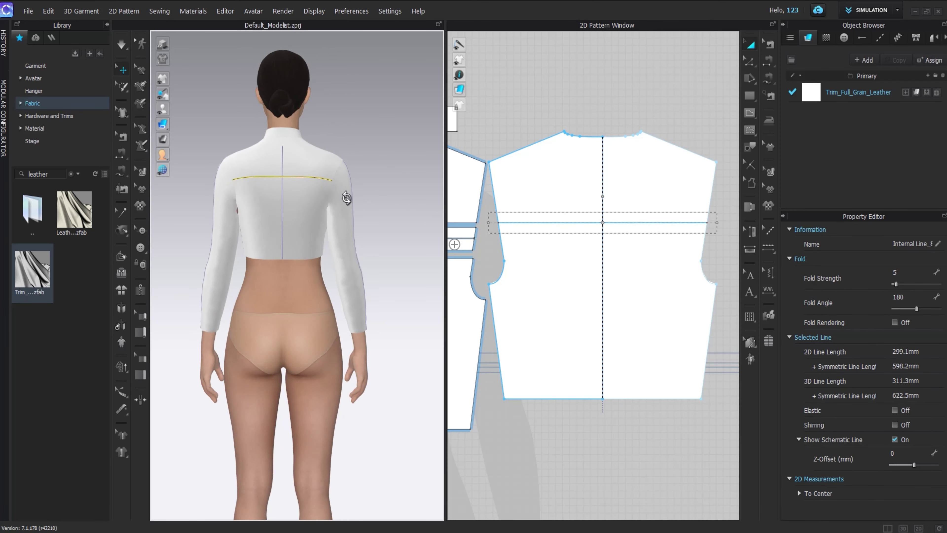
{"action": "key", "text": "z"}
{"action": "left_click", "coordinate": [602, 234]}
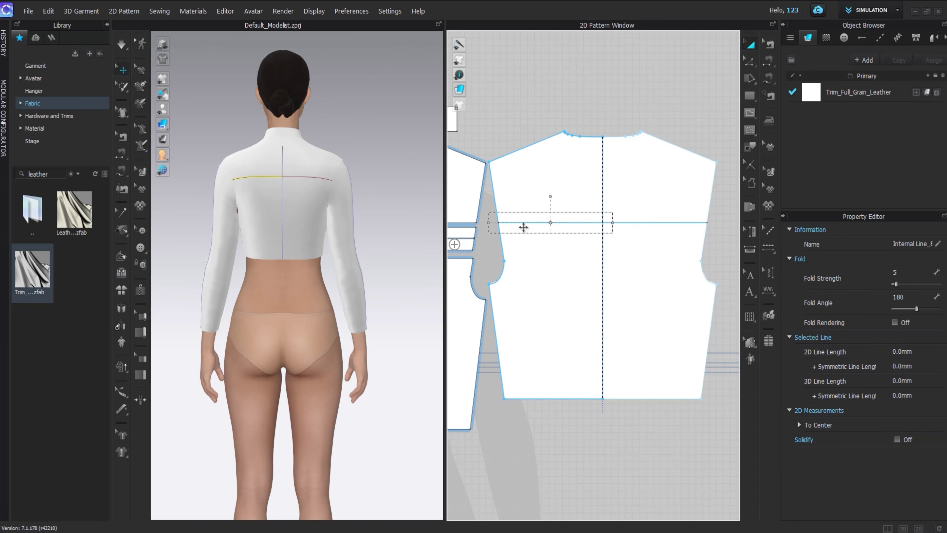
Straighten the back's internal line by realigning its points so it runs from center back to the armhole edge.
{"action": "scroll", "coordinate": [535, 196], "scroll_direction": "up", "scroll_amount": 5}
{"action": "key", "text": "x"}
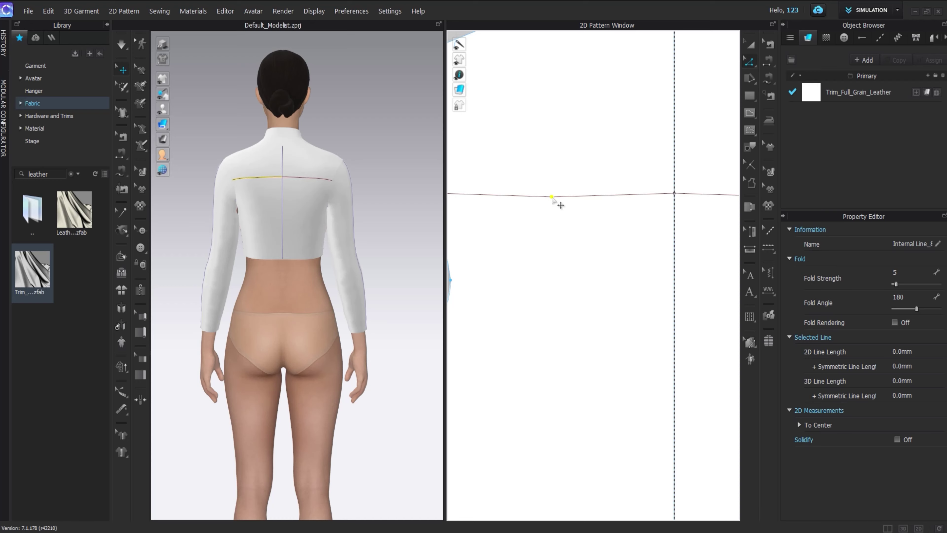
{"action": "right_click_drag", "start_coordinate": [170, 199], "coordinate": [367, 204]}
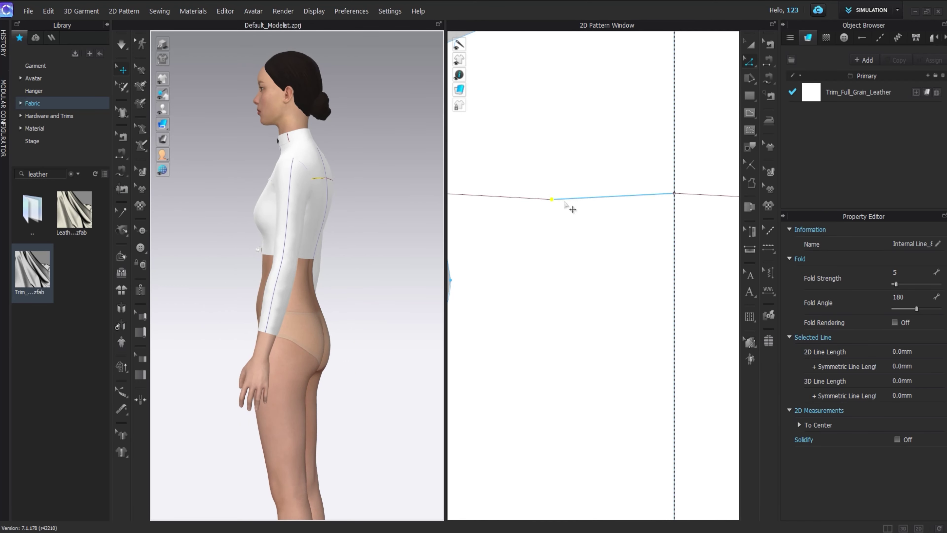
{"action": "scroll", "coordinate": [554, 224], "scroll_direction": "down", "scroll_amount": 3}
{"action": "scroll", "coordinate": [510, 225], "scroll_direction": "up", "scroll_amount": 2}
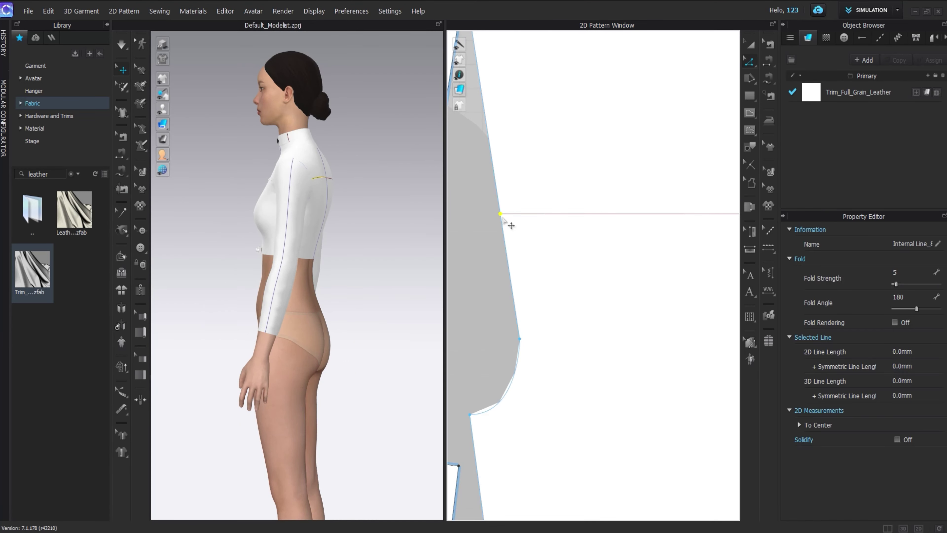
{"action": "left_click", "coordinate": [499, 206]}
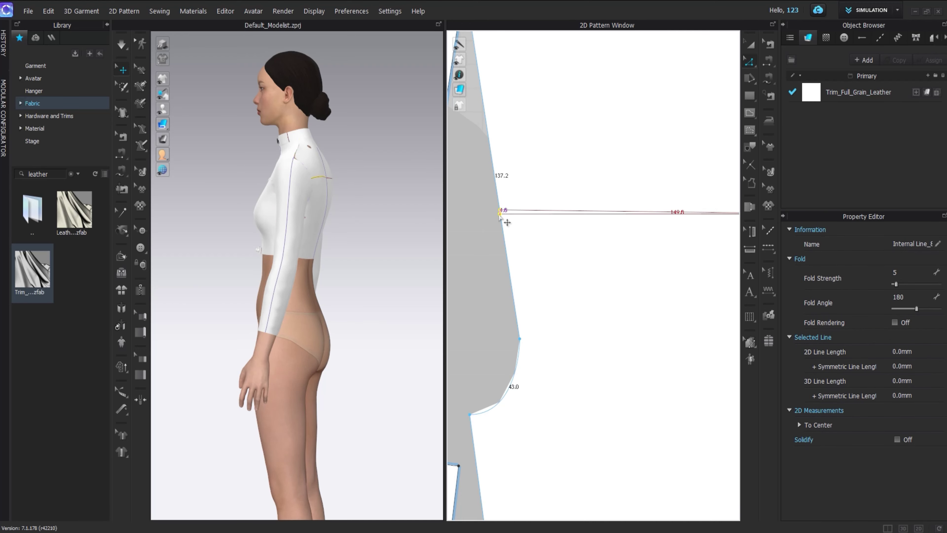
{"action": "key", "text": "space"}
{"action": "right_click_drag", "start_coordinate": [304, 200], "coordinate": [112, 204]}
{"action": "scroll", "coordinate": [290, 213], "scroll_direction": "down", "scroll_amount": 2}
{"action": "scroll", "coordinate": [561, 225], "scroll_direction": "down", "scroll_amount": 3}
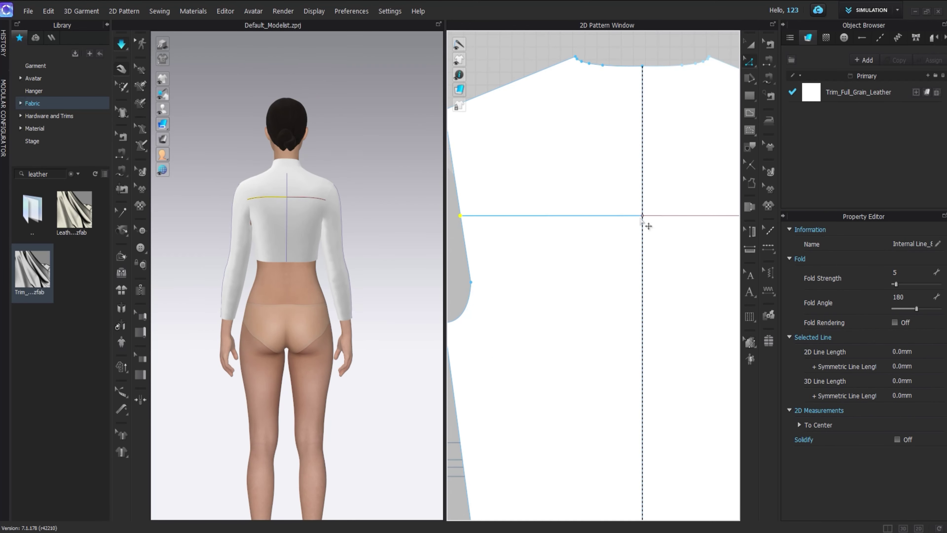
Duplicate the back's internal line about 13.5 mm below the original.
{"action": "left_click", "coordinate": [575, 216]}
{"action": "scroll", "coordinate": [610, 178], "scroll_direction": "up", "scroll_amount": 5}
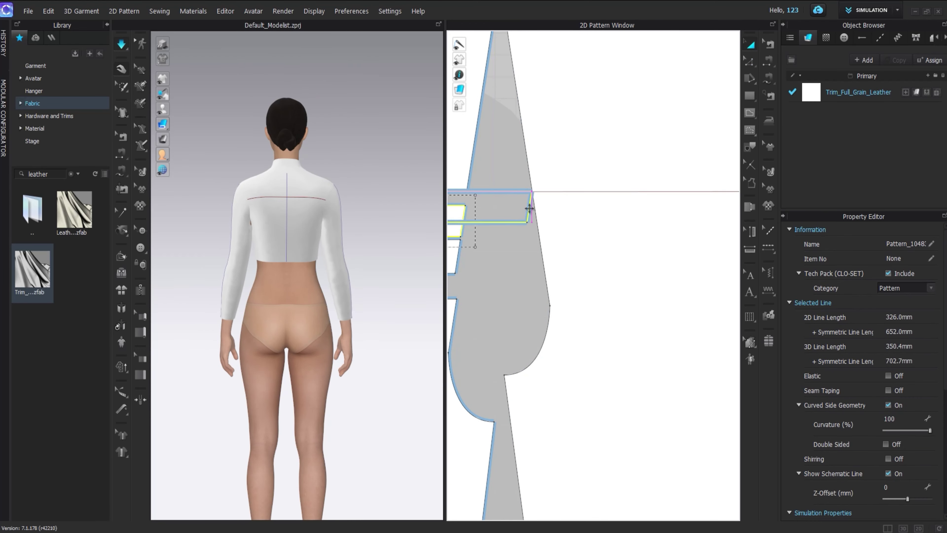
{"action": "scroll", "coordinate": [668, 224], "scroll_direction": "down", "scroll_amount": 2}
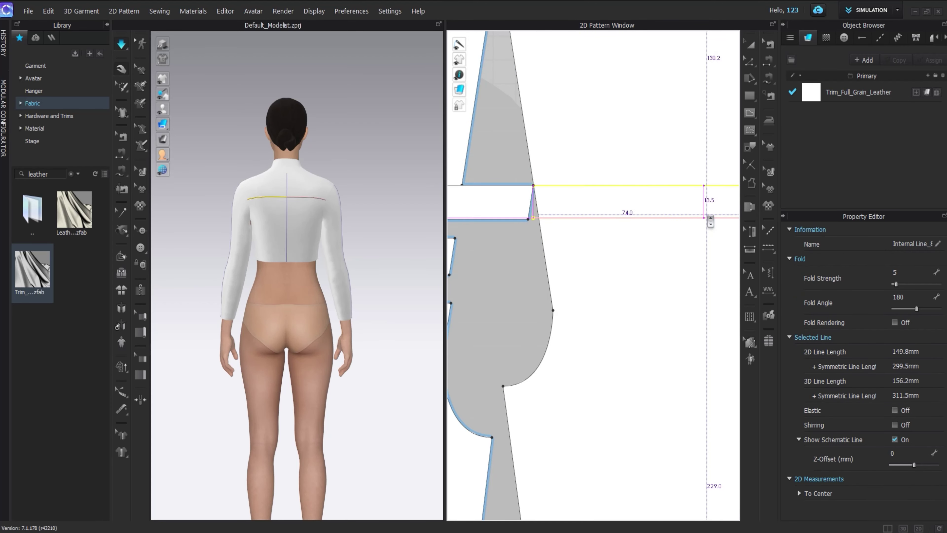
{"action": "left_click", "coordinate": [707, 216]}
{"action": "mouse_move", "coordinate": [315, 219]}
{"action": "right_mouse_down"}
{"action": "mouse_move", "coordinate": [365, 207]}
{"action": "mouse_move", "coordinate": [317, 205]}
{"action": "right_mouse_up"}
{"action": "scroll", "coordinate": [596, 231], "scroll_direction": "down", "scroll_amount": 2}
{"action": "middle_click_drag", "start_coordinate": [599, 233], "coordinate": [507, 218]}
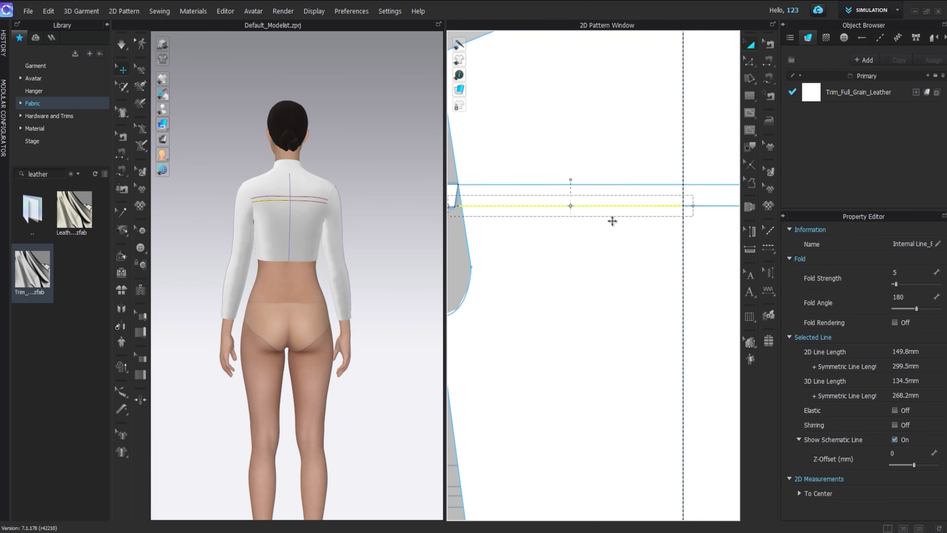
Adjust the second back line so its ends meet the center back and the armhole edge.
{"action": "scroll", "coordinate": [671, 209], "scroll_direction": "up", "scroll_amount": 2}
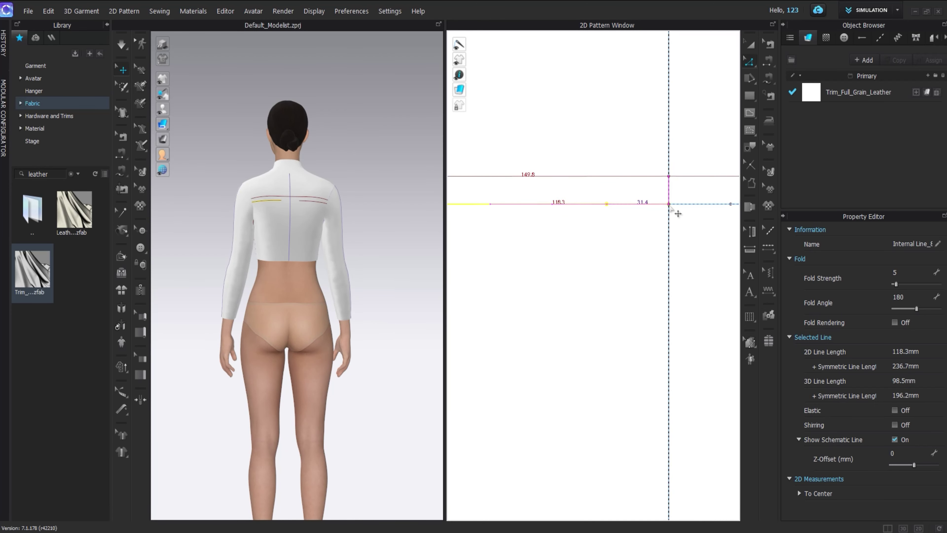
{"action": "left_click_drag", "start_coordinate": [669, 206], "coordinate": [669, 205]}
{"action": "scroll", "coordinate": [668, 205], "scroll_direction": "down", "scroll_amount": 2}
{"action": "middle_click_drag", "start_coordinate": [664, 206], "coordinate": [707, 208]}
{"action": "left_click_drag", "start_coordinate": [558, 207], "coordinate": [521, 207]}
{"action": "left_click", "coordinate": [749, 44]}
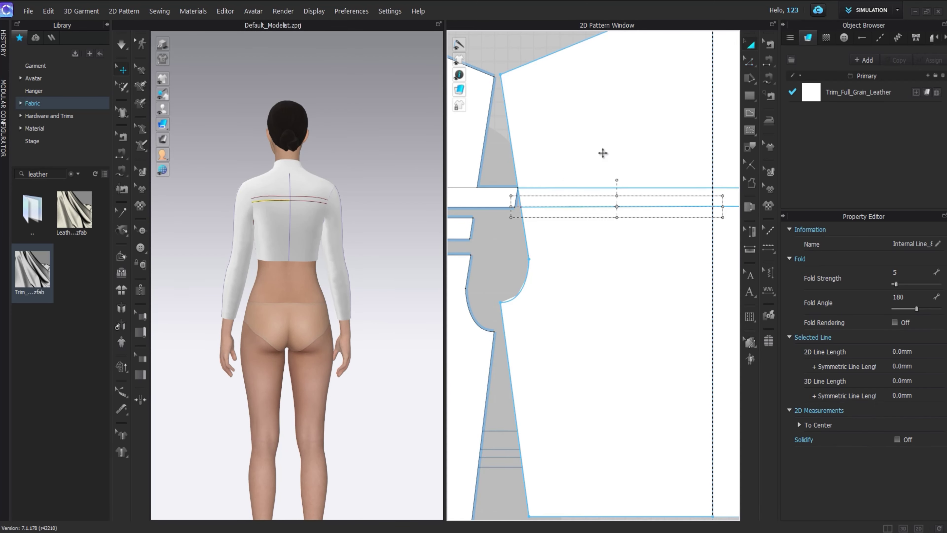
Add a third parallel line below the second on the back and fit its ends to center back and armhole.
{"action": "scroll", "coordinate": [563, 180], "scroll_direction": "up", "scroll_amount": 2}
{"action": "left_click", "coordinate": [536, 215]}
{"action": "left_click_drag", "start_coordinate": [634, 256], "coordinate": [656, 235]}
{"action": "scroll", "coordinate": [626, 244], "scroll_direction": "up", "scroll_amount": 2}
{"action": "left_click_drag", "start_coordinate": [491, 236], "coordinate": [496, 236]}
{"action": "scroll", "coordinate": [497, 237], "scroll_direction": "down", "scroll_amount": 5}
{"action": "scroll", "coordinate": [600, 239], "scroll_direction": "up", "scroll_amount": 3}
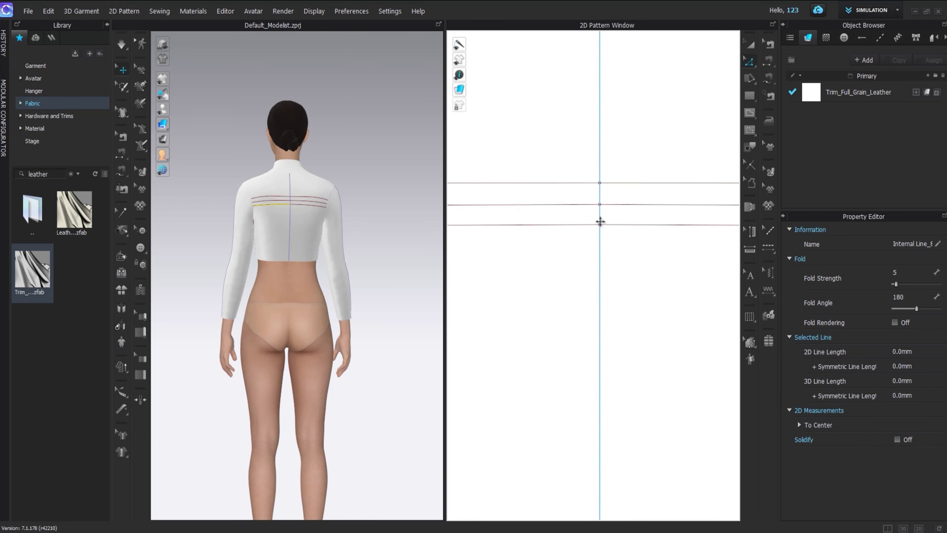
{"action": "scroll", "coordinate": [601, 239], "scroll_direction": "down", "scroll_amount": 4}
{"action": "key", "text": "a"}
{"action": "scroll", "coordinate": [503, 227], "scroll_direction": "up", "scroll_amount": 4}
{"action": "left_click", "coordinate": [516, 212]}
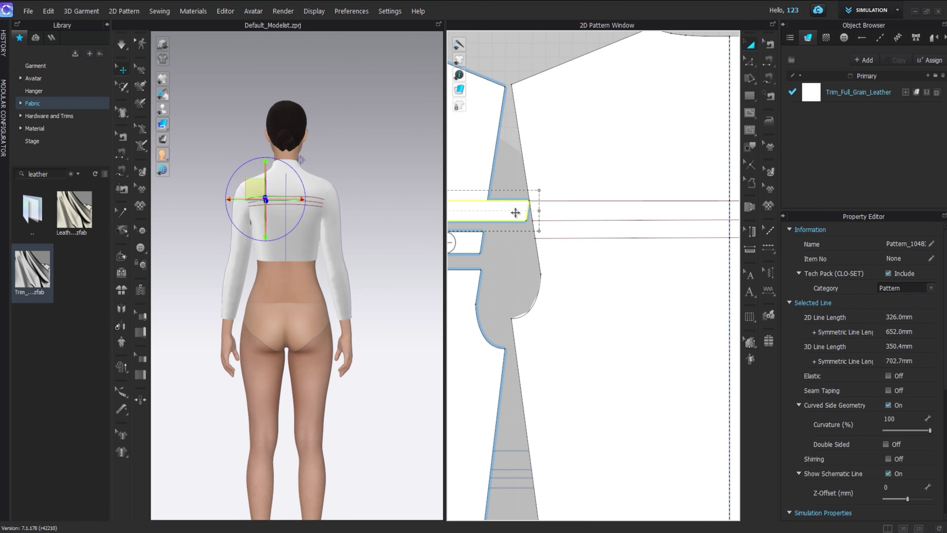
Draw an internal line about 461 mm long down the sleeve's back half, curving from the cap and running straight to the hem.
{"action": "scroll", "coordinate": [516, 212], "scroll_direction": "down", "scroll_amount": 7}
{"action": "scroll", "coordinate": [646, 228], "scroll_direction": "up", "scroll_amount": 4}
{"action": "left_click", "coordinate": [656, 221]}
{"action": "middle_click_drag", "start_coordinate": [665, 210], "coordinate": [665, 187]}
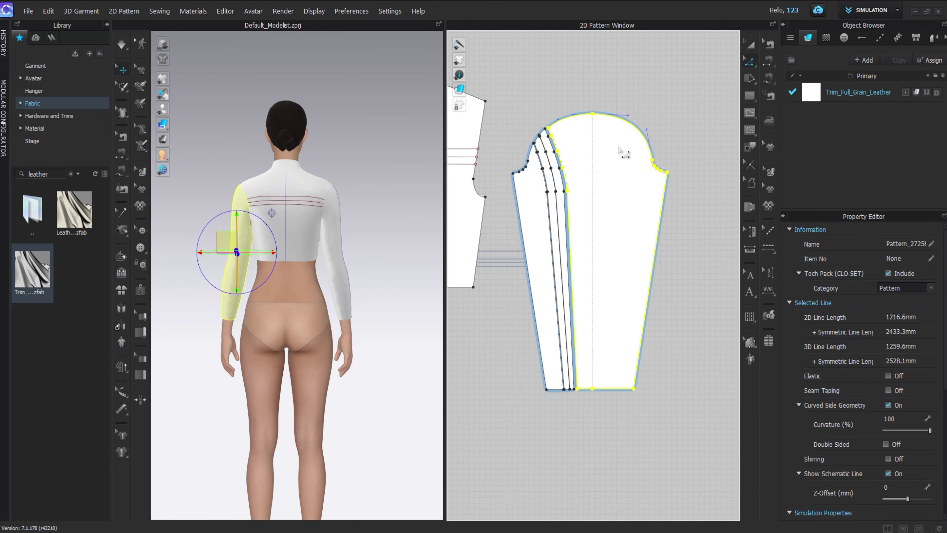
{"action": "left_click", "coordinate": [753, 112]}
{"action": "left_click", "coordinate": [795, 128]}
{"action": "scroll", "coordinate": [653, 164], "scroll_direction": "up", "scroll_amount": 2}
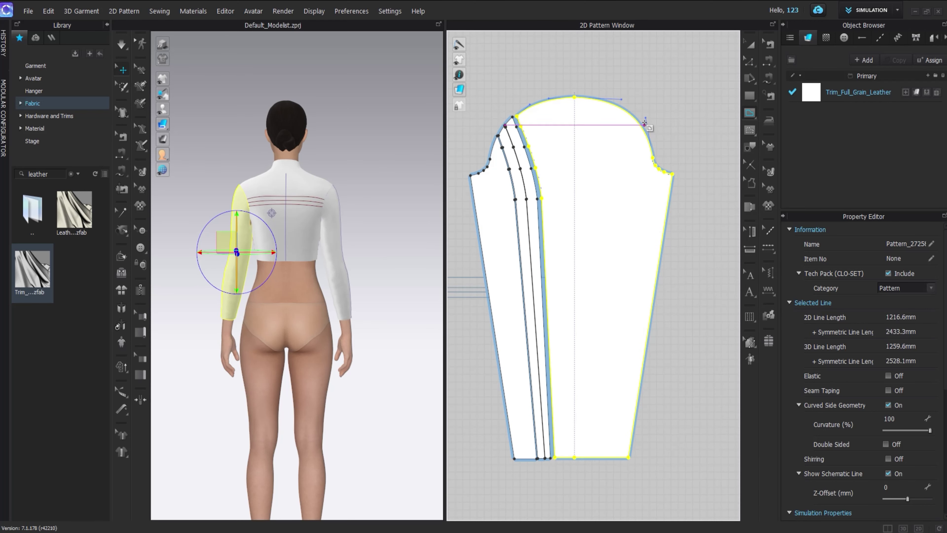
{"action": "left_click", "coordinate": [633, 119]}
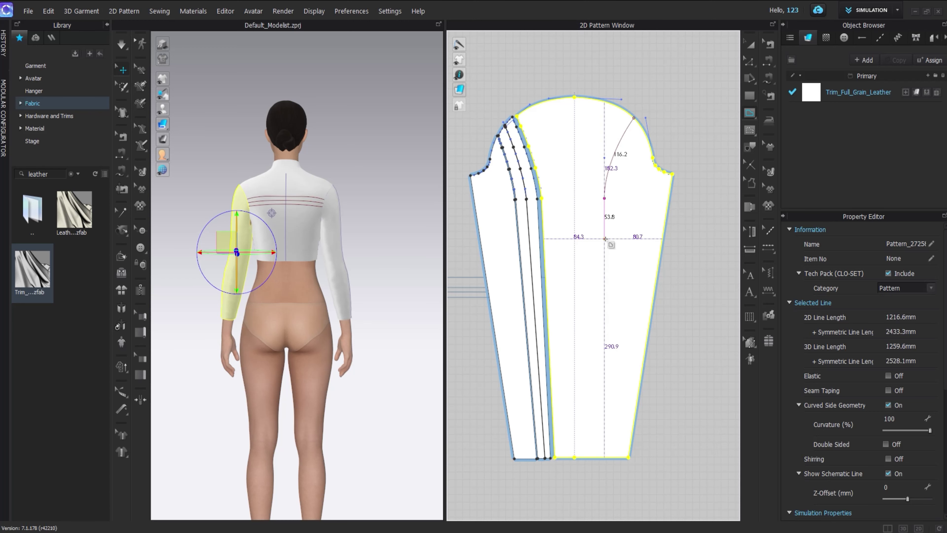
{"action": "left_click", "coordinate": [596, 456]}
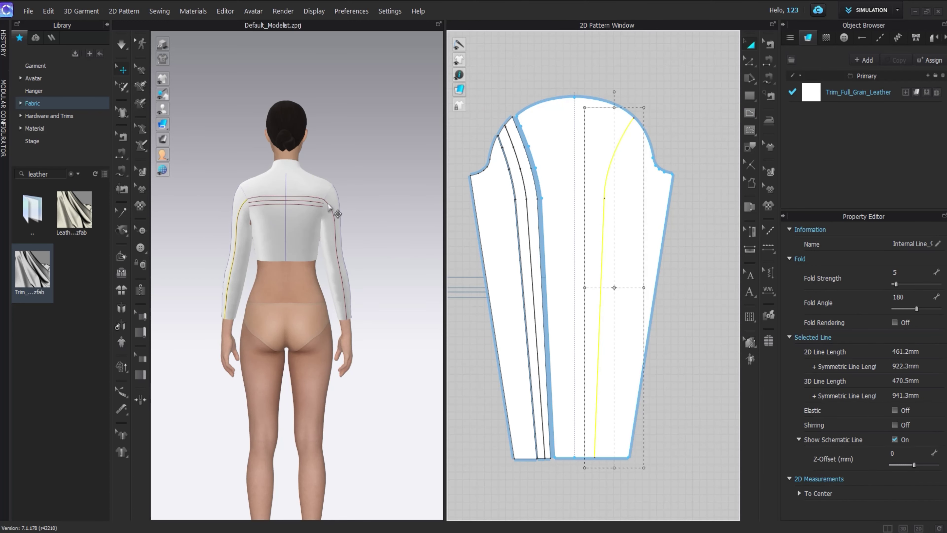
Adjust the sleeve line's upper end on the cap edge to meet the back's top line.
{"action": "scroll", "coordinate": [359, 275], "scroll_direction": "up", "scroll_amount": 5}
{"action": "scroll", "coordinate": [645, 152], "scroll_direction": "up", "scroll_amount": 6}
{"action": "left_click_drag", "start_coordinate": [626, 144], "coordinate": [626, 143]}
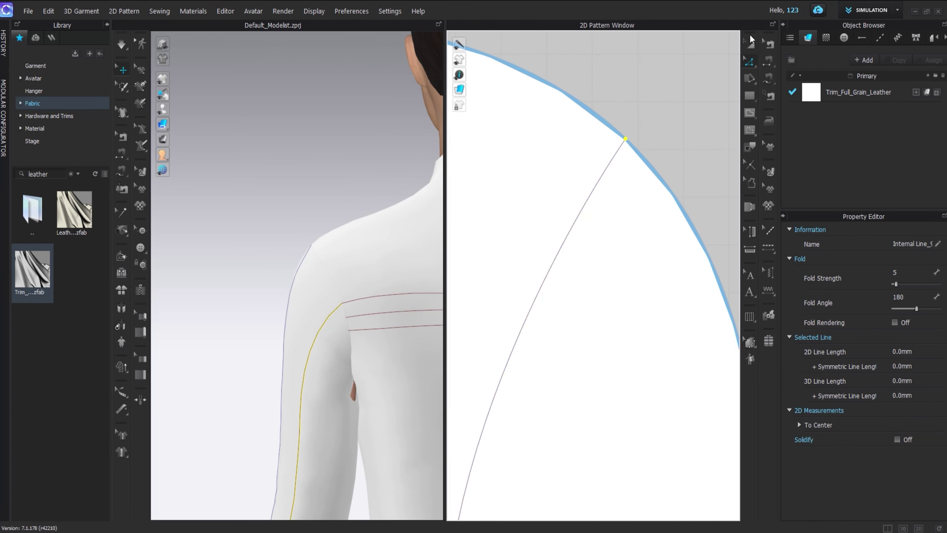
{"action": "left_click", "coordinate": [751, 40]}
Shift the sleeve line's bend point about 5 mm toward the back underarm seam.
{"action": "scroll", "coordinate": [296, 263], "scroll_direction": "down", "scroll_amount": 3}
{"action": "right_click_drag", "start_coordinate": [296, 262], "coordinate": [323, 244]}
{"action": "scroll", "coordinate": [591, 220], "scroll_direction": "down", "scroll_amount": 6}
{"action": "scroll", "coordinate": [522, 296], "scroll_direction": "up", "scroll_amount": 3}
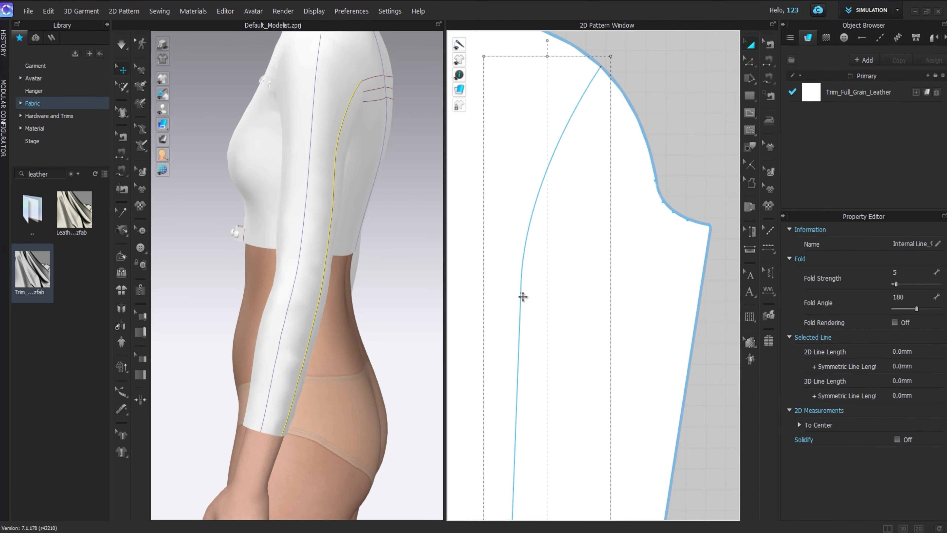
{"action": "scroll", "coordinate": [522, 296], "scroll_direction": "down", "scroll_amount": 2}
{"action": "key", "text": "z"}
{"action": "left_click_drag", "start_coordinate": [523, 295], "coordinate": [533, 296]}
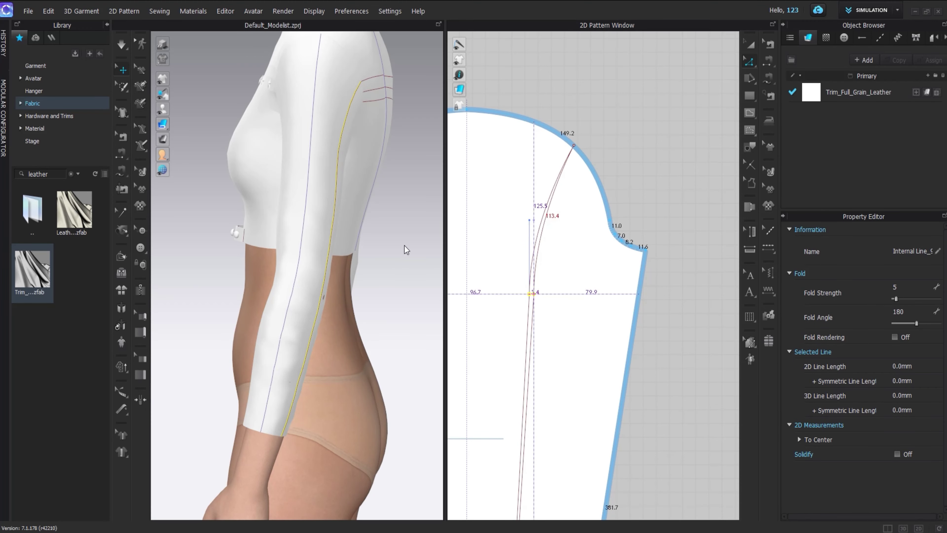
Adjust the lower end of the sleeve's back line along the hem edge.
{"action": "right_click_drag", "start_coordinate": [406, 205], "coordinate": [380, 271]}
{"action": "scroll", "coordinate": [381, 271], "scroll_direction": "down", "scroll_amount": 3}
{"action": "left_click", "coordinate": [403, 257]}
{"action": "scroll", "coordinate": [334, 250], "scroll_direction": "down", "scroll_amount": 2}
{"action": "scroll", "coordinate": [545, 224], "scroll_direction": "down", "scroll_amount": 5}
{"action": "scroll", "coordinate": [539, 351], "scroll_direction": "up", "scroll_amount": 5}
{"action": "left_click", "coordinate": [529, 358]}
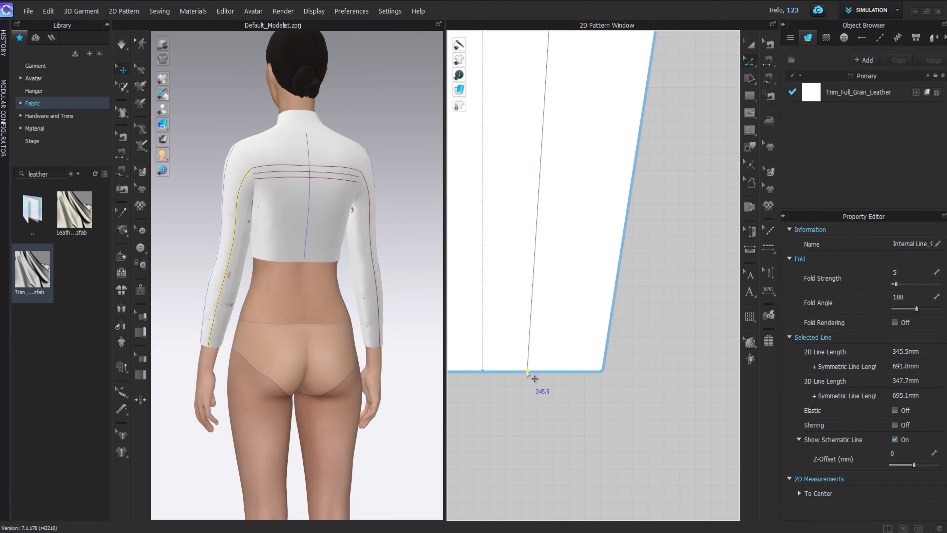
{"action": "scroll", "coordinate": [559, 293], "scroll_direction": "down", "scroll_amount": 3}
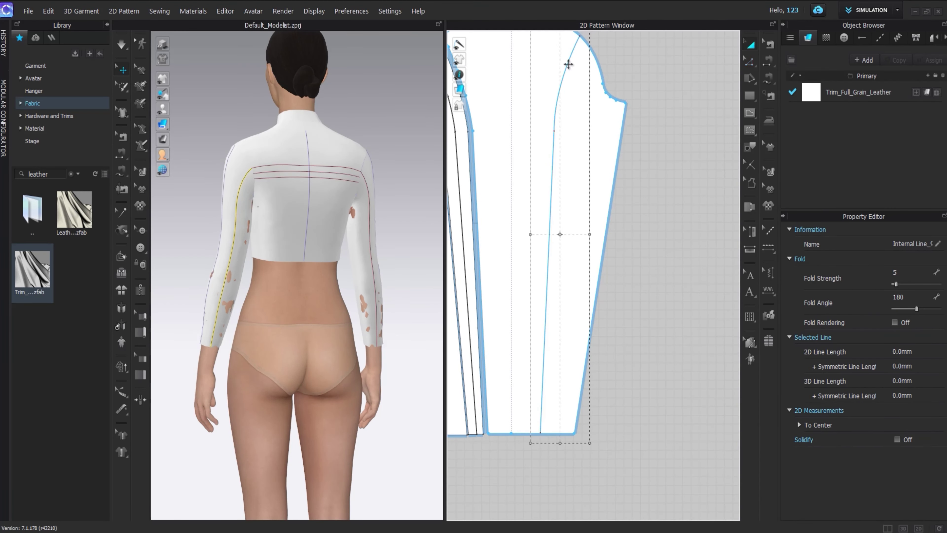
Duplicate the sleeve's curved line into two parallel copies that continue the back's second and third lines.
{"action": "middle_click_drag", "start_coordinate": [569, 64], "coordinate": [550, 160]}
{"action": "scroll", "coordinate": [545, 173], "scroll_direction": "up", "scroll_amount": 4}
{"action": "key", "text": "ctrl+c"}
{"action": "key", "text": "ctrl+v"}
{"action": "scroll", "coordinate": [549, 257], "scroll_direction": "down", "scroll_amount": 3}
{"action": "middle_click_drag", "start_coordinate": [551, 285], "coordinate": [558, 232]}
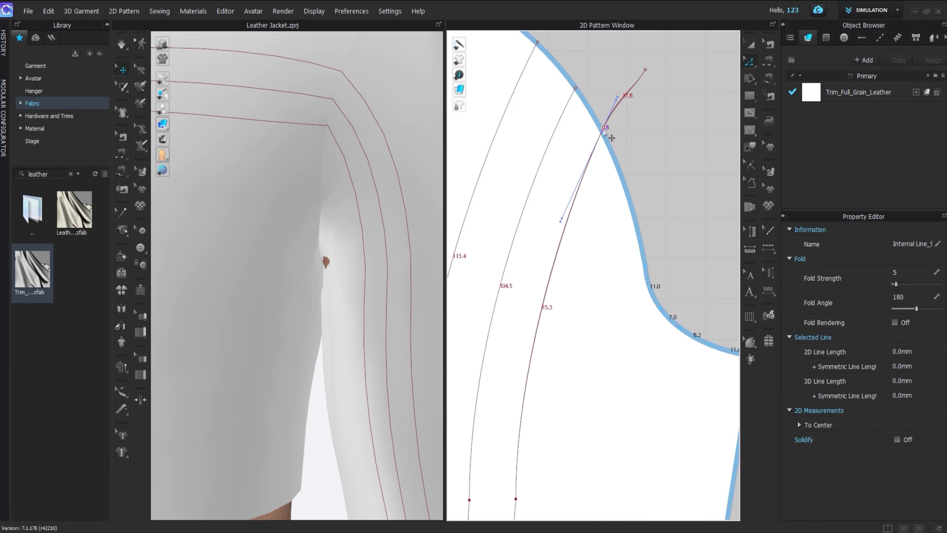
Trim the third sleeve line's upper end onto the cap edge and remove the segment extending past the pattern.
{"action": "left_click", "coordinate": [603, 132]}
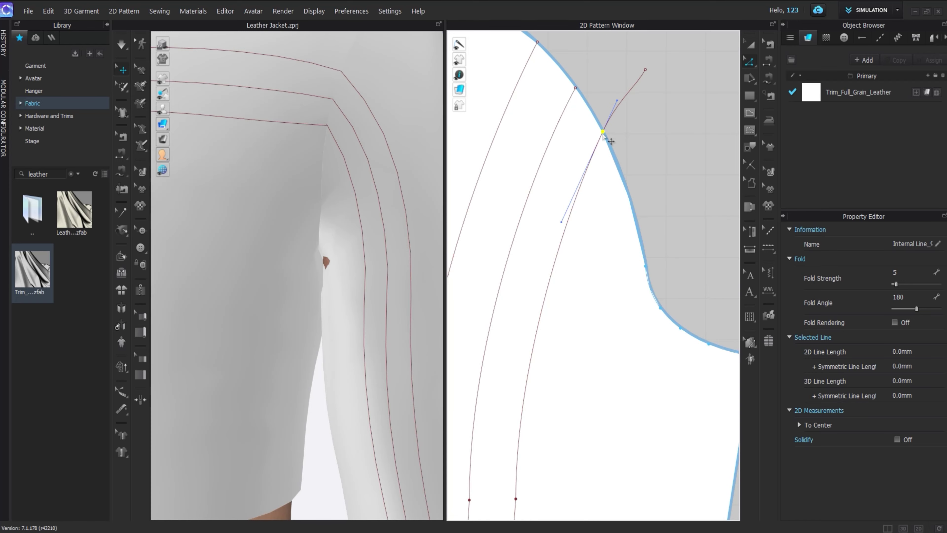
{"action": "scroll", "coordinate": [612, 141], "scroll_direction": "down", "scroll_amount": 5}
{"action": "left_click", "coordinate": [639, 189]}
{"action": "scroll", "coordinate": [639, 188], "scroll_direction": "down", "scroll_amount": 5}
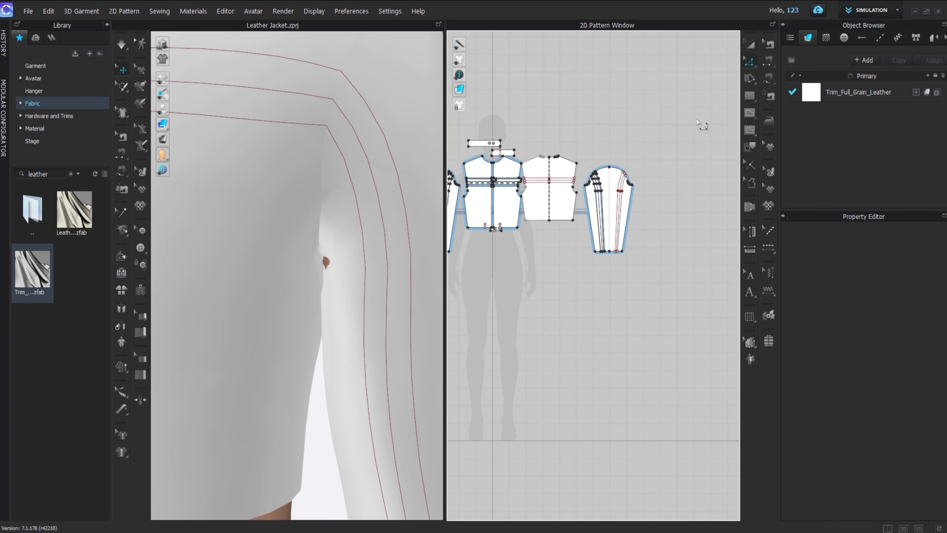
Cut and sew the sleeve pattern along its three curved back lines.
{"action": "left_click", "coordinate": [751, 45]}
{"action": "key", "text": "space"}
{"action": "scroll", "coordinate": [630, 182], "scroll_direction": "up", "scroll_amount": 8}
{"action": "left_click", "coordinate": [657, 183]}
{"action": "left_click", "coordinate": [643, 181], "text": "shift"}
{"action": "left_click", "coordinate": [628, 178], "text": "shift"}
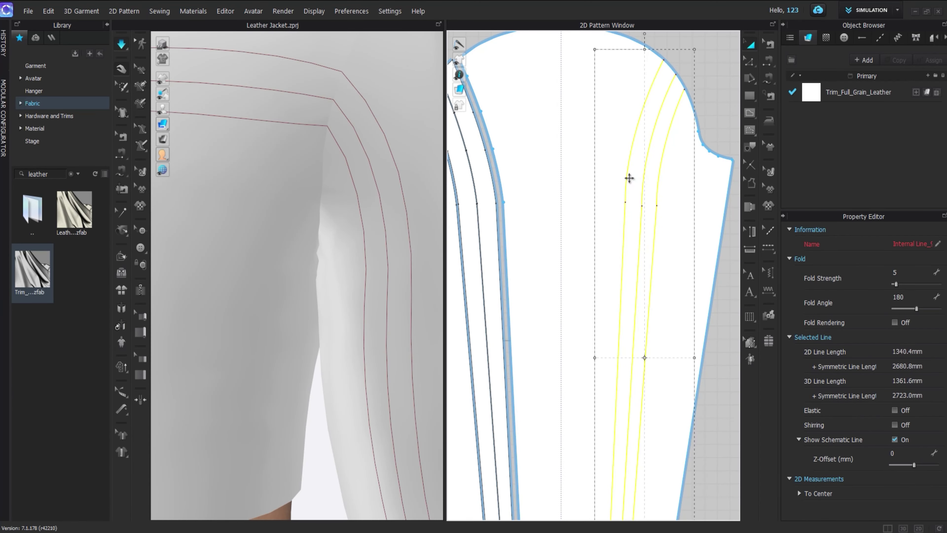
{"action": "right_click", "coordinate": [629, 178]}
{"action": "left_click", "coordinate": [651, 335]}
Cut and sew the back pattern along its three horizontal lines.
{"action": "scroll", "coordinate": [649, 231], "scroll_direction": "down", "scroll_amount": 6}
{"action": "scroll", "coordinate": [543, 205], "scroll_direction": "up", "scroll_amount": 6}
{"action": "left_click", "coordinate": [543, 209]}
{"action": "left_click", "coordinate": [543, 195], "text": "shift"}
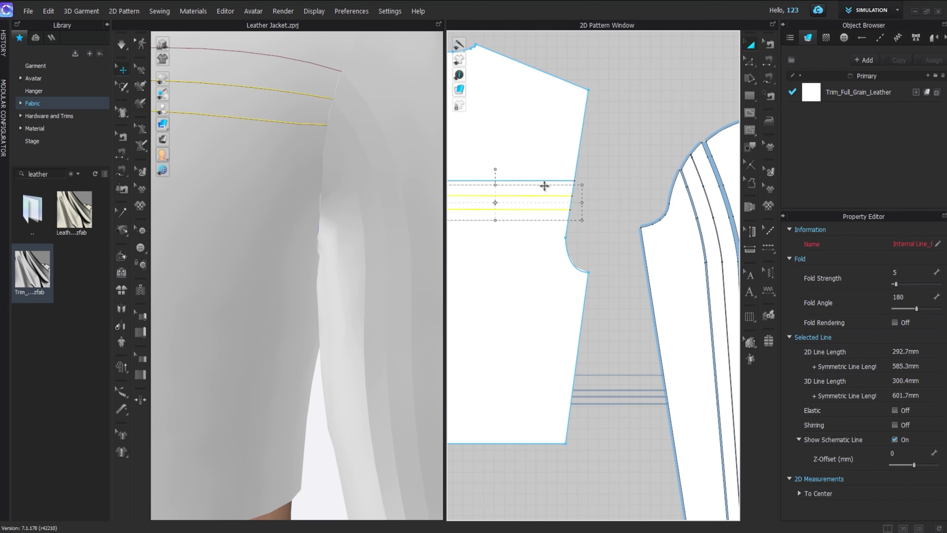
{"action": "left_click", "coordinate": [544, 181], "text": "shift"}
{"action": "right_click", "coordinate": [544, 182]}
{"action": "left_click", "coordinate": [590, 351]}
{"action": "middle_click_drag", "start_coordinate": [462, 228], "coordinate": [587, 223]}
{"action": "scroll", "coordinate": [588, 223], "scroll_direction": "down", "scroll_amount": 5}
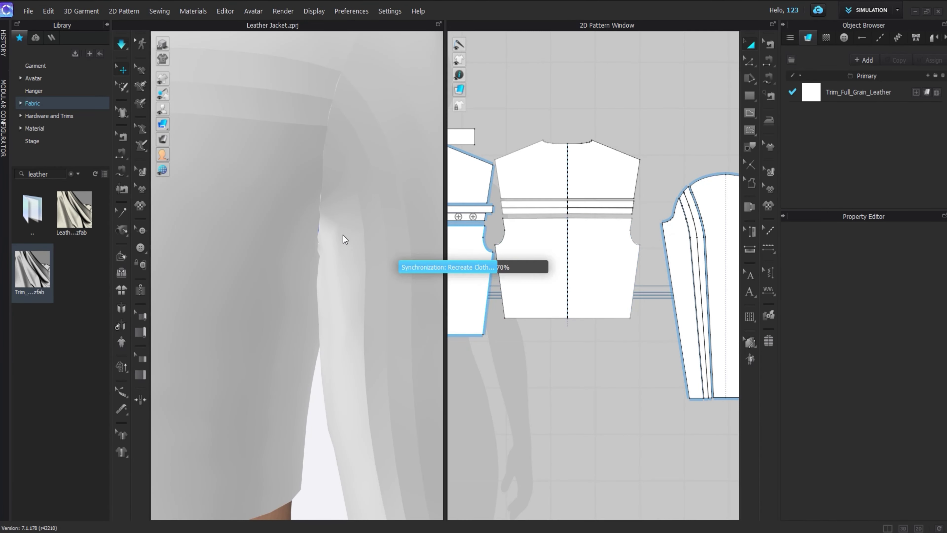
{"action": "scroll", "coordinate": [343, 235], "scroll_direction": "down", "scroll_amount": 6}
{"action": "right_click_drag", "start_coordinate": [290, 233], "coordinate": [370, 268]}
Draw a round-topped internal line about 167 mm long over the middle sleeve panel's center line, with both ends on the hem.
{"action": "scroll", "coordinate": [428, 250], "scroll_direction": "up", "scroll_amount": 3}
{"action": "scroll", "coordinate": [555, 353], "scroll_direction": "up", "scroll_amount": 6}
{"action": "scroll", "coordinate": [555, 353], "scroll_direction": "up", "scroll_amount": 2}
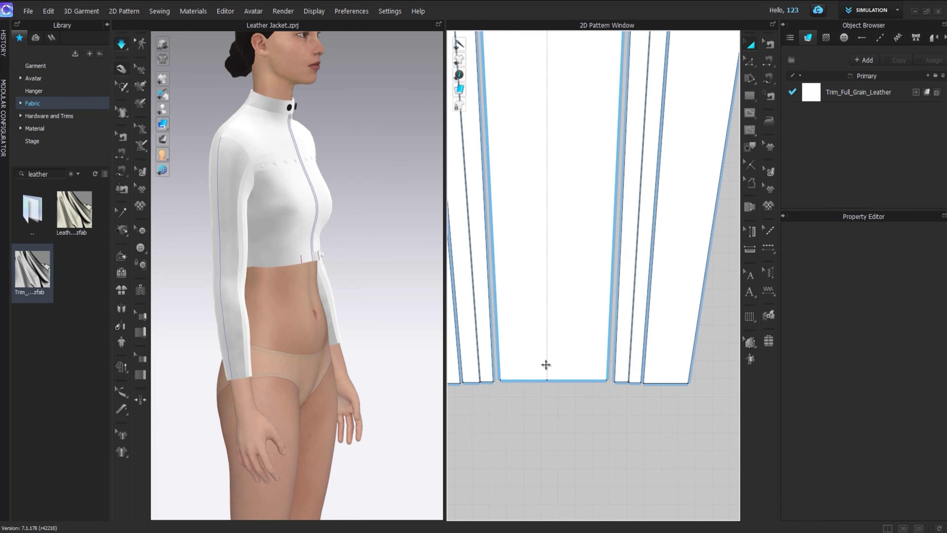
{"action": "mouse_move", "coordinate": [264, 233]}
{"action": "right_mouse_down"}
{"action": "mouse_move", "coordinate": [312, 245]}
{"action": "mouse_move", "coordinate": [248, 237]}
{"action": "right_mouse_up"}
{"action": "left_click", "coordinate": [750, 114]}
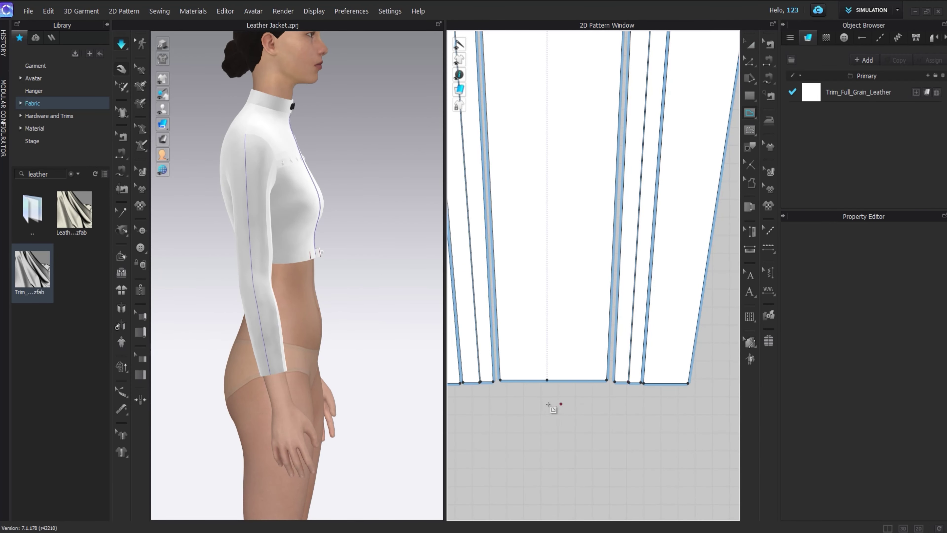
{"action": "left_click_drag", "start_coordinate": [547, 235], "coordinate": [556, 234]}
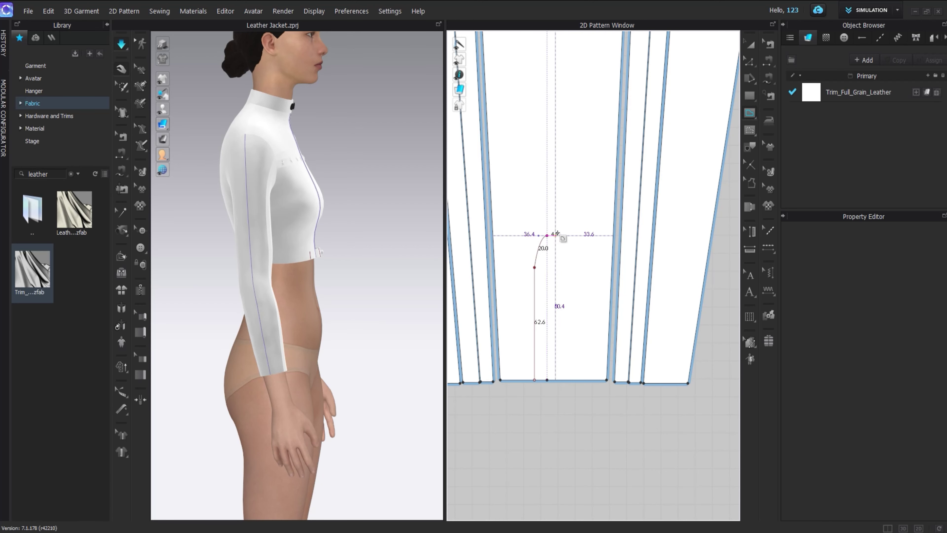
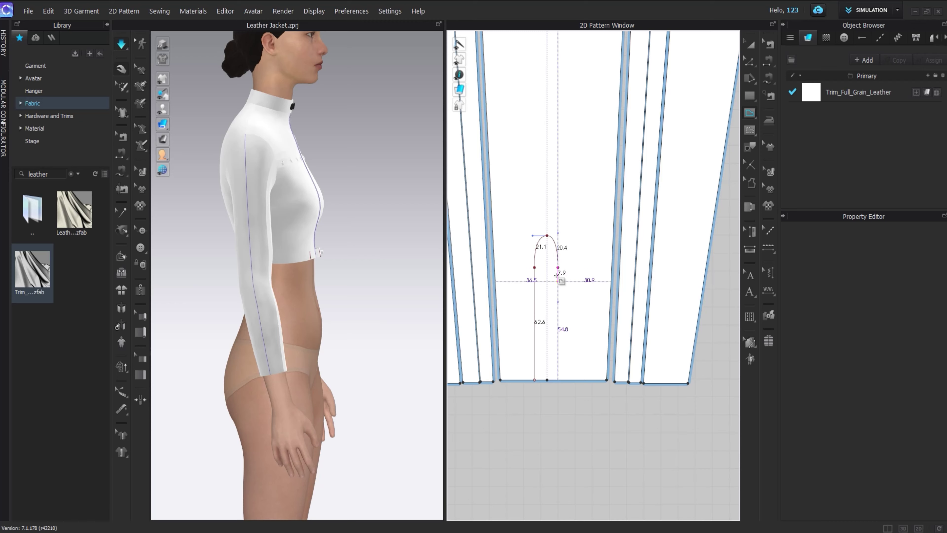
{"action": "double_click", "coordinate": [557, 379]}
Move the round-topped line's side and hem points so its two halves match about the sleeve's center line.
{"action": "left_click", "coordinate": [750, 47]}
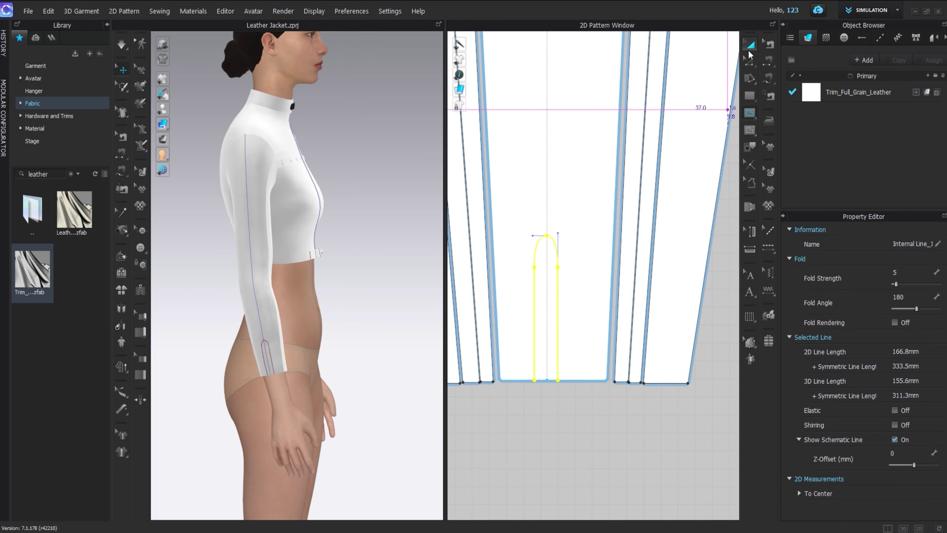
{"action": "scroll", "coordinate": [536, 264], "scroll_direction": "up", "scroll_amount": 7}
{"action": "key", "text": "z"}
{"action": "left_click_drag", "start_coordinate": [620, 280], "coordinate": [627, 282]}
{"action": "key", "text": "ctrl+z"}
{"action": "left_click_drag", "start_coordinate": [627, 154], "coordinate": [626, 151]}
{"action": "scroll", "coordinate": [627, 282], "scroll_direction": "down", "scroll_amount": 4}
{"action": "middle_click_drag", "start_coordinate": [627, 282], "coordinate": [600, 172]}
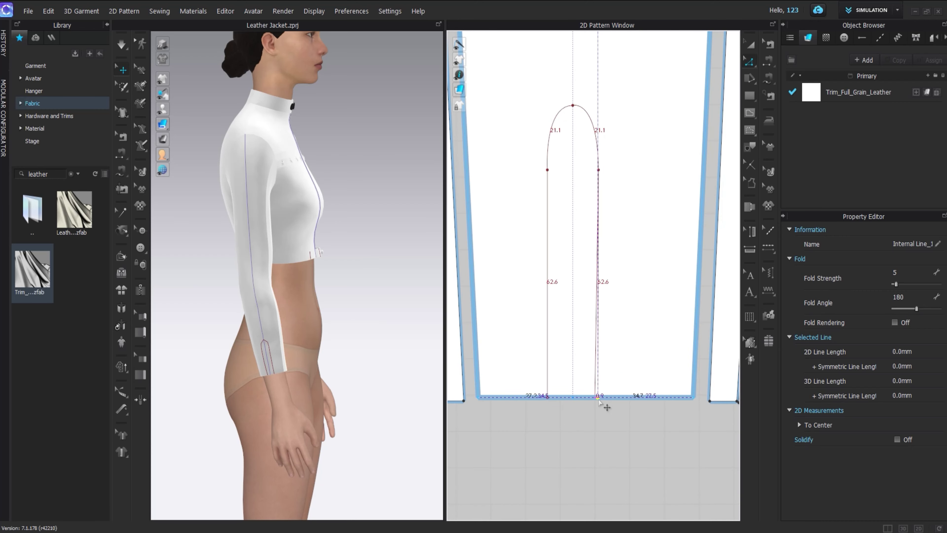
Reshape the arch with added curve points into a smooth, rounded top, and run the simulation.
{"action": "scroll", "coordinate": [605, 193], "scroll_direction": "up", "scroll_amount": 3}
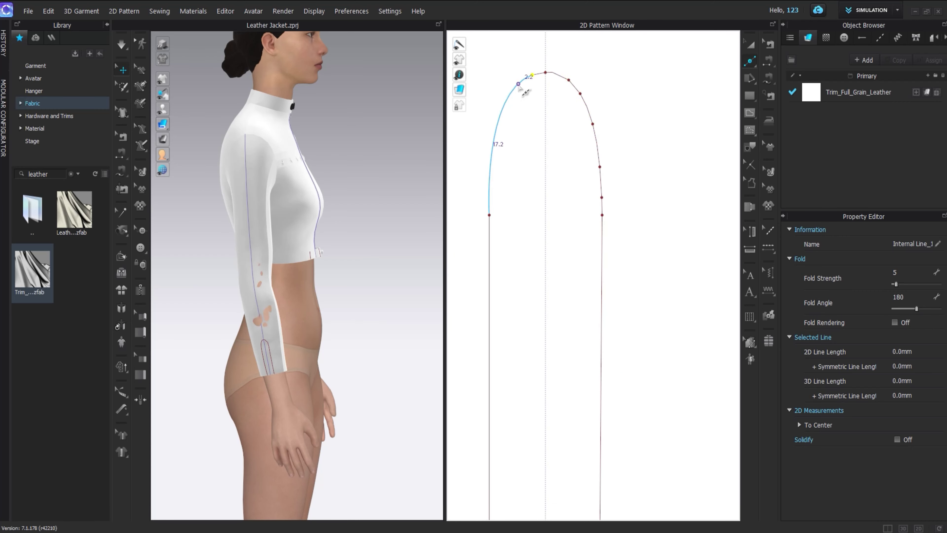
{"action": "left_click", "coordinate": [749, 44]}
{"action": "left_click", "coordinate": [599, 161]}
{"action": "scroll", "coordinate": [595, 158], "scroll_direction": "down", "scroll_amount": 3}
{"action": "middle_click_drag", "start_coordinate": [593, 159], "coordinate": [640, 124]}
{"action": "key", "text": "space"}
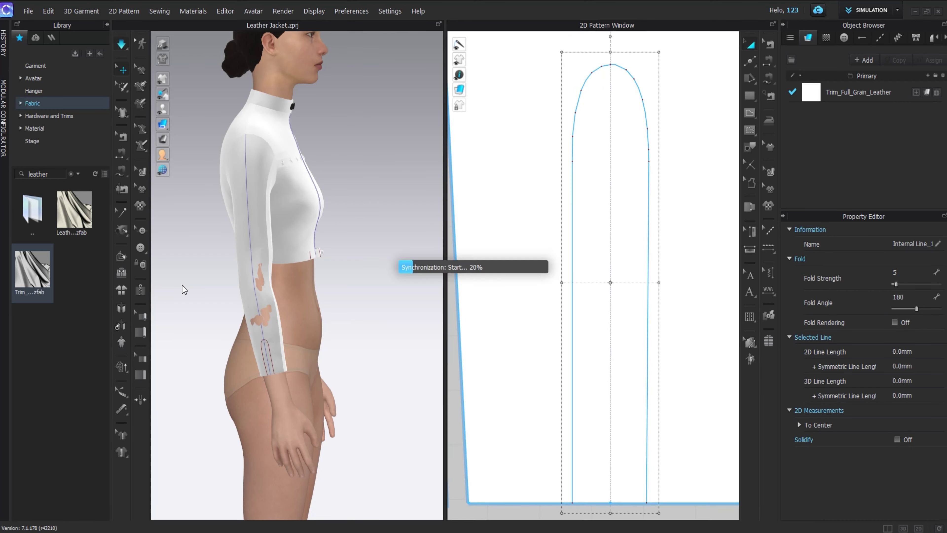
Cut the middle sleeve panel along the round-topped internal line and move the cut-out piece below the sleeve hem.
{"action": "right_click_drag", "start_coordinate": [184, 288], "coordinate": [291, 275]}
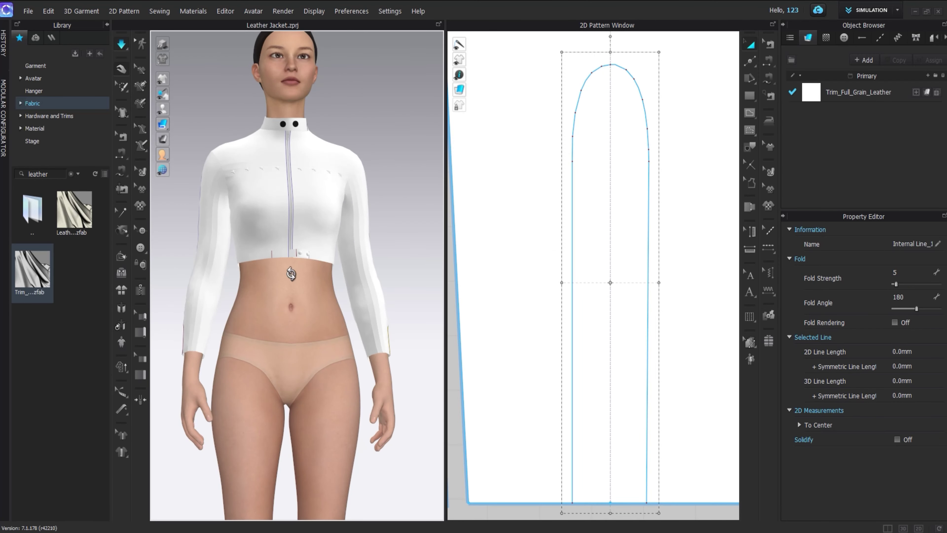
{"action": "scroll", "coordinate": [586, 200], "scroll_direction": "down", "scroll_amount": 2}
{"action": "right_click_drag", "start_coordinate": [233, 272], "coordinate": [323, 276]}
{"action": "scroll", "coordinate": [621, 122], "scroll_direction": "down", "scroll_amount": 3}
{"action": "middle_click_drag", "start_coordinate": [621, 121], "coordinate": [595, 170]}
{"action": "left_click_drag", "start_coordinate": [584, 154], "coordinate": [585, 125]}
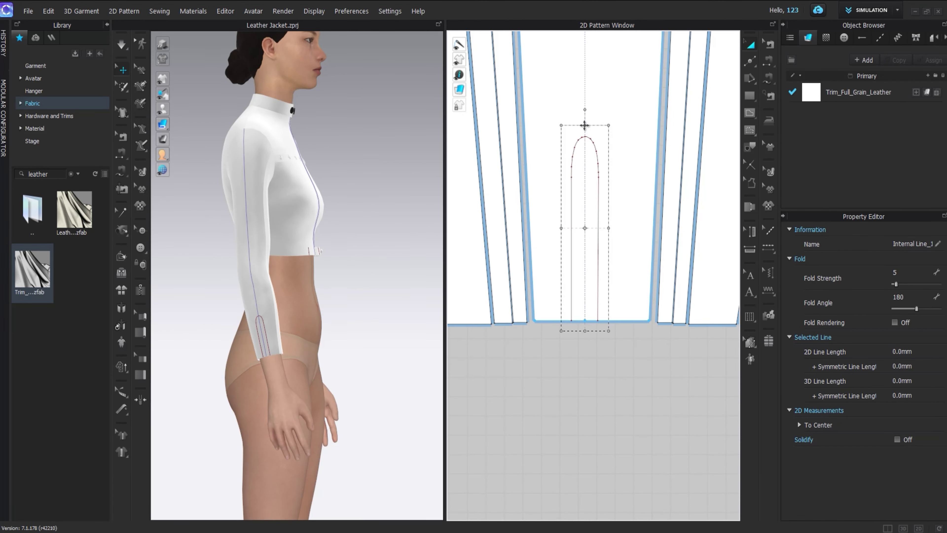
{"action": "right_click", "coordinate": [594, 148]}
{"action": "left_click", "coordinate": [619, 307]}
{"action": "middle_click_drag", "start_coordinate": [581, 288], "coordinate": [558, 179]}
{"action": "left_click_drag", "start_coordinate": [563, 215], "coordinate": [566, 426]}
{"action": "left_click", "coordinate": [603, 319]}
Draw a narrow internal rectangle from the hem of the round-topped piece to just below its arch, centered, and widen it slightly.
{"action": "middle_click_drag", "start_coordinate": [603, 319], "coordinate": [600, 251]}
{"action": "scroll", "coordinate": [573, 356], "scroll_direction": "up", "scroll_amount": 3}
{"action": "left_click", "coordinate": [750, 130]}
{"action": "left_click", "coordinate": [801, 123]}
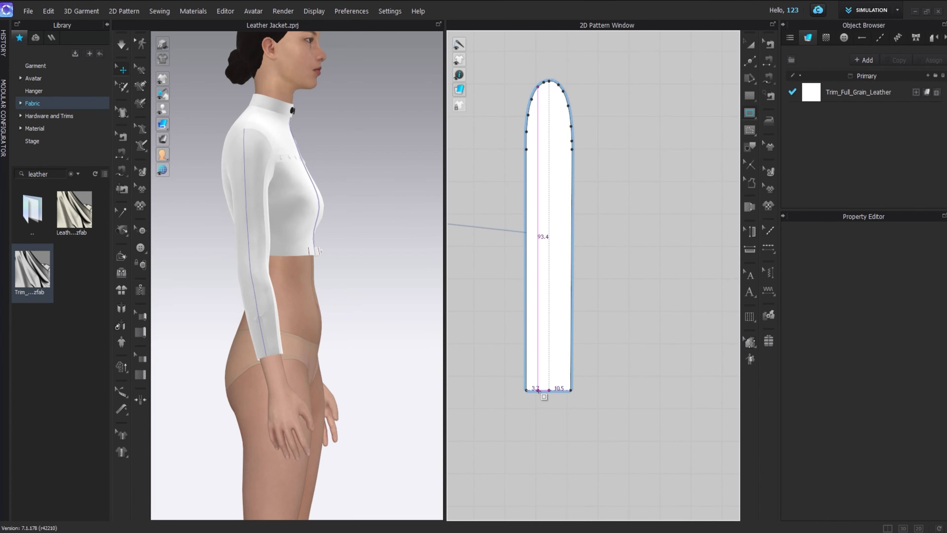
{"action": "left_click_drag", "start_coordinate": [543, 391], "coordinate": [557, 119]}
{"action": "key", "text": "a"}
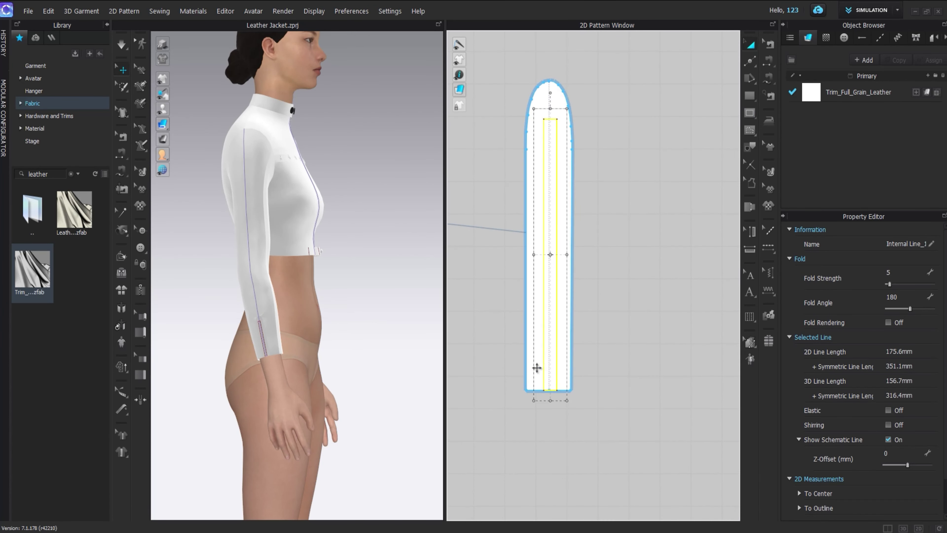
{"action": "scroll", "coordinate": [545, 382], "scroll_direction": "up", "scroll_amount": 5}
{"action": "scroll", "coordinate": [588, 228], "scroll_direction": "down", "scroll_amount": 5}
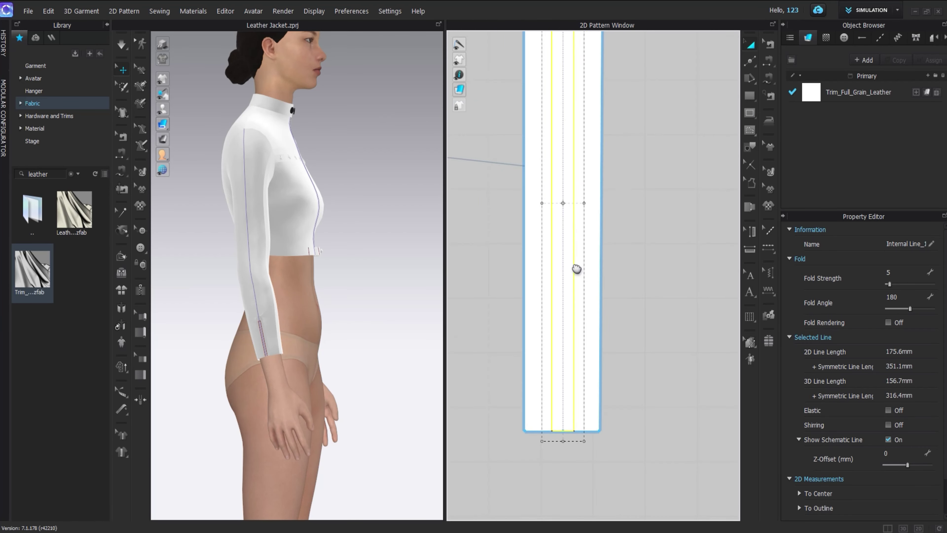
{"action": "left_click_drag", "start_coordinate": [540, 228], "coordinate": [579, 227]}
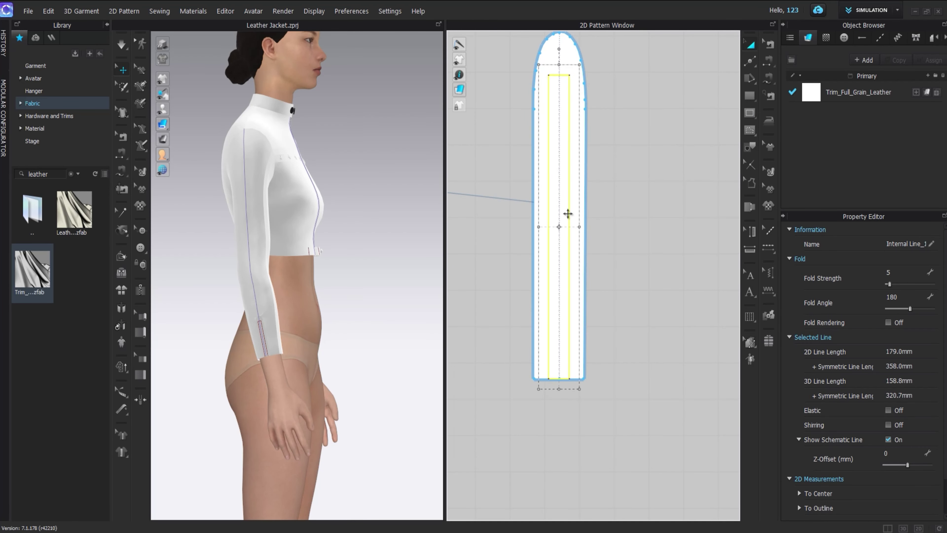
Cut the round-topped piece along the internal rectangle and delete the inner strip to leave an arched frame.
{"action": "right_click", "coordinate": [566, 212]}
{"action": "left_click", "coordinate": [591, 285]}
{"action": "left_click", "coordinate": [563, 225]}
{"action": "left_click", "coordinate": [338, 310]}
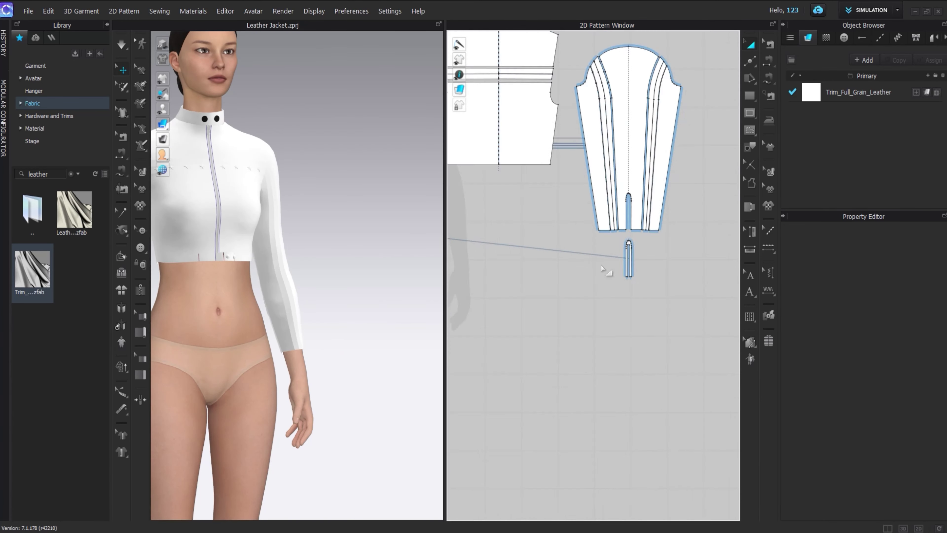
{"action": "scroll", "coordinate": [613, 235], "scroll_direction": "up", "scroll_amount": 2}
{"action": "scroll", "coordinate": [588, 230], "scroll_direction": "up", "scroll_amount": 10}
{"action": "left_click", "coordinate": [503, 225]}
{"action": "key", "text": "Delete"}
{"action": "left_click_drag", "start_coordinate": [507, 198], "coordinate": [526, 464]}
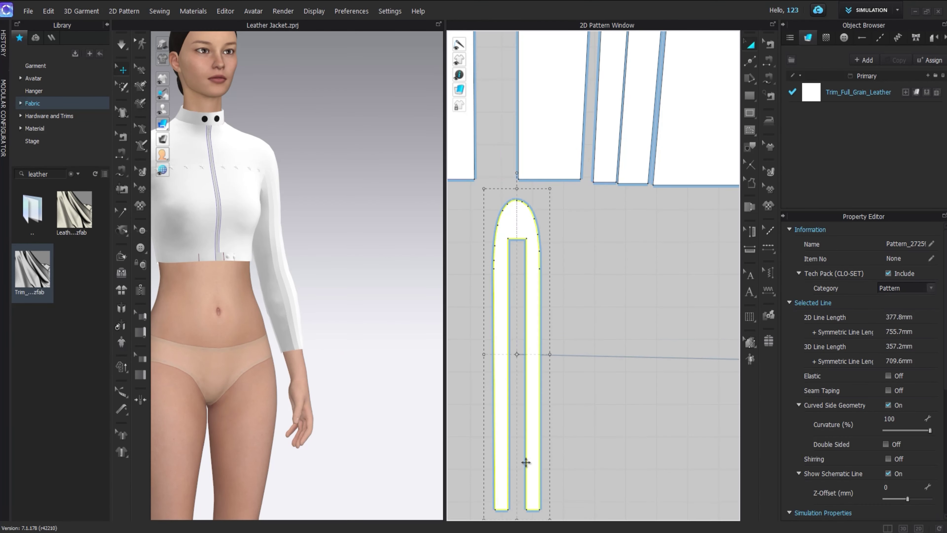
Add a zipper between the two long inner edges of the arched sleeve piece, running from the arch to the hem.
{"action": "scroll", "coordinate": [619, 242], "scroll_direction": "down", "scroll_amount": 2}
{"action": "left_click", "coordinate": [140, 290]}
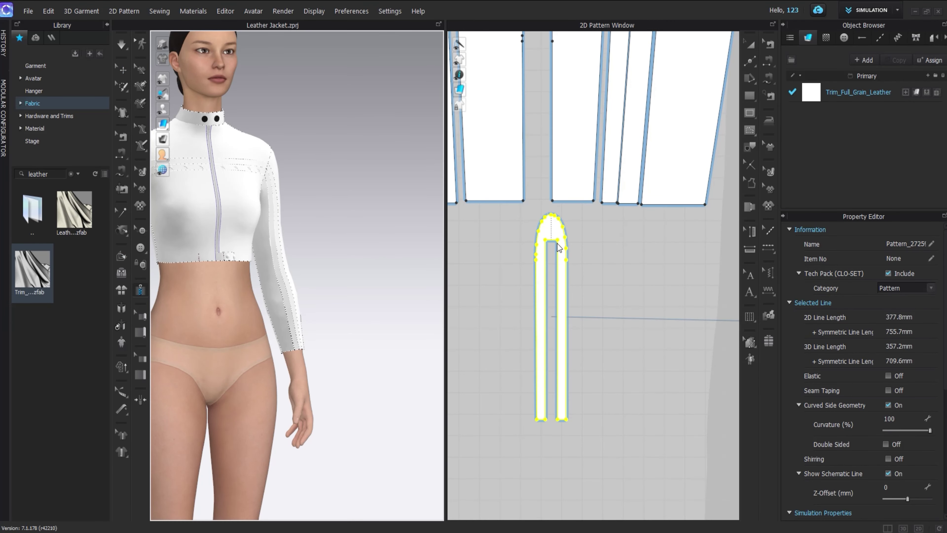
{"action": "scroll", "coordinate": [563, 432], "scroll_direction": "down", "scroll_amount": 2}
{"action": "scroll", "coordinate": [574, 380], "scroll_direction": "up", "scroll_amount": 4}
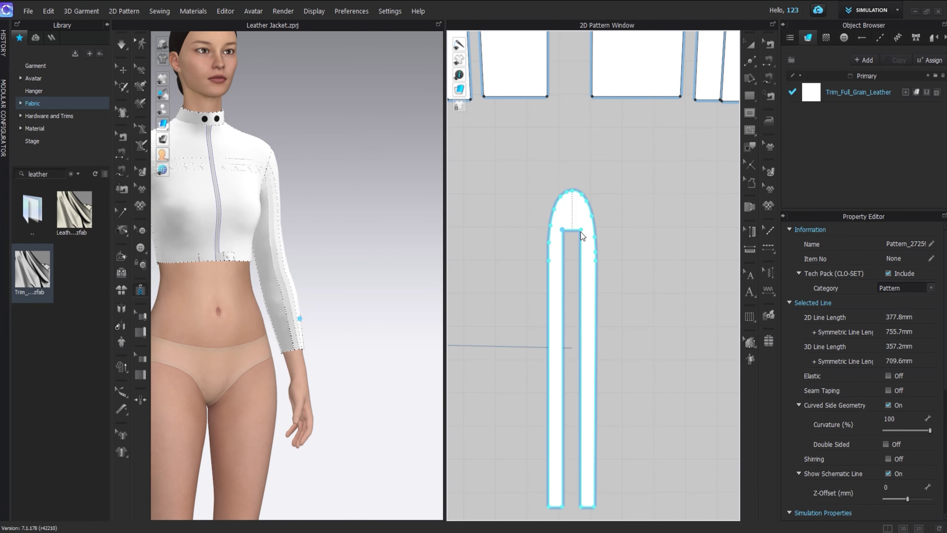
{"action": "middle_click_drag", "start_coordinate": [566, 457], "coordinate": [563, 326]}
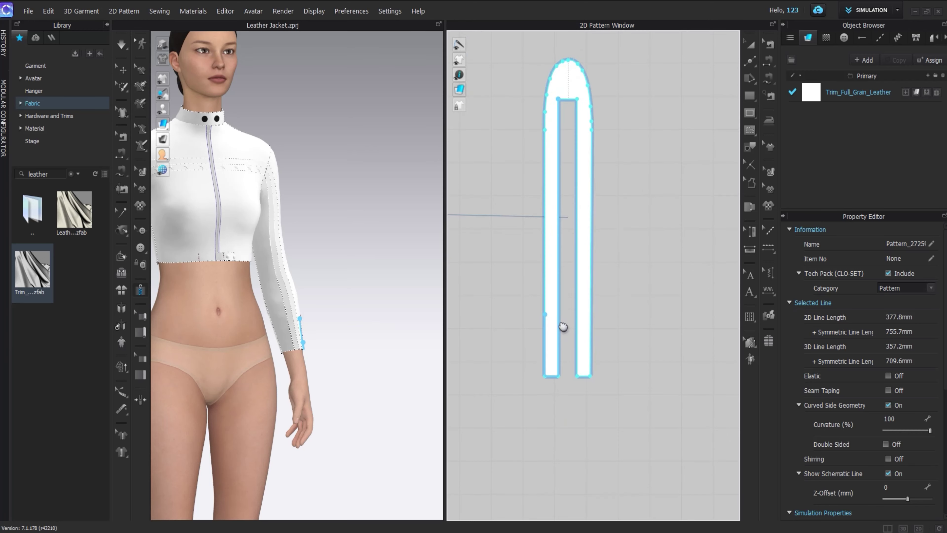
{"action": "left_click", "coordinate": [750, 45]}
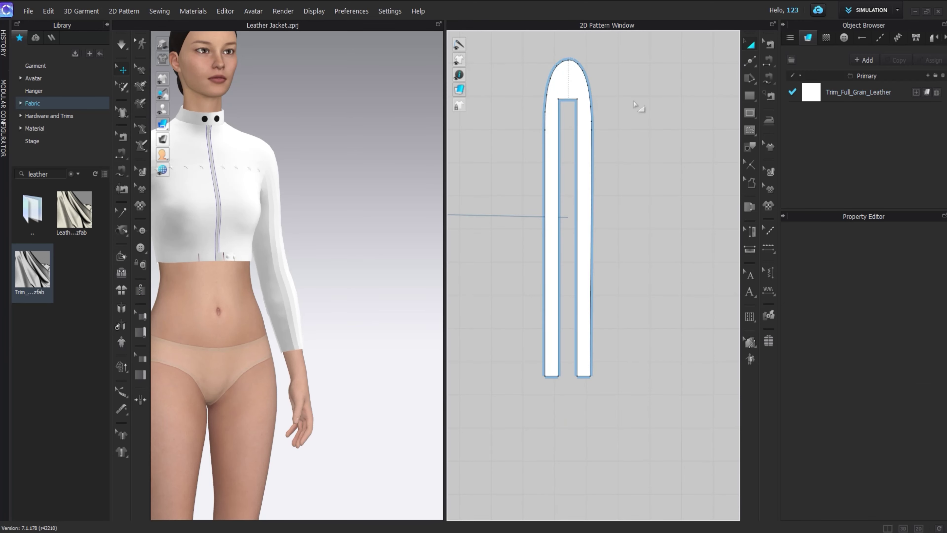
{"action": "left_click", "coordinate": [141, 290]}
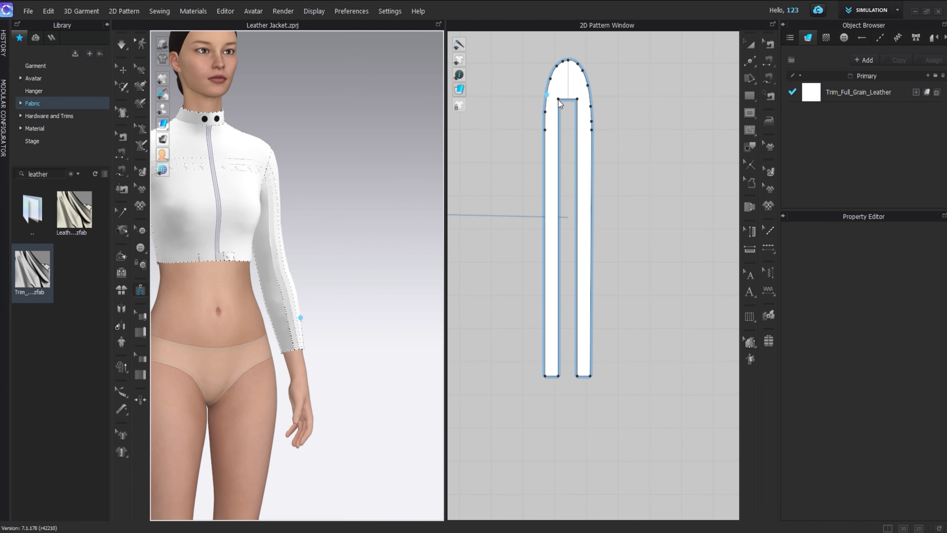
{"action": "left_click", "coordinate": [572, 110]}
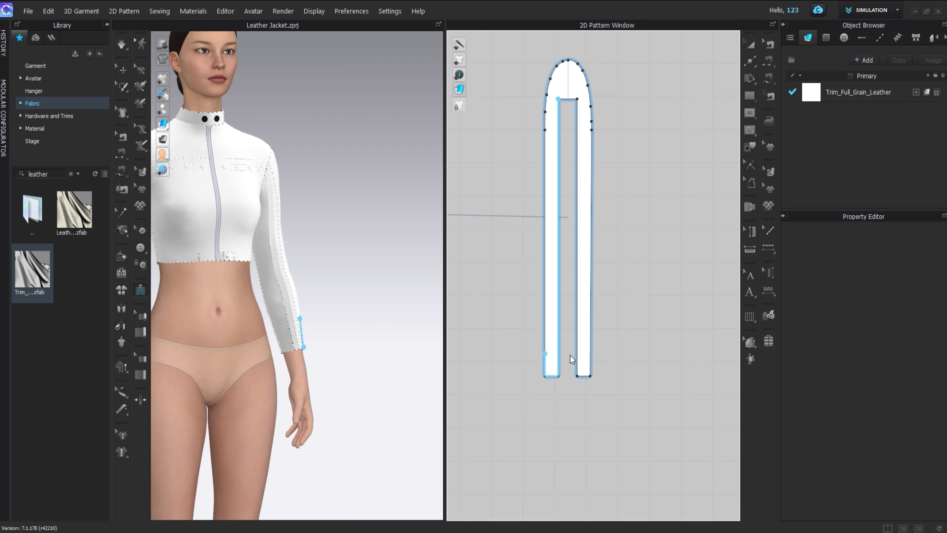
{"action": "double_click", "coordinate": [558, 374]}
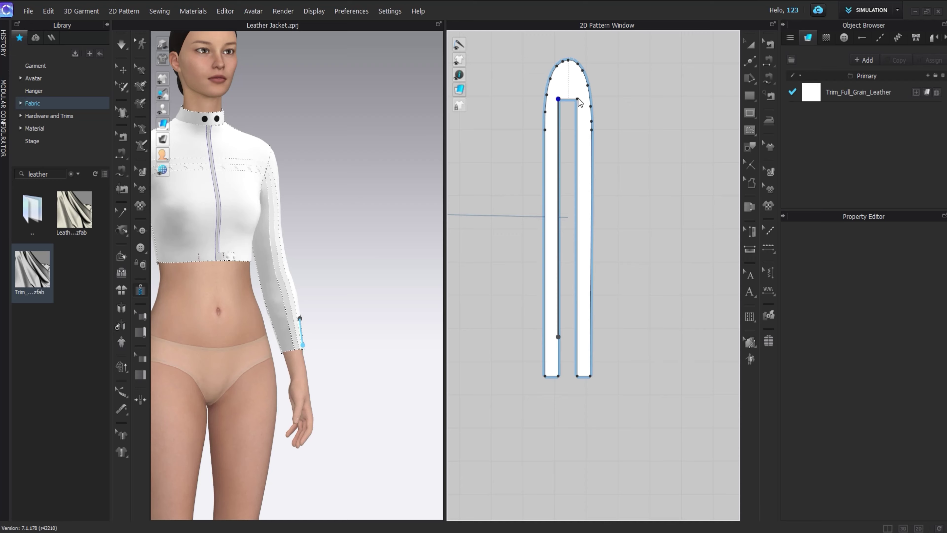
{"action": "key", "text": "a"}
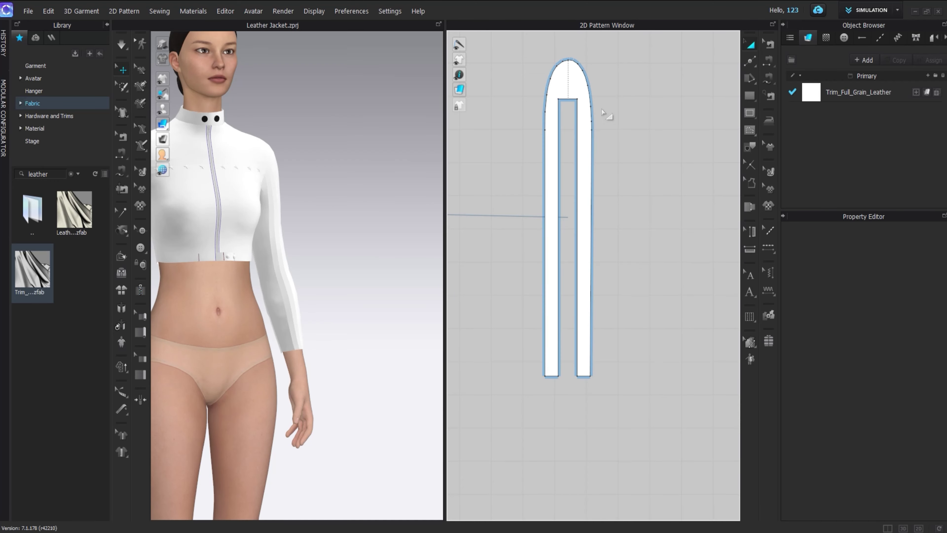
{"action": "left_click", "coordinate": [594, 156]}
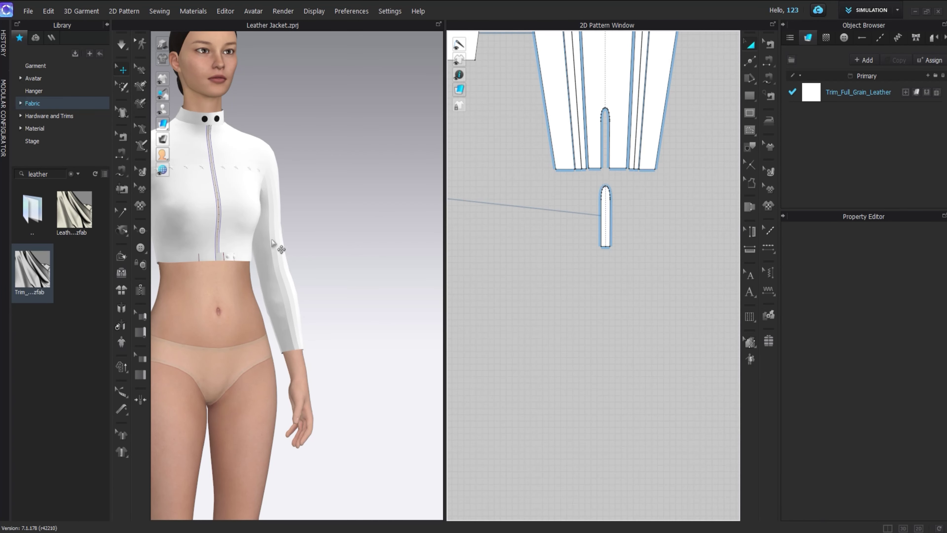
Run the simulation to settle the jacket with its new sleeve zippers and check it from the front.
{"action": "key", "text": "space"}
{"action": "scroll", "coordinate": [275, 247], "scroll_direction": "down", "scroll_amount": 2}
{"action": "right_click_drag", "start_coordinate": [179, 250], "coordinate": [228, 259]}
{"action": "scroll", "coordinate": [185, 206], "scroll_direction": "up", "scroll_amount": 1}
{"action": "right_click_drag", "start_coordinate": [317, 260], "coordinate": [559, 208]}
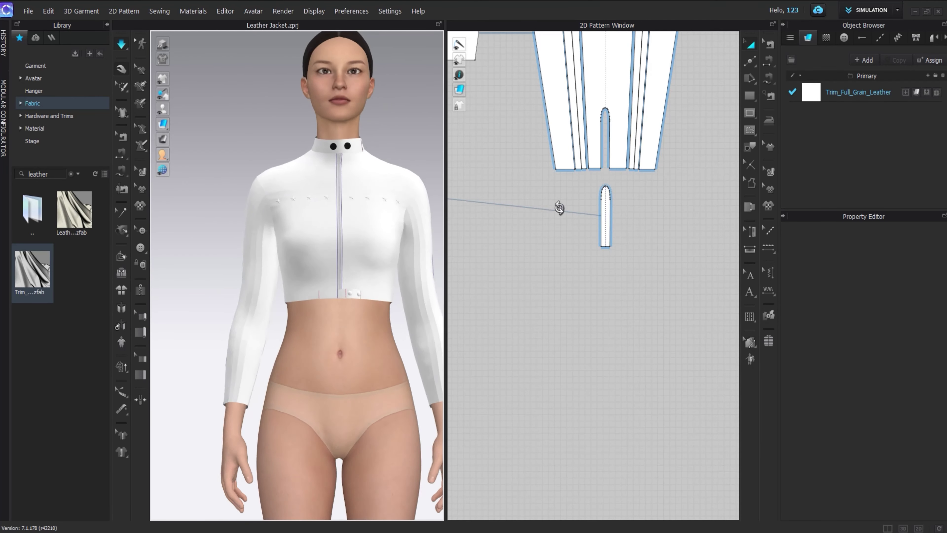
Move all the jacket patterns together away from the avatar silhouette in the 2D pattern layout.
{"action": "scroll", "coordinate": [560, 208], "scroll_direction": "down", "scroll_amount": 6}
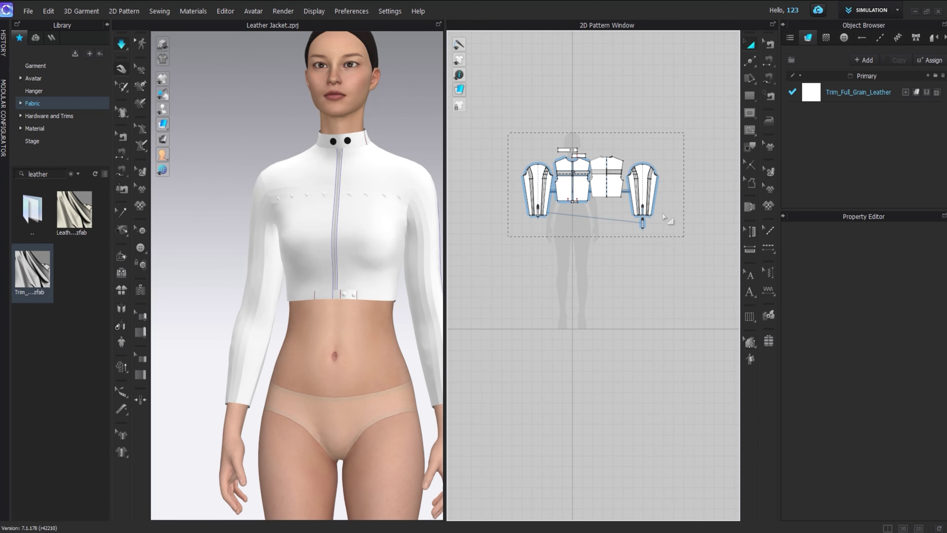
{"action": "left_click_drag", "start_coordinate": [508, 132], "coordinate": [683, 236]}
{"action": "scroll", "coordinate": [604, 190], "scroll_direction": "down", "scroll_amount": 3}
{"action": "left_click_drag", "start_coordinate": [604, 182], "coordinate": [699, 129]}
{"action": "left_click", "coordinate": [612, 209]}
{"action": "scroll", "coordinate": [558, 245], "scroll_direction": "up", "scroll_amount": 6}
{"action": "middle_click_drag", "start_coordinate": [558, 245], "coordinate": [557, 260]}
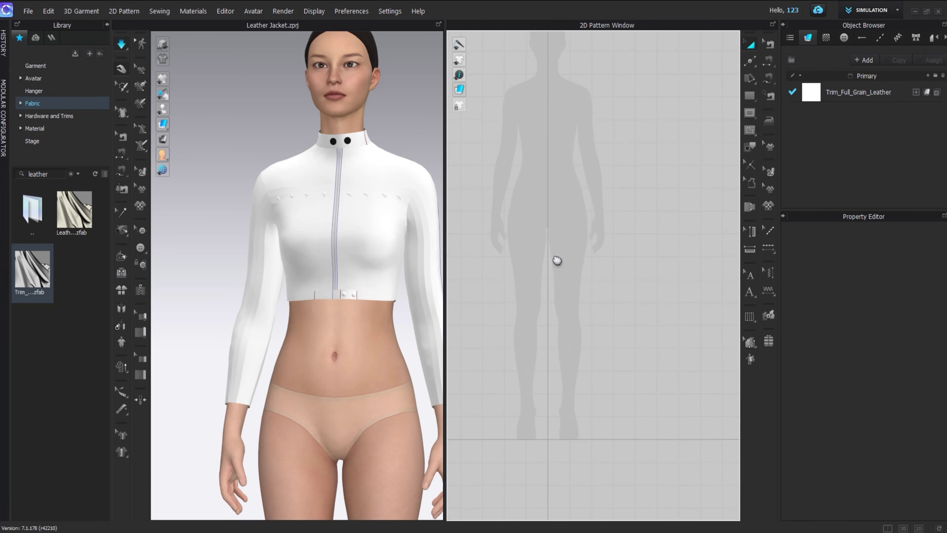
Draw a half-skirt pattern from the silhouette's center line, with a waist about 174 mm, a curved side about 442 mm and a straight hem.
{"action": "scroll", "coordinate": [557, 259], "scroll_direction": "up", "scroll_amount": 2}
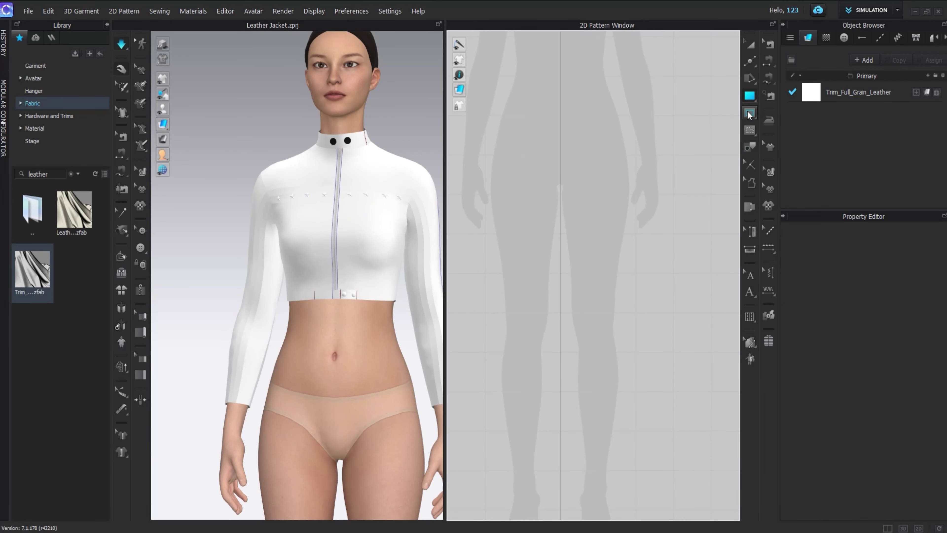
{"action": "left_click", "coordinate": [750, 114]}
{"action": "left_click", "coordinate": [775, 110]}
{"action": "left_click", "coordinate": [559, 125]}
{"action": "left_click", "coordinate": [477, 303]}
{"action": "left_click", "coordinate": [749, 95]}
{"action": "left_click", "coordinate": [772, 96]}
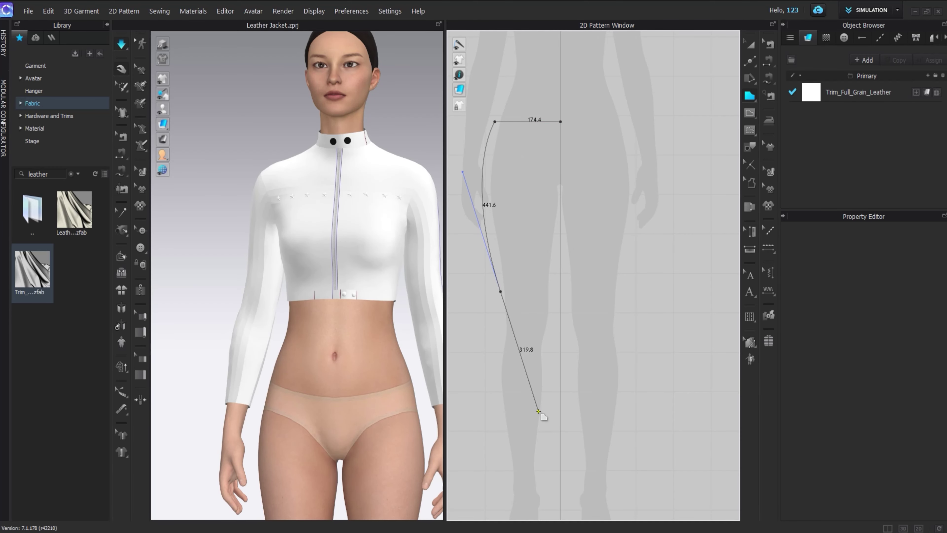
{"action": "left_click", "coordinate": [561, 122]}
{"action": "middle_click_drag", "start_coordinate": [552, 335], "coordinate": [588, 280]}
Position the half-skirt pattern in front of the avatar's hips and thigh in 3D.
{"action": "middle_click_drag", "start_coordinate": [288, 356], "coordinate": [300, 224]}
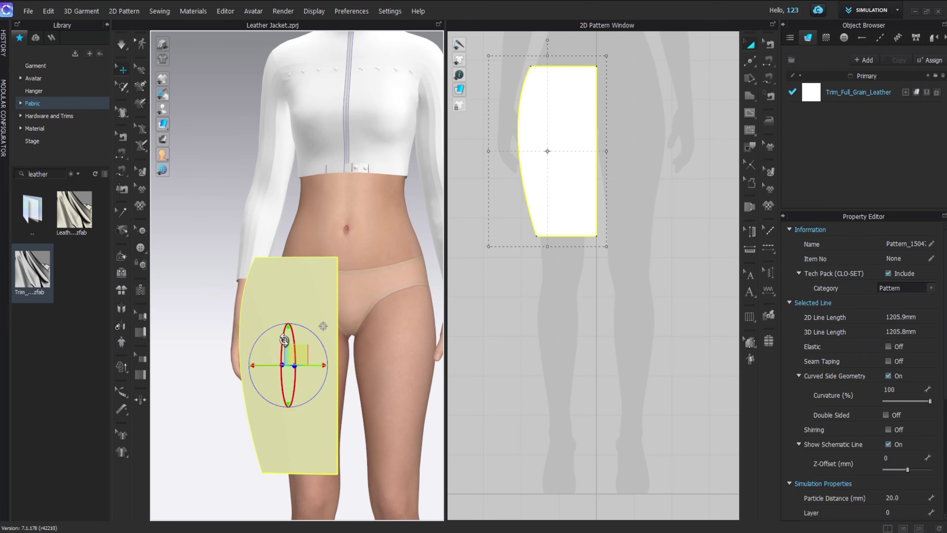
{"action": "right_click_drag", "start_coordinate": [286, 343], "coordinate": [332, 345]}
{"action": "left_click_drag", "start_coordinate": [289, 332], "coordinate": [290, 313]}
{"action": "right_click_drag", "start_coordinate": [278, 393], "coordinate": [241, 420]}
{"action": "left_click_drag", "start_coordinate": [316, 348], "coordinate": [308, 348]}
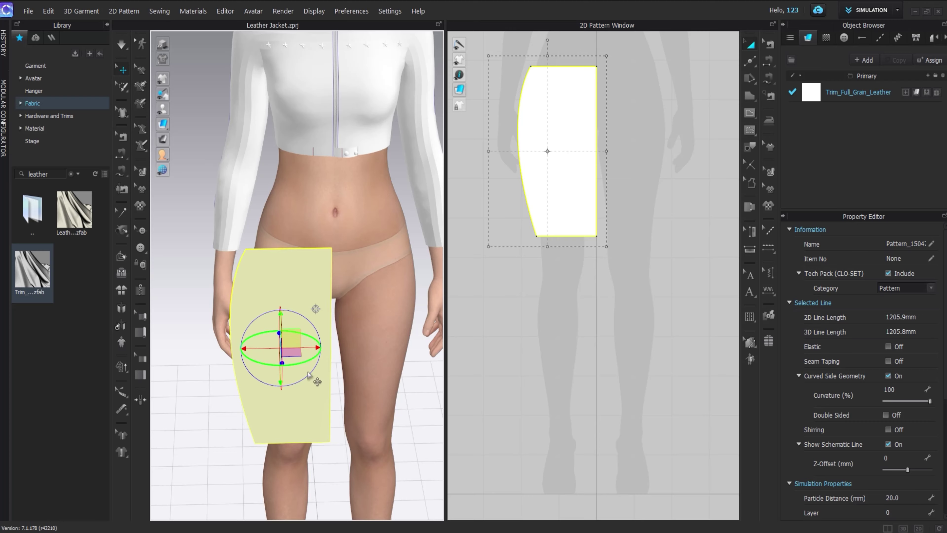
Place a mirrored copy of the half skirt beside it and merge their center edges into one full panel.
{"action": "middle_click_drag", "start_coordinate": [555, 152], "coordinate": [549, 245]}
{"action": "key", "text": "ctrl+d"}
{"action": "left_click", "coordinate": [644, 246]}
{"action": "scroll", "coordinate": [605, 252], "scroll_direction": "up", "scroll_amount": 4}
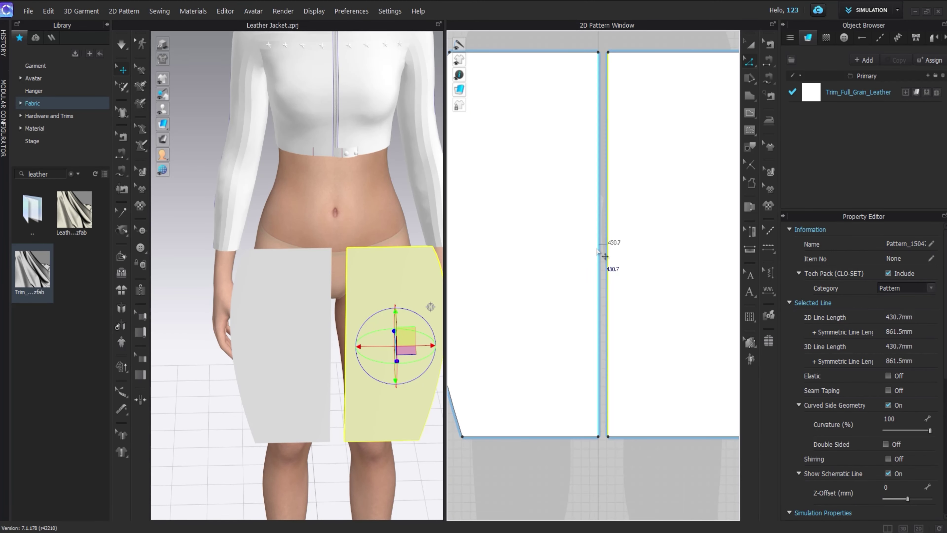
{"action": "right_click", "coordinate": [604, 256]}
{"action": "left_click", "coordinate": [626, 381]}
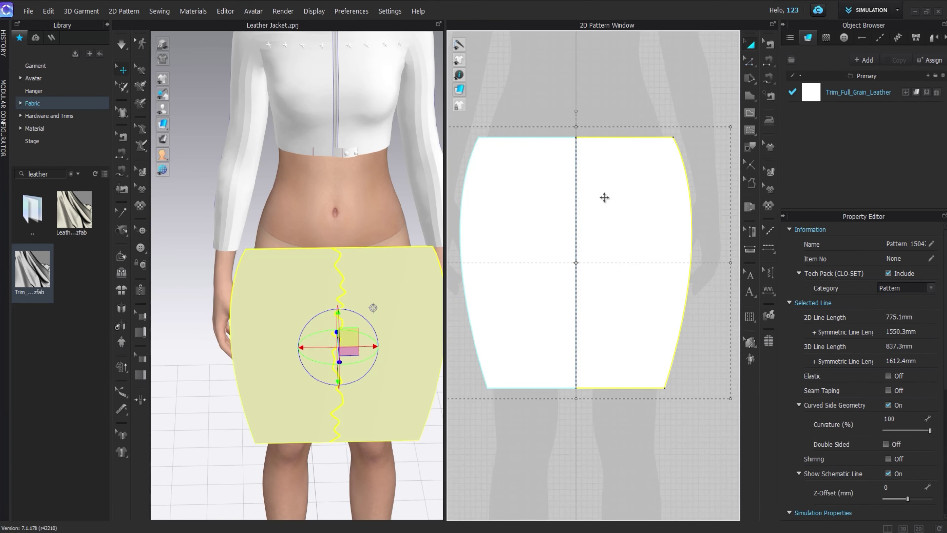
Raise the skirt panel's waist edge and narrow each half of it to about 150 mm.
{"action": "key", "text": "z"}
{"action": "left_click", "coordinate": [608, 138]}
{"action": "left_click_drag", "start_coordinate": [587, 111], "coordinate": [587, 109]}
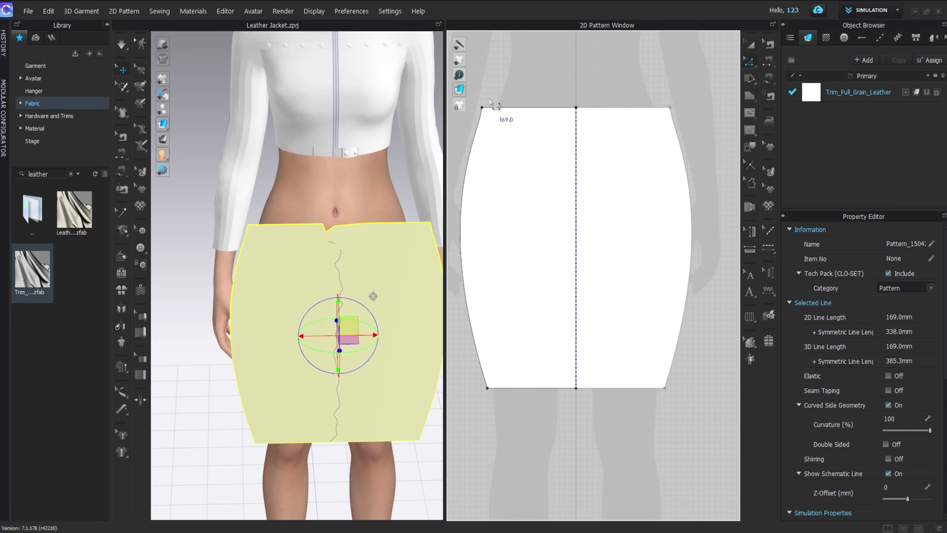
{"action": "left_click", "coordinate": [750, 45]}
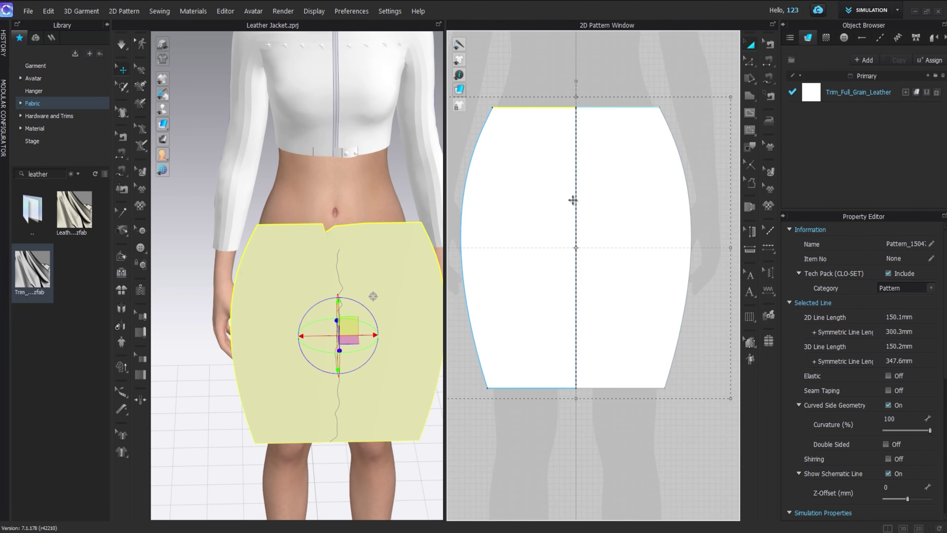
Copy the full skirt panel and paste the duplicate beside it as the back panel.
{"action": "scroll", "coordinate": [572, 209], "scroll_direction": "down", "scroll_amount": 3}
{"action": "left_click", "coordinate": [571, 239]}
{"action": "middle_click_drag", "start_coordinate": [571, 238], "coordinate": [521, 239]}
{"action": "key", "text": "ctrl+c"}
{"action": "key", "text": "ctrl+v"}
{"action": "left_click", "coordinate": [680, 242]}
Select both skirt panels in 3D and move them together clear of the avatar's front.
{"action": "right_click_drag", "start_coordinate": [344, 288], "coordinate": [298, 308]}
{"action": "left_click", "coordinate": [281, 257], "text": "shift"}
{"action": "left_click_drag", "start_coordinate": [314, 314], "coordinate": [359, 312]}
{"action": "right_click_drag", "start_coordinate": [350, 363], "coordinate": [357, 298]}
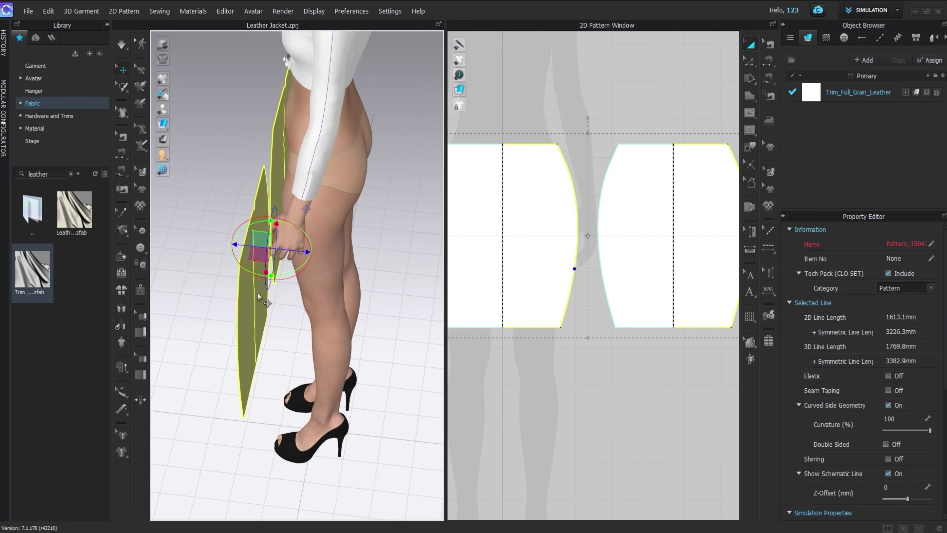
Move the copied skirt panel behind the avatar in 3D and center it on the hips.
{"action": "left_click", "coordinate": [260, 295]}
{"action": "left_click_drag", "start_coordinate": [293, 301], "coordinate": [369, 311]}
{"action": "right_click_drag", "start_coordinate": [379, 258], "coordinate": [315, 309]}
{"action": "scroll", "coordinate": [329, 315], "scroll_direction": "down", "scroll_amount": 1}
{"action": "left_click_drag", "start_coordinate": [329, 315], "coordinate": [438, 279]}
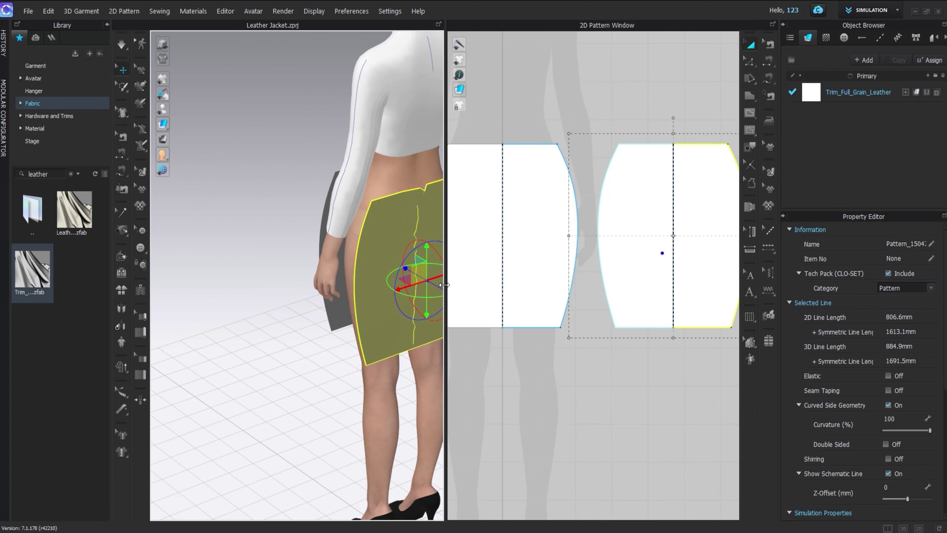
{"action": "right_click_drag", "start_coordinate": [438, 279], "coordinate": [384, 250]}
{"action": "left_click_drag", "start_coordinate": [389, 233], "coordinate": [398, 233]}
Flip the back skirt panel horizontally in 3D so its outer side faces away from the avatar.
{"action": "right_click", "coordinate": [618, 193]}
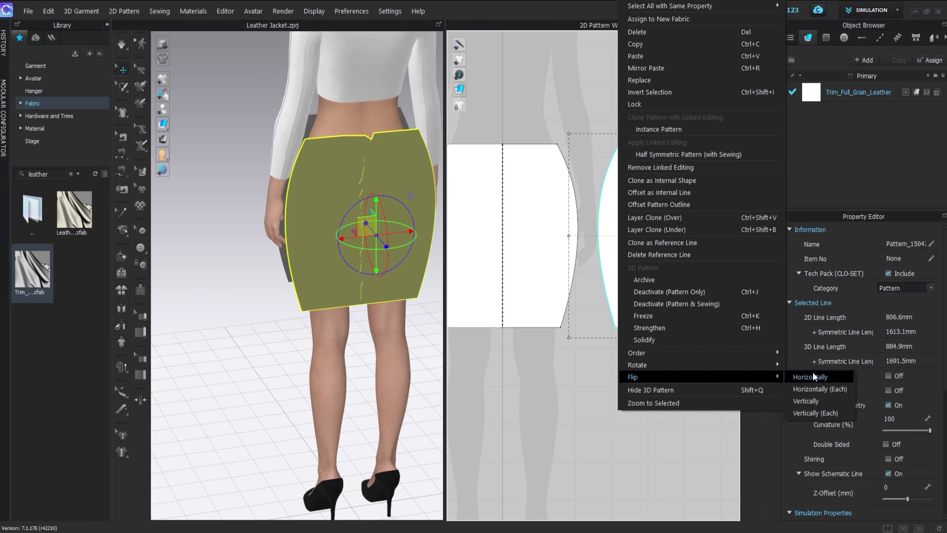
{"action": "right_click", "coordinate": [384, 186]}
{"action": "left_click", "coordinate": [437, 383]}
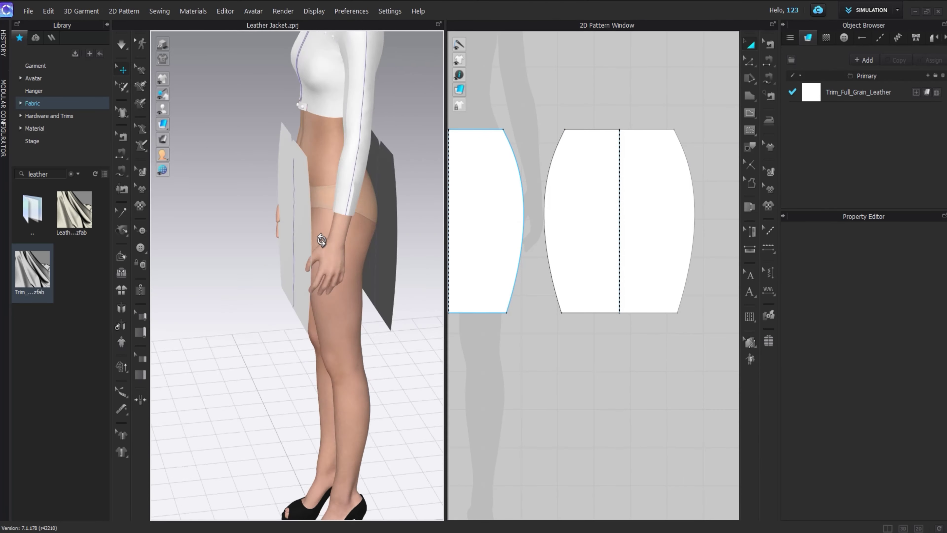
Offset the front skirt panel's waist edge as one extended internal line at a distance of 42 mm.
{"action": "left_click", "coordinate": [557, 148]}
{"action": "scroll", "coordinate": [557, 149], "scroll_direction": "up", "scroll_amount": 3}
{"action": "right_click", "coordinate": [557, 147]}
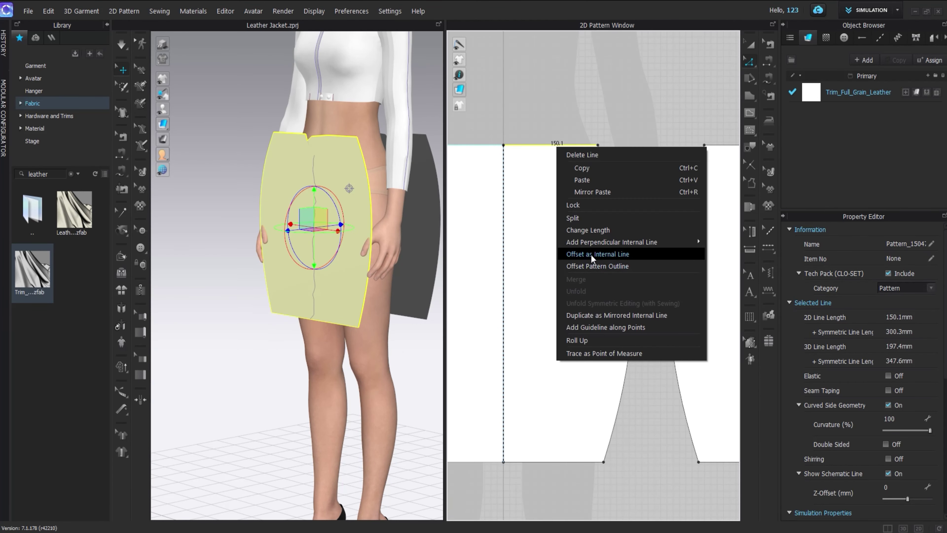
{"action": "left_click", "coordinate": [592, 257]}
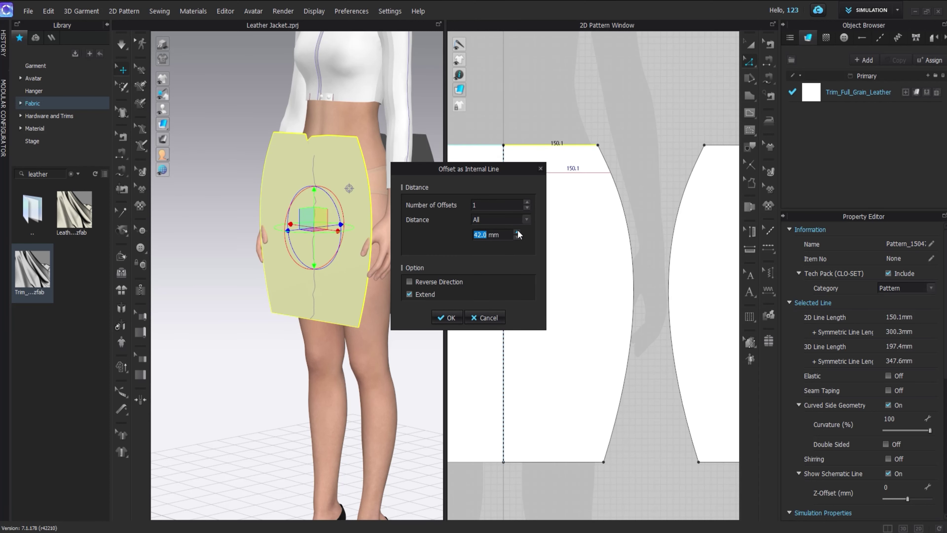
{"action": "left_click", "coordinate": [447, 318]}
Offset the back skirt panel's waist edge as one extended internal line at a distance of 45 mm.
{"action": "scroll", "coordinate": [543, 217], "scroll_direction": "down", "scroll_amount": 3}
{"action": "left_click", "coordinate": [628, 186]}
{"action": "right_click", "coordinate": [622, 187]}
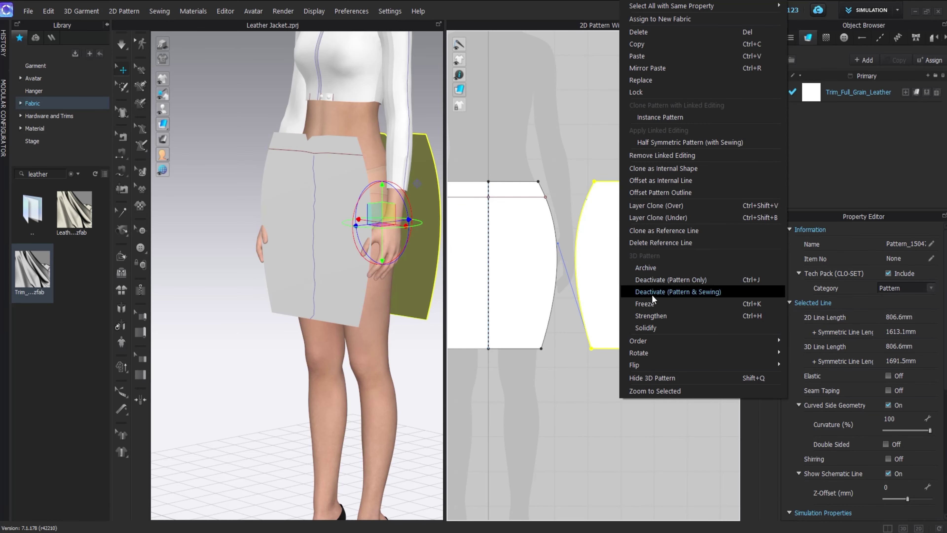
{"action": "left_click", "coordinate": [612, 167]}
{"action": "right_click", "coordinate": [618, 183]}
{"action": "left_click", "coordinate": [655, 289]}
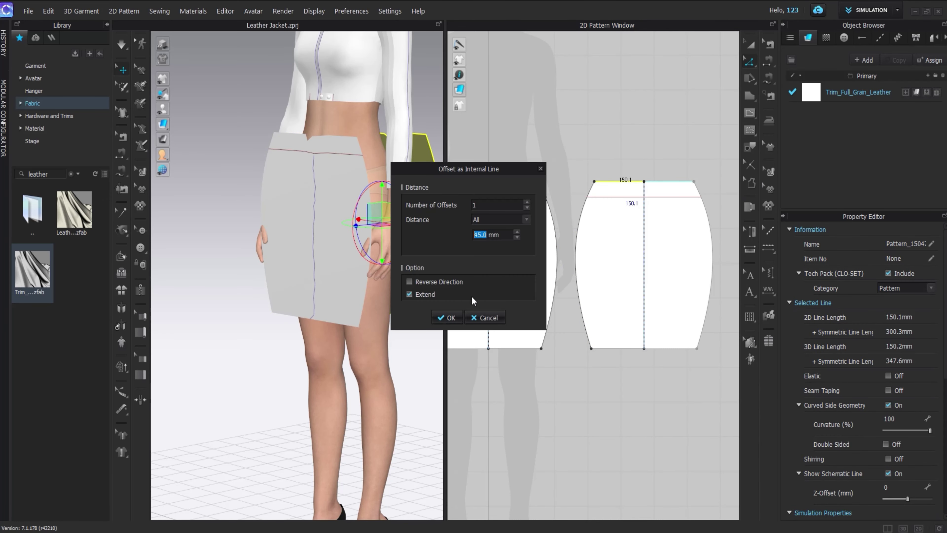
{"action": "left_click", "coordinate": [448, 317]}
Sew the front and back skirt panels together along both side edges.
{"action": "left_click", "coordinate": [768, 77]}
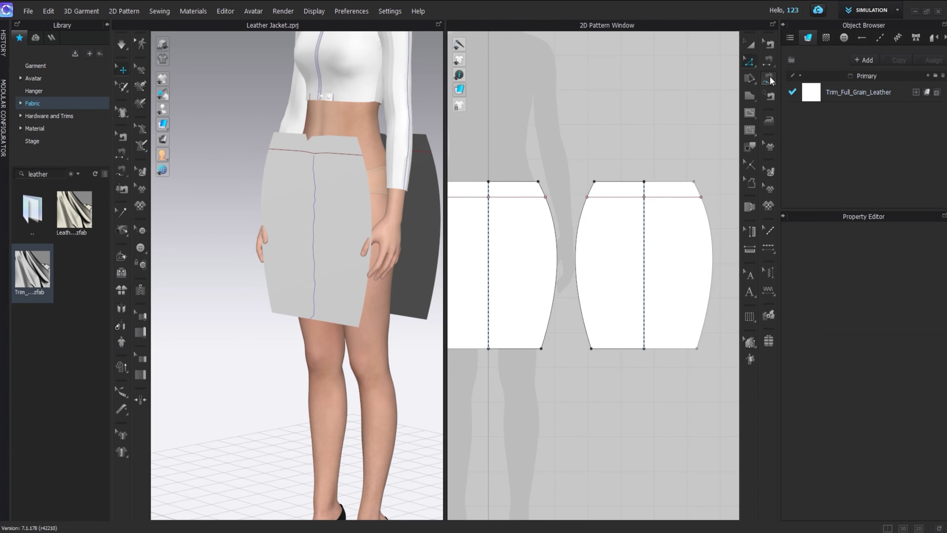
{"action": "left_click", "coordinate": [582, 258]}
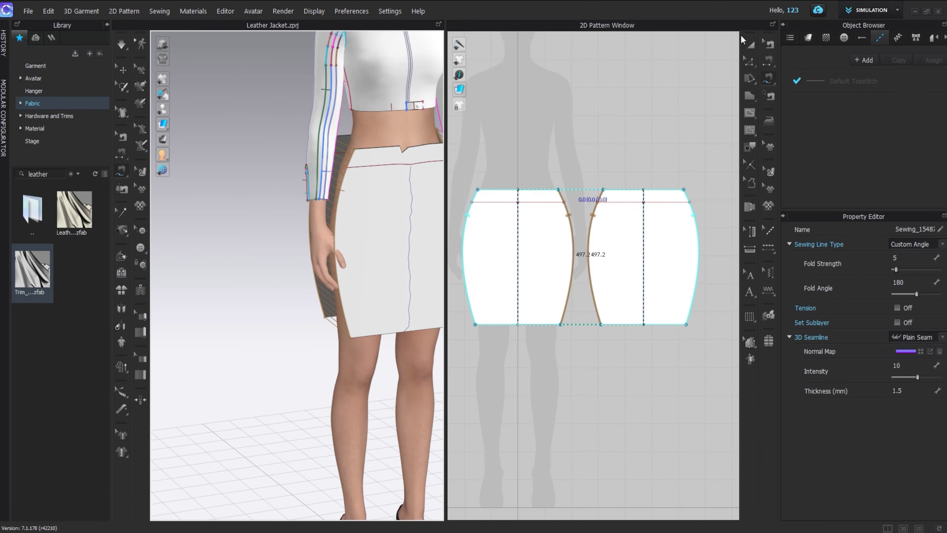
Cut and sew the front and back skirt panels along their offset waist lines to form separate waistbands.
{"action": "left_click", "coordinate": [750, 44]}
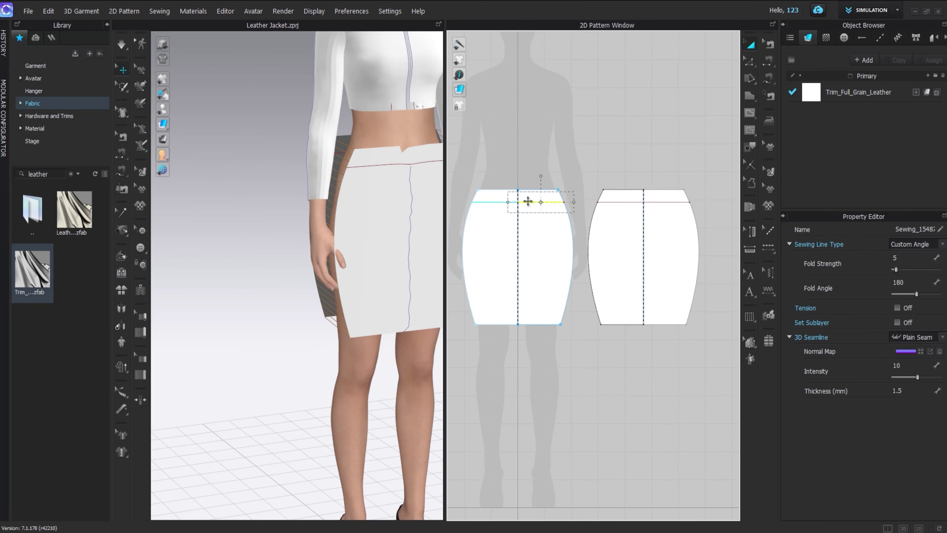
{"action": "right_click", "coordinate": [529, 202]}
{"action": "left_click", "coordinate": [552, 365]}
{"action": "right_click", "coordinate": [611, 202]}
{"action": "left_click", "coordinate": [641, 370]}
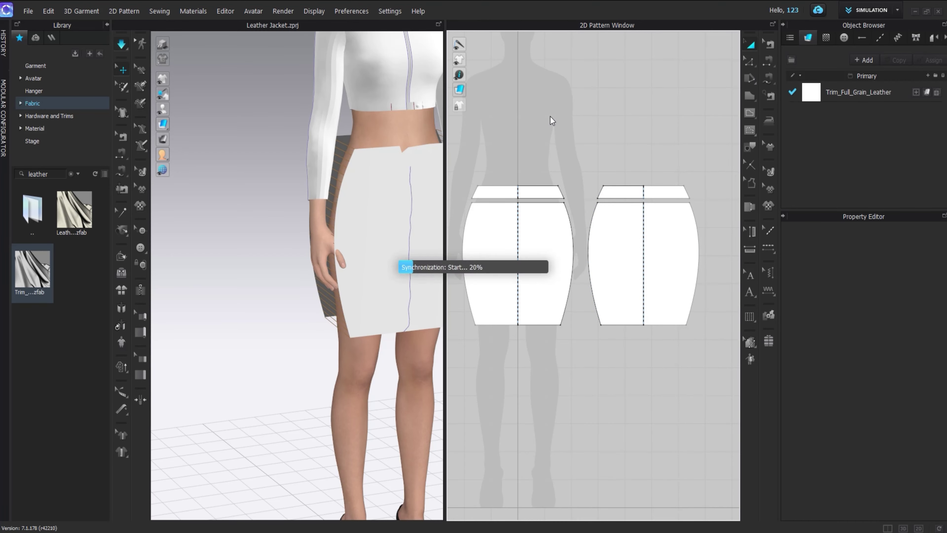
Simulate the skirt and settle the back waistband on the avatar, checking the fit from the front and side.
{"action": "key", "text": "8"}
{"action": "left_click", "coordinate": [378, 164]}
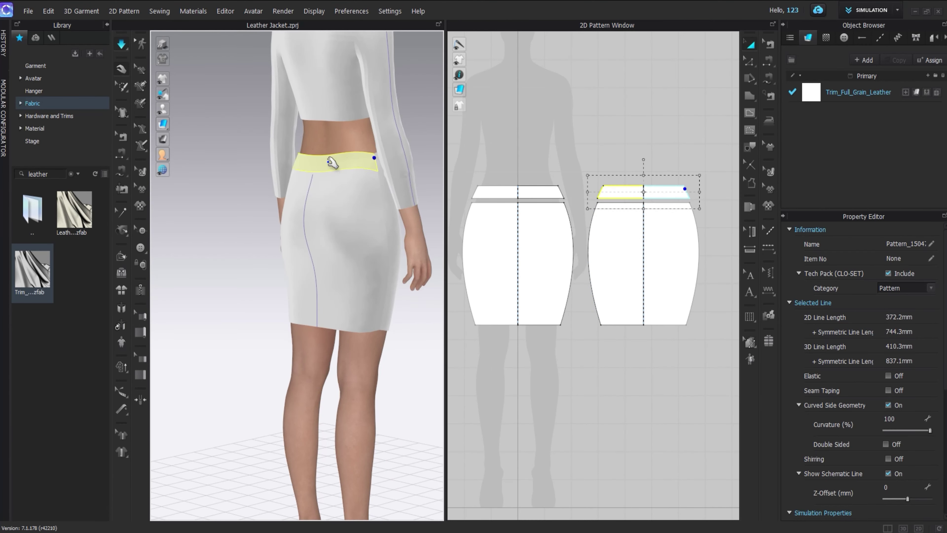
{"action": "key", "text": "2"}
{"action": "key", "text": "6"}
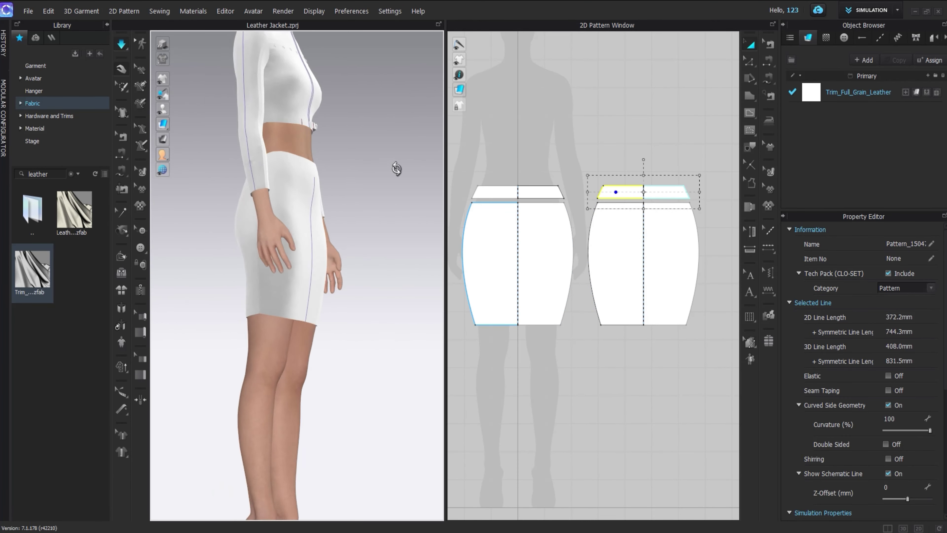
Narrow the front and back waistband patterns by moving their side edges slightly inward.
{"action": "left_click", "coordinate": [540, 192]}
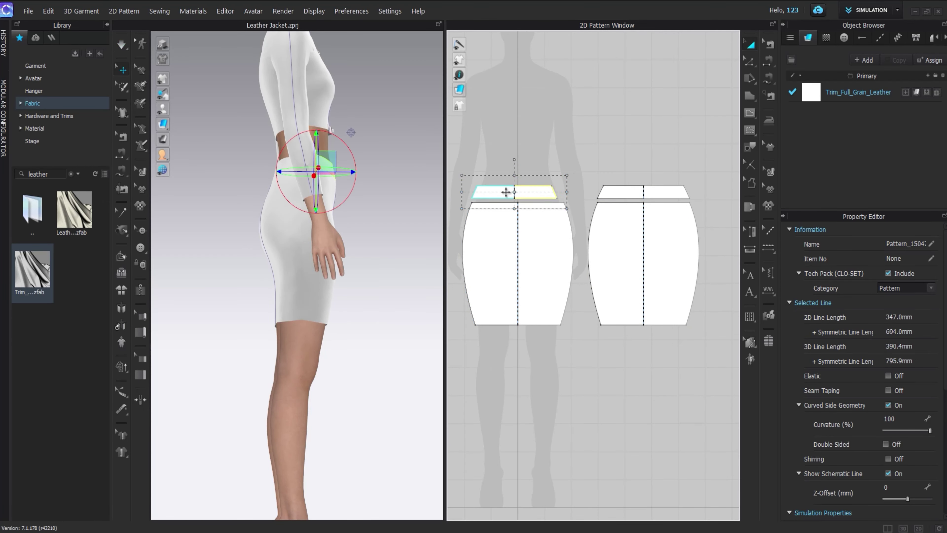
{"action": "scroll", "coordinate": [505, 192], "scroll_direction": "up", "scroll_amount": 5}
{"action": "key", "text": "z"}
{"action": "left_click", "coordinate": [602, 194]}
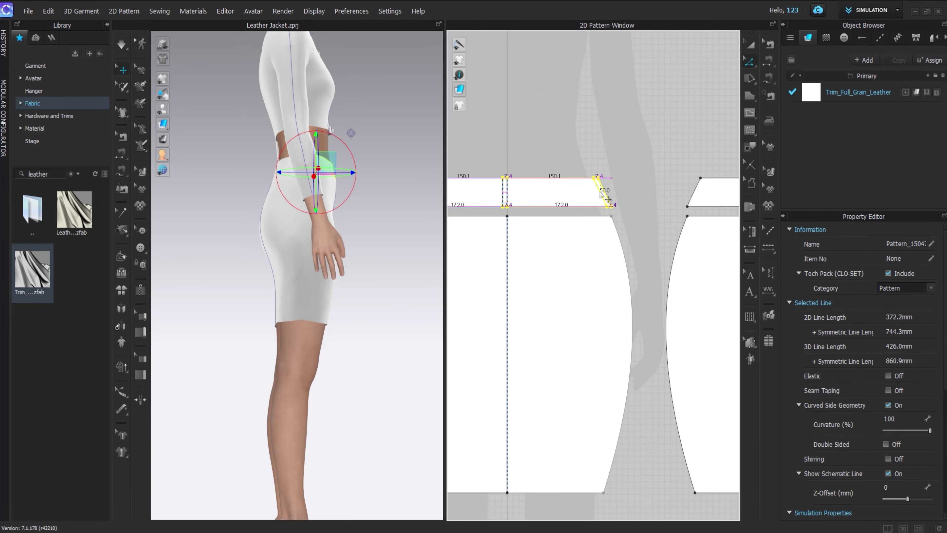
{"action": "scroll", "coordinate": [603, 206], "scroll_direction": "down", "scroll_amount": 1}
{"action": "scroll", "coordinate": [594, 211], "scroll_direction": "down", "scroll_amount": 1}
{"action": "middle_click_drag", "start_coordinate": [595, 211], "coordinate": [539, 202]}
{"action": "left_click_drag", "start_coordinate": [584, 168], "coordinate": [620, 203]}
{"action": "middle_click_drag", "start_coordinate": [636, 202], "coordinate": [590, 199]}
Move the upper side corners of the back and front waistbands slightly outward to reduce the slant of their side edges.
{"action": "right_click_drag", "start_coordinate": [377, 196], "coordinate": [311, 187]}
{"action": "scroll", "coordinate": [594, 165], "scroll_direction": "up", "scroll_amount": 5}
{"action": "left_click", "coordinate": [593, 164]}
{"action": "left_click_drag", "start_coordinate": [524, 195], "coordinate": [517, 196]}
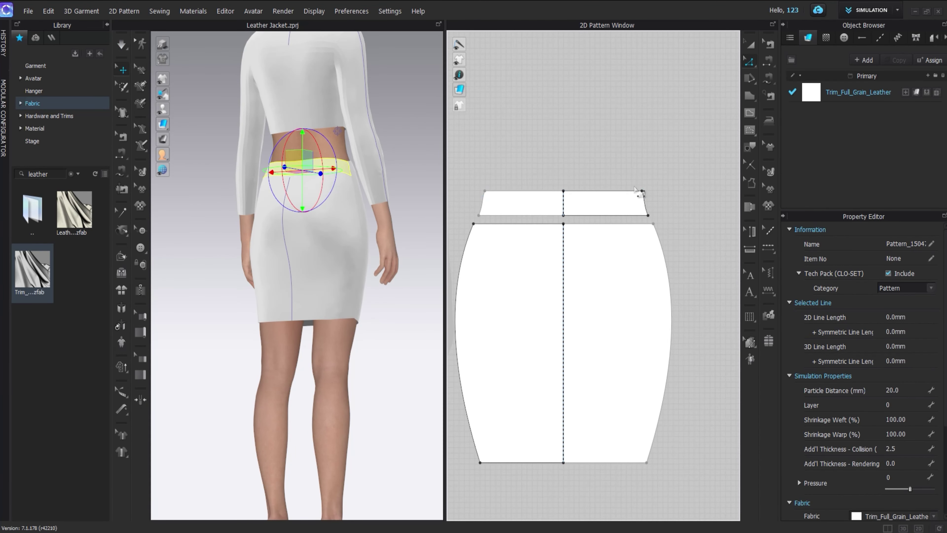
{"action": "middle_click_drag", "start_coordinate": [636, 189], "coordinate": [728, 189]}
{"action": "left_click", "coordinate": [497, 189]}
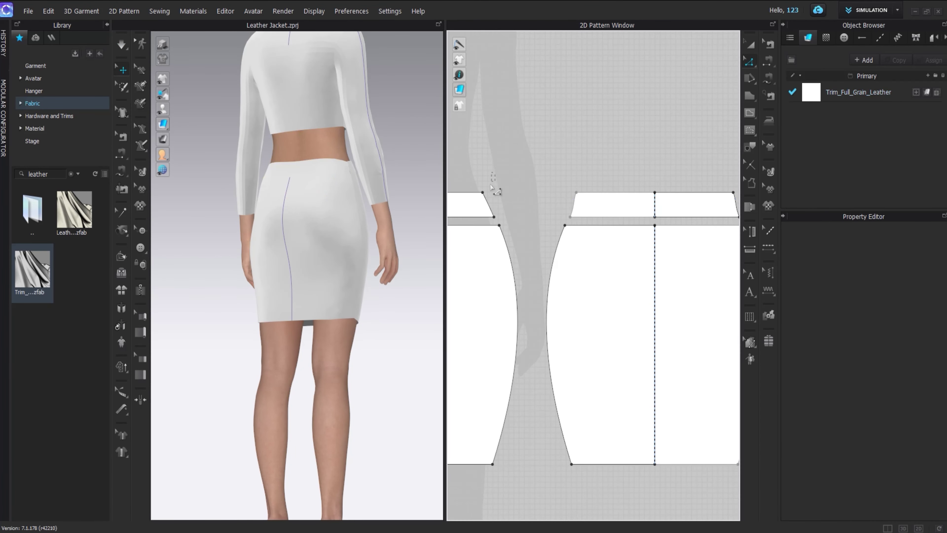
{"action": "left_click_drag", "start_coordinate": [485, 191], "coordinate": [489, 191]}
{"action": "middle_click_drag", "start_coordinate": [499, 200], "coordinate": [655, 200]}
Simulate the skirt and pull the back waistband to settle it around the avatar's waist.
{"action": "key", "text": "space"}
{"action": "right_click_drag", "start_coordinate": [407, 166], "coordinate": [438, 163]}
{"action": "left_click", "coordinate": [346, 168]}
Move the back waistband's upper side corner outward and replace its curved side edge with a straight reference line.
{"action": "middle_click_drag", "start_coordinate": [731, 215], "coordinate": [615, 203]}
{"action": "scroll", "coordinate": [623, 208], "scroll_direction": "up", "scroll_amount": 3}
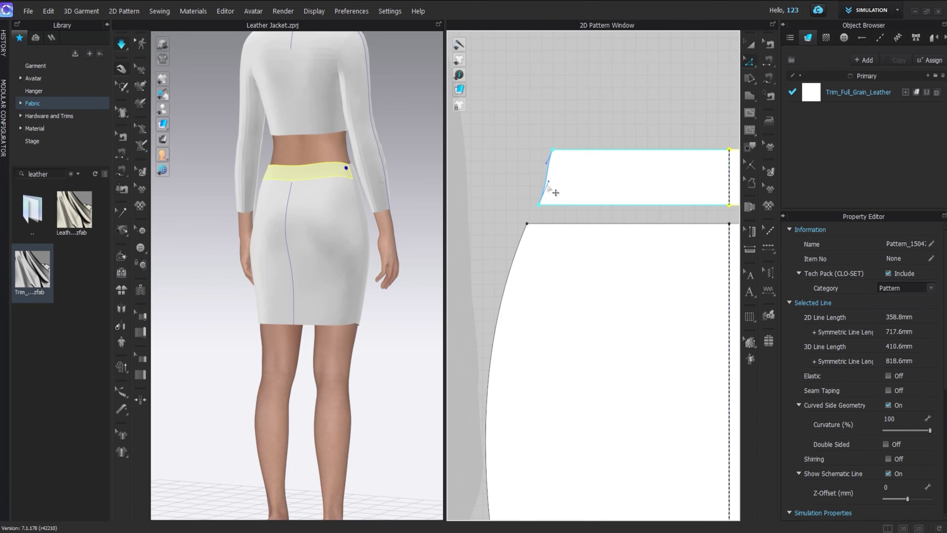
{"action": "scroll", "coordinate": [535, 171], "scroll_direction": "up", "scroll_amount": 3}
{"action": "key", "text": "z"}
{"action": "left_click_drag", "start_coordinate": [567, 118], "coordinate": [547, 118]}
{"action": "left_click", "coordinate": [548, 118]}
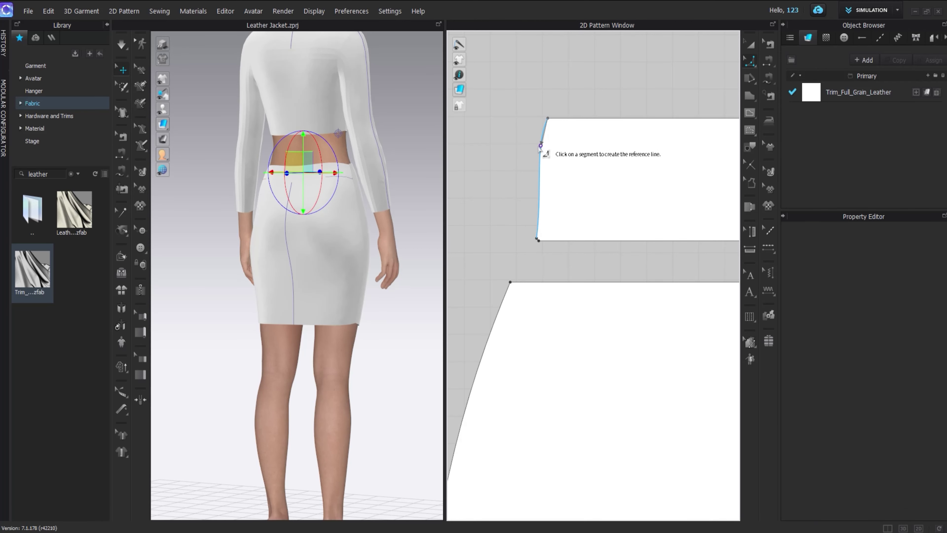
{"action": "left_click", "coordinate": [537, 234]}
{"action": "scroll", "coordinate": [555, 200], "scroll_direction": "up", "scroll_amount": 3}
{"action": "left_click", "coordinate": [535, 147]}
{"action": "left_click", "coordinate": [537, 148]}
{"action": "key", "text": "z"}
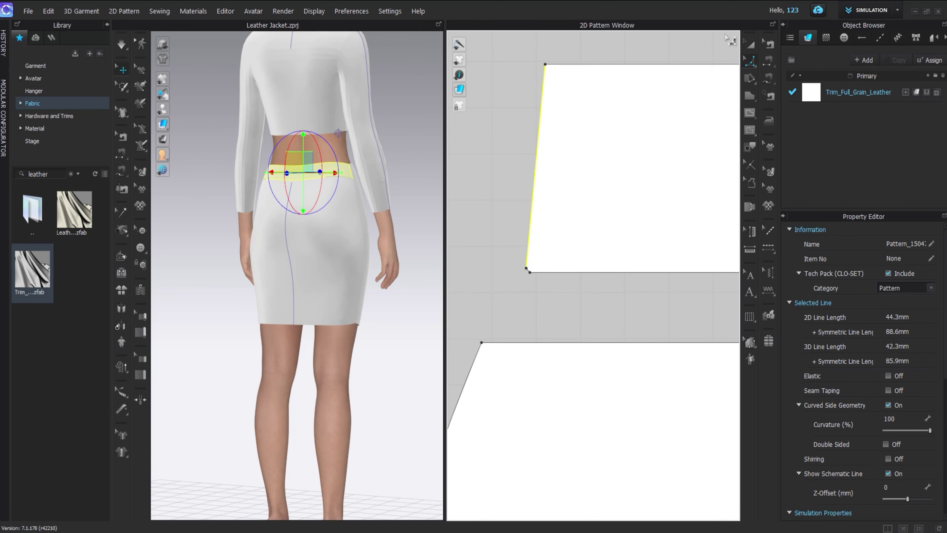
Delete the stray point at the back waistband's lower corner and move the upper corner outward to square the side edge.
{"action": "scroll", "coordinate": [555, 271], "scroll_direction": "up", "scroll_amount": 3}
{"action": "left_click", "coordinate": [504, 270]}
{"action": "key", "text": "Delete"}
{"action": "scroll", "coordinate": [527, 246], "scroll_direction": "down", "scroll_amount": 3}
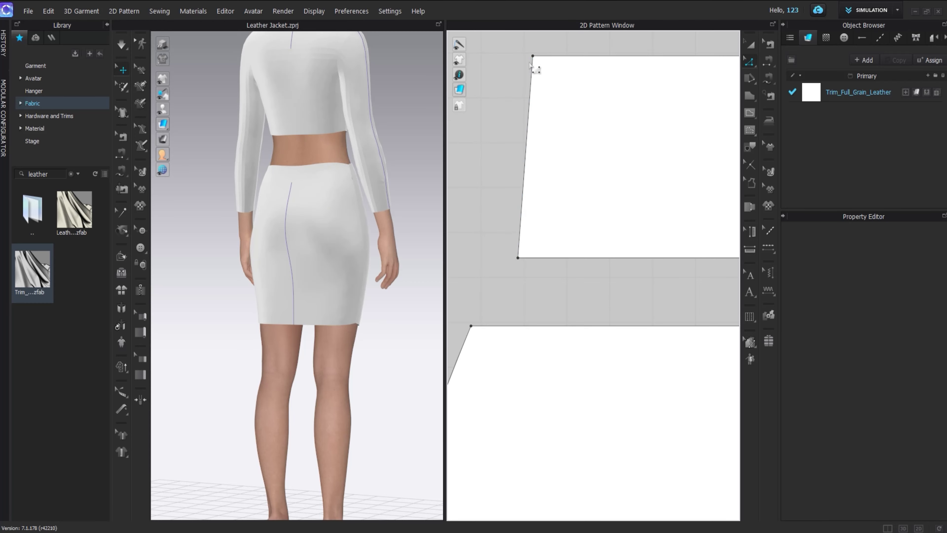
{"action": "left_click", "coordinate": [531, 59]}
{"action": "left_click", "coordinate": [533, 61]}
{"action": "left_click_drag", "start_coordinate": [532, 58], "coordinate": [520, 58]}
Move the front waistband's upper corner directly above the lower one and replace the curved side edge with a straight line.
{"action": "scroll", "coordinate": [514, 108], "scroll_direction": "down", "scroll_amount": 10}
{"action": "middle_click_drag", "start_coordinate": [511, 139], "coordinate": [622, 165]}
{"action": "scroll", "coordinate": [592, 143], "scroll_direction": "up", "scroll_amount": 8}
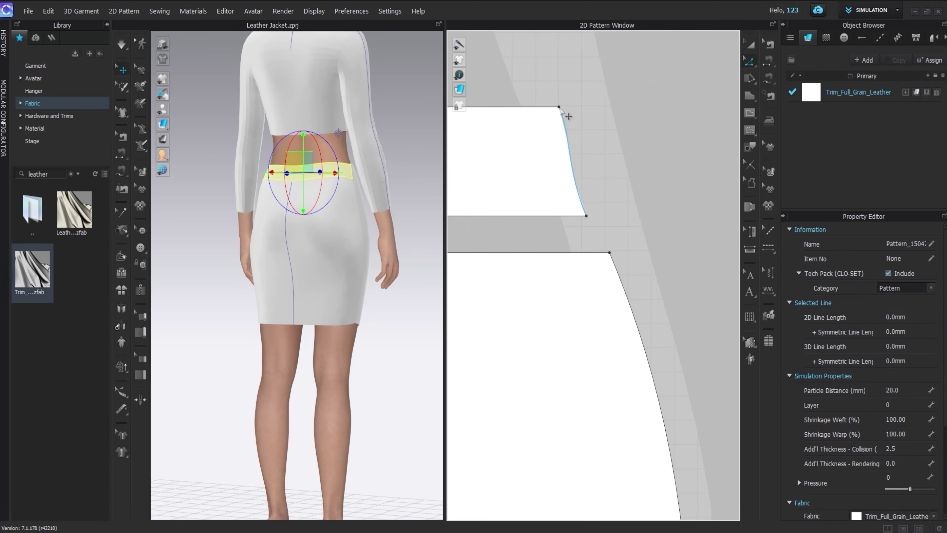
{"action": "left_click_drag", "start_coordinate": [560, 108], "coordinate": [585, 104]}
{"action": "scroll", "coordinate": [584, 113], "scroll_direction": "up", "scroll_amount": 2}
{"action": "left_click_drag", "start_coordinate": [749, 62], "coordinate": [780, 77]}
{"action": "left_click", "coordinate": [589, 289]}
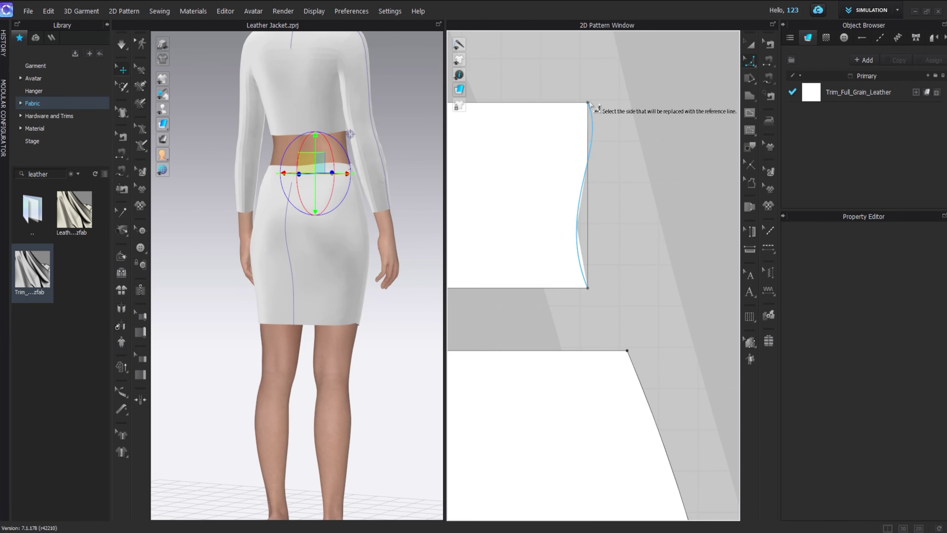
{"action": "left_click", "coordinate": [590, 145]}
Simulate the squared waistbands and pull them up into place on the avatar.
{"action": "key", "text": "a"}
{"action": "key", "text": "space"}
{"action": "right_click_drag", "start_coordinate": [388, 189], "coordinate": [228, 195]}
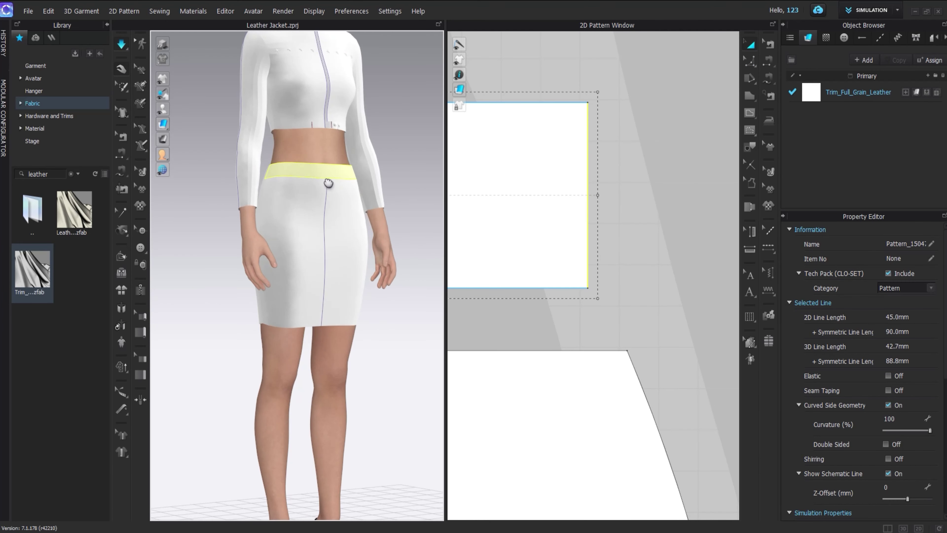
{"action": "right_click_drag", "start_coordinate": [328, 182], "coordinate": [428, 195]}
{"action": "left_click_drag", "start_coordinate": [332, 169], "coordinate": [337, 150]}
{"action": "key", "text": "2"}
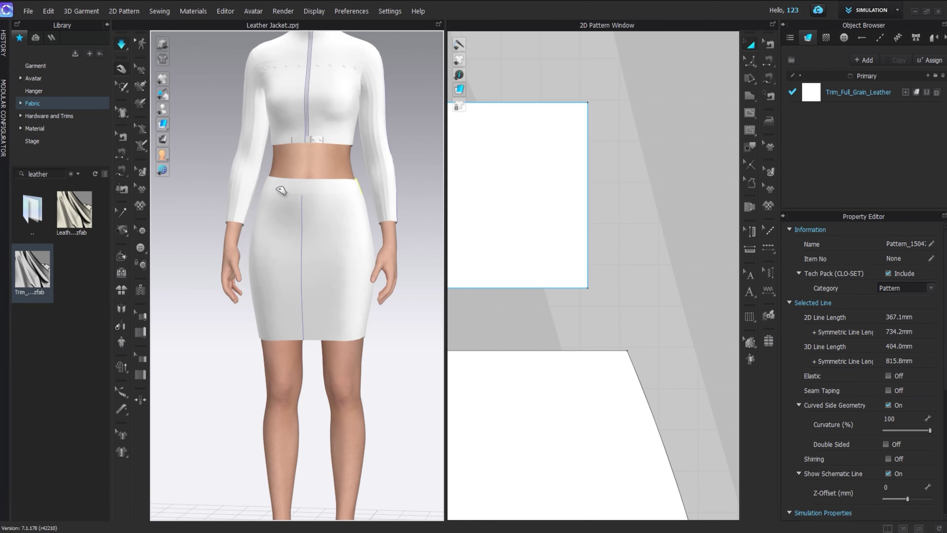
Widen the front waistband pattern slightly in 2D and simulate the skirt again in front view.
{"action": "left_click", "coordinate": [620, 178]}
{"action": "scroll", "coordinate": [617, 176], "scroll_direction": "down", "scroll_amount": 8}
{"action": "key", "text": "space"}
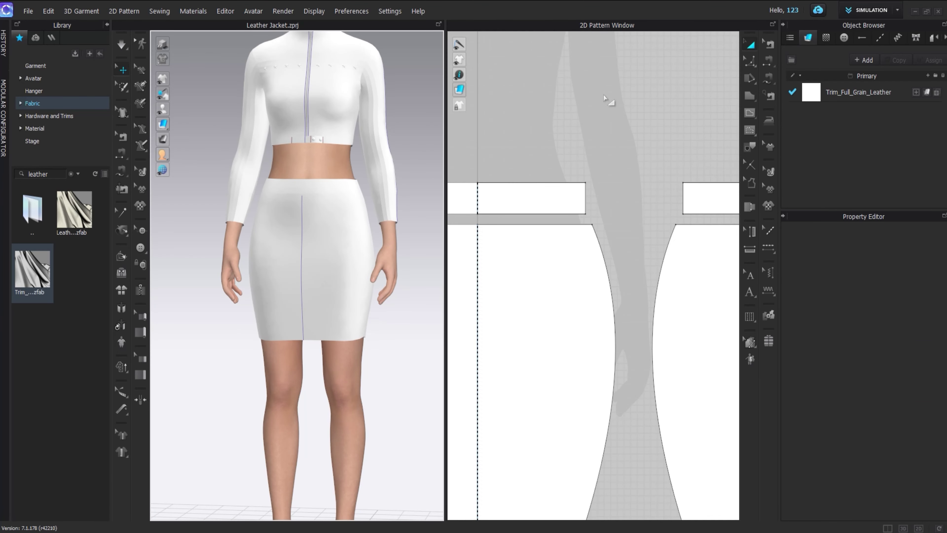
{"action": "scroll", "coordinate": [286, 200], "scroll_direction": "down", "scroll_amount": 1}
{"action": "left_click", "coordinate": [534, 198]}
{"action": "middle_click_drag", "start_coordinate": [533, 156], "coordinate": [596, 133]}
{"action": "left_click", "coordinate": [596, 133]}
{"action": "scroll", "coordinate": [617, 184], "scroll_direction": "down", "scroll_amount": 2}
{"action": "scroll", "coordinate": [482, 184], "scroll_direction": "up", "scroll_amount": 3}
{"action": "left_click", "coordinate": [483, 184]}
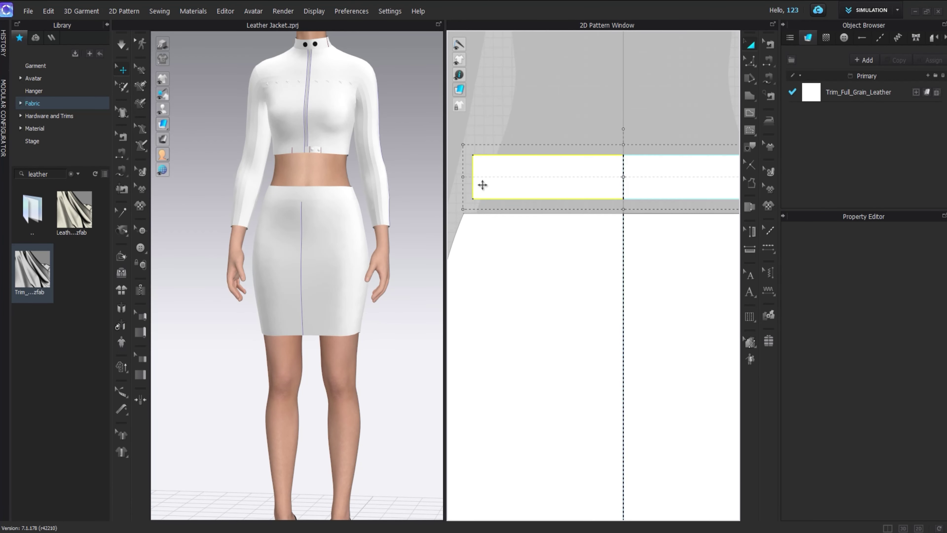
{"action": "mouse_move", "coordinate": [478, 188]}
{"action": "left_mouse_down"}
{"action": "mouse_move", "coordinate": [454, 176]}
{"action": "mouse_move", "coordinate": [483, 184]}
{"action": "left_mouse_up"}
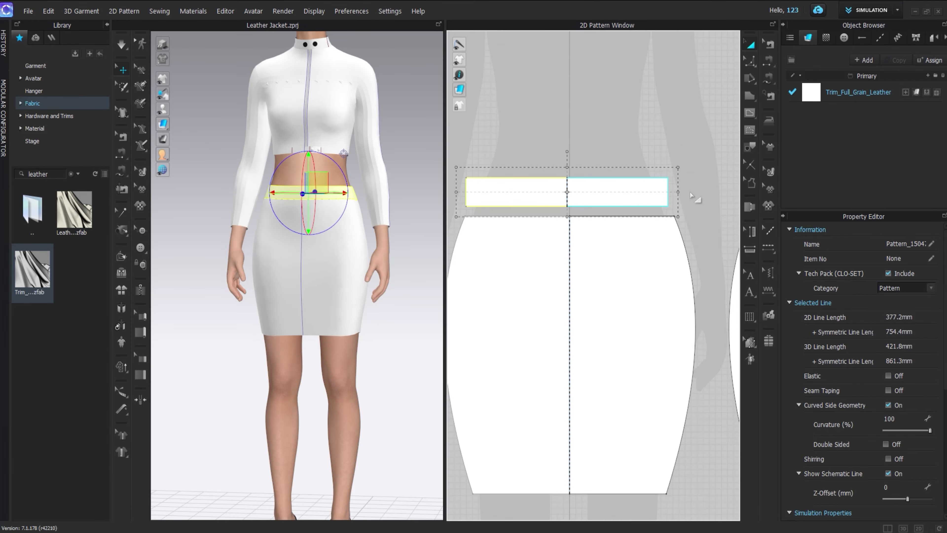
{"action": "key", "text": "space"}
{"action": "key", "text": "2"}
Draw an internal line down the center of the front skirt panel from the waist edge to the hem.
{"action": "middle_click_drag", "start_coordinate": [626, 186], "coordinate": [642, 149]}
{"action": "left_click", "coordinate": [750, 97]}
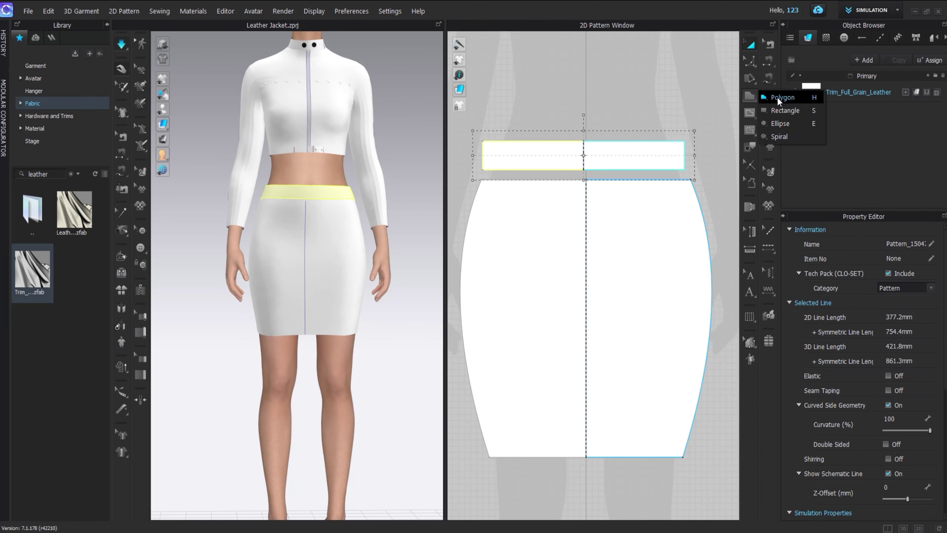
{"action": "left_click", "coordinate": [776, 117]}
{"action": "double_click", "coordinate": [587, 456]}
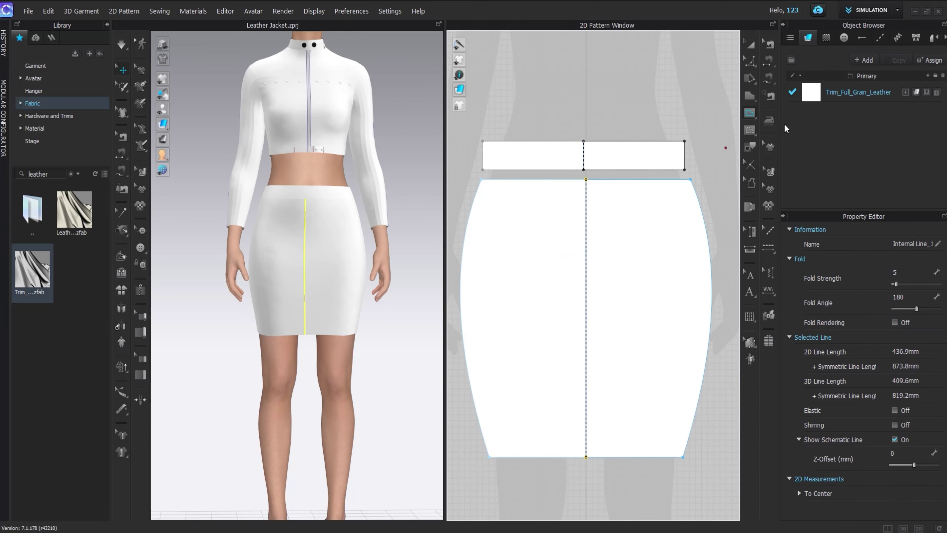
Cut and sew the front skirt panel along its center internal line.
{"action": "left_click", "coordinate": [750, 45]}
{"action": "right_click", "coordinate": [587, 191]}
{"action": "left_click", "coordinate": [615, 359]}
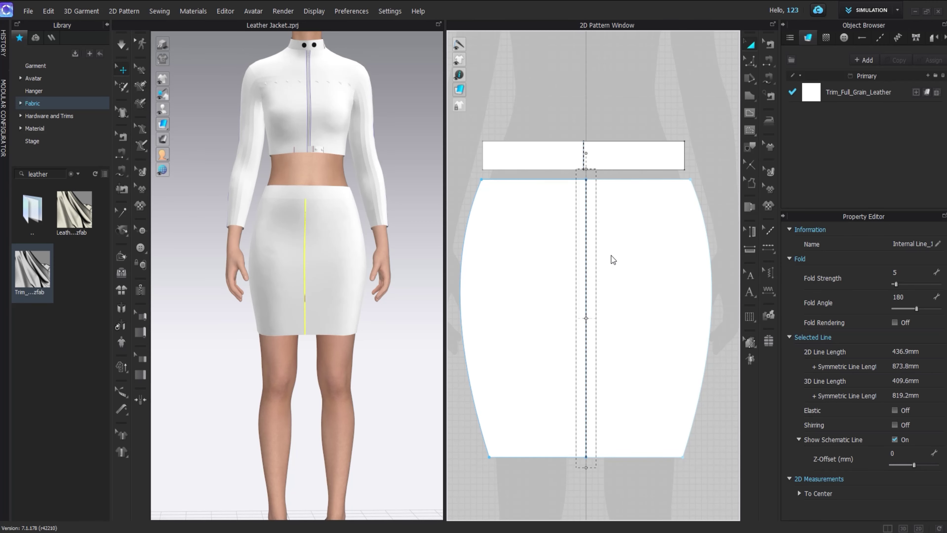
Remove the center front sewing between the two front skirt halves.
{"action": "scroll", "coordinate": [612, 255], "scroll_direction": "down", "scroll_amount": 4}
{"action": "scroll", "coordinate": [552, 150], "scroll_direction": "down", "scroll_amount": 4}
{"action": "scroll", "coordinate": [499, 192], "scroll_direction": "up", "scroll_amount": 5}
{"action": "right_click_drag", "start_coordinate": [266, 221], "coordinate": [317, 224]}
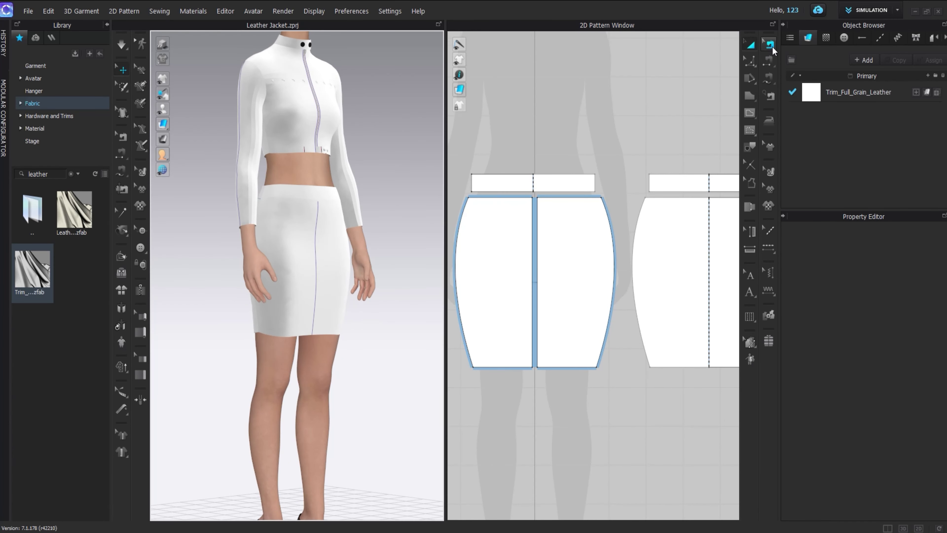
{"action": "left_click", "coordinate": [772, 47]}
{"action": "left_click", "coordinate": [538, 244]}
Draw an internal line down the center of the front waistband from its upper to its lower edge.
{"action": "scroll", "coordinate": [533, 169], "scroll_direction": "up", "scroll_amount": 5}
{"action": "left_click", "coordinate": [748, 113]}
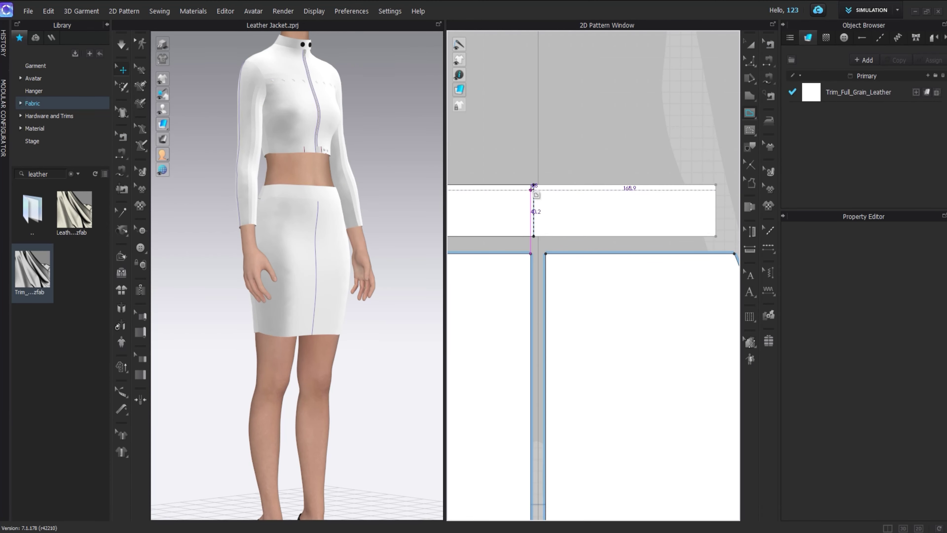
{"action": "middle_click_drag", "start_coordinate": [537, 205], "coordinate": [503, 257]}
{"action": "double_click", "coordinate": [515, 260]}
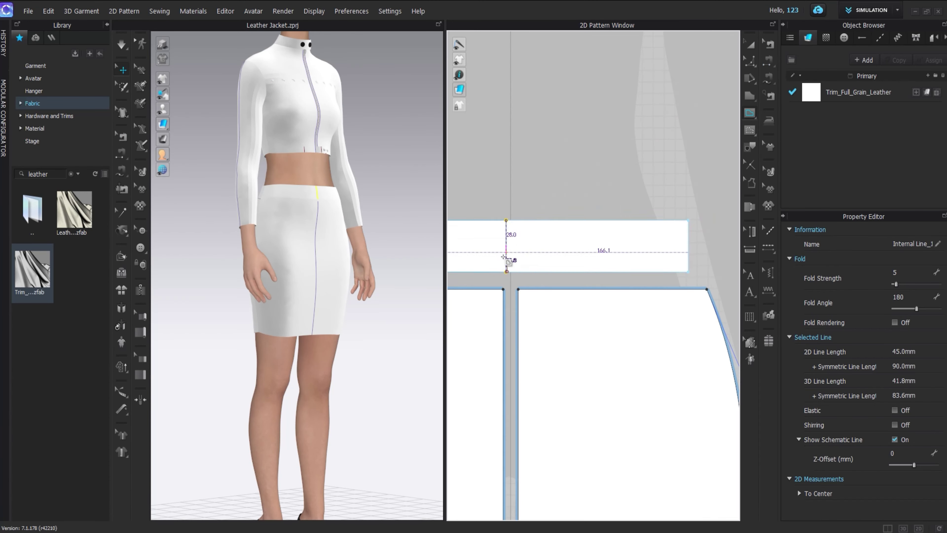
{"action": "left_click", "coordinate": [557, 217]}
{"action": "middle_click_drag", "start_coordinate": [567, 213], "coordinate": [560, 232]}
Cut and sew the front waistband along its center internal line.
{"action": "left_click", "coordinate": [749, 43]}
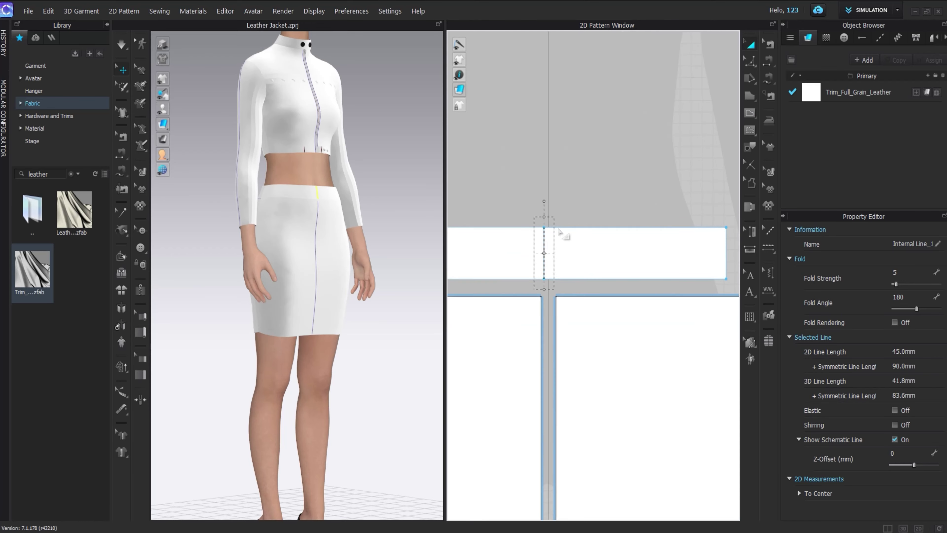
{"action": "scroll", "coordinate": [543, 236], "scroll_direction": "up", "scroll_amount": 4}
{"action": "right_click", "coordinate": [543, 239]}
{"action": "left_click", "coordinate": [564, 403]}
{"action": "scroll", "coordinate": [570, 255], "scroll_direction": "down", "scroll_amount": 3}
Simulate the skirt so the center front opens and remove the sewing between the two front waistband halves.
{"action": "right_click_drag", "start_coordinate": [363, 213], "coordinate": [338, 214]}
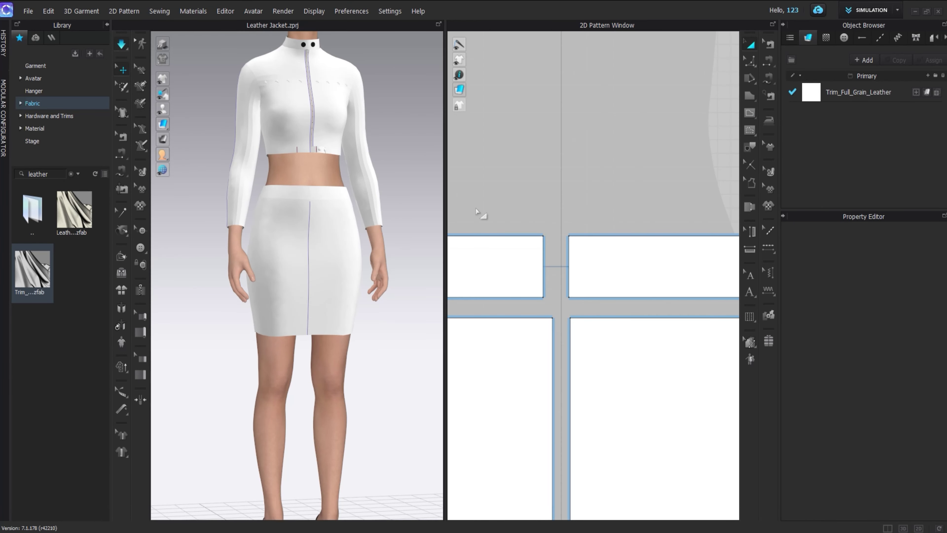
{"action": "key", "text": "space"}
{"action": "middle_click_drag", "start_coordinate": [549, 198], "coordinate": [554, 130]}
{"action": "left_click", "coordinate": [611, 196]}
{"action": "left_click", "coordinate": [769, 61]}
{"action": "left_click", "coordinate": [549, 197]}
{"action": "left_click", "coordinate": [574, 198]}
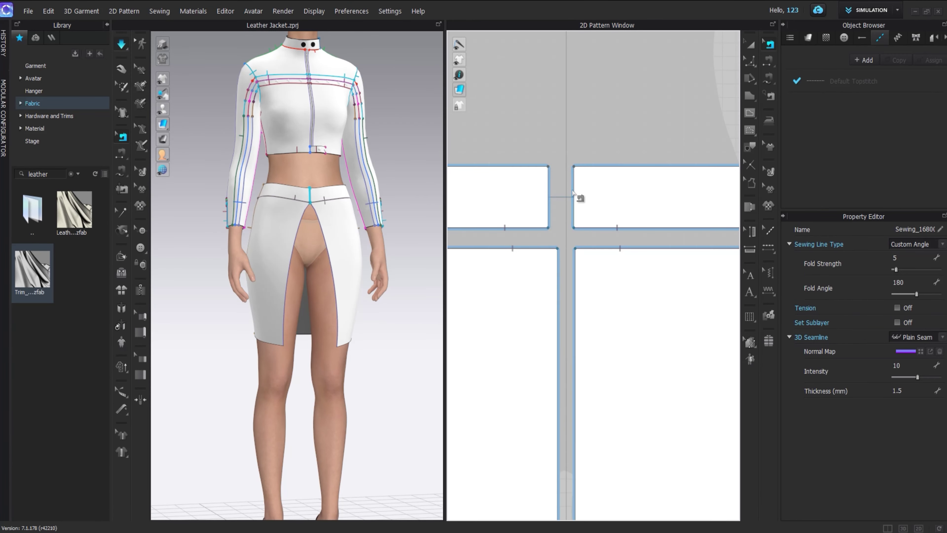
Create a zipper along both center front edges, spanning the waistband and front skirt halves from upper edge to hem.
{"action": "scroll", "coordinate": [579, 198], "scroll_direction": "down", "scroll_amount": 3}
{"action": "middle_click_drag", "start_coordinate": [579, 201], "coordinate": [569, 128]}
{"action": "left_click", "coordinate": [139, 290]}
{"action": "scroll", "coordinate": [524, 230], "scroll_direction": "down", "scroll_amount": 1}
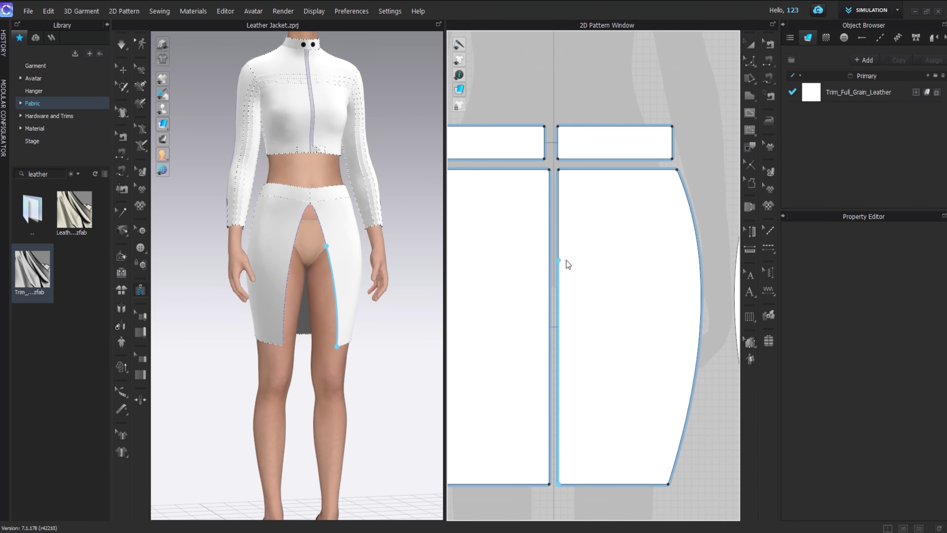
{"action": "double_click", "coordinate": [559, 127]}
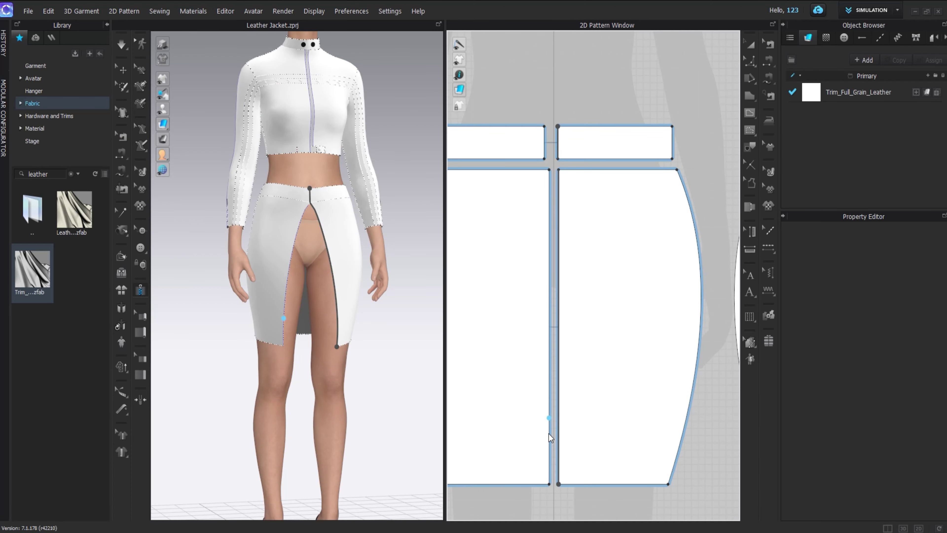
{"action": "left_click", "coordinate": [550, 485]}
{"action": "double_click", "coordinate": [544, 126]}
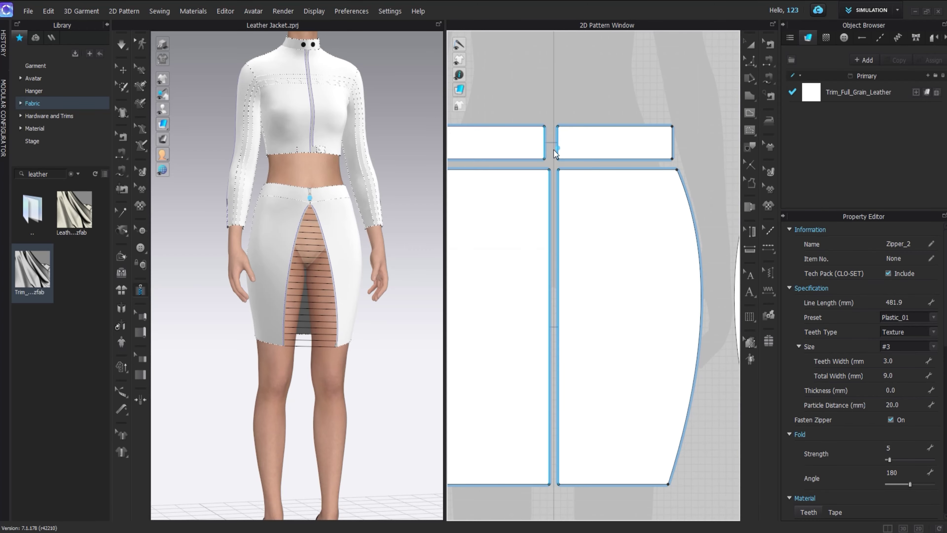
Simulate the skirt so the new center front zipper pulls both halves closed.
{"action": "left_click", "coordinate": [750, 44]}
{"action": "key", "text": "space"}
{"action": "left_click", "coordinate": [264, 235]}
{"action": "right_click_drag", "start_coordinate": [264, 235], "coordinate": [342, 194]}
{"action": "scroll", "coordinate": [343, 189], "scroll_direction": "up", "scroll_amount": 8}
{"action": "scroll", "coordinate": [323, 224], "scroll_direction": "down", "scroll_amount": 5}
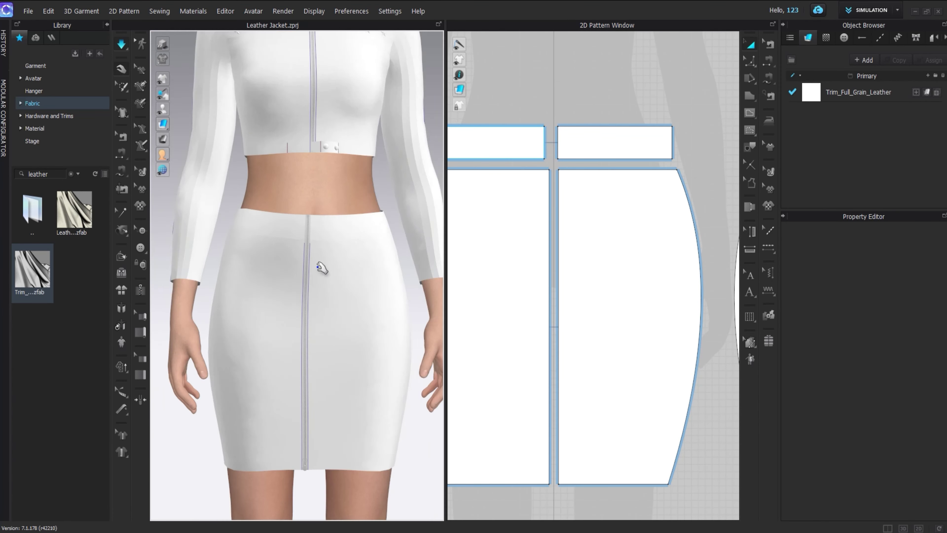
{"action": "scroll", "coordinate": [300, 393], "scroll_direction": "up", "scroll_amount": 3}
{"action": "scroll", "coordinate": [293, 325], "scroll_direction": "down", "scroll_amount": 2}
{"action": "mouse_move", "coordinate": [289, 324]}
{"action": "right_mouse_down"}
{"action": "mouse_move", "coordinate": [499, 323]}
{"action": "mouse_move", "coordinate": [272, 326]}
{"action": "right_mouse_up"}
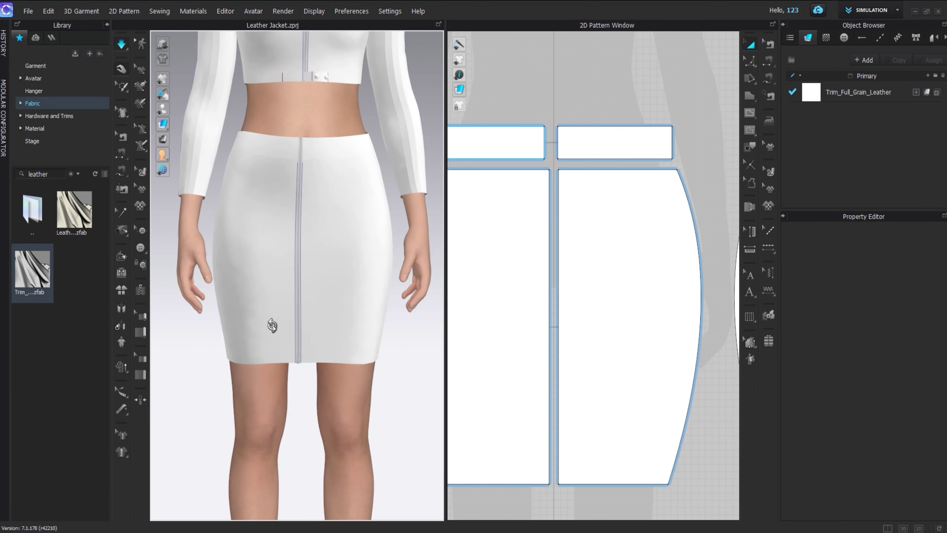
Examine the fit of the zipped skirt on the avatar from the front and sides.
{"action": "scroll", "coordinate": [329, 285], "scroll_direction": "down", "scroll_amount": 3}
{"action": "right_click_drag", "start_coordinate": [330, 285], "coordinate": [623, 311]}
{"action": "right_click_drag", "start_coordinate": [373, 252], "coordinate": [342, 250]}
{"action": "left_click", "coordinate": [340, 250]}
{"action": "right_click_drag", "start_coordinate": [272, 223], "coordinate": [350, 242]}
{"action": "left_click", "coordinate": [286, 212]}
{"action": "left_click", "coordinate": [221, 332]}
{"action": "right_click_drag", "start_coordinate": [220, 332], "coordinate": [280, 317]}
{"action": "left_click", "coordinate": [327, 327]}
{"action": "scroll", "coordinate": [601, 429], "scroll_direction": "down", "scroll_amount": 6}
Offset the front skirt's side edge as one internal line at 15 mm.
{"action": "left_click", "coordinate": [601, 429]}
{"action": "scroll", "coordinate": [537, 275], "scroll_direction": "up", "scroll_amount": 4}
{"action": "key", "text": "z"}
{"action": "left_click", "coordinate": [525, 267]}
{"action": "right_click", "coordinate": [526, 268]}
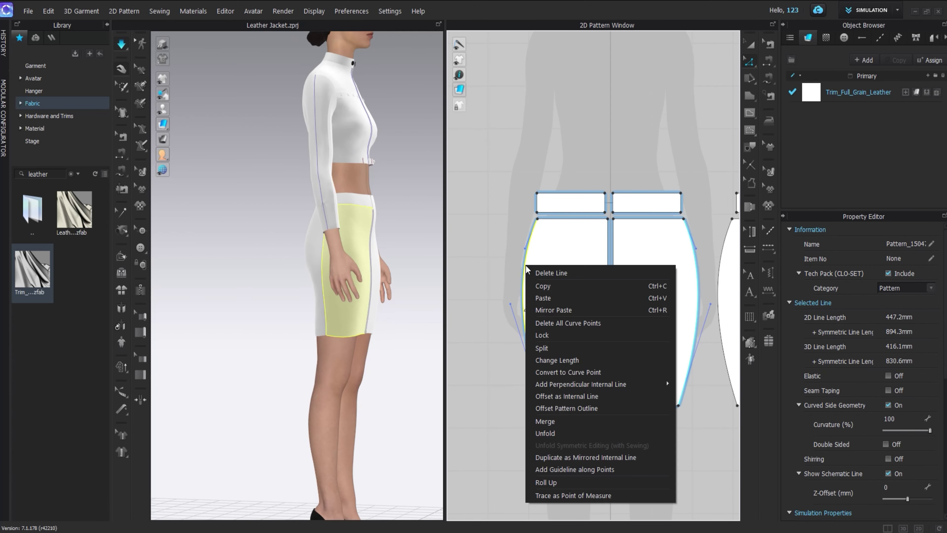
{"action": "left_click", "coordinate": [568, 398]}
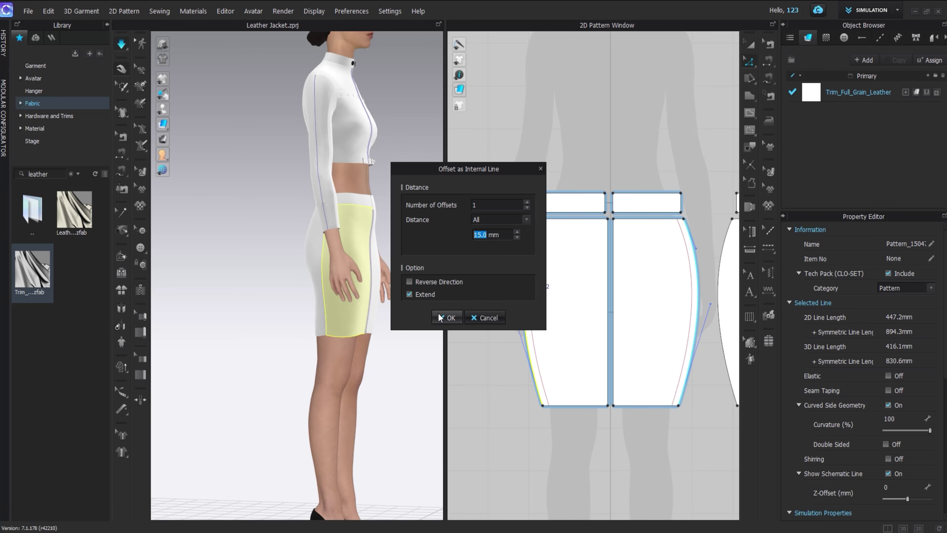
{"action": "left_click", "coordinate": [447, 317]}
{"action": "scroll", "coordinate": [381, 275], "scroll_direction": "up", "scroll_amount": 10}
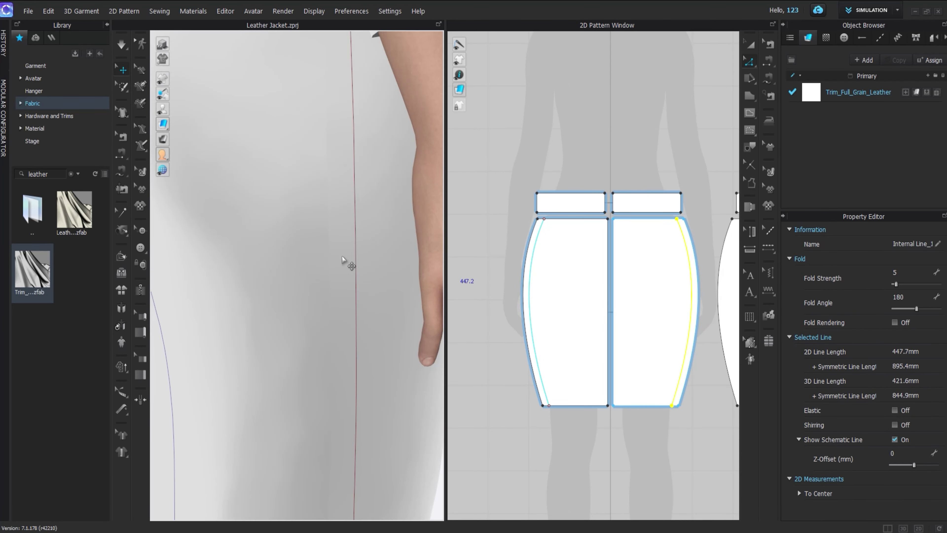
{"action": "left_click", "coordinate": [349, 248]}
Add a second internal line on the front skirt panels by offsetting farther inward from the side edge.
{"action": "left_click", "coordinate": [530, 282]}
{"action": "right_click", "coordinate": [530, 281]}
{"action": "left_click", "coordinate": [526, 262]}
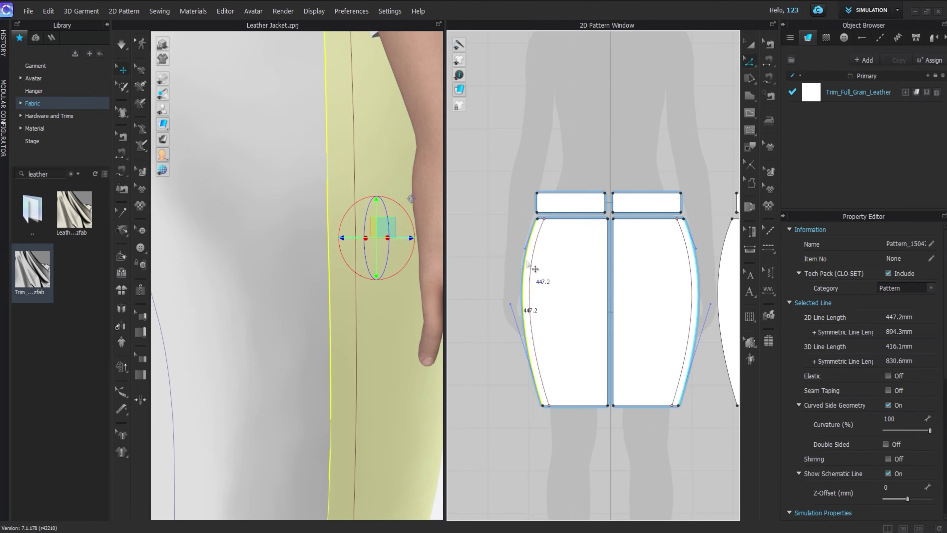
{"action": "right_click", "coordinate": [538, 268]}
{"action": "left_click", "coordinate": [587, 369]}
{"action": "left_click", "coordinate": [447, 320]}
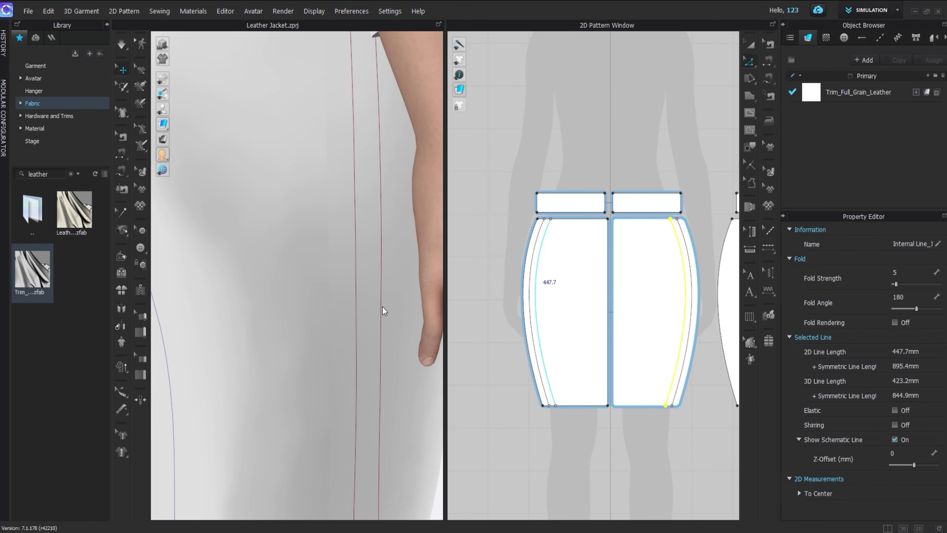
Add two successive offset internal lines parallel to the back skirt panel's side edge.
{"action": "scroll", "coordinate": [381, 305], "scroll_direction": "down", "scroll_amount": 6}
{"action": "right_click_drag", "start_coordinate": [384, 309], "coordinate": [187, 315]}
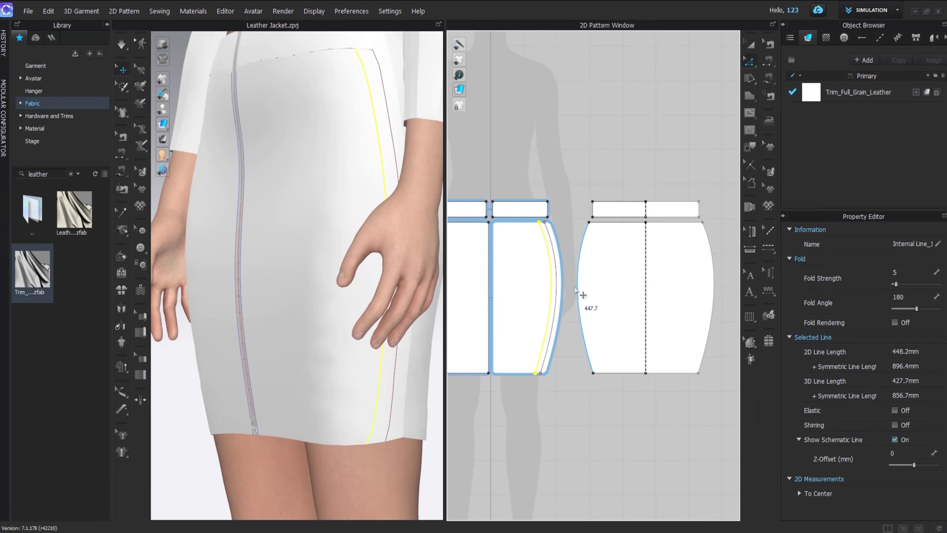
{"action": "right_click", "coordinate": [577, 288]}
{"action": "left_click", "coordinate": [615, 413]}
{"action": "left_click", "coordinate": [446, 320]}
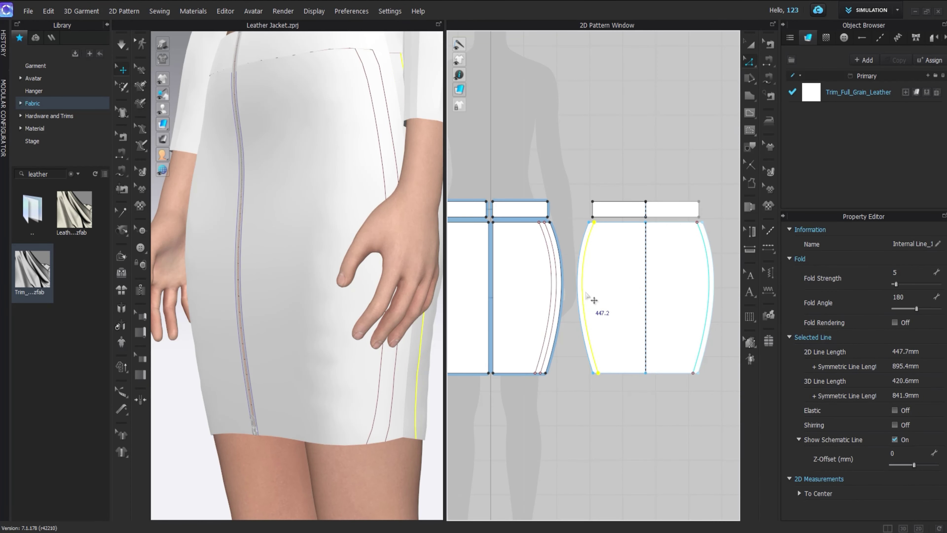
{"action": "right_click", "coordinate": [582, 290]}
{"action": "left_click", "coordinate": [630, 400]}
{"action": "left_click", "coordinate": [446, 320]}
{"action": "left_click", "coordinate": [616, 195]}
Cut and sew the back skirt panel along its two offset internal lines.
{"action": "scroll", "coordinate": [598, 211], "scroll_direction": "up", "scroll_amount": 5}
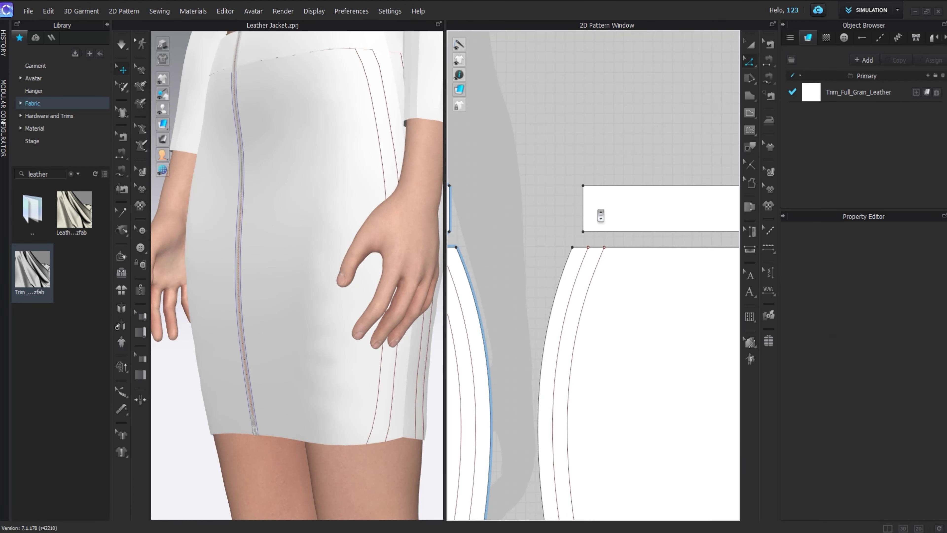
{"action": "left_click", "coordinate": [583, 207]}
{"action": "left_click", "coordinate": [749, 45]}
{"action": "right_click_drag", "start_coordinate": [378, 200], "coordinate": [380, 201]}
{"action": "scroll", "coordinate": [317, 231], "scroll_direction": "down", "scroll_amount": 2}
{"action": "mouse_move", "coordinate": [298, 235]}
{"action": "right_mouse_down"}
{"action": "mouse_move", "coordinate": [424, 246]}
{"action": "mouse_move", "coordinate": [310, 243]}
{"action": "right_mouse_up"}
{"action": "left_click", "coordinate": [567, 315]}
{"action": "left_click", "coordinate": [584, 304], "text": "shift"}
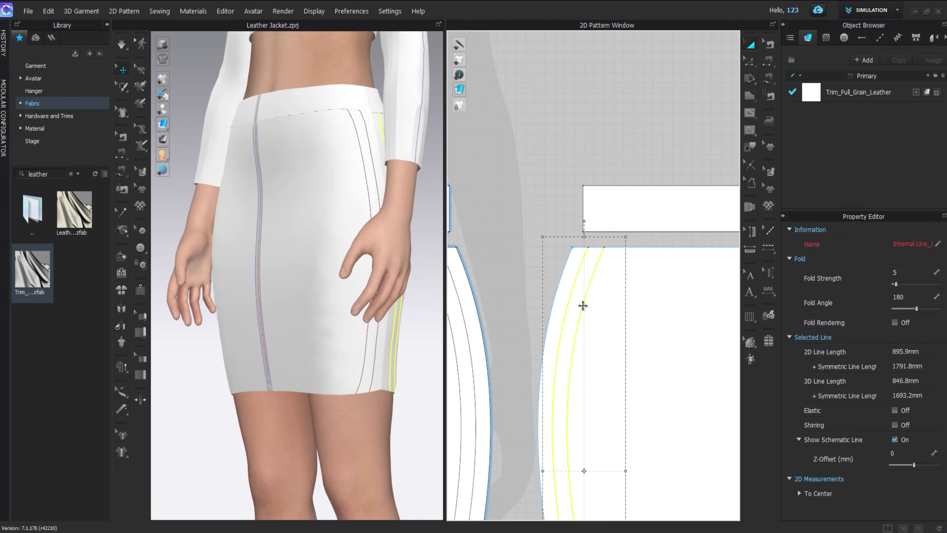
{"action": "scroll", "coordinate": [583, 304], "scroll_direction": "down", "scroll_amount": 3}
{"action": "middle_click_drag", "start_coordinate": [583, 304], "coordinate": [459, 287]}
{"action": "right_click", "coordinate": [463, 279]}
{"action": "left_click", "coordinate": [510, 190]}
{"action": "scroll", "coordinate": [515, 269], "scroll_direction": "down", "scroll_amount": 1}
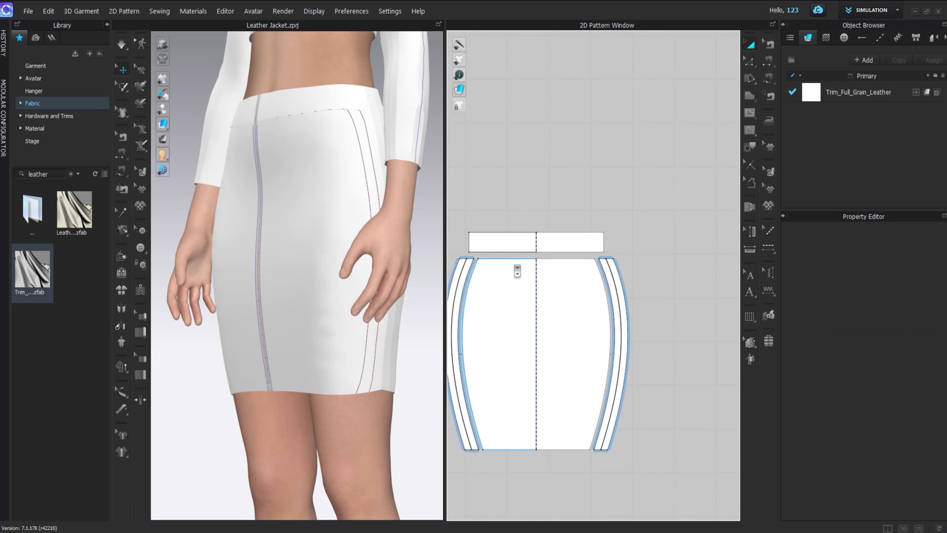
Cut and sew the front skirt panels along their two offset internal lines.
{"action": "middle_click_drag", "start_coordinate": [516, 271], "coordinate": [603, 254]}
{"action": "left_click", "coordinate": [497, 281]}
{"action": "scroll", "coordinate": [497, 279], "scroll_direction": "up", "scroll_amount": 5}
{"action": "left_click", "coordinate": [500, 273], "text": "shift"}
{"action": "right_click", "coordinate": [500, 274]}
{"action": "left_click", "coordinate": [541, 216]}
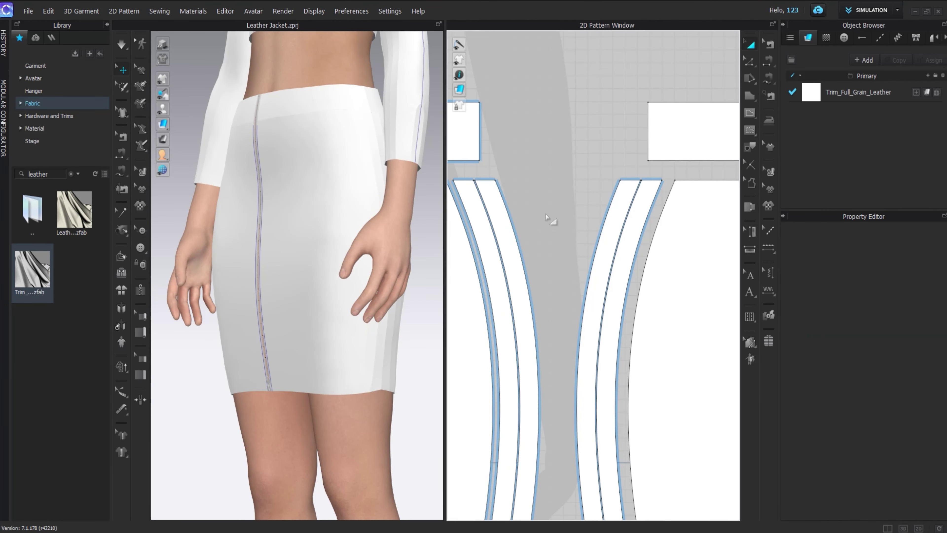
Simulate the whole outfit with the newly cut side strips in the skirt.
{"action": "scroll", "coordinate": [550, 218], "scroll_direction": "down", "scroll_amount": 4}
{"action": "right_click_drag", "start_coordinate": [268, 290], "coordinate": [385, 339]}
{"action": "scroll", "coordinate": [385, 339], "scroll_direction": "down", "scroll_amount": 3}
{"action": "right_click_drag", "start_coordinate": [298, 335], "coordinate": [332, 330]}
{"action": "scroll", "coordinate": [304, 326], "scroll_direction": "down", "scroll_amount": 5}
{"action": "key", "text": "space"}
{"action": "middle_click_drag", "start_coordinate": [399, 351], "coordinate": [412, 393]}
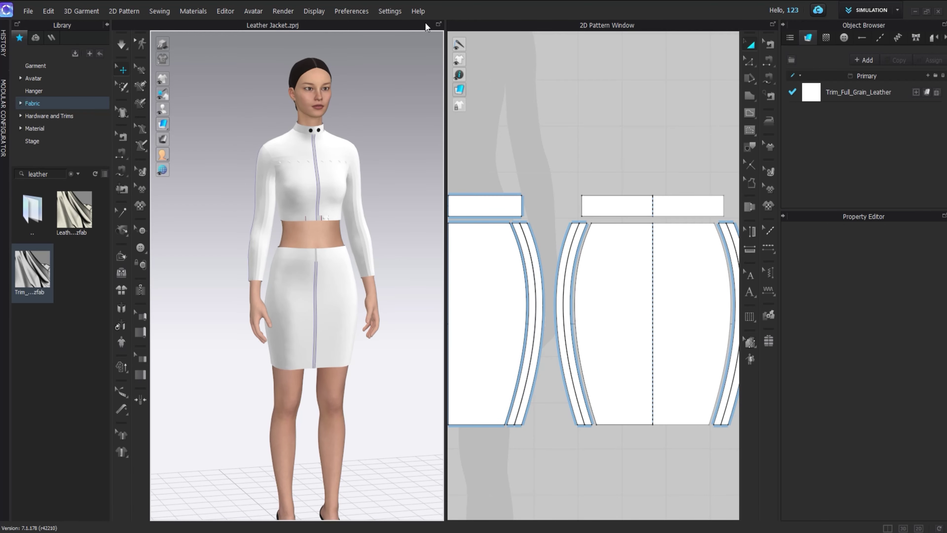
Preview the full outfit in schematic render and leave that display.
{"action": "scroll", "coordinate": [278, 261], "scroll_direction": "down", "scroll_amount": 2}
{"action": "right_click_drag", "start_coordinate": [278, 261], "coordinate": [251, 262]}
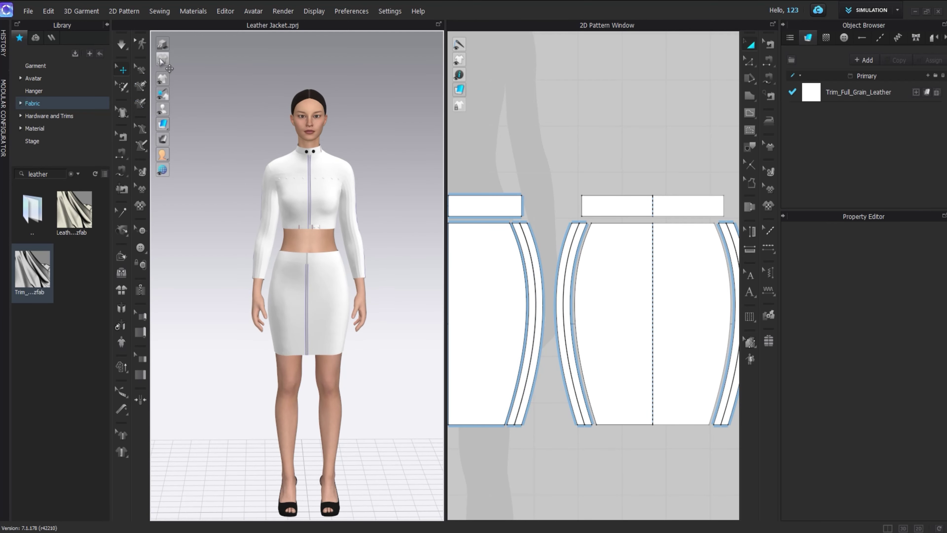
{"action": "left_click", "coordinate": [168, 57]}
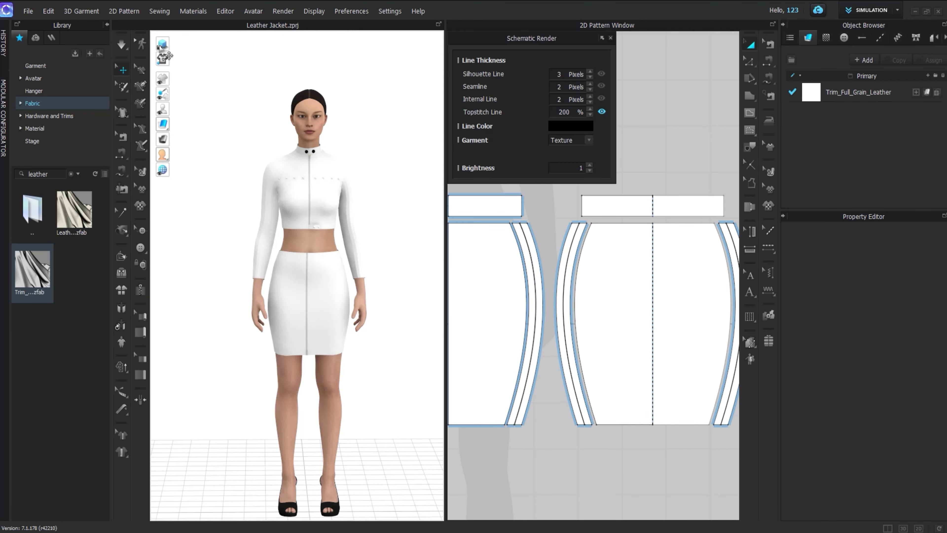
{"action": "left_click", "coordinate": [610, 38]}
Switch to the UV Editor and align the upper chest strip flush against the front yoke's lower edge.
{"action": "left_click", "coordinate": [898, 11]}
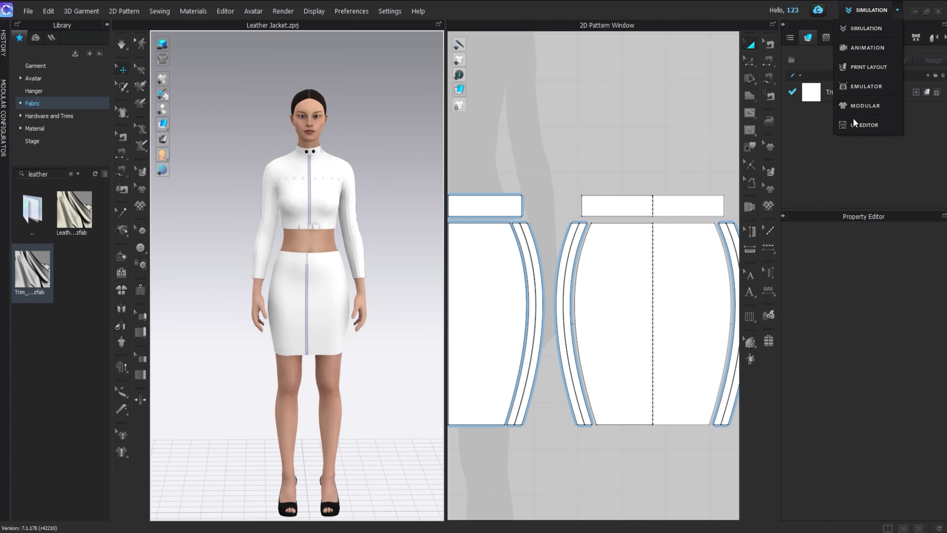
{"action": "left_click", "coordinate": [855, 123]}
{"action": "scroll", "coordinate": [612, 217], "scroll_direction": "up", "scroll_amount": 6}
{"action": "left_click", "coordinate": [585, 247]}
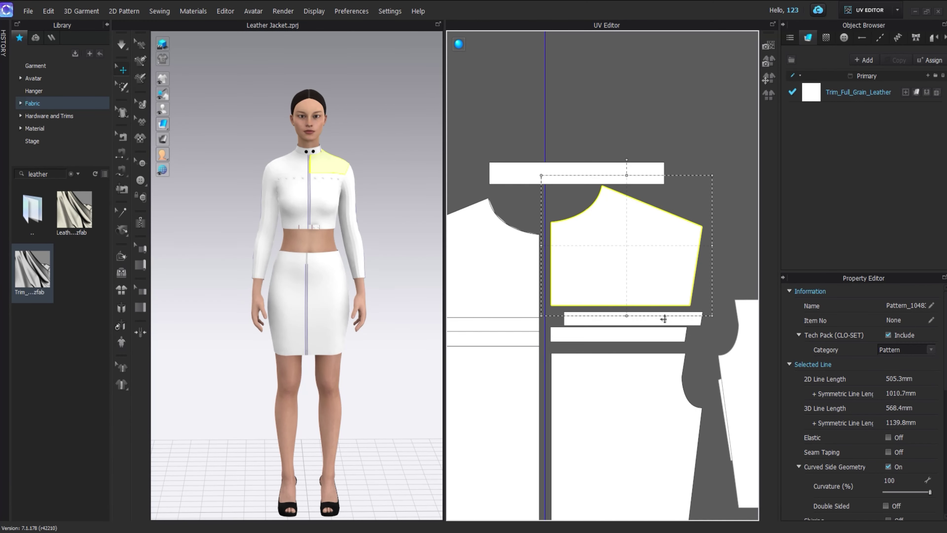
{"action": "left_click", "coordinate": [663, 319]}
{"action": "scroll", "coordinate": [667, 293], "scroll_direction": "up", "scroll_amount": 3}
{"action": "left_click_drag", "start_coordinate": [686, 304], "coordinate": [686, 304]}
{"action": "scroll", "coordinate": [731, 296], "scroll_direction": "up", "scroll_amount": 7}
{"action": "left_click_drag", "start_coordinate": [674, 301], "coordinate": [680, 285]}
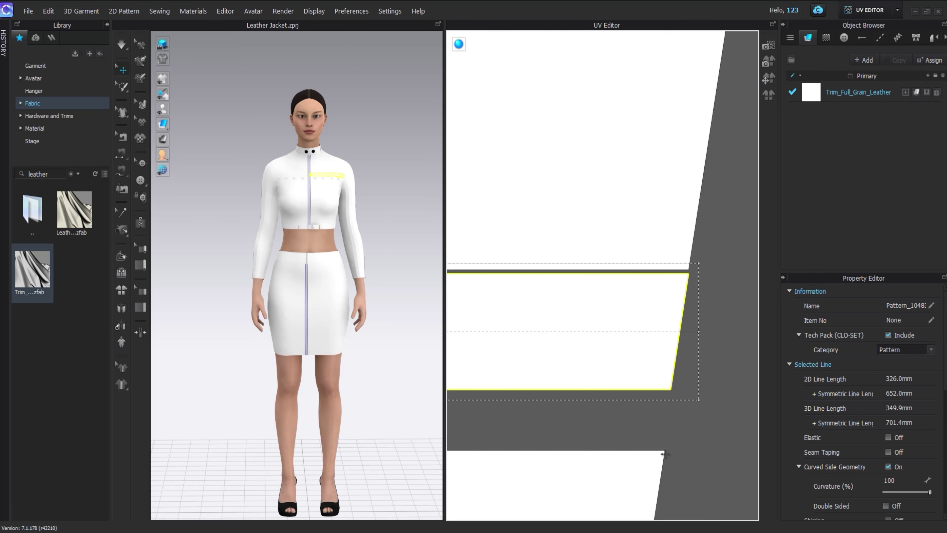
Align the second chest strip and the lower front panel flush beneath the upper strip in the UV layout.
{"action": "left_click_drag", "start_coordinate": [673, 390], "coordinate": [672, 390]}
{"action": "left_click", "coordinate": [667, 360], "text": "shift"}
{"action": "scroll", "coordinate": [697, 281], "scroll_direction": "up", "scroll_amount": 4}
{"action": "left_click_drag", "start_coordinate": [668, 270], "coordinate": [667, 263]}
{"action": "scroll", "coordinate": [666, 267], "scroll_direction": "down", "scroll_amount": 10}
{"action": "left_click_drag", "start_coordinate": [646, 394], "coordinate": [639, 360]}
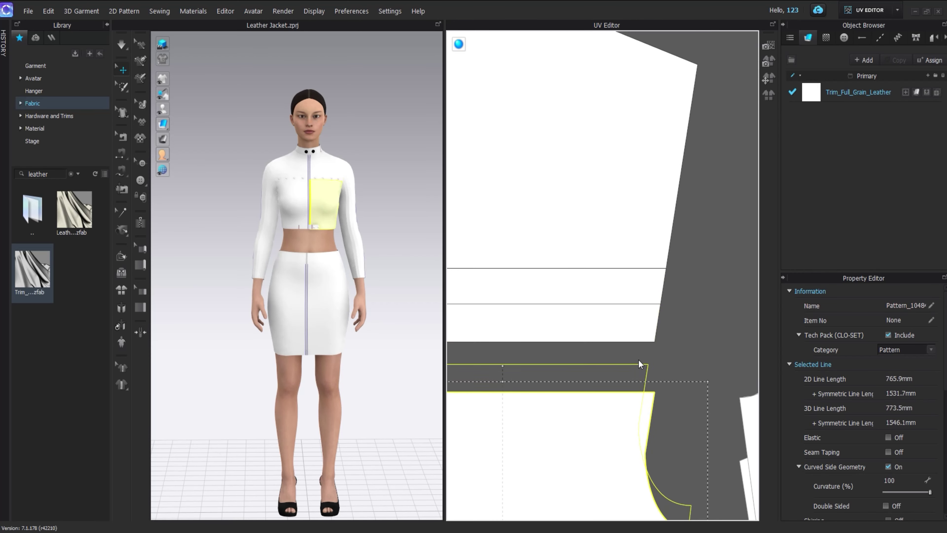
{"action": "scroll", "coordinate": [648, 344], "scroll_direction": "down", "scroll_amount": 3}
Select the four pieces of this jacket front half and move them flush against the opposite half's center edge.
{"action": "left_click", "coordinate": [656, 334]}
{"action": "scroll", "coordinate": [642, 332], "scroll_direction": "up", "scroll_amount": 6}
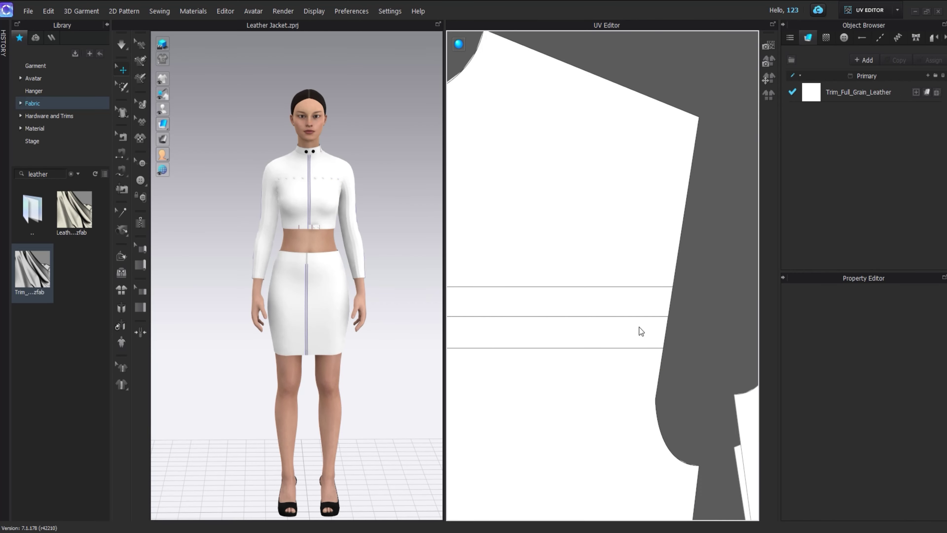
{"action": "left_click", "coordinate": [645, 357]}
{"action": "left_click", "coordinate": [651, 330], "text": "shift"}
{"action": "left_click", "coordinate": [664, 298], "text": "shift"}
{"action": "left_click", "coordinate": [663, 274], "text": "shift"}
{"action": "scroll", "coordinate": [648, 309], "scroll_direction": "down", "scroll_amount": 8}
{"action": "scroll", "coordinate": [580, 272], "scroll_direction": "up", "scroll_amount": 7}
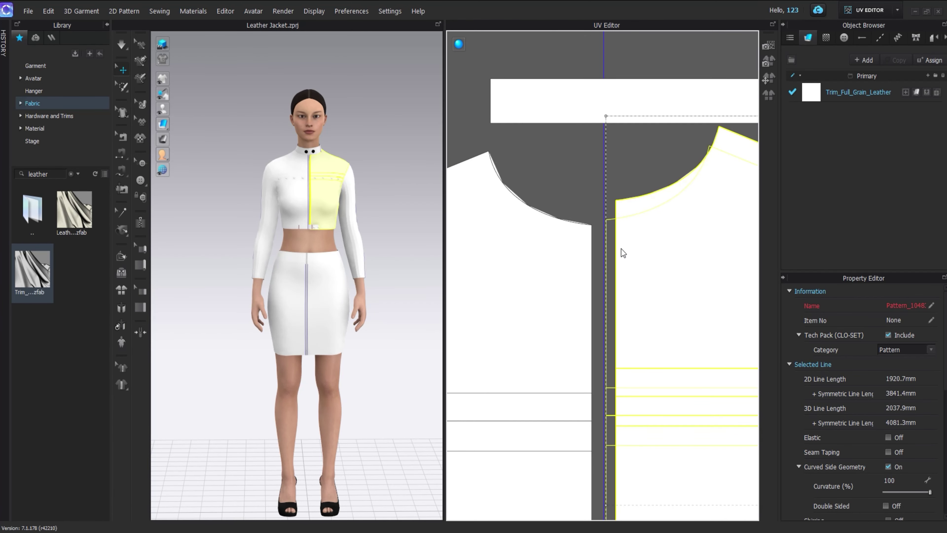
{"action": "left_click_drag", "start_coordinate": [609, 256], "coordinate": [609, 257]}
{"action": "scroll", "coordinate": [600, 229], "scroll_direction": "up", "scroll_amount": 7}
{"action": "left_click_drag", "start_coordinate": [579, 238], "coordinate": [585, 222]}
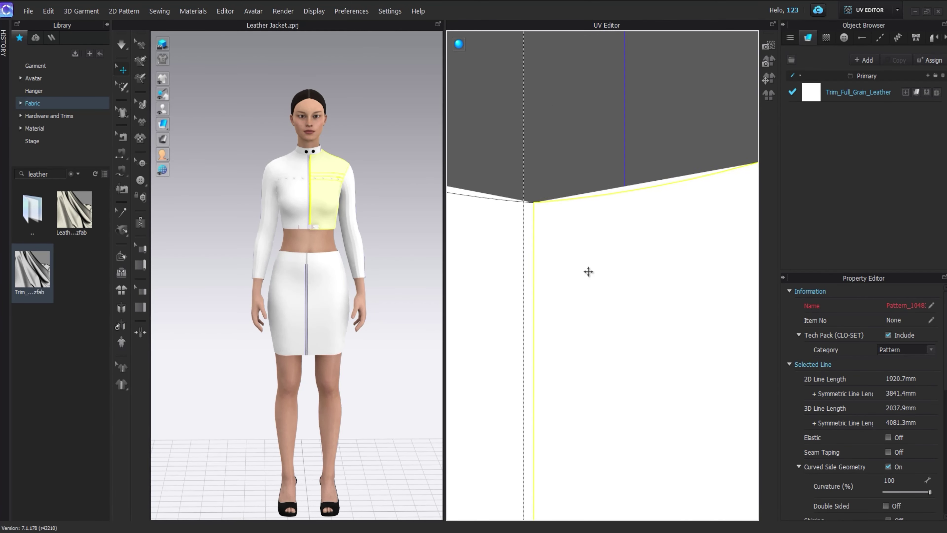
Add the opposite front half's pieces to the selection and move the whole jacket front into empty UV space.
{"action": "scroll", "coordinate": [630, 254], "scroll_direction": "down", "scroll_amount": 7}
{"action": "left_click", "coordinate": [518, 268], "text": "shift"}
{"action": "left_click", "coordinate": [515, 336], "text": "shift"}
{"action": "left_click", "coordinate": [520, 361], "text": "shift"}
{"action": "scroll", "coordinate": [560, 284], "scroll_direction": "down", "scroll_amount": 5}
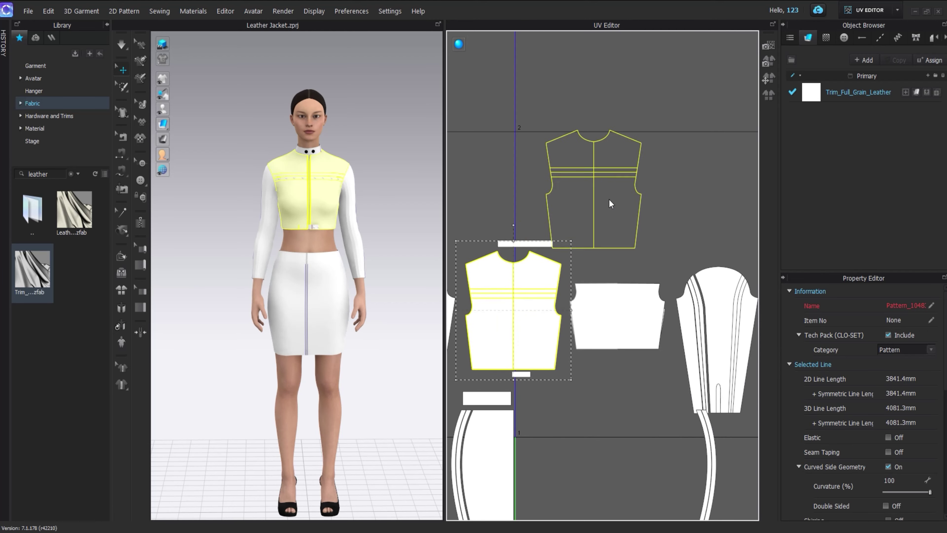
{"action": "scroll", "coordinate": [534, 239], "scroll_direction": "up", "scroll_amount": 5}
Place the collar piece, the narrower band and the hem tab above the jacket front's neckline in the UV layout.
{"action": "left_click", "coordinate": [507, 341]}
{"action": "scroll", "coordinate": [508, 342], "scroll_direction": "down", "scroll_amount": 5}
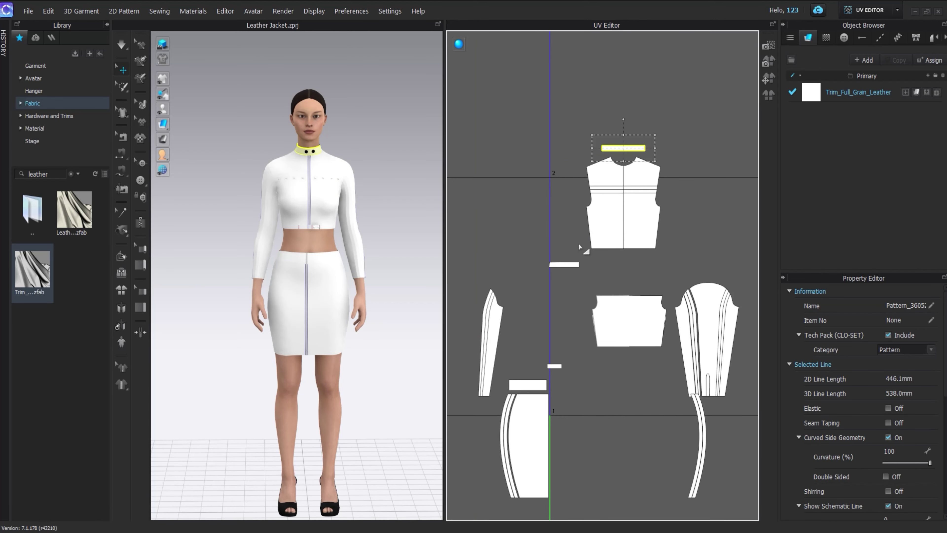
{"action": "left_click_drag", "start_coordinate": [627, 137], "coordinate": [627, 138]}
{"action": "scroll", "coordinate": [627, 138], "scroll_direction": "up", "scroll_amount": 5}
{"action": "left_click_drag", "start_coordinate": [628, 137], "coordinate": [627, 147]}
{"action": "scroll", "coordinate": [620, 177], "scroll_direction": "down", "scroll_amount": 4}
{"action": "middle_click_drag", "start_coordinate": [617, 256], "coordinate": [611, 140]}
{"action": "left_click_drag", "start_coordinate": [521, 334], "coordinate": [655, 238]}
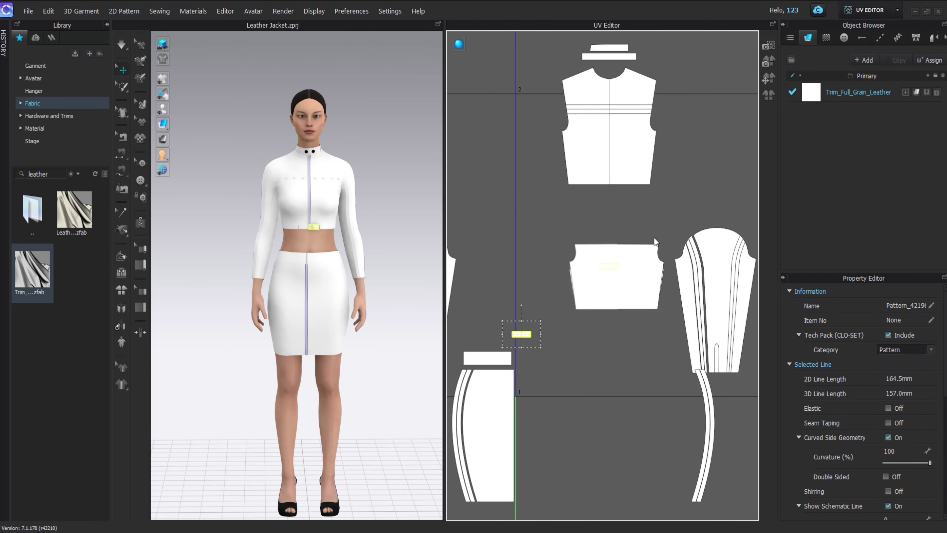
{"action": "middle_click_drag", "start_coordinate": [615, 250], "coordinate": [572, 260]}
Move the lower back jacket panel beside the jacket front in the UV layout.
{"action": "left_click", "coordinate": [598, 284]}
{"action": "right_click_drag", "start_coordinate": [238, 283], "coordinate": [395, 279]}
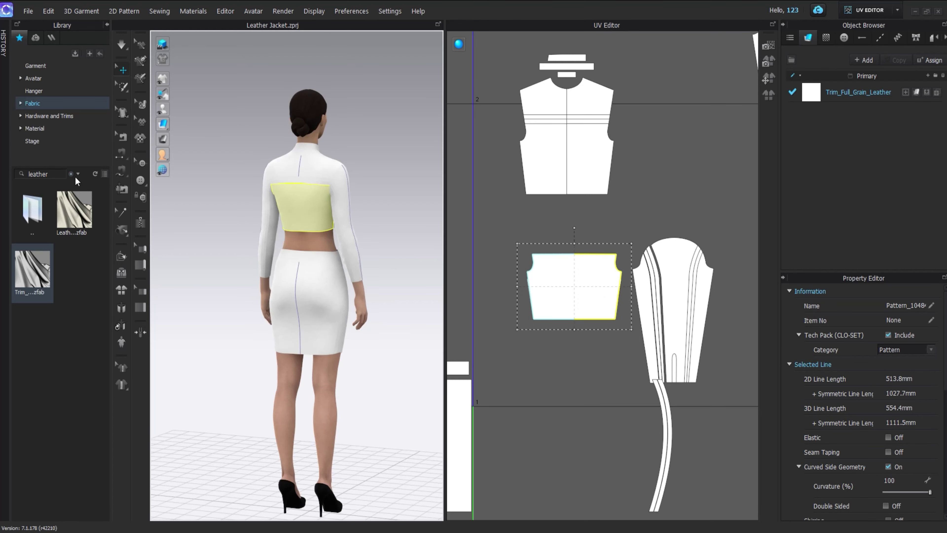
{"action": "left_click_drag", "start_coordinate": [598, 284], "coordinate": [703, 157]}
{"action": "scroll", "coordinate": [551, 193], "scroll_direction": "up", "scroll_amount": 5}
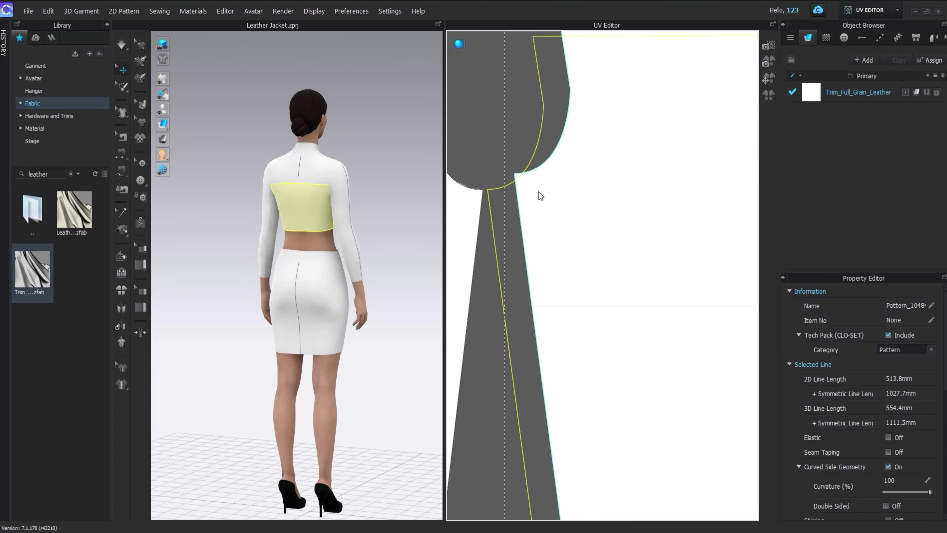
{"action": "left_click_drag", "start_coordinate": [539, 192], "coordinate": [539, 191]}
{"action": "scroll", "coordinate": [539, 192], "scroll_direction": "down", "scroll_amount": 5}
Move the back yoke above the lower back jacket panel in the UV layout.
{"action": "middle_click_drag", "start_coordinate": [484, 452], "coordinate": [554, 391]}
{"action": "scroll", "coordinate": [548, 380], "scroll_direction": "down", "scroll_amount": 1}
{"action": "left_click_drag", "start_coordinate": [575, 340], "coordinate": [678, 140]}
Bring the two back strips together edge to edge near the back jacket pieces.
{"action": "scroll", "coordinate": [558, 346], "scroll_direction": "up", "scroll_amount": 3}
{"action": "middle_click_drag", "start_coordinate": [557, 346], "coordinate": [607, 294]}
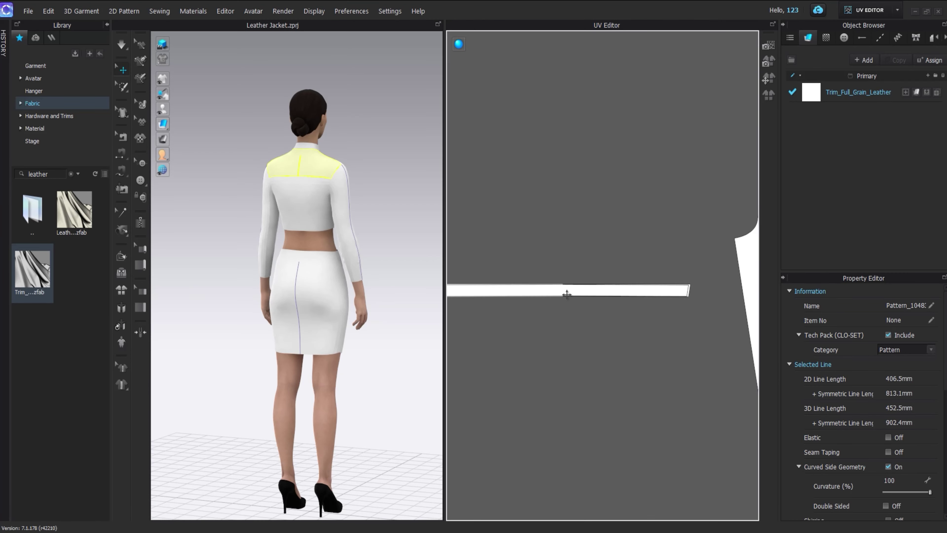
{"action": "scroll", "coordinate": [567, 316], "scroll_direction": "up", "scroll_amount": 3}
{"action": "left_click_drag", "start_coordinate": [567, 294], "coordinate": [607, 158]}
{"action": "left_click", "coordinate": [587, 253]}
{"action": "scroll", "coordinate": [583, 264], "scroll_direction": "up", "scroll_amount": 2}
{"action": "scroll", "coordinate": [548, 325], "scroll_direction": "up", "scroll_amount": 3}
Select both back strips and align them flush with the lower back panel's upper edge.
{"action": "left_click", "coordinate": [563, 279], "text": "shift"}
{"action": "scroll", "coordinate": [566, 287], "scroll_direction": "down", "scroll_amount": 7}
{"action": "scroll", "coordinate": [562, 161], "scroll_direction": "up", "scroll_amount": 5}
{"action": "middle_click_drag", "start_coordinate": [563, 162], "coordinate": [658, 153]}
{"action": "left_click_drag", "start_coordinate": [692, 157], "coordinate": [532, 225]}
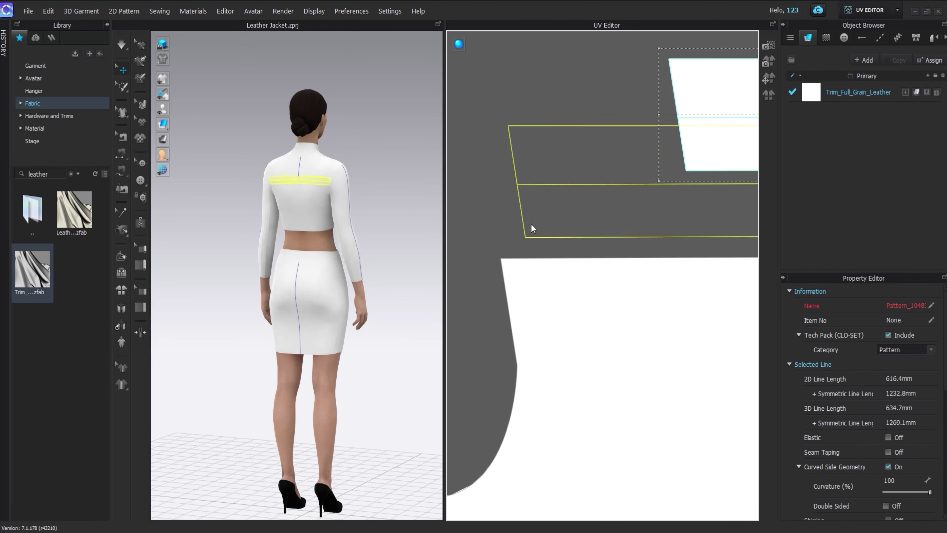
{"action": "scroll", "coordinate": [511, 251], "scroll_direction": "up", "scroll_amount": 3}
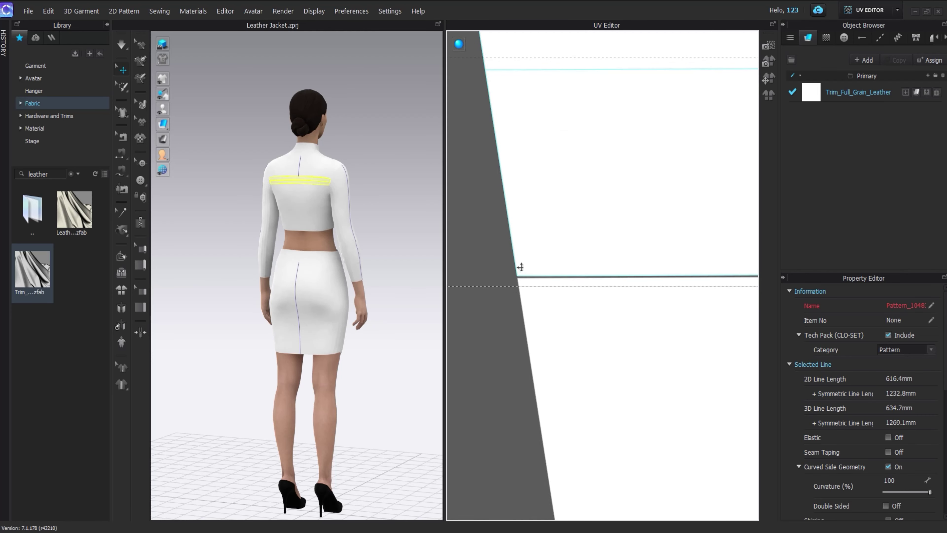
{"action": "left_click_drag", "start_coordinate": [539, 256], "coordinate": [539, 256]}
{"action": "scroll", "coordinate": [539, 256], "scroll_direction": "down", "scroll_amount": 5}
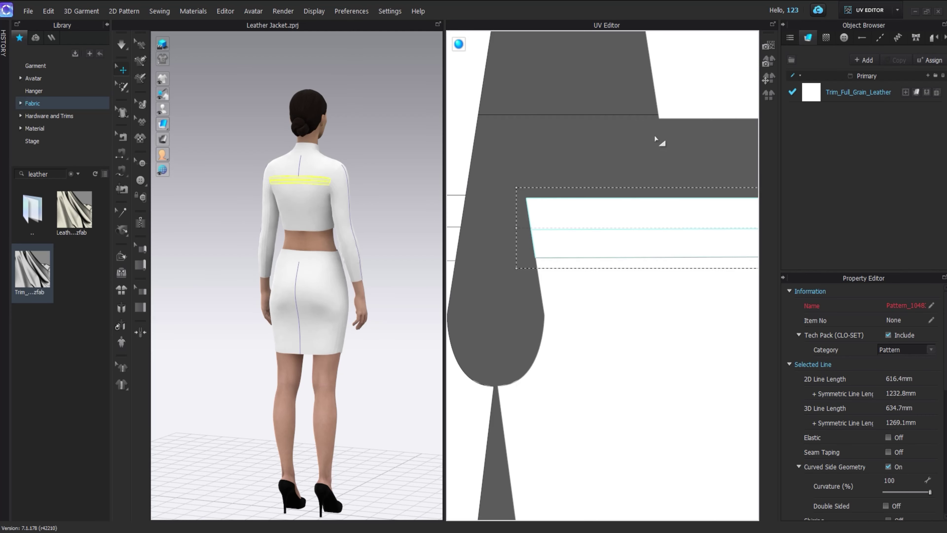
Fit the back yoke onto the strips and shift the assembled jacket back closer to the front.
{"action": "left_click_drag", "start_coordinate": [680, 105], "coordinate": [546, 183]}
{"action": "left_click", "coordinate": [549, 218], "text": "shift"}
{"action": "scroll", "coordinate": [553, 281], "scroll_direction": "down", "scroll_amount": 6}
{"action": "left_click_drag", "start_coordinate": [549, 239], "coordinate": [556, 238]}
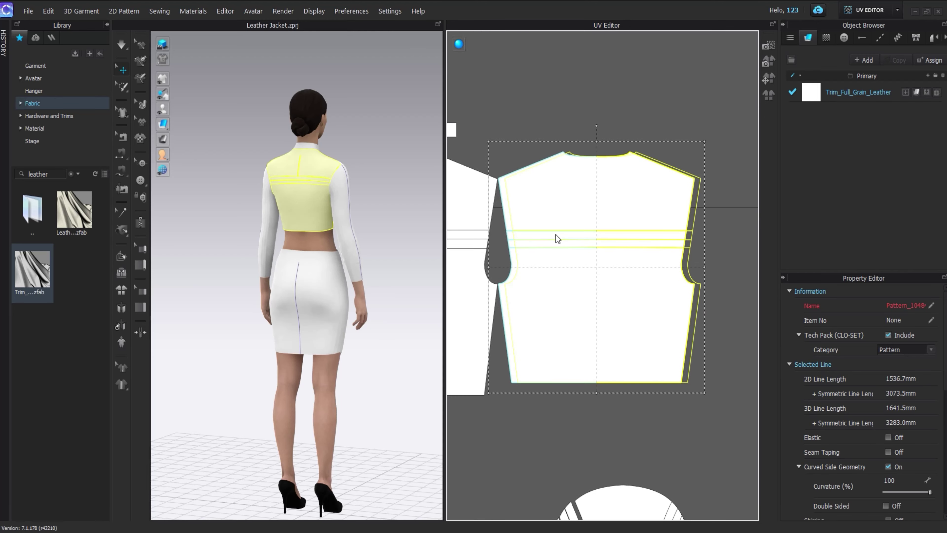
Select the grouped jacket front, back and collar pieces together and move them upward in the UV layout.
{"action": "scroll", "coordinate": [555, 241], "scroll_direction": "down", "scroll_amount": 3}
{"action": "middle_click_drag", "start_coordinate": [533, 346], "coordinate": [609, 300]}
{"action": "left_click_drag", "start_coordinate": [482, 90], "coordinate": [741, 309]}
{"action": "scroll", "coordinate": [671, 237], "scroll_direction": "down", "scroll_amount": 2}
{"action": "left_click_drag", "start_coordinate": [671, 236], "coordinate": [669, 194]}
Fit the two sleeve strips flush between the vented sleeve panel and its adjoining panel.
{"action": "scroll", "coordinate": [581, 243], "scroll_direction": "up", "scroll_amount": 6}
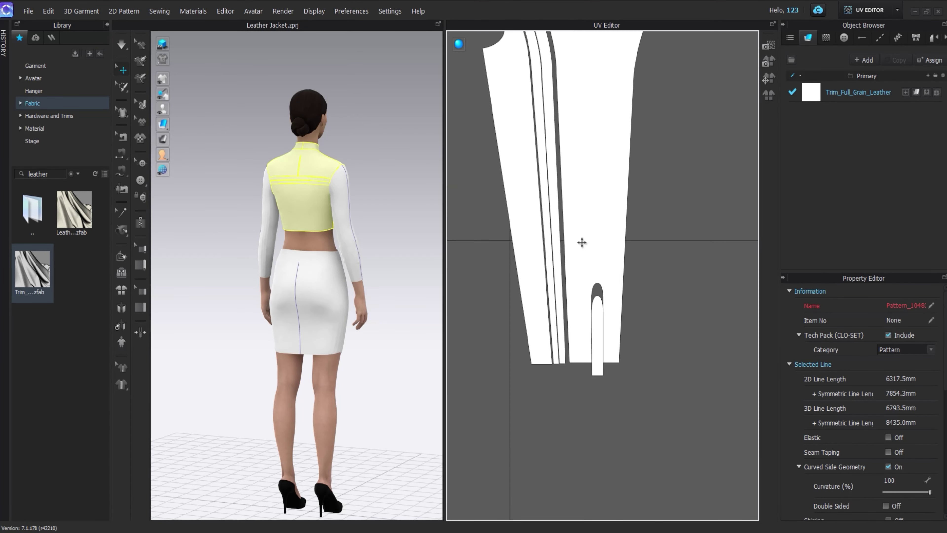
{"action": "left_click", "coordinate": [605, 282]}
{"action": "left_click", "coordinate": [525, 297]}
{"action": "left_click", "coordinate": [510, 314], "text": "shift"}
{"action": "scroll", "coordinate": [531, 410], "scroll_direction": "up", "scroll_amount": 6}
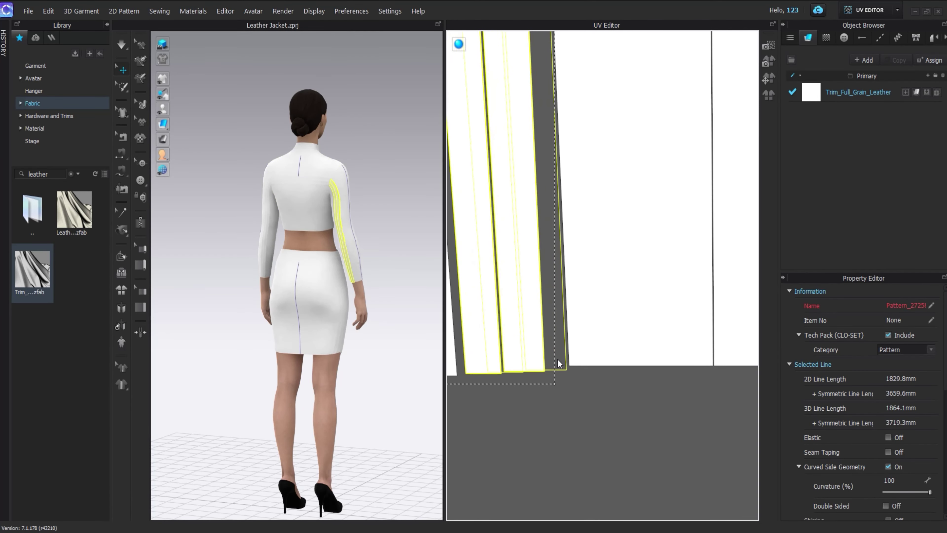
{"action": "left_click_drag", "start_coordinate": [559, 364], "coordinate": [561, 363]}
{"action": "left_click", "coordinate": [558, 405]}
{"action": "middle_click_drag", "start_coordinate": [530, 403], "coordinate": [606, 390]}
{"action": "left_click_drag", "start_coordinate": [520, 347], "coordinate": [554, 343]}
{"action": "scroll", "coordinate": [602, 321], "scroll_direction": "down", "scroll_amount": 8}
{"action": "left_click", "coordinate": [655, 277]}
{"action": "scroll", "coordinate": [655, 277], "scroll_direction": "down", "scroll_amount": 5}
{"action": "middle_click_drag", "start_coordinate": [655, 277], "coordinate": [681, 173]}
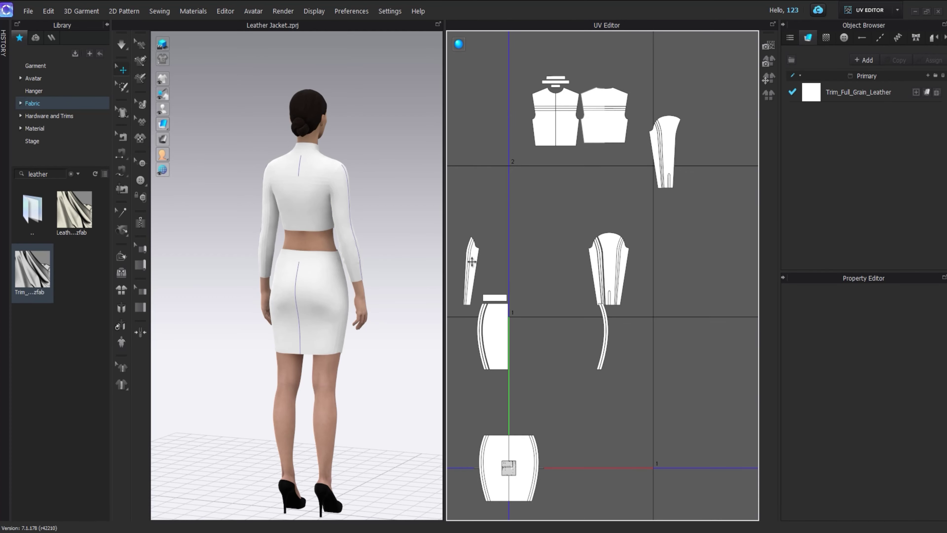
Move the separate narrow sleeve section over to its matching half sleeve and fit the edges together.
{"action": "left_click", "coordinate": [472, 261]}
{"action": "right_click_drag", "start_coordinate": [355, 212], "coordinate": [246, 216]}
{"action": "left_click", "coordinate": [481, 288]}
{"action": "scroll", "coordinate": [481, 288], "scroll_direction": "up", "scroll_amount": 6}
{"action": "middle_click_drag", "start_coordinate": [481, 288], "coordinate": [558, 297]}
{"action": "left_click_drag", "start_coordinate": [498, 158], "coordinate": [556, 359]}
{"action": "scroll", "coordinate": [538, 270], "scroll_direction": "down", "scroll_amount": 4}
{"action": "middle_click_drag", "start_coordinate": [543, 269], "coordinate": [497, 303]}
{"action": "left_click_drag", "start_coordinate": [498, 303], "coordinate": [753, 161]}
{"action": "middle_click_drag", "start_coordinate": [743, 129], "coordinate": [560, 185]}
{"action": "scroll", "coordinate": [560, 185], "scroll_direction": "up", "scroll_amount": 9}
{"action": "left_click_drag", "start_coordinate": [586, 183], "coordinate": [543, 155]}
Select all pieces of the assembled sleeve and move them beside the jacket back piece.
{"action": "scroll", "coordinate": [550, 306], "scroll_direction": "down", "scroll_amount": 8}
{"action": "middle_click_drag", "start_coordinate": [550, 305], "coordinate": [604, 221]}
{"action": "left_click_drag", "start_coordinate": [682, 96], "coordinate": [448, 438]}
{"action": "right_click_drag", "start_coordinate": [279, 239], "coordinate": [373, 241]}
{"action": "scroll", "coordinate": [565, 265], "scroll_direction": "down", "scroll_amount": 8}
{"action": "left_click_drag", "start_coordinate": [569, 262], "coordinate": [547, 175]}
Select the two curved skirt strips overlapping the other sleeve's hem and move them away from the sleeve.
{"action": "left_click", "coordinate": [560, 414]}
{"action": "middle_click_drag", "start_coordinate": [558, 419], "coordinate": [665, 270]}
{"action": "scroll", "coordinate": [583, 354], "scroll_direction": "up", "scroll_amount": 8}
{"action": "left_click", "coordinate": [558, 360]}
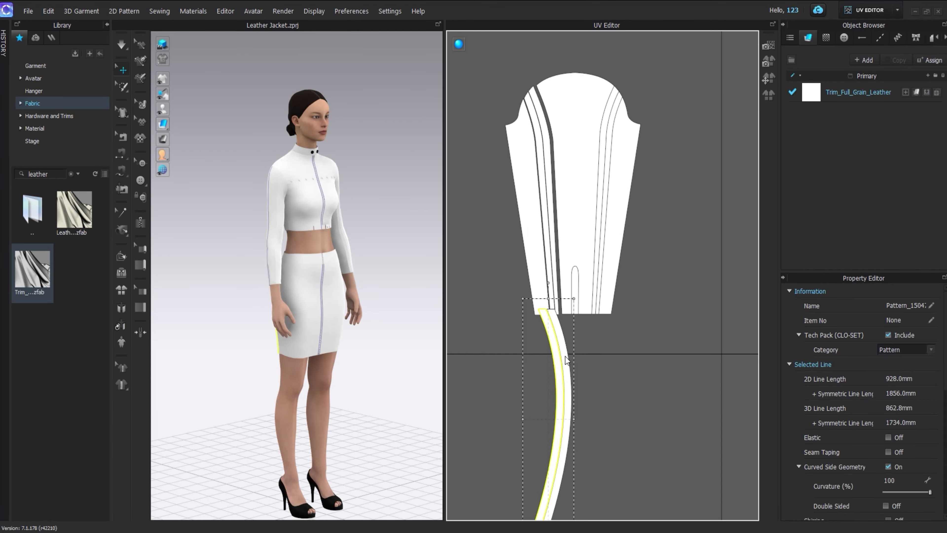
{"action": "left_click", "coordinate": [566, 358]}
{"action": "left_click", "coordinate": [566, 356]}
{"action": "left_click_drag", "start_coordinate": [556, 351], "coordinate": [480, 384], "text": "shift"}
Select the second sleeve's side panel and adjacent strips and fit them flush against the wide sleeve panel.
{"action": "scroll", "coordinate": [527, 170], "scroll_direction": "down", "scroll_amount": 2}
{"action": "left_click", "coordinate": [543, 338]}
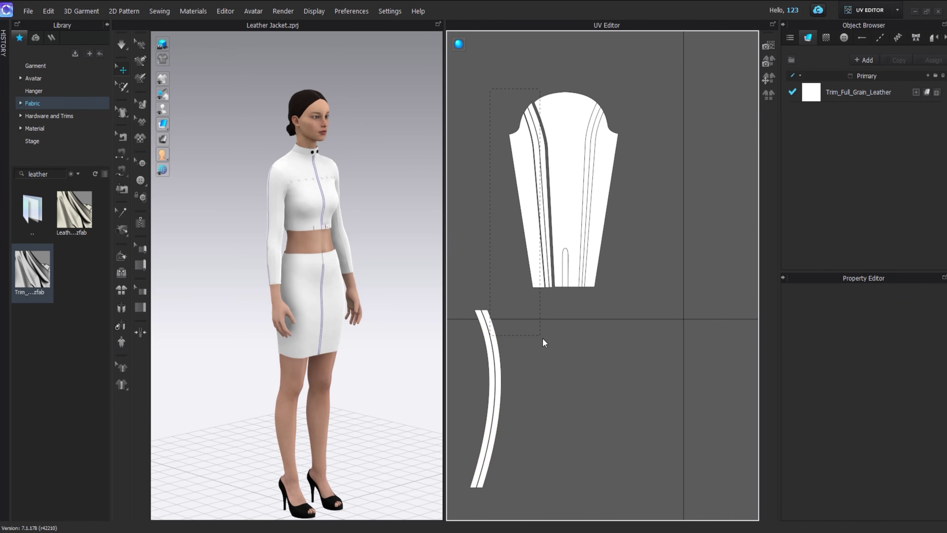
{"action": "left_click", "coordinate": [547, 159]}
{"action": "scroll", "coordinate": [547, 159], "scroll_direction": "up", "scroll_amount": 5}
{"action": "left_click_drag", "start_coordinate": [522, 145], "coordinate": [525, 147]}
{"action": "scroll", "coordinate": [526, 147], "scroll_direction": "down", "scroll_amount": 5}
Select the whole second sleeve and move it up beside the first sleeve in the UV layout.
{"action": "left_click", "coordinate": [664, 94]}
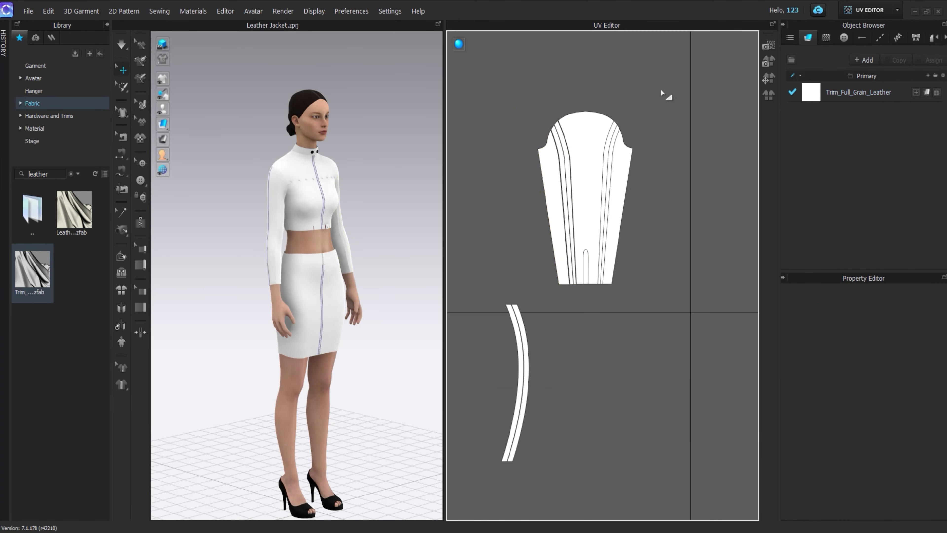
{"action": "left_click_drag", "start_coordinate": [664, 94], "coordinate": [528, 304]}
{"action": "scroll", "coordinate": [551, 259], "scroll_direction": "down", "scroll_amount": 2}
{"action": "middle_click_drag", "start_coordinate": [569, 219], "coordinate": [521, 320]}
{"action": "left_click_drag", "start_coordinate": [520, 320], "coordinate": [623, 170]}
{"action": "middle_click_drag", "start_coordinate": [462, 444], "coordinate": [573, 299]}
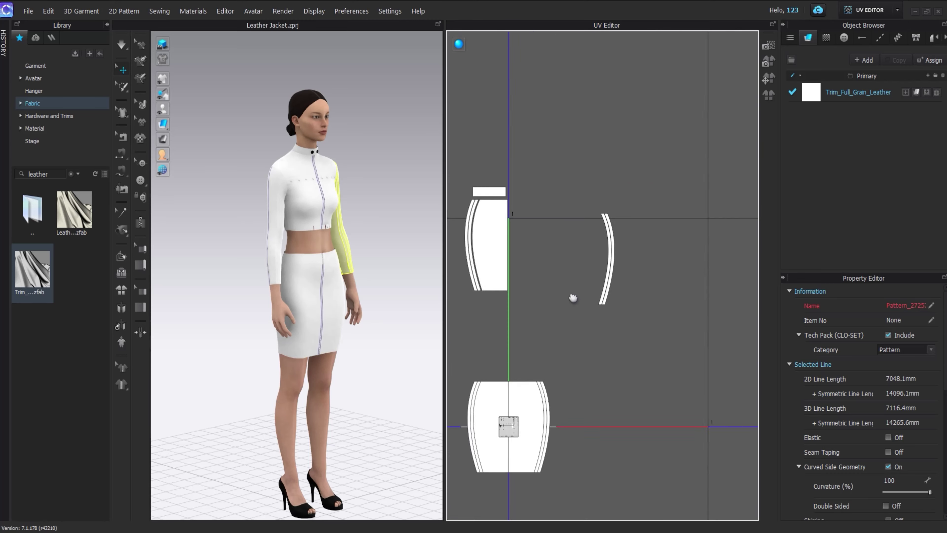
Select the skirt panels and strips stacked at the UV origin and move them beside the loose curved strips.
{"action": "scroll", "coordinate": [564, 298], "scroll_direction": "up", "scroll_amount": 3}
{"action": "left_click", "coordinate": [564, 299]}
{"action": "scroll", "coordinate": [605, 267], "scroll_direction": "up", "scroll_amount": 5}
{"action": "left_click", "coordinate": [613, 202], "text": "shift"}
{"action": "left_click", "coordinate": [641, 197], "text": "shift"}
{"action": "scroll", "coordinate": [634, 209], "scroll_direction": "down", "scroll_amount": 4}
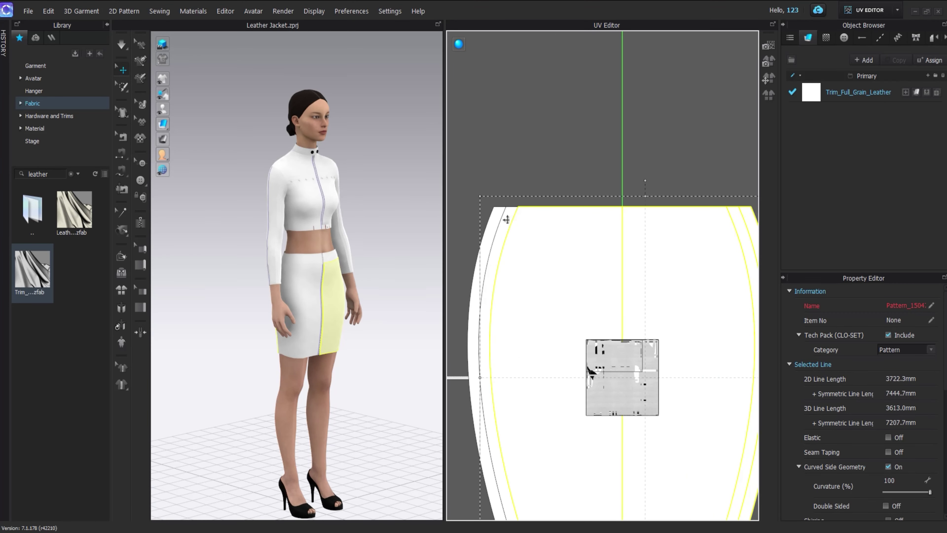
{"action": "scroll", "coordinate": [514, 209], "scroll_direction": "up", "scroll_amount": 6}
{"action": "left_click", "coordinate": [512, 214], "text": "shift"}
{"action": "scroll", "coordinate": [541, 258], "scroll_direction": "down", "scroll_amount": 12}
{"action": "left_click_drag", "start_coordinate": [543, 273], "coordinate": [673, 194]}
{"action": "middle_click_drag", "start_coordinate": [685, 236], "coordinate": [537, 283]}
{"action": "left_click_drag", "start_coordinate": [537, 283], "coordinate": [630, 171]}
Separate the front skirt half panel from the stacked skirt pieces and place it below them.
{"action": "right_click_drag", "start_coordinate": [226, 330], "coordinate": [479, 297]}
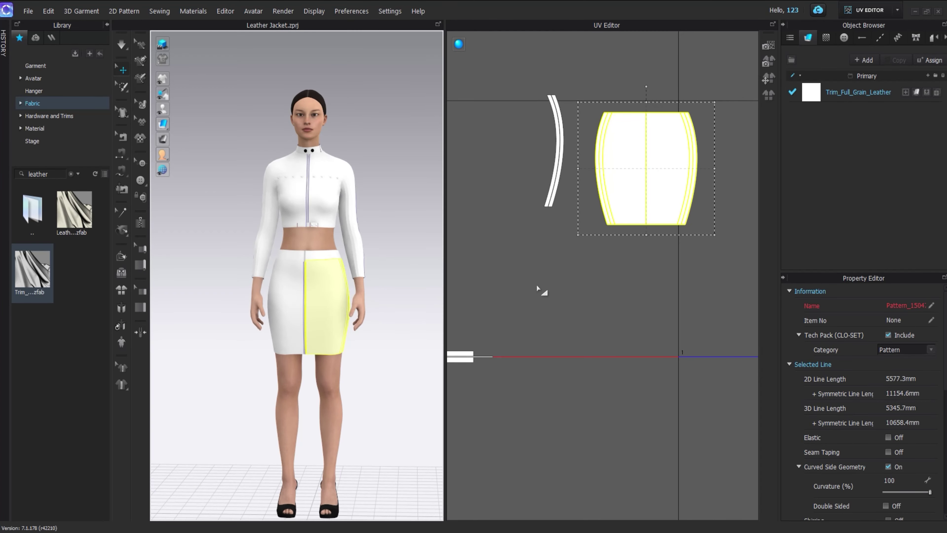
{"action": "left_click", "coordinate": [538, 288]}
{"action": "left_click", "coordinate": [671, 176]}
{"action": "left_click_drag", "start_coordinate": [672, 176], "coordinate": [614, 324]}
{"action": "left_click_drag", "start_coordinate": [581, 100], "coordinate": [717, 236]}
{"action": "right_click_drag", "start_coordinate": [269, 238], "coordinate": [222, 228]}
{"action": "left_click", "coordinate": [522, 224]}
Move the front skirt's side strips from the back panel's edge to beside the separated front half panel.
{"action": "scroll", "coordinate": [693, 129], "scroll_direction": "up", "scroll_amount": 3}
{"action": "left_click", "coordinate": [695, 129]}
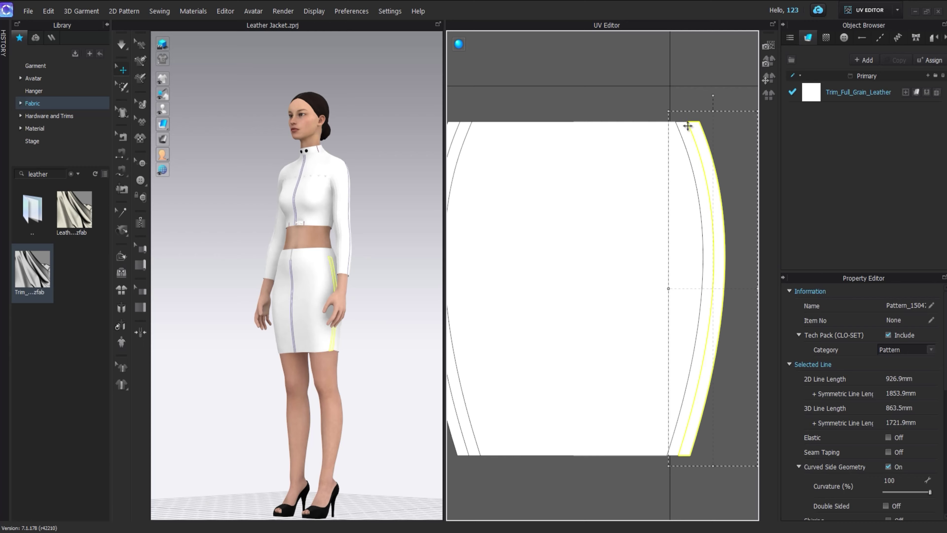
{"action": "scroll", "coordinate": [685, 135], "scroll_direction": "down", "scroll_amount": 2}
{"action": "left_click_drag", "start_coordinate": [615, 365], "coordinate": [614, 365]}
{"action": "middle_click_drag", "start_coordinate": [647, 353], "coordinate": [644, 264]}
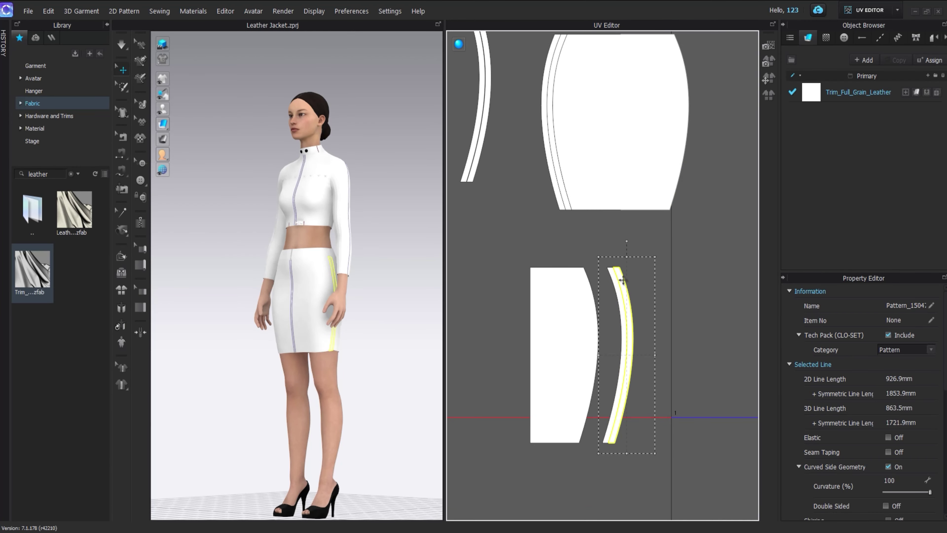
{"action": "left_click", "coordinate": [604, 244]}
Select the skirt strip pairs and check on the 3D garment which side of the skirt each belongs to.
{"action": "right_click_drag", "start_coordinate": [362, 267], "coordinate": [224, 270]}
{"action": "left_click", "coordinate": [619, 139]}
{"action": "middle_click_drag", "start_coordinate": [555, 153], "coordinate": [588, 253]}
{"action": "scroll", "coordinate": [519, 144], "scroll_direction": "up", "scroll_amount": 4}
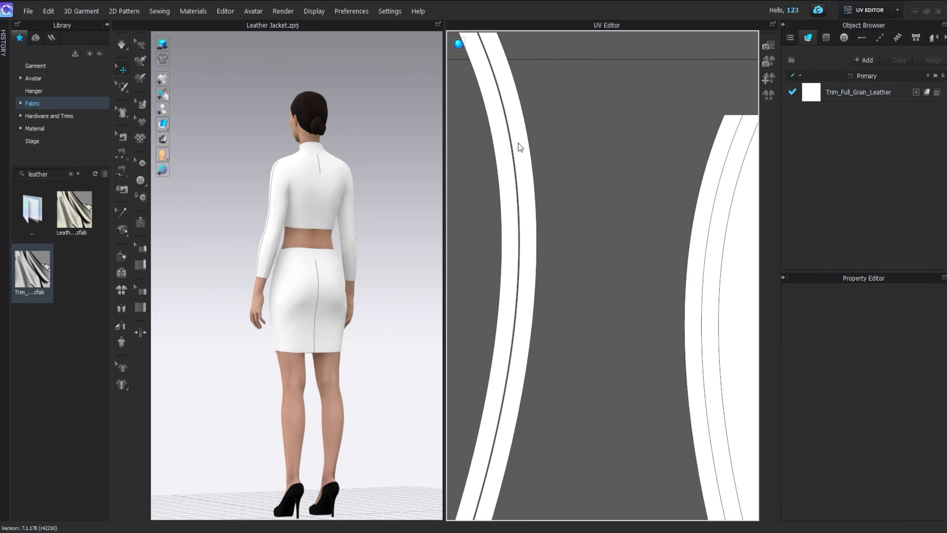
{"action": "left_click", "coordinate": [503, 148]}
{"action": "scroll", "coordinate": [326, 305], "scroll_direction": "up", "scroll_amount": 5}
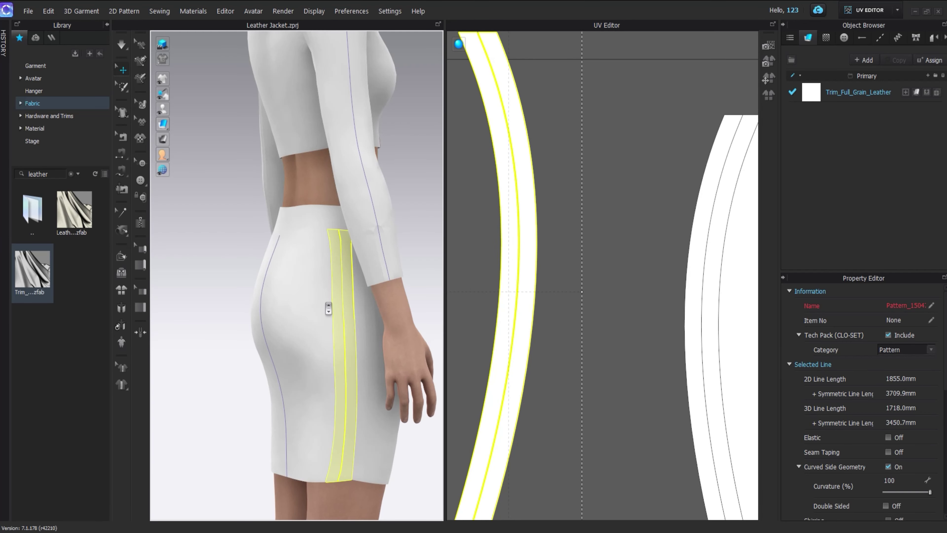
{"action": "scroll", "coordinate": [556, 243], "scroll_direction": "down", "scroll_amount": 5}
{"action": "left_click", "coordinate": [604, 261]}
{"action": "left_click", "coordinate": [638, 261], "text": "shift"}
{"action": "right_click_drag", "start_coordinate": [371, 263], "coordinate": [117, 256]}
{"action": "left_click", "coordinate": [535, 321]}
Move the back skirt panel farther from the front half panel and undo the extra move made after it.
{"action": "left_click_drag", "start_coordinate": [593, 180], "coordinate": [774, 397]}
{"action": "middle_click_drag", "start_coordinate": [721, 337], "coordinate": [659, 364]}
{"action": "left_click_drag", "start_coordinate": [660, 364], "coordinate": [654, 229]}
{"action": "left_click_drag", "start_coordinate": [600, 244], "coordinate": [631, 345]}
{"action": "key", "text": "ctrl+z"}
Select the two strips for the back skirt's left side and fit them along the back panel's left edge.
{"action": "left_click", "coordinate": [544, 195]}
{"action": "right_click_drag", "start_coordinate": [367, 259], "coordinate": [258, 262]}
{"action": "scroll", "coordinate": [558, 216], "scroll_direction": "up", "scroll_amount": 4}
{"action": "left_click", "coordinate": [542, 226]}
{"action": "left_click", "coordinate": [561, 298], "text": "shift"}
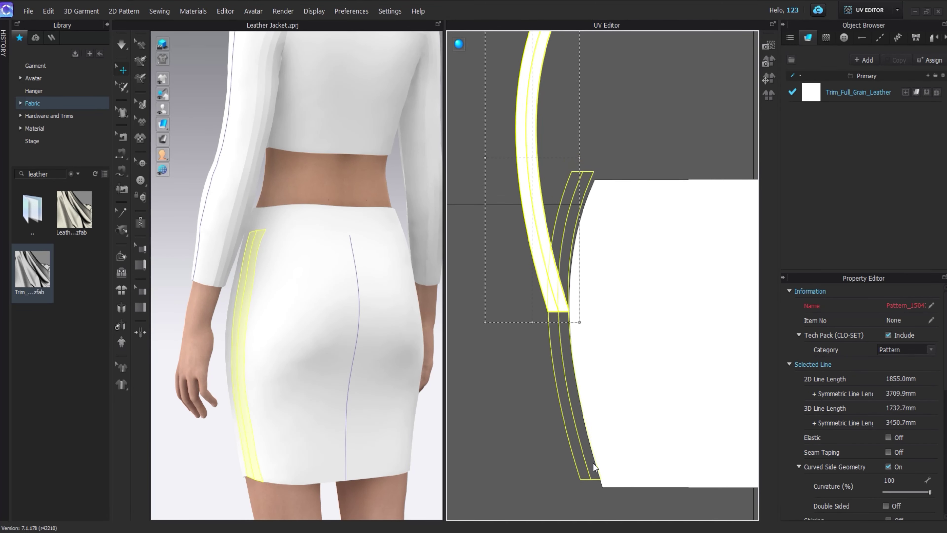
{"action": "left_click_drag", "start_coordinate": [594, 468], "coordinate": [596, 476]}
Select the loose curved strip pair and fit it along the back skirt panel's opposite edge.
{"action": "scroll", "coordinate": [624, 333], "scroll_direction": "down", "scroll_amount": 4}
{"action": "scroll", "coordinate": [624, 333], "scroll_direction": "up", "scroll_amount": 3}
{"action": "scroll", "coordinate": [630, 220], "scroll_direction": "down", "scroll_amount": 2}
{"action": "left_click_drag", "start_coordinate": [492, 207], "coordinate": [578, 432]}
{"action": "right_click_drag", "start_coordinate": [403, 291], "coordinate": [358, 291]}
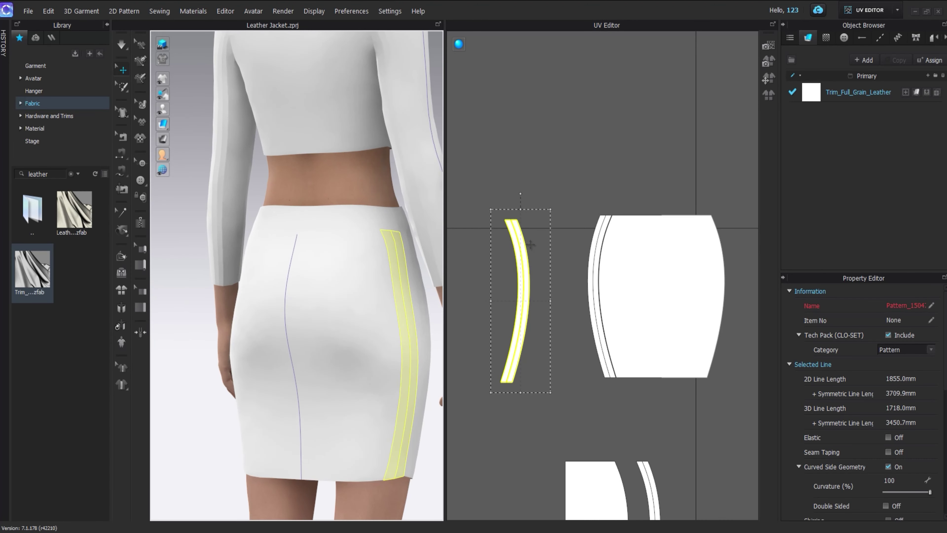
{"action": "left_click_drag", "start_coordinate": [523, 249], "coordinate": [729, 244]}
Fit the remaining strip pair against the curved edge of the separated front skirt half panel.
{"action": "scroll", "coordinate": [719, 263], "scroll_direction": "down", "scroll_amount": 4}
{"action": "scroll", "coordinate": [632, 276], "scroll_direction": "up", "scroll_amount": 2}
{"action": "middle_click_drag", "start_coordinate": [632, 276], "coordinate": [612, 243]}
{"action": "scroll", "coordinate": [740, 351], "scroll_direction": "up", "scroll_amount": 3}
{"action": "middle_click_drag", "start_coordinate": [742, 336], "coordinate": [693, 224]}
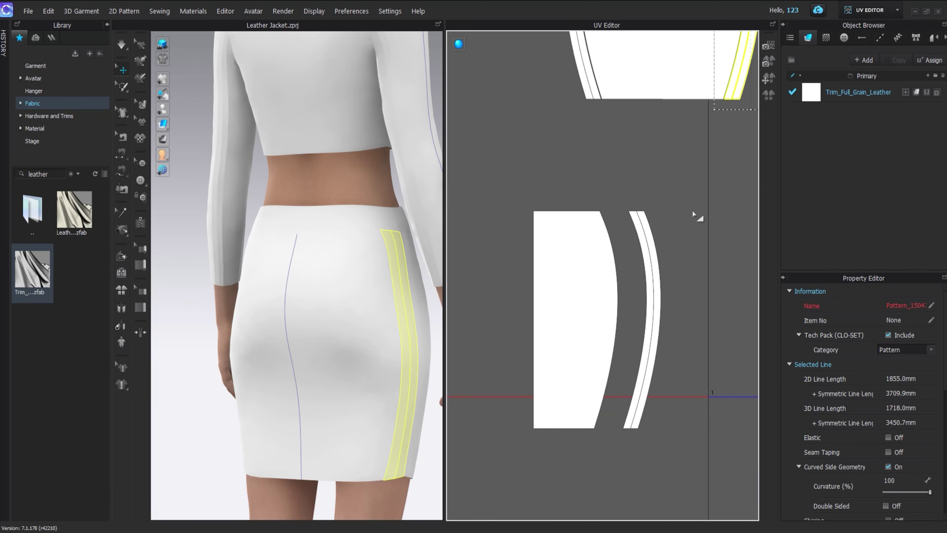
{"action": "left_click", "coordinate": [645, 298]}
{"action": "left_click_drag", "start_coordinate": [627, 291], "coordinate": [627, 292]}
Select the front skirt half with its strips and join it at the centre with the other front half.
{"action": "scroll", "coordinate": [644, 355], "scroll_direction": "down", "scroll_amount": 4}
{"action": "left_click_drag", "start_coordinate": [573, 266], "coordinate": [647, 405]}
{"action": "middle_click_drag", "start_coordinate": [609, 355], "coordinate": [667, 392]}
{"action": "left_click_drag", "start_coordinate": [650, 361], "coordinate": [491, 176]}
{"action": "middle_click_drag", "start_coordinate": [492, 176], "coordinate": [628, 328]}
{"action": "scroll", "coordinate": [628, 328], "scroll_direction": "up", "scroll_amount": 4}
{"action": "left_click_drag", "start_coordinate": [479, 217], "coordinate": [515, 287]}
Select the strips on the other front skirt half and fit them flush with its curved edge.
{"action": "scroll", "coordinate": [499, 228], "scroll_direction": "down", "scroll_amount": 2}
{"action": "left_click_drag", "start_coordinate": [480, 220], "coordinate": [529, 391]}
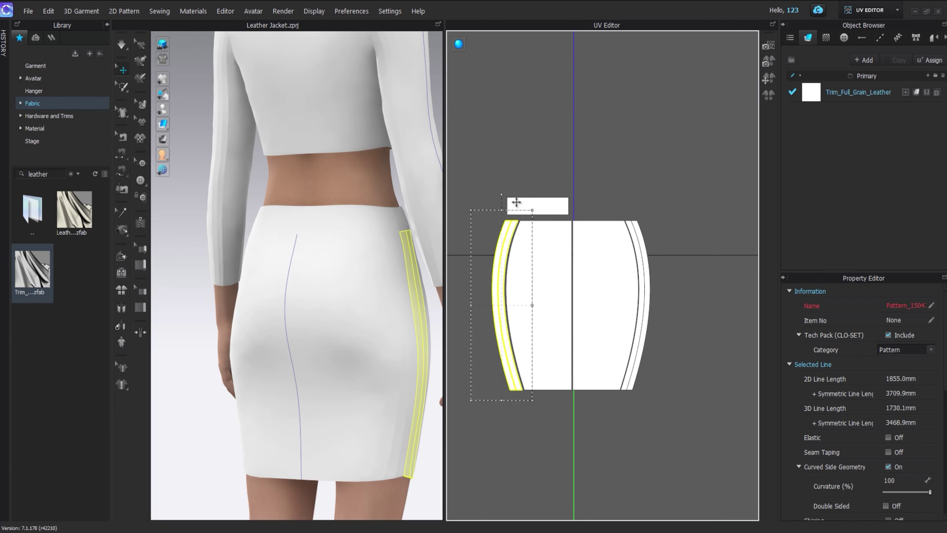
{"action": "scroll", "coordinate": [515, 218], "scroll_direction": "up", "scroll_amount": 8}
{"action": "left_click_drag", "start_coordinate": [515, 282], "coordinate": [527, 283]}
Position the front waistband piece above its matching half of the skirt front.
{"action": "scroll", "coordinate": [528, 287], "scroll_direction": "down", "scroll_amount": 2}
{"action": "left_click", "coordinate": [547, 241]}
{"action": "scroll", "coordinate": [685, 203], "scroll_direction": "down", "scroll_amount": 4}
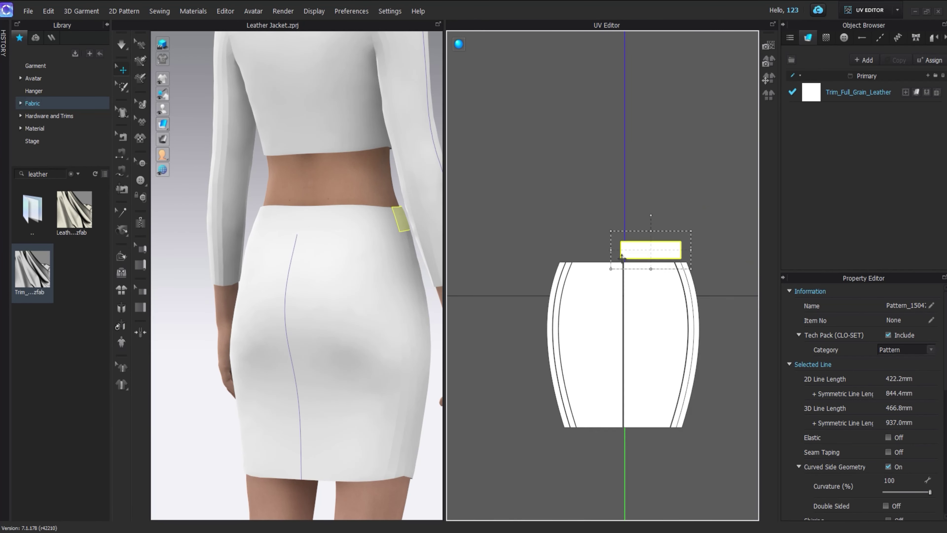
Move the remaining waistband pieces from the UV origin up to the assembled skirt front.
{"action": "scroll", "coordinate": [597, 434], "scroll_direction": "up", "scroll_amount": 7}
{"action": "left_click", "coordinate": [557, 450]}
{"action": "right_click_drag", "start_coordinate": [364, 188], "coordinate": [274, 218]}
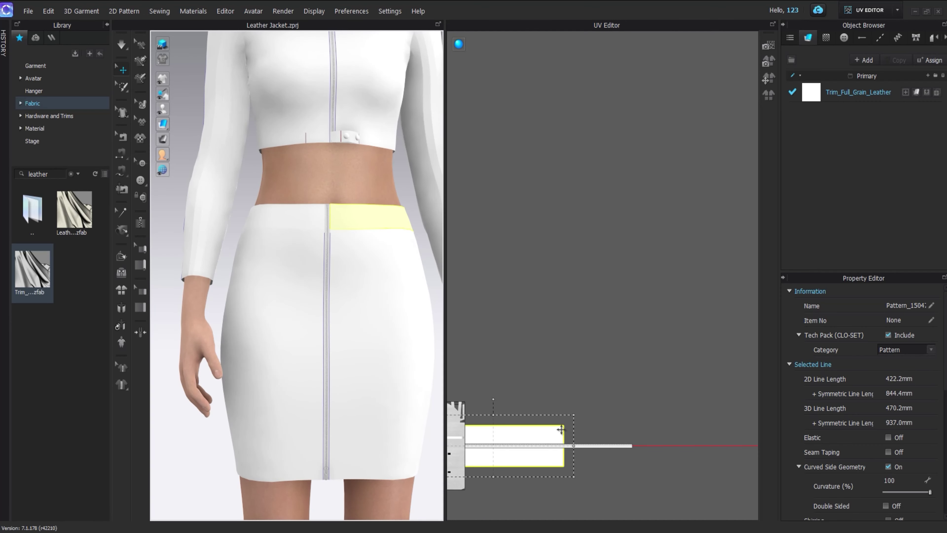
{"action": "left_click_drag", "start_coordinate": [561, 430], "coordinate": [745, 160]}
{"action": "scroll", "coordinate": [561, 436], "scroll_direction": "down", "scroll_amount": 3}
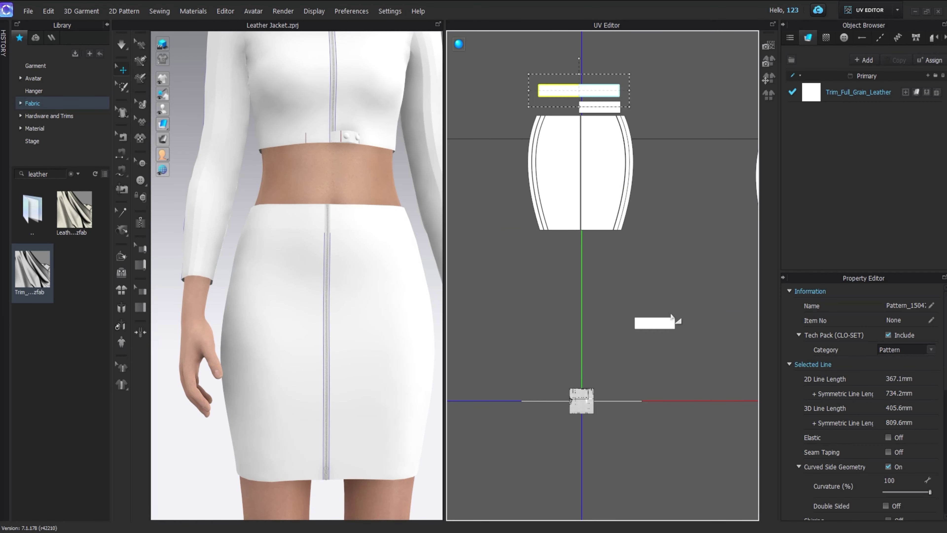
{"action": "scroll", "coordinate": [466, 193], "scroll_direction": "down", "scroll_amount": 3}
{"action": "scroll", "coordinate": [571, 336], "scroll_direction": "up", "scroll_amount": 3}
Select the jacket and skirt zippers together and move them close to the UV origin.
{"action": "left_click_drag", "start_coordinate": [457, 262], "coordinate": [586, 320]}
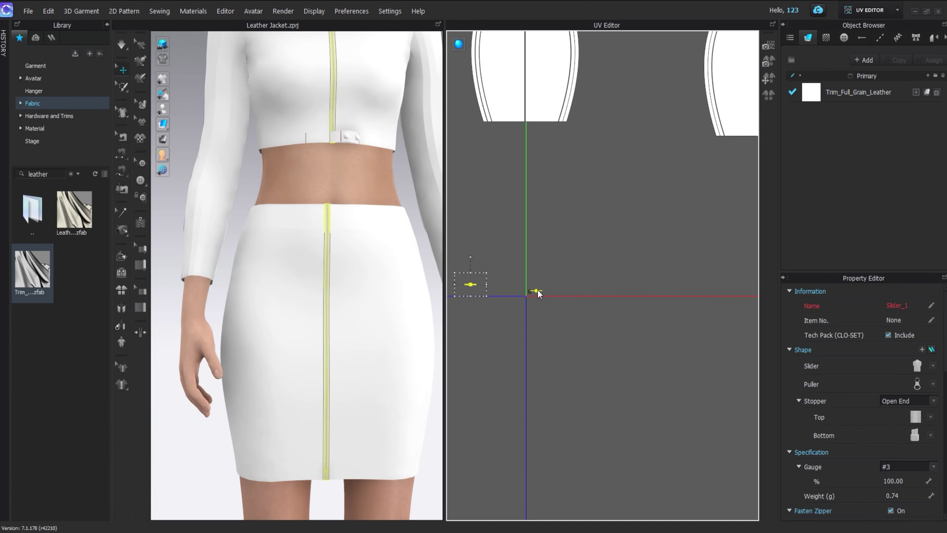
{"action": "left_click_drag", "start_coordinate": [537, 291], "coordinate": [539, 290]}
{"action": "left_click", "coordinate": [556, 278]}
Select the assembled skirt and waistband pieces together and shift them clear of the vertical UV axis.
{"action": "scroll", "coordinate": [555, 278], "scroll_direction": "down", "scroll_amount": 3}
{"action": "middle_click_drag", "start_coordinate": [581, 239], "coordinate": [569, 243]}
{"action": "left_click_drag", "start_coordinate": [501, 144], "coordinate": [668, 232]}
{"action": "left_click_drag", "start_coordinate": [630, 202], "coordinate": [708, 273]}
Separate the waistband pieces from the skirt front and move them up above the skirt panels.
{"action": "left_click_drag", "start_coordinate": [569, 197], "coordinate": [668, 323]}
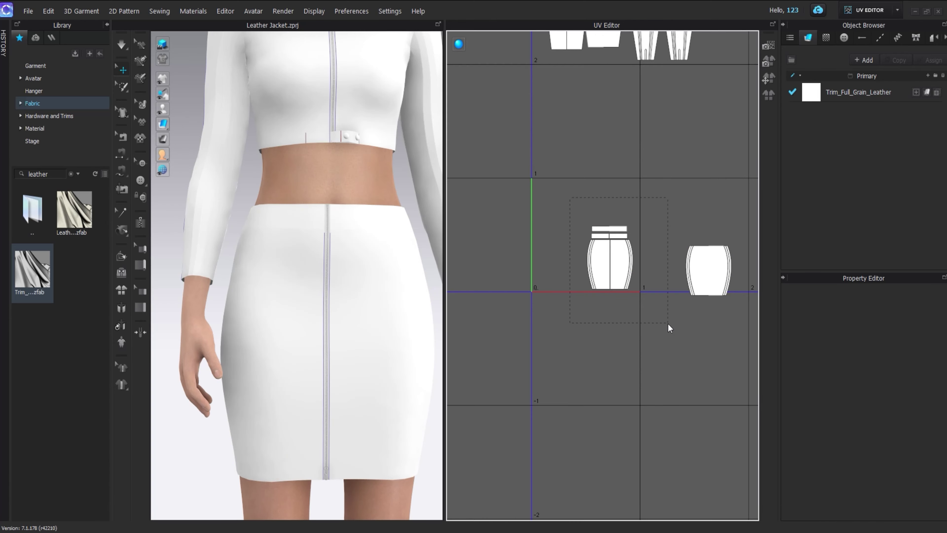
{"action": "left_click_drag", "start_coordinate": [649, 242], "coordinate": [650, 242]}
{"action": "left_click_drag", "start_coordinate": [620, 229], "coordinate": [690, 179]}
Select the assembled skirt front and place it directly beside the skirt back.
{"action": "scroll", "coordinate": [644, 258], "scroll_direction": "up", "scroll_amount": 3}
{"action": "left_click_drag", "start_coordinate": [547, 218], "coordinate": [670, 318]}
{"action": "left_click_drag", "start_coordinate": [624, 261], "coordinate": [692, 268]}
Select the skirt front and back together and move them inside the first UV tile.
{"action": "scroll", "coordinate": [614, 219], "scroll_direction": "down", "scroll_amount": 2}
{"action": "left_click_drag", "start_coordinate": [601, 207], "coordinate": [738, 310]}
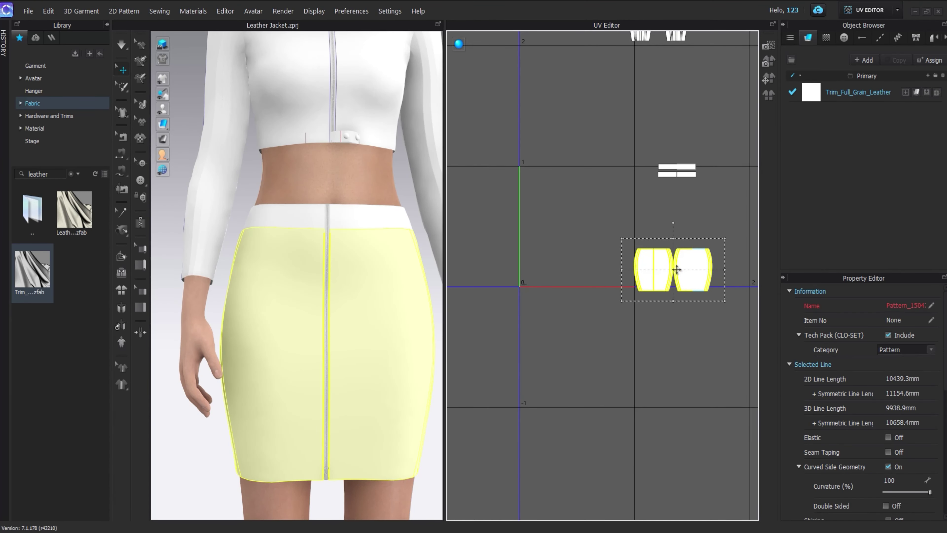
{"action": "scroll", "coordinate": [619, 265], "scroll_direction": "up", "scroll_amount": 5}
{"action": "left_click_drag", "start_coordinate": [635, 291], "coordinate": [636, 294]}
{"action": "scroll", "coordinate": [645, 284], "scroll_direction": "down", "scroll_amount": 8}
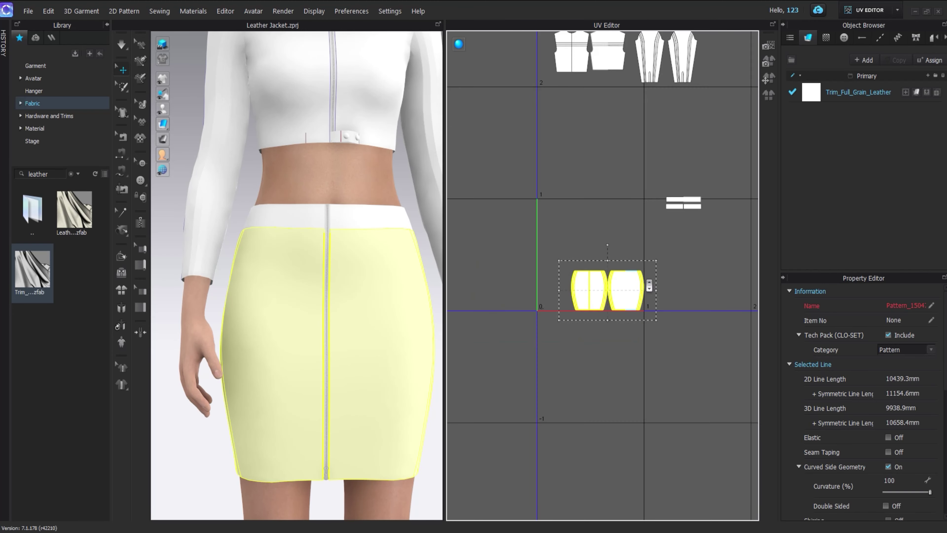
Select the jacket front and back pieces and move them into the first UV tile above the skirt panels.
{"action": "middle_click_drag", "start_coordinate": [642, 224], "coordinate": [639, 289]}
{"action": "left_click", "coordinate": [621, 231]}
{"action": "scroll", "coordinate": [586, 133], "scroll_direction": "up", "scroll_amount": 3}
{"action": "middle_click_drag", "start_coordinate": [574, 123], "coordinate": [558, 195]}
{"action": "scroll", "coordinate": [551, 189], "scroll_direction": "up", "scroll_amount": 3}
{"action": "left_click_drag", "start_coordinate": [474, 106], "coordinate": [708, 276]}
{"action": "scroll", "coordinate": [670, 222], "scroll_direction": "down", "scroll_amount": 4}
{"action": "middle_click_drag", "start_coordinate": [671, 222], "coordinate": [612, 109]}
{"action": "left_click_drag", "start_coordinate": [609, 104], "coordinate": [637, 394]}
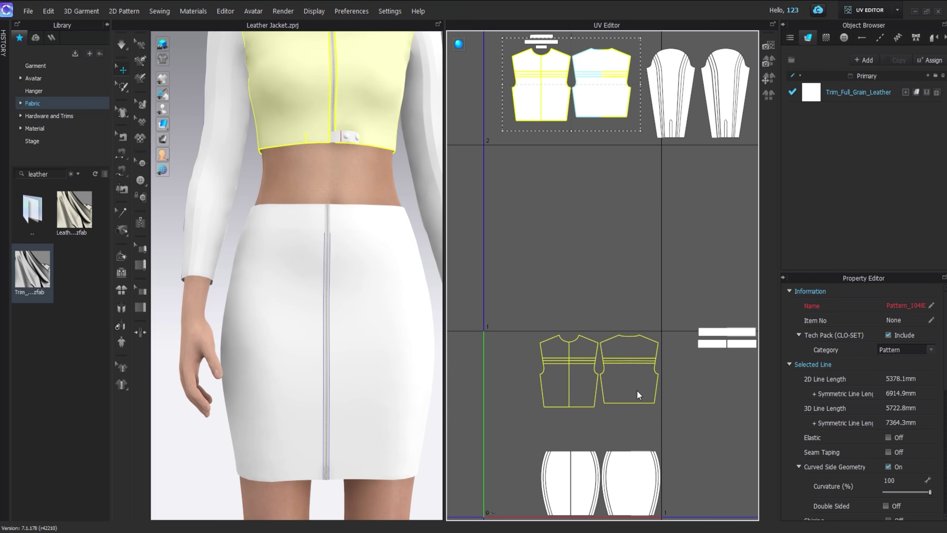
{"action": "left_click", "coordinate": [691, 379]}
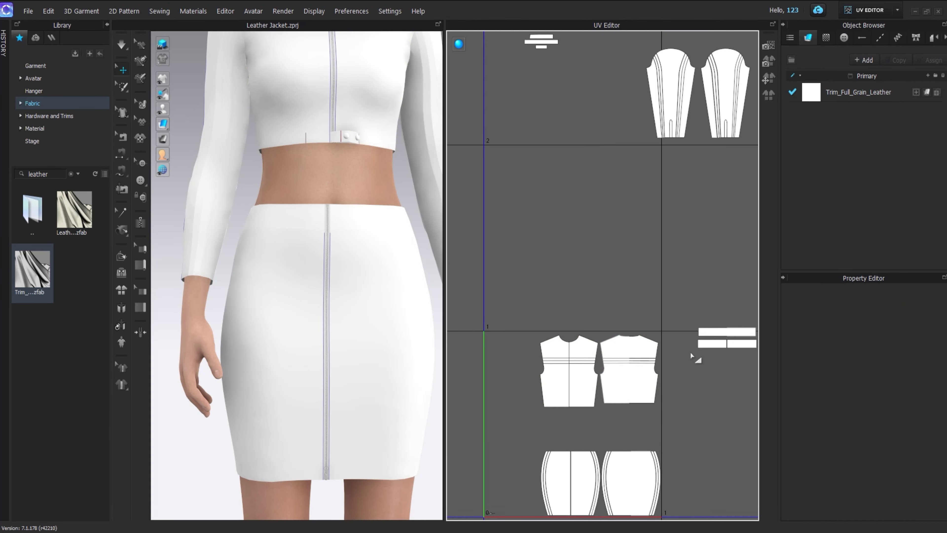
Place one complete sleeve in the first UV tile, directly beside the jacket front.
{"action": "scroll", "coordinate": [692, 356], "scroll_direction": "down", "scroll_amount": 2}
{"action": "scroll", "coordinate": [633, 239], "scroll_direction": "up", "scroll_amount": 2}
{"action": "left_click", "coordinate": [617, 239]}
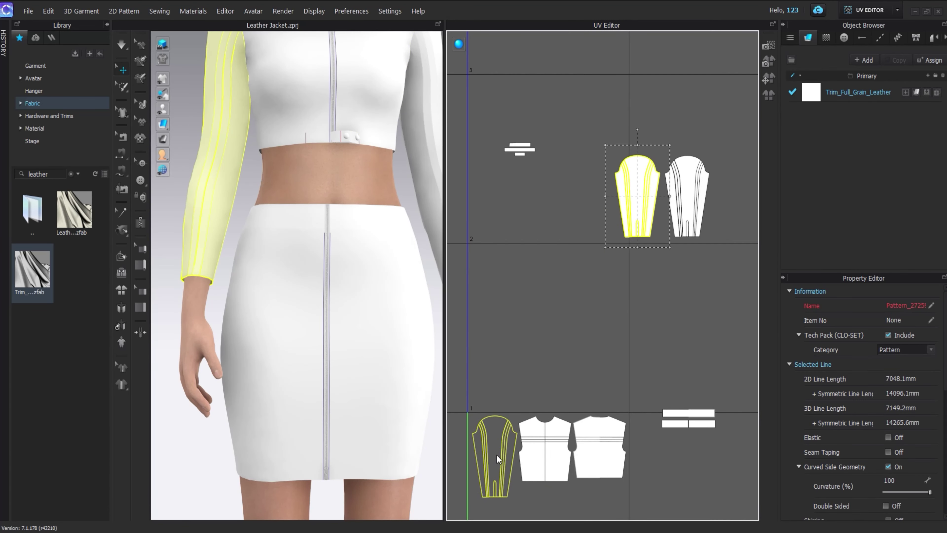
{"action": "left_click_drag", "start_coordinate": [497, 455], "coordinate": [497, 455]}
Place the other complete sleeve in the first UV tile, directly below the first sleeve.
{"action": "middle_click_drag", "start_coordinate": [514, 455], "coordinate": [503, 291]}
{"action": "scroll", "coordinate": [591, 201], "scroll_direction": "down", "scroll_amount": 2}
{"action": "left_click_drag", "start_coordinate": [604, 85], "coordinate": [664, 178]}
{"action": "left_click_drag", "start_coordinate": [638, 137], "coordinate": [516, 360]}
{"action": "scroll", "coordinate": [515, 360], "scroll_direction": "up", "scroll_amount": 5}
{"action": "scroll", "coordinate": [537, 354], "scroll_direction": "down", "scroll_amount": 2}
{"action": "scroll", "coordinate": [552, 323], "scroll_direction": "up", "scroll_amount": 3}
Reselect the placed sleeve pieces and nudge them slightly toward the tile's upper-left edge.
{"action": "middle_click_drag", "start_coordinate": [552, 323], "coordinate": [577, 405]}
{"action": "left_click_drag", "start_coordinate": [473, 103], "coordinate": [618, 355]}
{"action": "scroll", "coordinate": [574, 190], "scroll_direction": "up", "scroll_amount": 3}
{"action": "left_click_drag", "start_coordinate": [566, 186], "coordinate": [559, 179]}
{"action": "left_click_drag", "start_coordinate": [559, 179], "coordinate": [558, 180]}
{"action": "scroll", "coordinate": [559, 179], "scroll_direction": "down", "scroll_amount": 5}
{"action": "left_click", "coordinate": [648, 285]}
Move the remaining small trim and waistband pieces into the gap between the jacket body and skirt panels.
{"action": "middle_click_drag", "start_coordinate": [646, 220], "coordinate": [516, 274]}
{"action": "scroll", "coordinate": [577, 233], "scroll_direction": "down", "scroll_amount": 3}
{"action": "left_click_drag", "start_coordinate": [590, 195], "coordinate": [563, 330]}
{"action": "scroll", "coordinate": [633, 347], "scroll_direction": "down", "scroll_amount": 3}
{"action": "left_click", "coordinate": [553, 159]}
{"action": "left_click", "coordinate": [570, 325]}
Shift the jacket front and back yokes slightly up to open a gap above their stripe pieces.
{"action": "scroll", "coordinate": [578, 310], "scroll_direction": "up", "scroll_amount": 10}
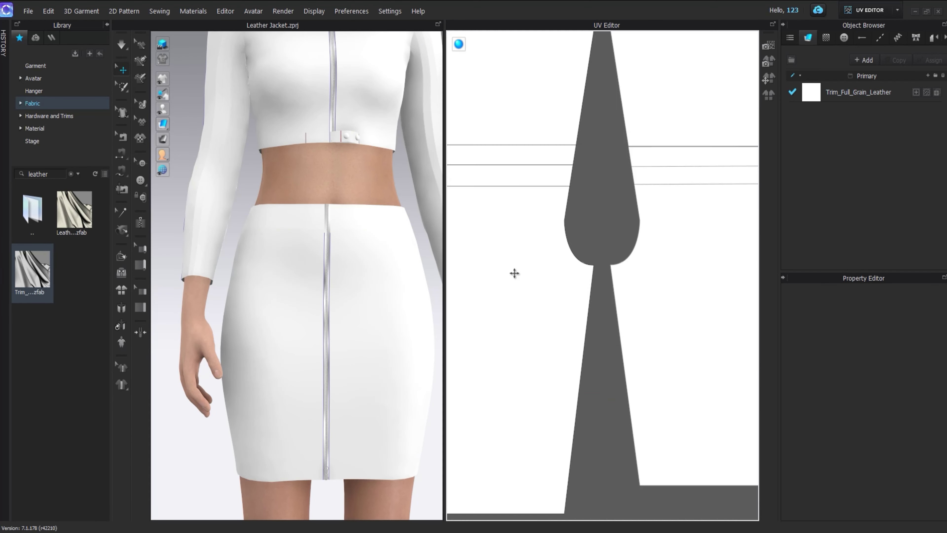
{"action": "middle_click_drag", "start_coordinate": [514, 273], "coordinate": [630, 227]}
{"action": "scroll", "coordinate": [613, 196], "scroll_direction": "up", "scroll_amount": 3}
{"action": "left_click_drag", "start_coordinate": [614, 195], "coordinate": [613, 181]}
{"action": "scroll", "coordinate": [613, 181], "scroll_direction": "down", "scroll_amount": 3}
{"action": "middle_click_drag", "start_coordinate": [661, 209], "coordinate": [572, 216]}
{"action": "left_click_drag", "start_coordinate": [669, 194], "coordinate": [669, 188]}
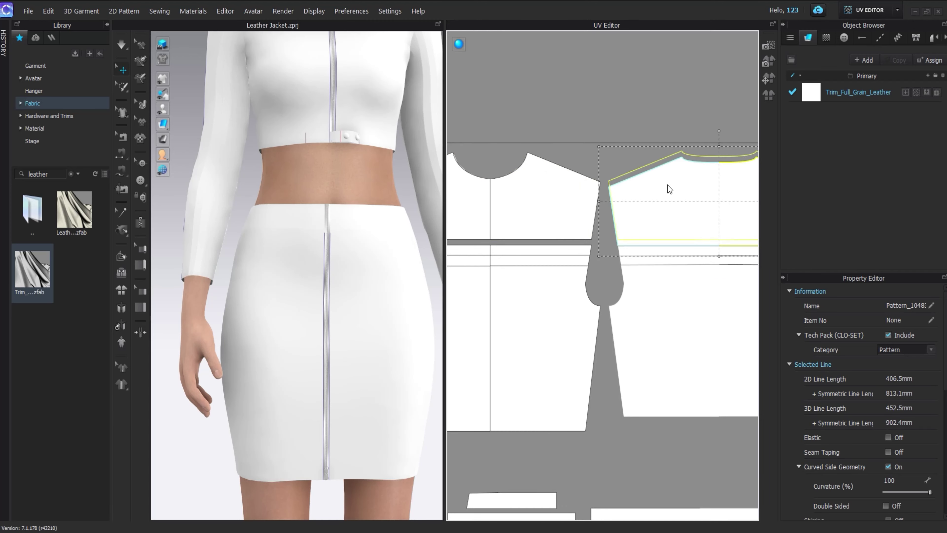
Shift the jacket back's main panel slightly down to open a gap beneath its stripe pieces.
{"action": "middle_click_drag", "start_coordinate": [696, 309], "coordinate": [667, 216]}
{"action": "left_click_drag", "start_coordinate": [672, 239], "coordinate": [672, 247]}
{"action": "scroll", "coordinate": [672, 182], "scroll_direction": "up", "scroll_amount": 5}
{"action": "left_click_drag", "start_coordinate": [672, 165], "coordinate": [672, 171]}
{"action": "scroll", "coordinate": [673, 172], "scroll_direction": "down", "scroll_amount": 3}
Move the jacket front's two lower panels down from the stripes and leave a thin gap between them.
{"action": "middle_click_drag", "start_coordinate": [569, 247], "coordinate": [669, 230]}
{"action": "scroll", "coordinate": [669, 229], "scroll_direction": "down", "scroll_amount": 3}
{"action": "left_click", "coordinate": [592, 281]}
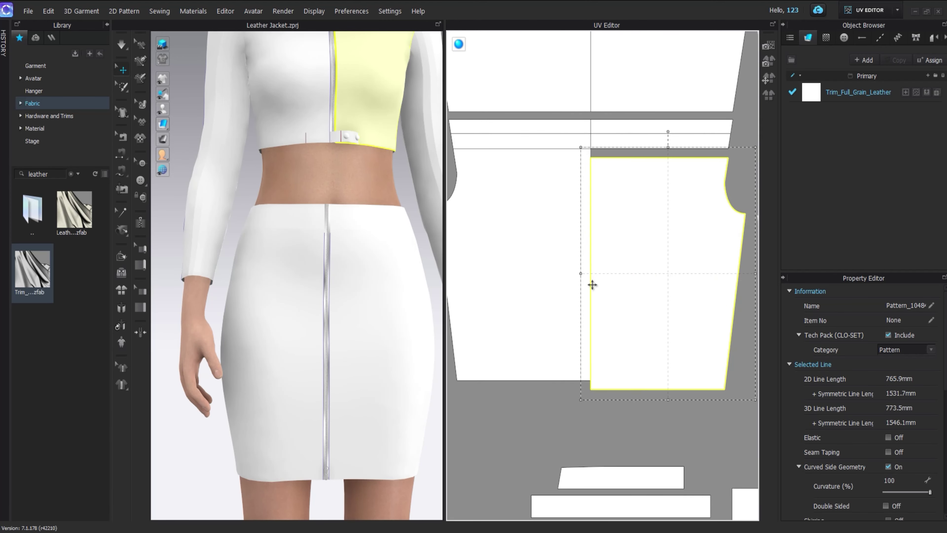
{"action": "scroll", "coordinate": [590, 163], "scroll_direction": "up", "scroll_amount": 5}
{"action": "scroll", "coordinate": [563, 156], "scroll_direction": "up", "scroll_amount": 3}
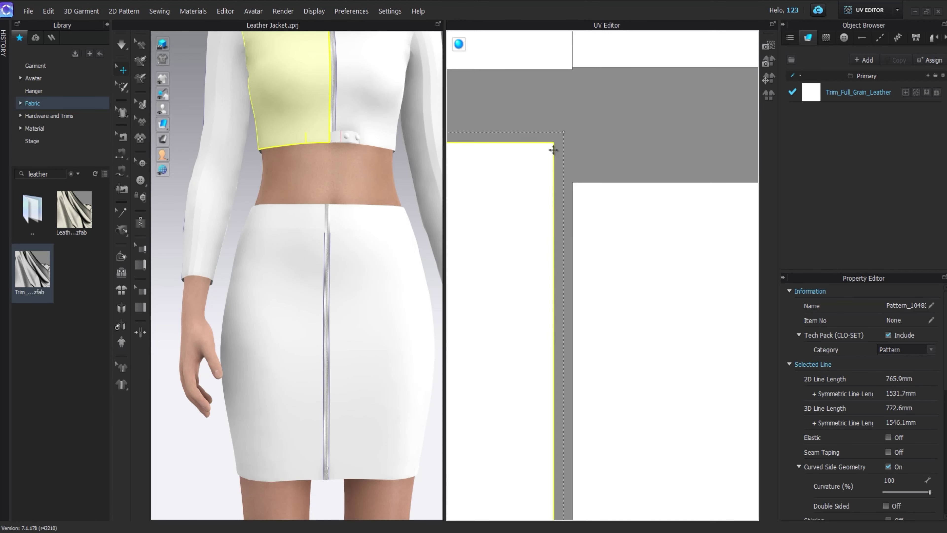
{"action": "left_click_drag", "start_coordinate": [569, 187], "coordinate": [570, 188]}
{"action": "scroll", "coordinate": [570, 188], "scroll_direction": "down", "scroll_amount": 4}
Position the left front yoke half so a thin gap separates it from the right half.
{"action": "middle_click_drag", "start_coordinate": [571, 189], "coordinate": [597, 388]}
{"action": "left_click", "coordinate": [590, 161]}
{"action": "scroll", "coordinate": [600, 165], "scroll_direction": "up", "scroll_amount": 5}
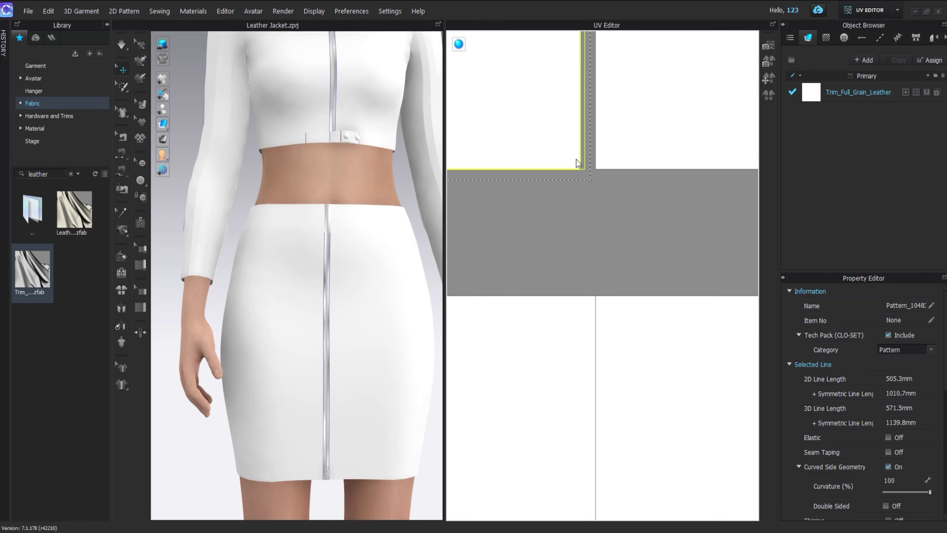
{"action": "left_click_drag", "start_coordinate": [577, 163], "coordinate": [583, 163]}
Separate the jacket front's horizontal stripe pieces from one another with narrow gaps.
{"action": "scroll", "coordinate": [603, 269], "scroll_direction": "down", "scroll_amount": 5}
{"action": "scroll", "coordinate": [604, 271], "scroll_direction": "down", "scroll_amount": 2}
{"action": "left_click", "coordinate": [592, 305]}
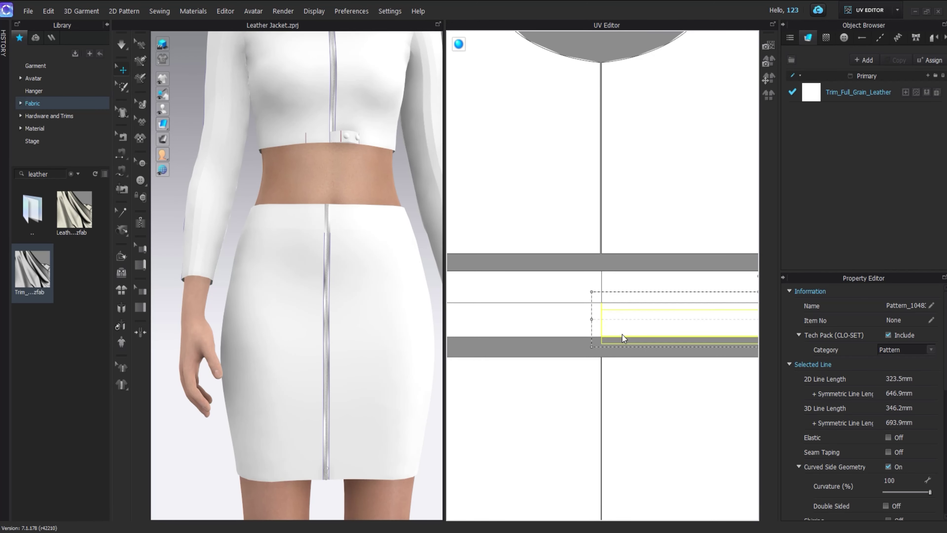
{"action": "left_click", "coordinate": [581, 330]}
{"action": "scroll", "coordinate": [624, 261], "scroll_direction": "up", "scroll_amount": 3}
{"action": "scroll", "coordinate": [554, 249], "scroll_direction": "down", "scroll_amount": 8}
{"action": "middle_click_drag", "start_coordinate": [554, 249], "coordinate": [710, 255]}
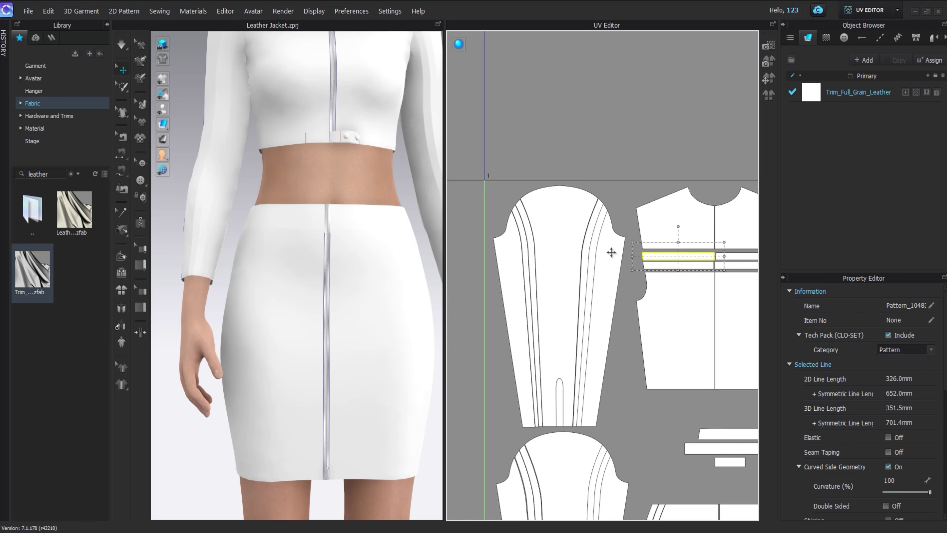
Spread the stripe and outer pieces on the left side of the upper sleeve apart with narrow gaps.
{"action": "scroll", "coordinate": [611, 252], "scroll_direction": "up", "scroll_amount": 5}
{"action": "mouse_move", "coordinate": [569, 234]}
{"action": "left_mouse_down"}
{"action": "mouse_move", "coordinate": [581, 234]}
{"action": "mouse_move", "coordinate": [573, 243]}
{"action": "left_mouse_up"}
{"action": "scroll", "coordinate": [574, 246], "scroll_direction": "down", "scroll_amount": 2}
{"action": "middle_click_drag", "start_coordinate": [578, 263], "coordinate": [661, 157]}
{"action": "left_click_drag", "start_coordinate": [467, 171], "coordinate": [453, 171]}
{"action": "left_click_drag", "start_coordinate": [514, 158], "coordinate": [504, 158]}
{"action": "mouse_move", "coordinate": [535, 152]}
{"action": "left_mouse_down"}
{"action": "mouse_move", "coordinate": [543, 143]}
{"action": "mouse_move", "coordinate": [522, 140]}
{"action": "left_mouse_up"}
{"action": "left_click_drag", "start_coordinate": [555, 140], "coordinate": [547, 140]}
Select the upper sleeve's centre panel together with its left-side pieces and nudge them slightly left.
{"action": "scroll", "coordinate": [544, 165], "scroll_direction": "down", "scroll_amount": 2}
{"action": "middle_click_drag", "start_coordinate": [542, 175], "coordinate": [594, 184]}
{"action": "left_click", "coordinate": [579, 153], "text": "shift"}
{"action": "left_click", "coordinate": [564, 146], "text": "shift"}
{"action": "left_click", "coordinate": [545, 157], "text": "shift"}
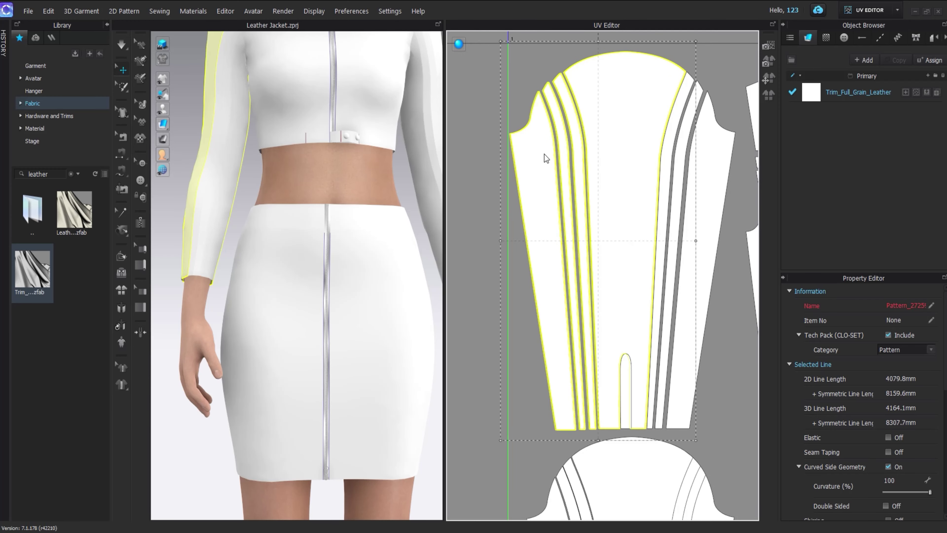
{"action": "left_click_drag", "start_coordinate": [545, 157], "coordinate": [543, 158]}
Adjust the spacing of the stripe pieces on the right side of the upper sleeve.
{"action": "middle_click_drag", "start_coordinate": [693, 186], "coordinate": [613, 186]}
{"action": "left_click", "coordinate": [614, 186]}
{"action": "scroll", "coordinate": [617, 183], "scroll_direction": "up", "scroll_amount": 4}
{"action": "left_click_drag", "start_coordinate": [593, 182], "coordinate": [556, 163]}
Move the lower sleeve's stripe pieces on one side apart, leaving a narrow gap between neighbours.
{"action": "scroll", "coordinate": [604, 184], "scroll_direction": "down", "scroll_amount": 5}
{"action": "middle_click_drag", "start_coordinate": [611, 440], "coordinate": [611, 254]}
{"action": "scroll", "coordinate": [611, 254], "scroll_direction": "up", "scroll_amount": 1}
{"action": "left_click_drag", "start_coordinate": [589, 222], "coordinate": [605, 222]}
{"action": "scroll", "coordinate": [604, 222], "scroll_direction": "up", "scroll_amount": 3}
{"action": "left_click", "coordinate": [587, 208]}
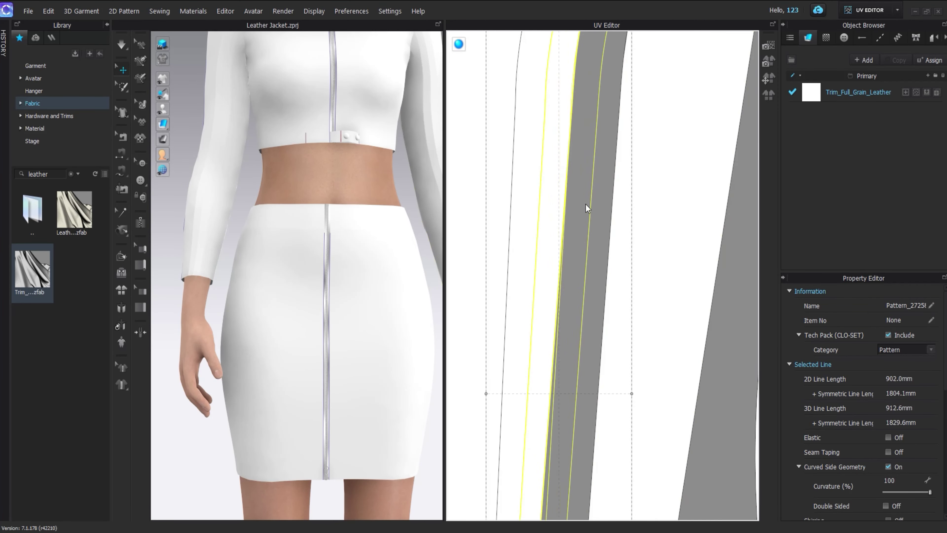
{"action": "left_click_drag", "start_coordinate": [548, 209], "coordinate": [550, 209]}
Separate the remaining stripe and outer pieces of the lower sleeve with narrow gaps.
{"action": "scroll", "coordinate": [549, 209], "scroll_direction": "down", "scroll_amount": 3}
{"action": "middle_click_drag", "start_coordinate": [550, 215], "coordinate": [698, 220]}
{"action": "left_click_drag", "start_coordinate": [540, 199], "coordinate": [577, 193]}
{"action": "scroll", "coordinate": [584, 194], "scroll_direction": "up", "scroll_amount": 3}
{"action": "scroll", "coordinate": [580, 196], "scroll_direction": "down", "scroll_amount": 4}
{"action": "left_click", "coordinate": [628, 452]}
{"action": "left_click", "coordinate": [620, 420]}
{"action": "scroll", "coordinate": [615, 399], "scroll_direction": "down", "scroll_amount": 3}
{"action": "left_click", "coordinate": [680, 362]}
{"action": "scroll", "coordinate": [680, 360], "scroll_direction": "down", "scroll_amount": 4}
Separate the curved stripe pieces along the left side of the skirt front.
{"action": "middle_click_drag", "start_coordinate": [682, 355], "coordinate": [756, 275]}
{"action": "scroll", "coordinate": [587, 317], "scroll_direction": "up", "scroll_amount": 5}
{"action": "scroll", "coordinate": [607, 282], "scroll_direction": "up", "scroll_amount": 2}
{"action": "left_click", "coordinate": [611, 275]}
{"action": "scroll", "coordinate": [632, 243], "scroll_direction": "down", "scroll_amount": 4}
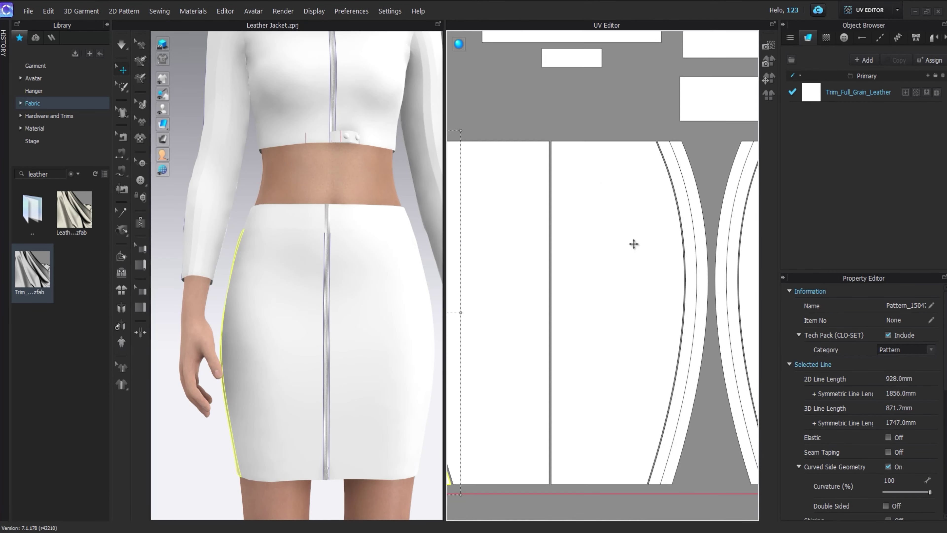
Select the skirt front's left half with its curved stripes and shift it slightly left.
{"action": "scroll", "coordinate": [615, 281], "scroll_direction": "up", "scroll_amount": 2}
{"action": "left_click", "coordinate": [585, 258]}
{"action": "scroll", "coordinate": [567, 271], "scroll_direction": "up", "scroll_amount": 2}
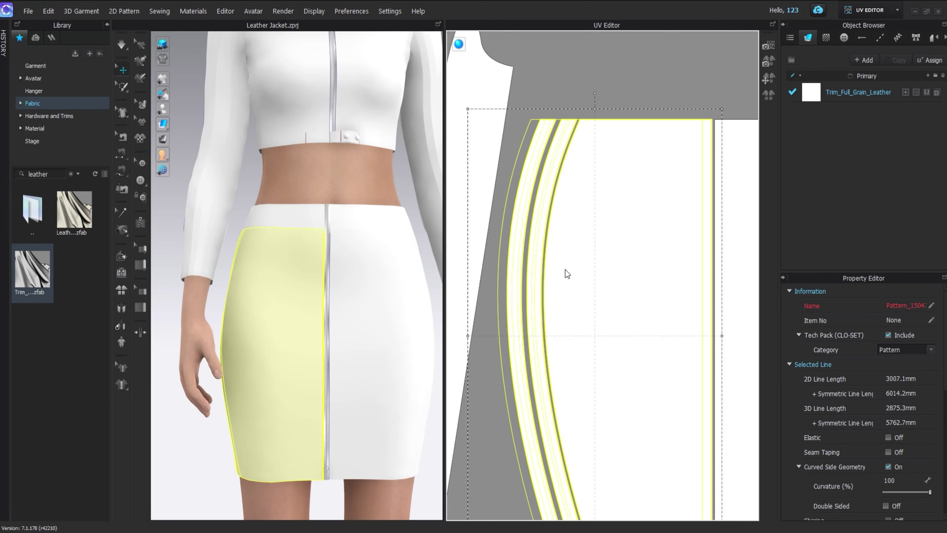
{"action": "scroll", "coordinate": [593, 263], "scroll_direction": "down", "scroll_amount": 2}
{"action": "scroll", "coordinate": [627, 296], "scroll_direction": "up", "scroll_amount": 3}
{"action": "left_click_drag", "start_coordinate": [624, 298], "coordinate": [605, 297]}
Reposition the curved stripe piece along the right side of the skirt front to even out the gaps.
{"action": "scroll", "coordinate": [612, 296], "scroll_direction": "down", "scroll_amount": 3}
{"action": "middle_click_drag", "start_coordinate": [644, 289], "coordinate": [566, 279]}
{"action": "scroll", "coordinate": [630, 297], "scroll_direction": "up", "scroll_amount": 3}
{"action": "left_click_drag", "start_coordinate": [634, 293], "coordinate": [624, 293]}
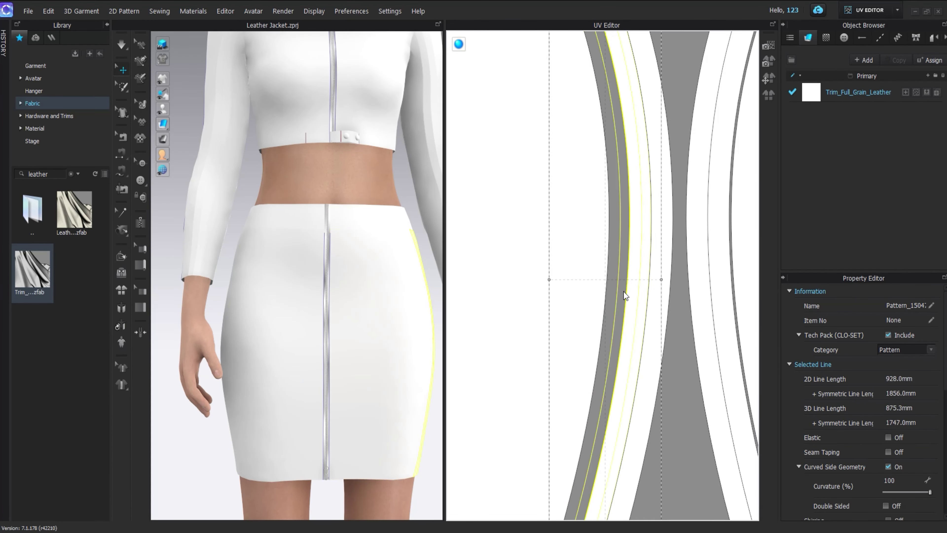
Adjust the curved stripe pieces on both sides of the skirt back, keeping them inside the first tile.
{"action": "left_click_drag", "start_coordinate": [689, 263], "coordinate": [684, 263]}
{"action": "scroll", "coordinate": [685, 266], "scroll_direction": "down", "scroll_amount": 2}
{"action": "middle_click_drag", "start_coordinate": [731, 273], "coordinate": [522, 271]}
{"action": "scroll", "coordinate": [660, 269], "scroll_direction": "up", "scroll_amount": 2}
{"action": "left_click_drag", "start_coordinate": [652, 270], "coordinate": [659, 271]}
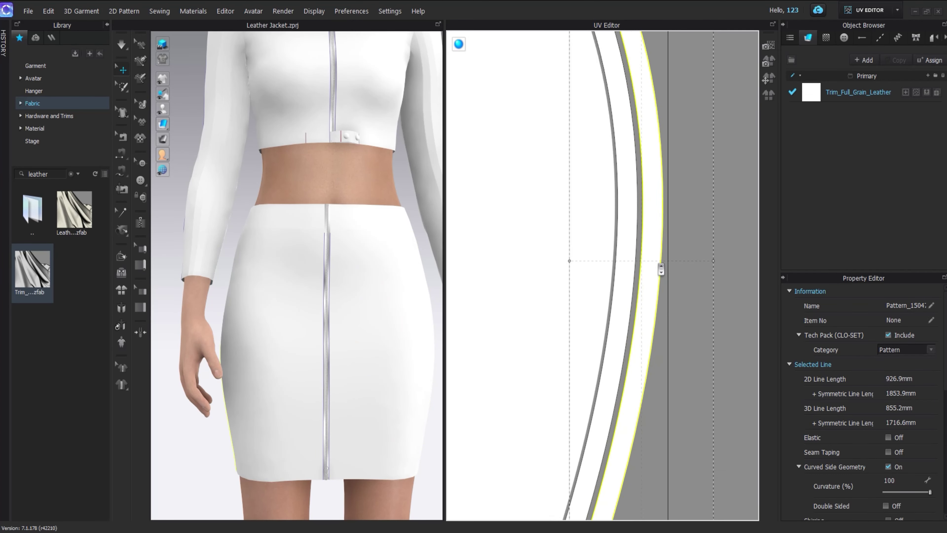
Select all the arranged pieces in the first UV tile and open the UV Snapshot settings.
{"action": "scroll", "coordinate": [661, 272], "scroll_direction": "down", "scroll_amount": 5}
{"action": "left_click", "coordinate": [701, 284]}
{"action": "scroll", "coordinate": [609, 184], "scroll_direction": "down", "scroll_amount": 3}
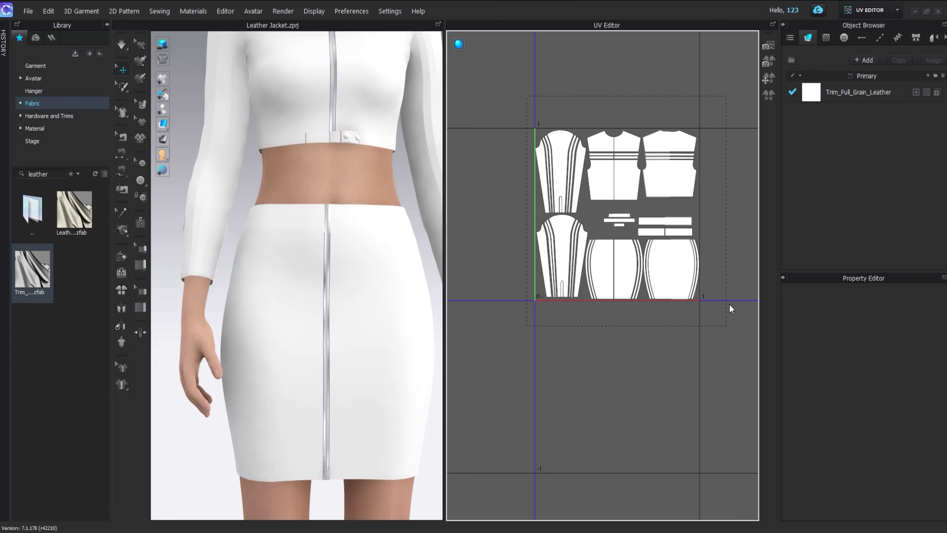
{"action": "left_click", "coordinate": [768, 45]}
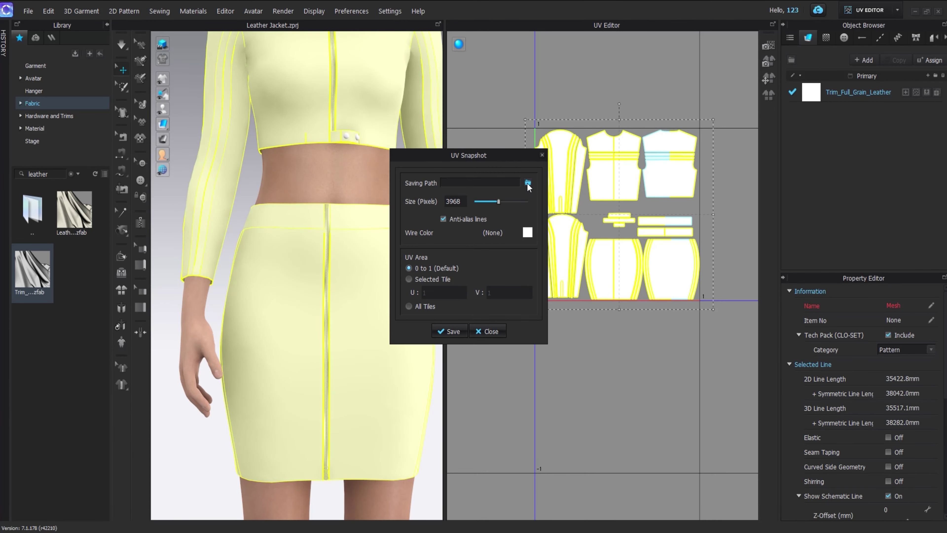
Save the 0 to 1 UV snapshot as a PNG named "Leather Jacket Uv" in the Leather Jacket folder.
{"action": "left_click", "coordinate": [531, 123]}
{"action": "key", "text": "alt+Up"}
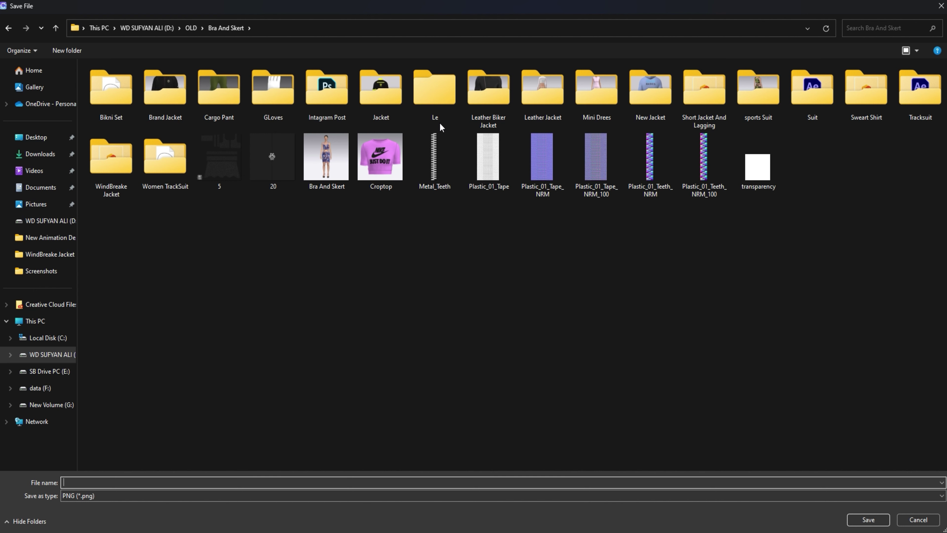
{"action": "left_click", "coordinate": [525, 100]}
{"action": "double_click", "coordinate": [548, 109]}
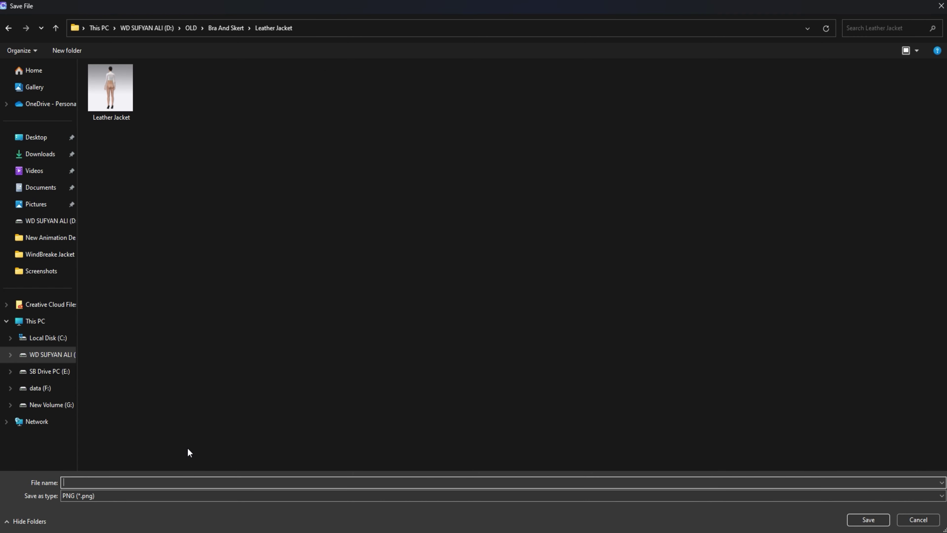
{"action": "type", "text": "Leather Jacket"}
{"action": "left_click", "coordinate": [178, 427]}
{"action": "type", "text": "Uv"}
{"action": "key", "text": "Return"}
{"action": "left_click", "coordinate": [456, 335]}
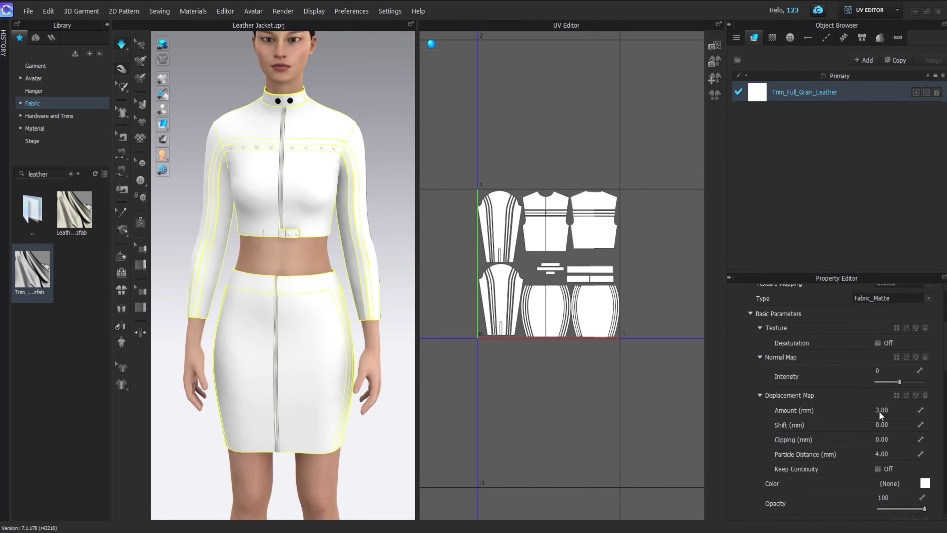
Load the red, white, orange and black design image as the texture of the Trim_Full_Grain_Leather fabric.
{"action": "left_click", "coordinate": [896, 328]}
{"action": "double_click", "coordinate": [123, 88]}
{"action": "right_click_drag", "start_coordinate": [256, 274], "coordinate": [481, 262]}
Switch to the Simulation workspace with simulation running and show the textured garment from the front.
{"action": "key", "text": "space"}
{"action": "left_click", "coordinate": [899, 10]}
{"action": "left_click", "coordinate": [866, 28]}
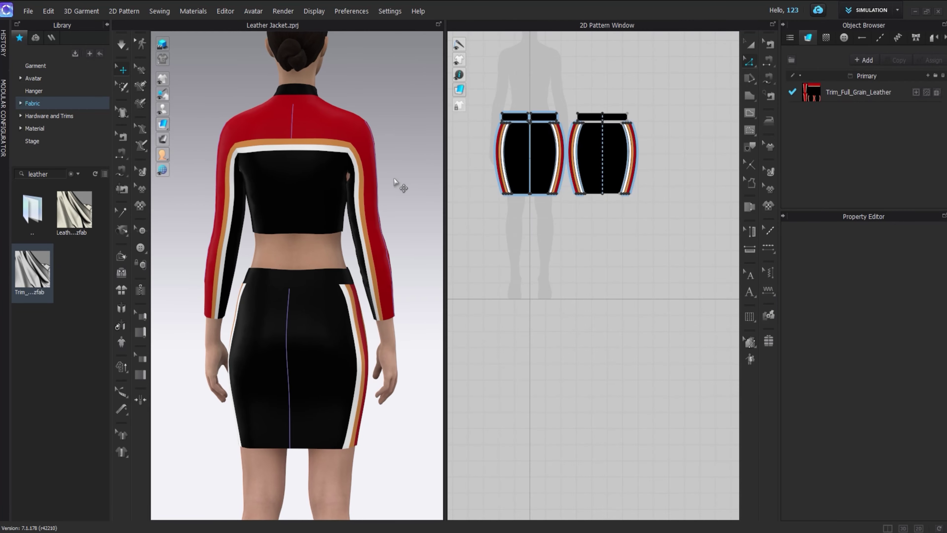
{"action": "left_click", "coordinate": [404, 133]}
{"action": "key", "text": "2"}
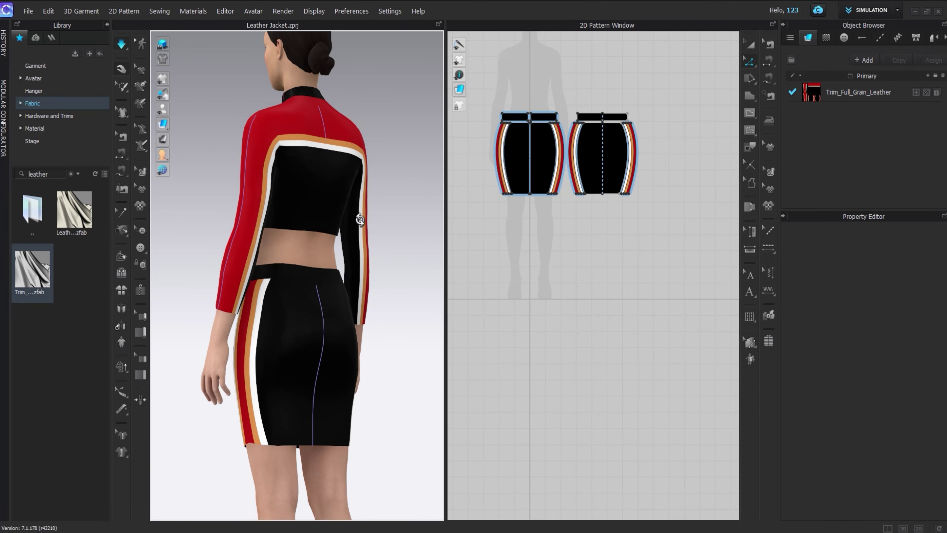
Set the colour of Button 1 to white.
{"action": "left_click", "coordinate": [844, 38]}
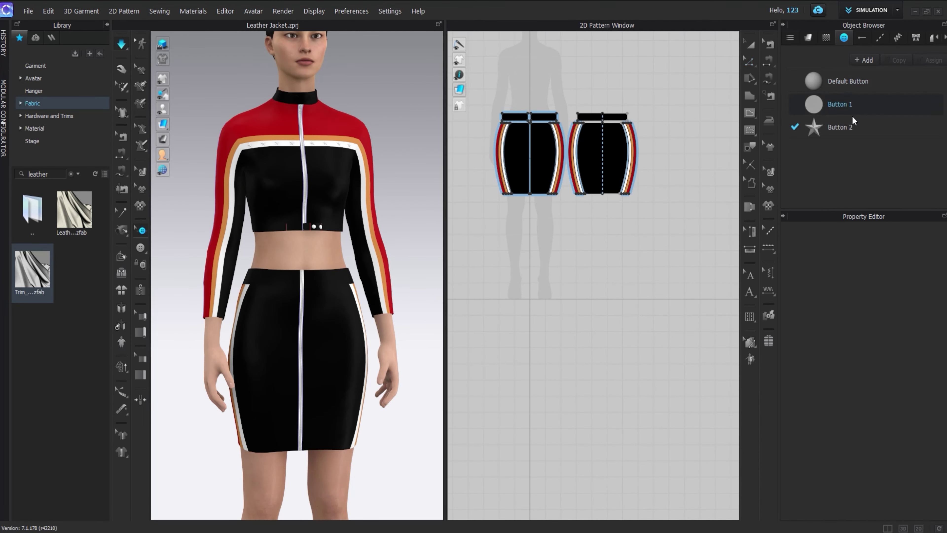
{"action": "left_click", "coordinate": [889, 105]}
{"action": "scroll", "coordinate": [926, 388], "scroll_direction": "down", "scroll_amount": 2}
{"action": "left_click", "coordinate": [926, 418]}
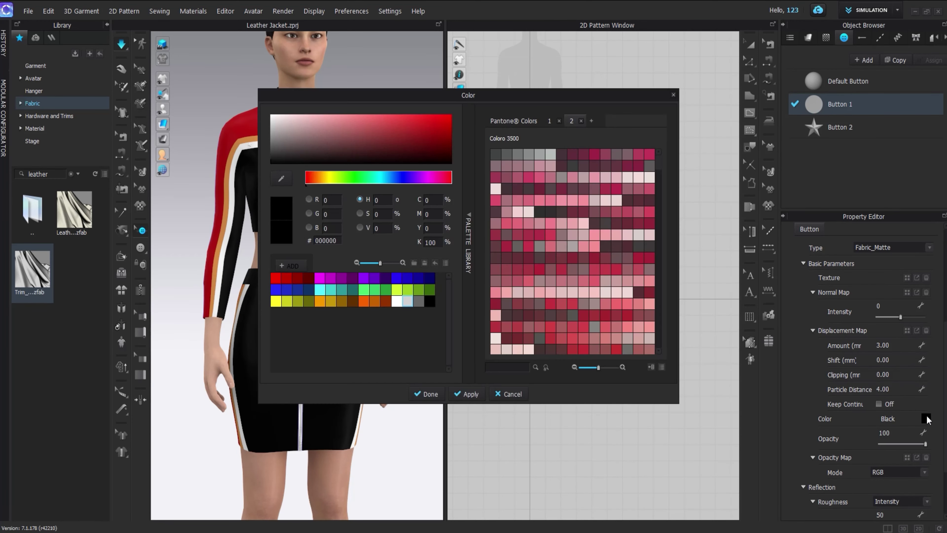
{"action": "left_click_drag", "start_coordinate": [442, 96], "coordinate": [601, 85]}
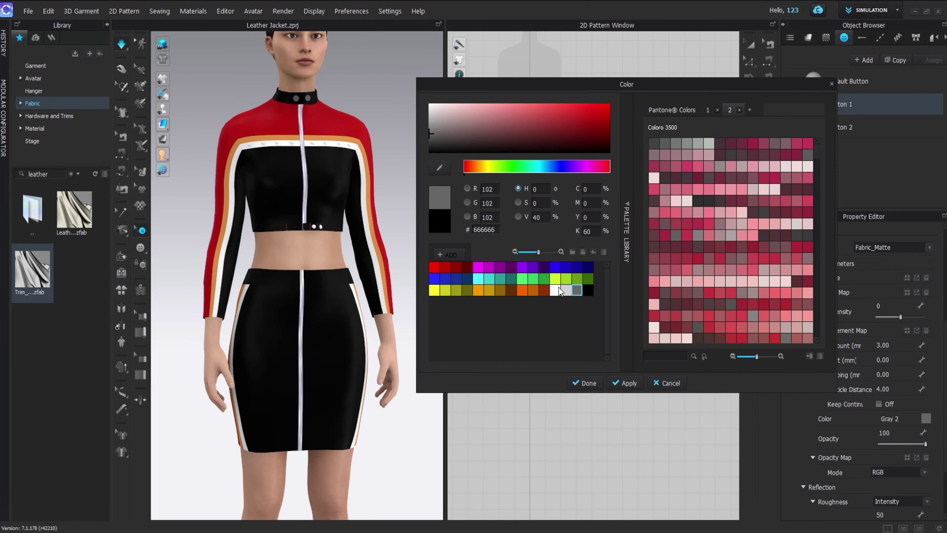
{"action": "left_click", "coordinate": [615, 379]}
{"action": "left_click", "coordinate": [581, 383]}
Set the colour of the star-shaped Button 2 to a custom off-white.
{"action": "left_click", "coordinate": [881, 123]}
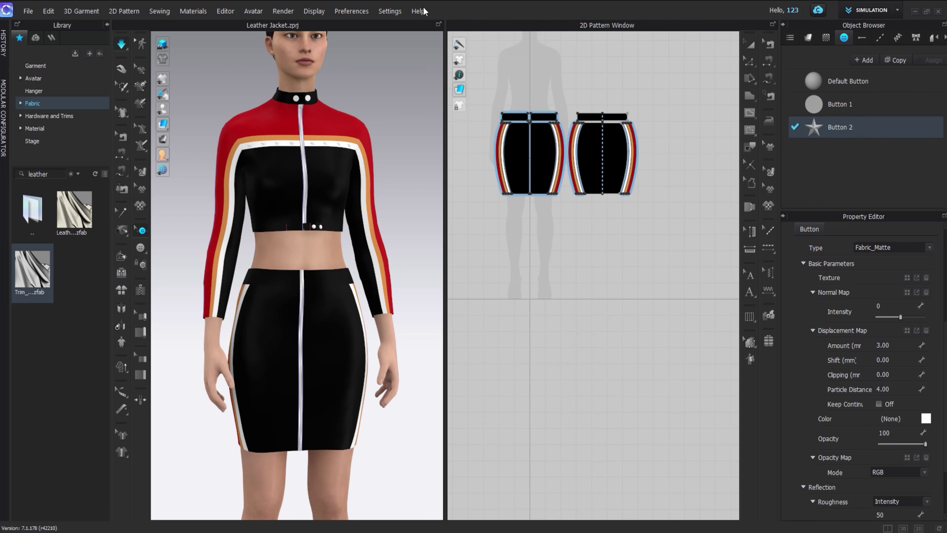
{"action": "left_click", "coordinate": [926, 419]}
{"action": "left_click", "coordinate": [449, 135]}
{"action": "left_click_drag", "start_coordinate": [406, 113], "coordinate": [409, 109]}
{"action": "left_click", "coordinate": [584, 383]}
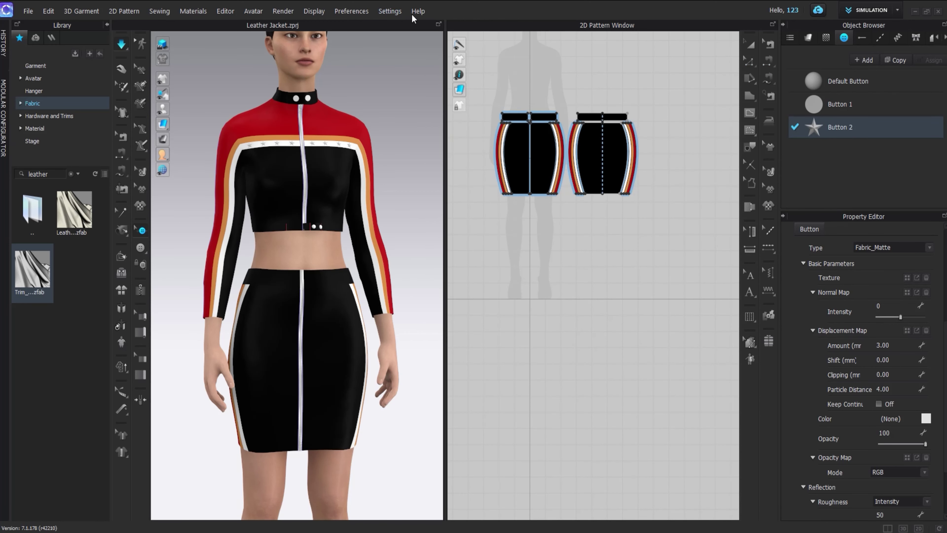